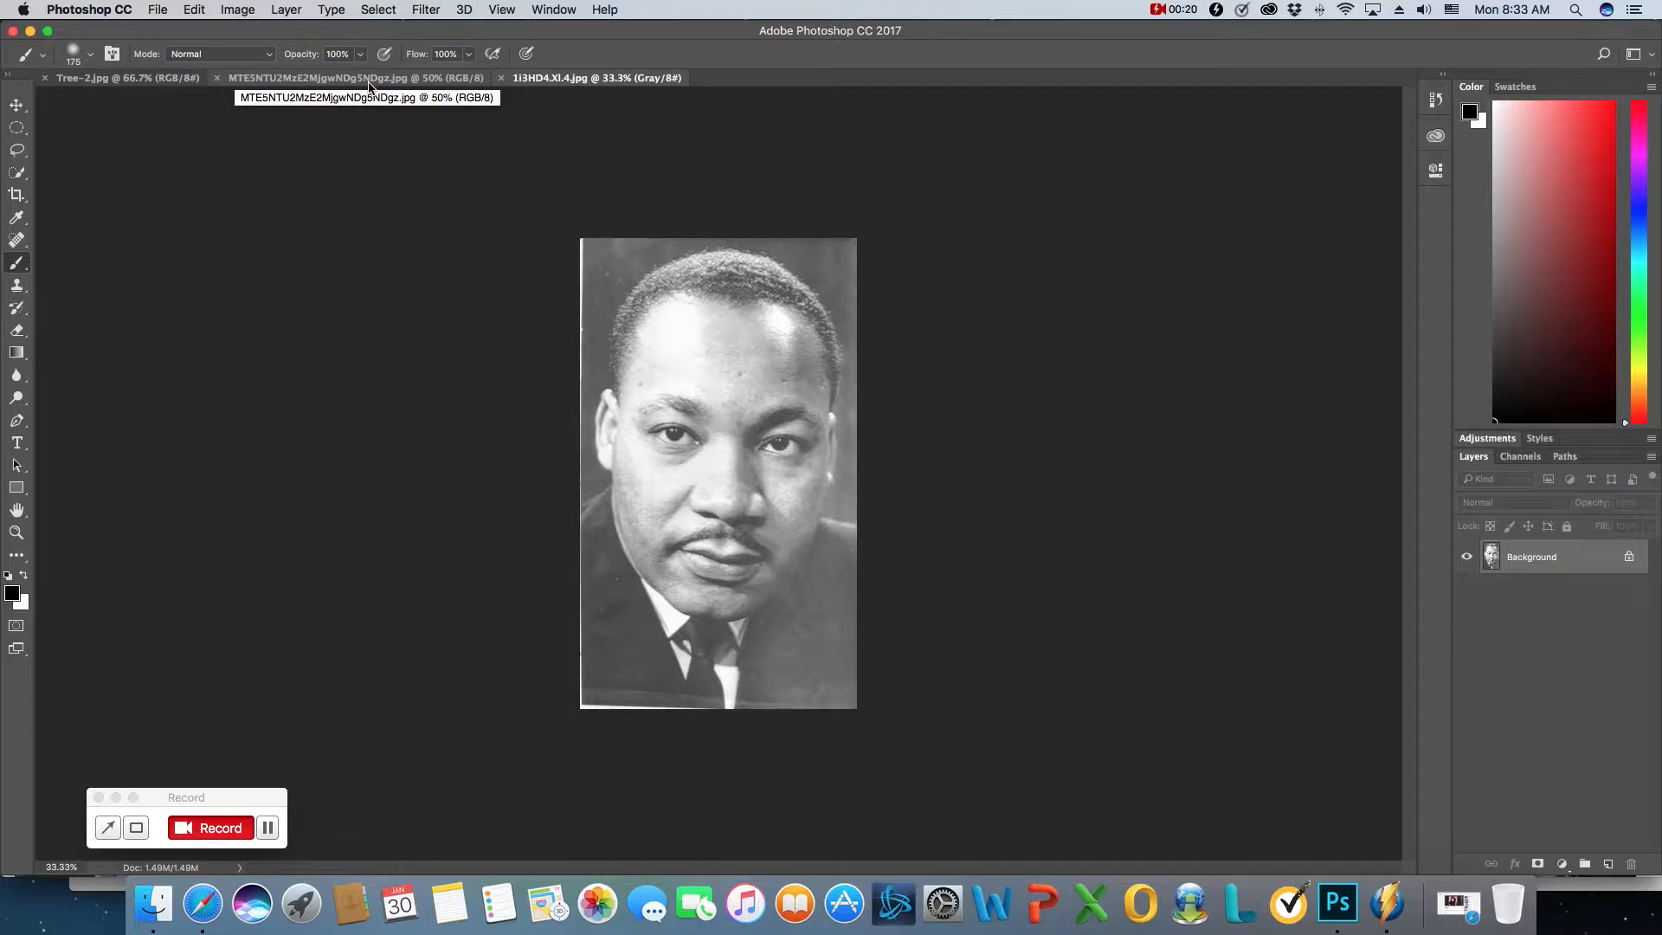
# - Clear the open windows from the desktop and open Tree-2 copy.jpg to view the finished example
pyautogui.click(189, 81)
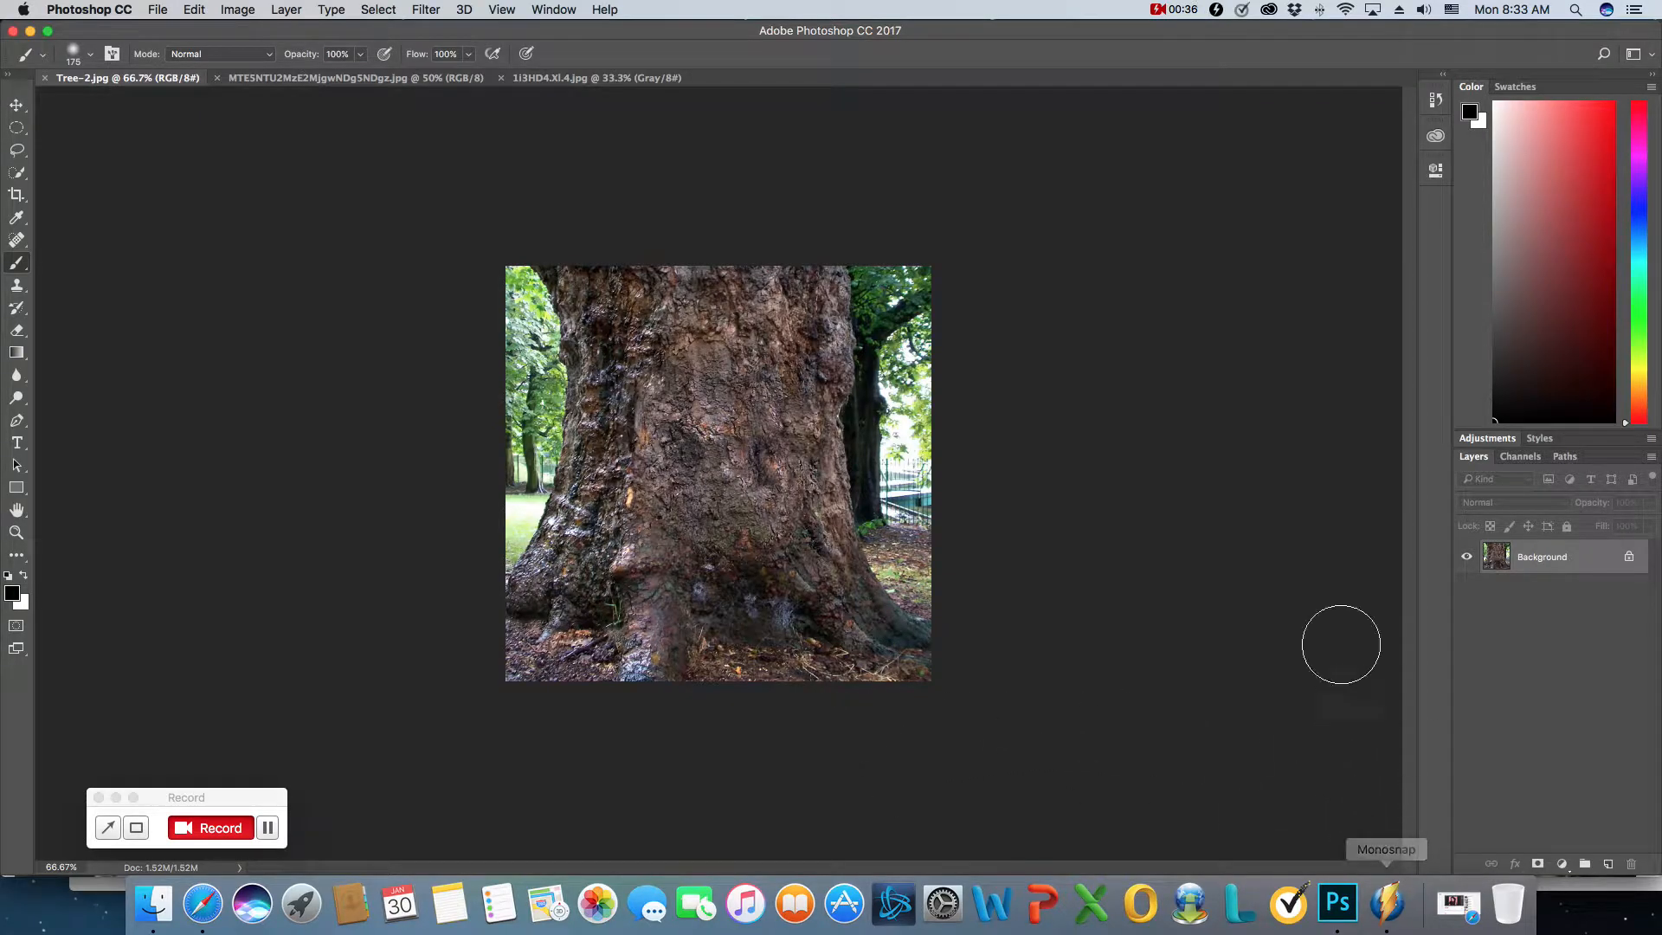
pyautogui.click(29, 32)
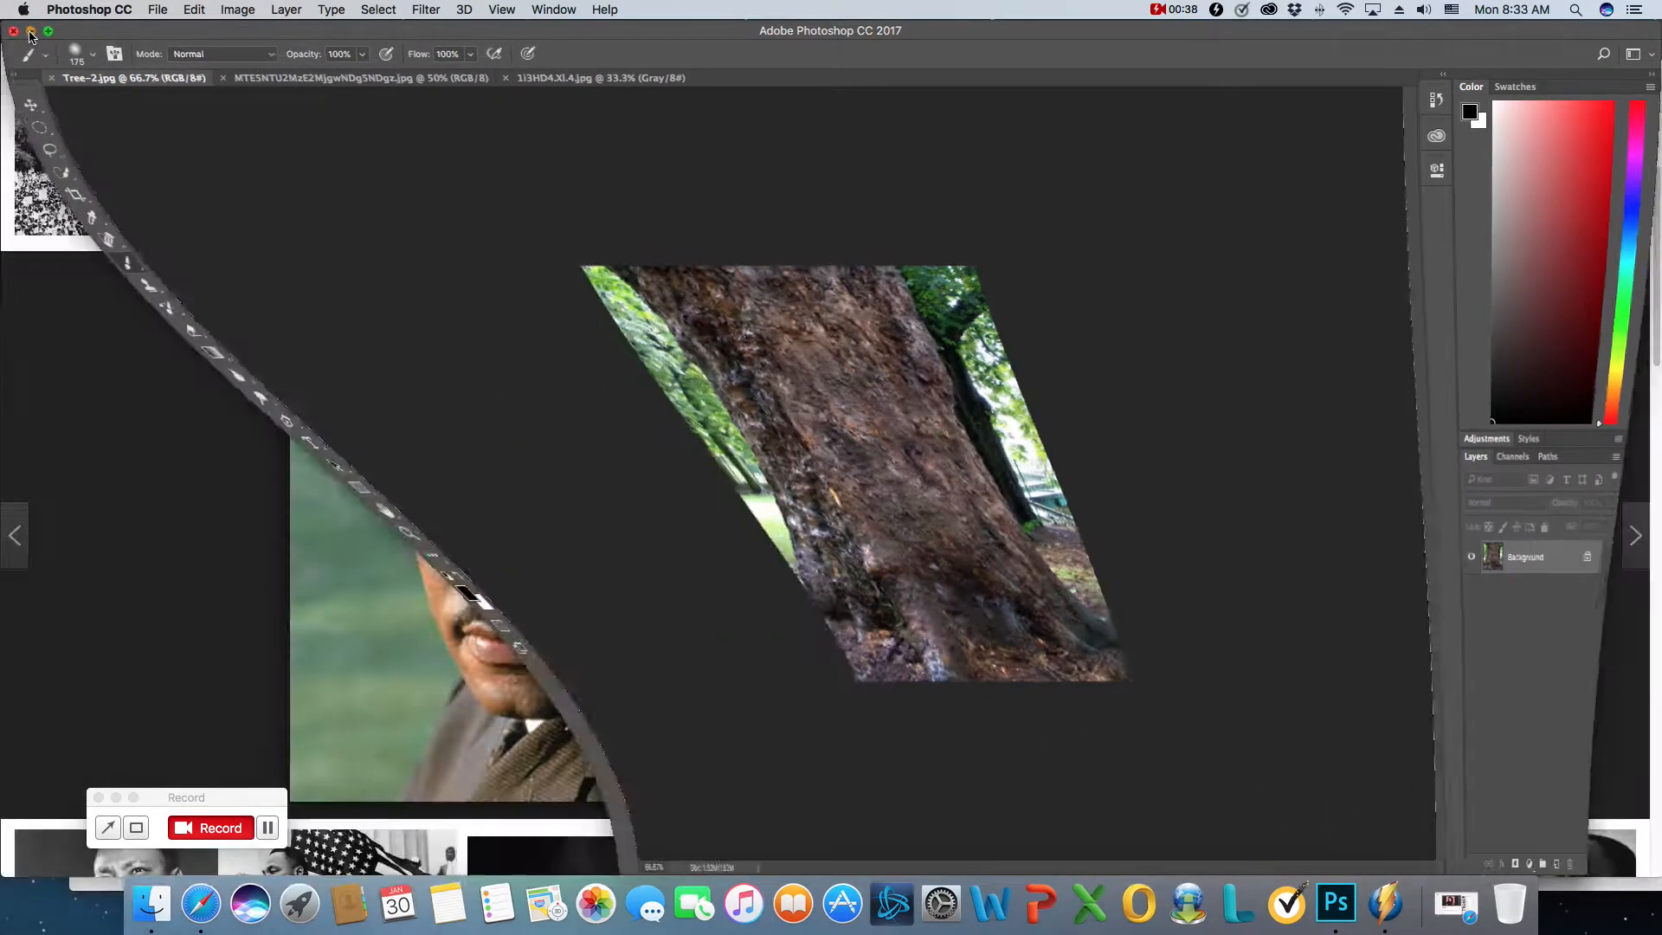
pyautogui.click(35, 41)
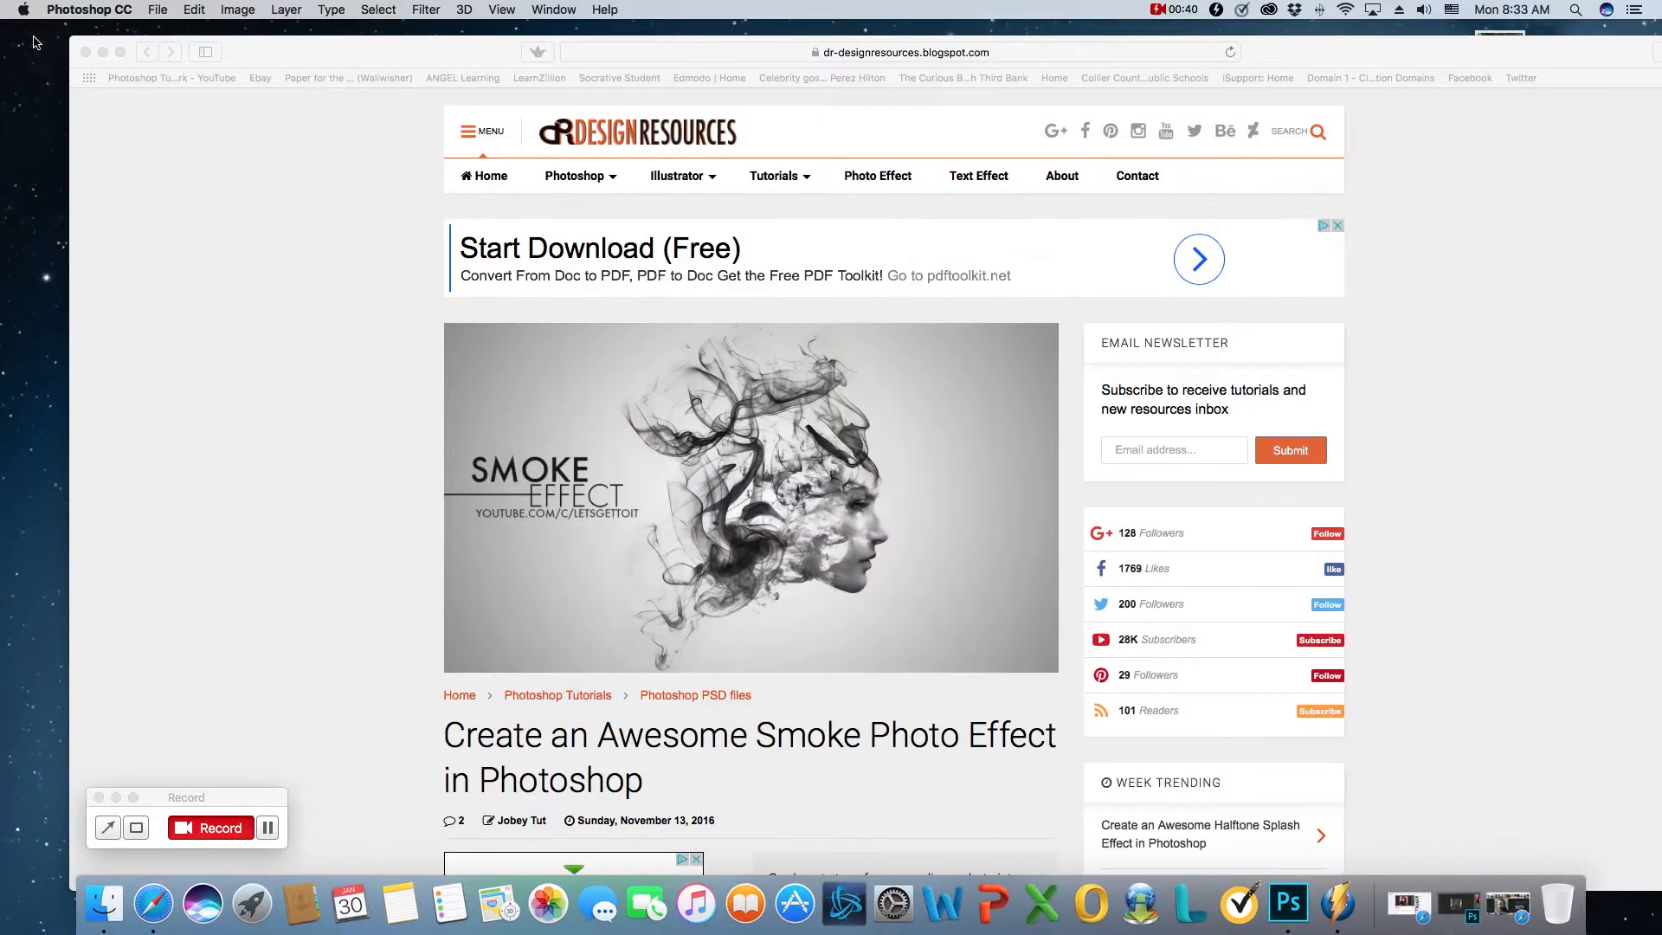
pyautogui.click(103, 49)
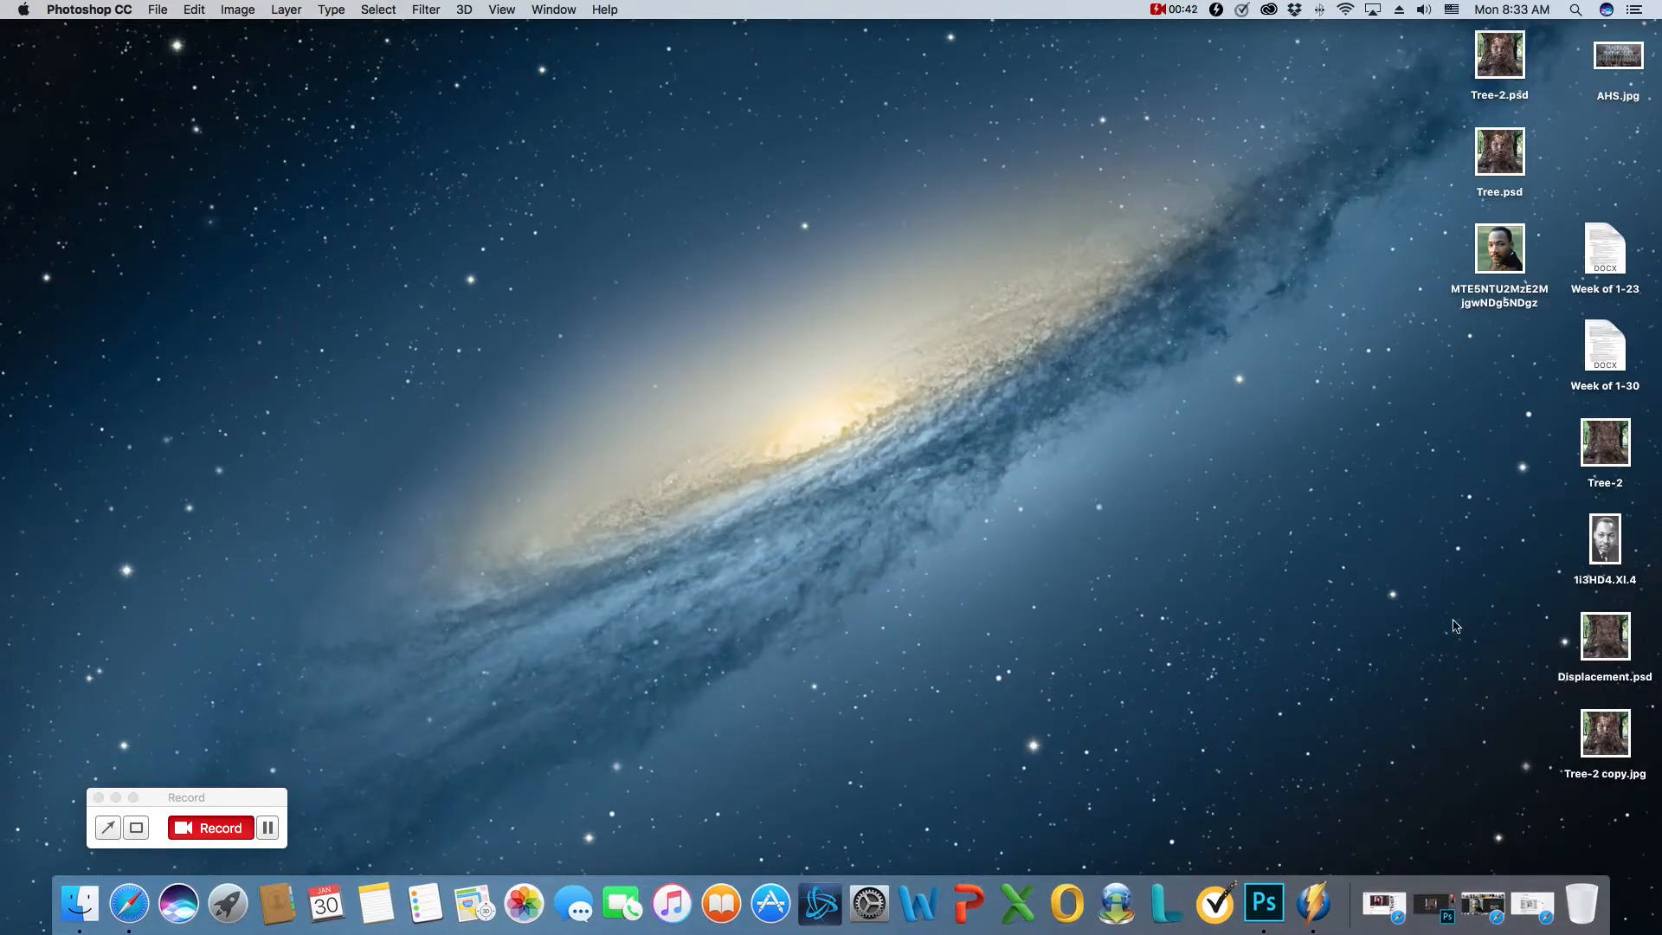
pyautogui.doubleClick(1597, 738)
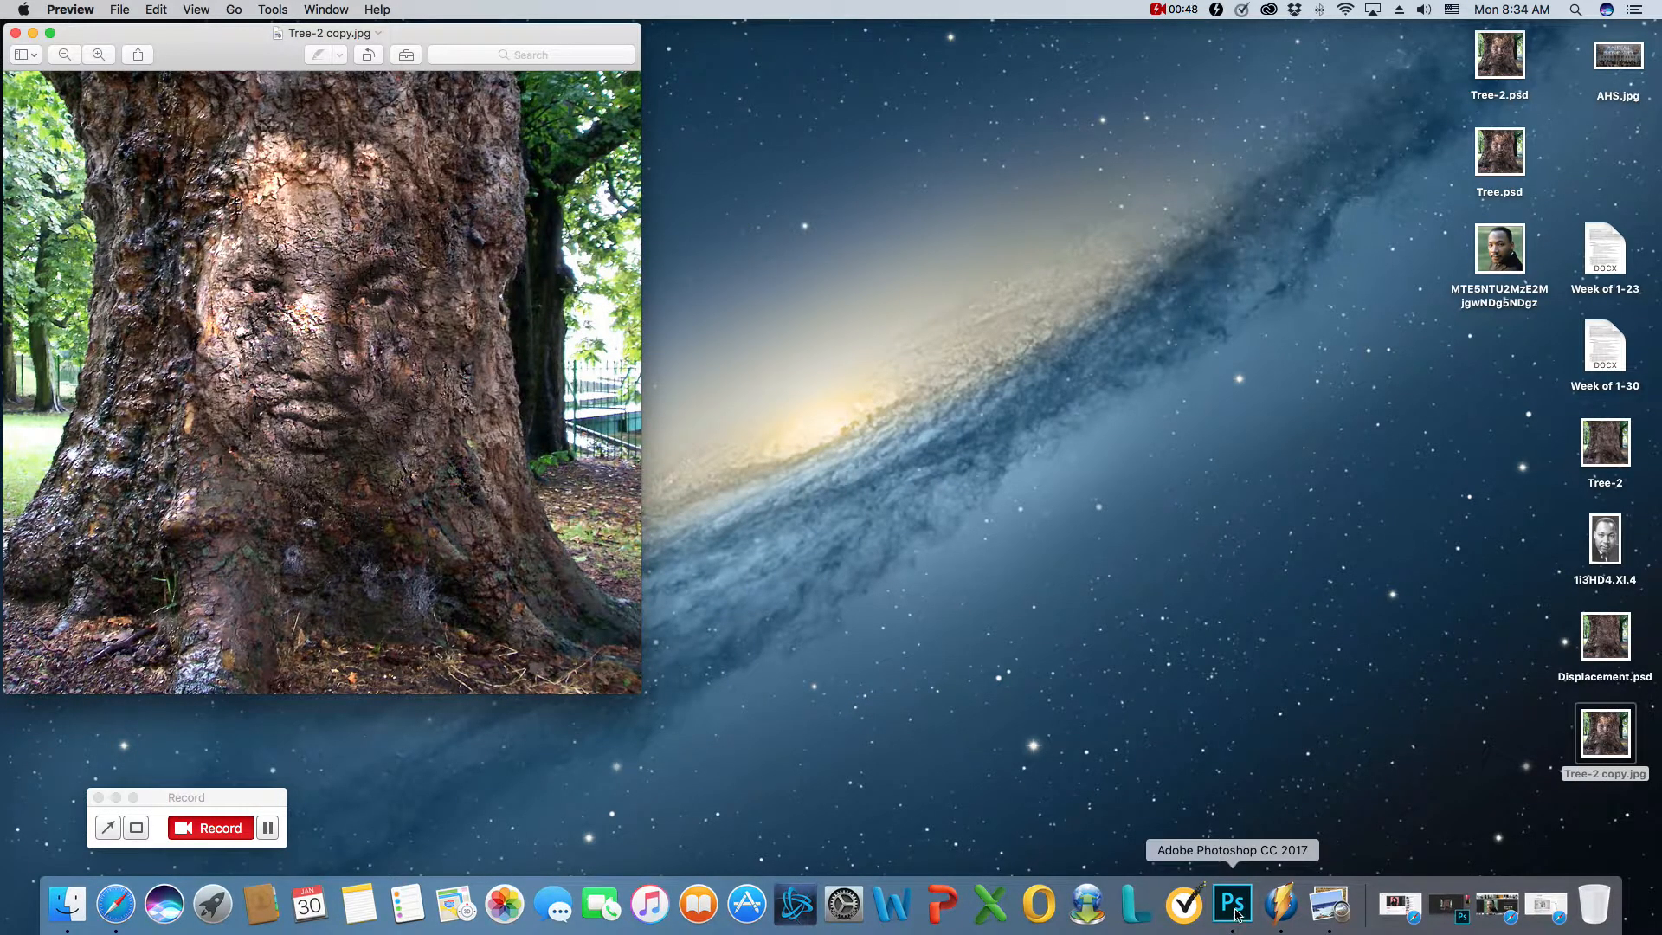
# - Switch back to Photoshop and compare the color portrait with the grayscale portrait
pyautogui.click(1233, 907)
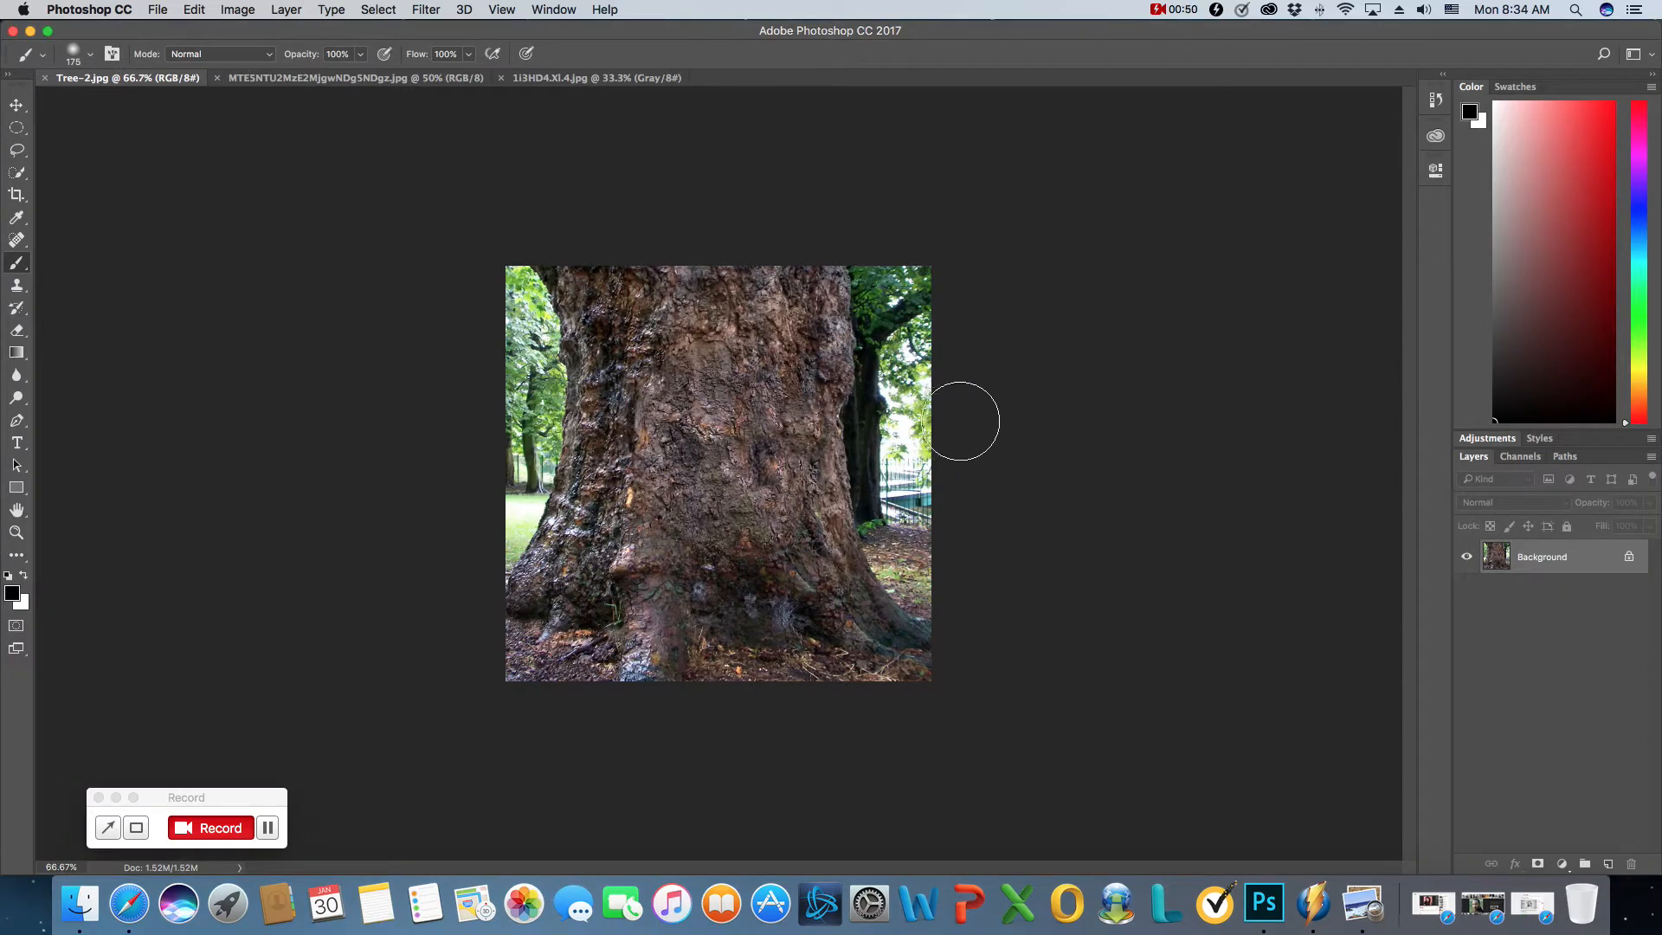
pyautogui.click(329, 80)
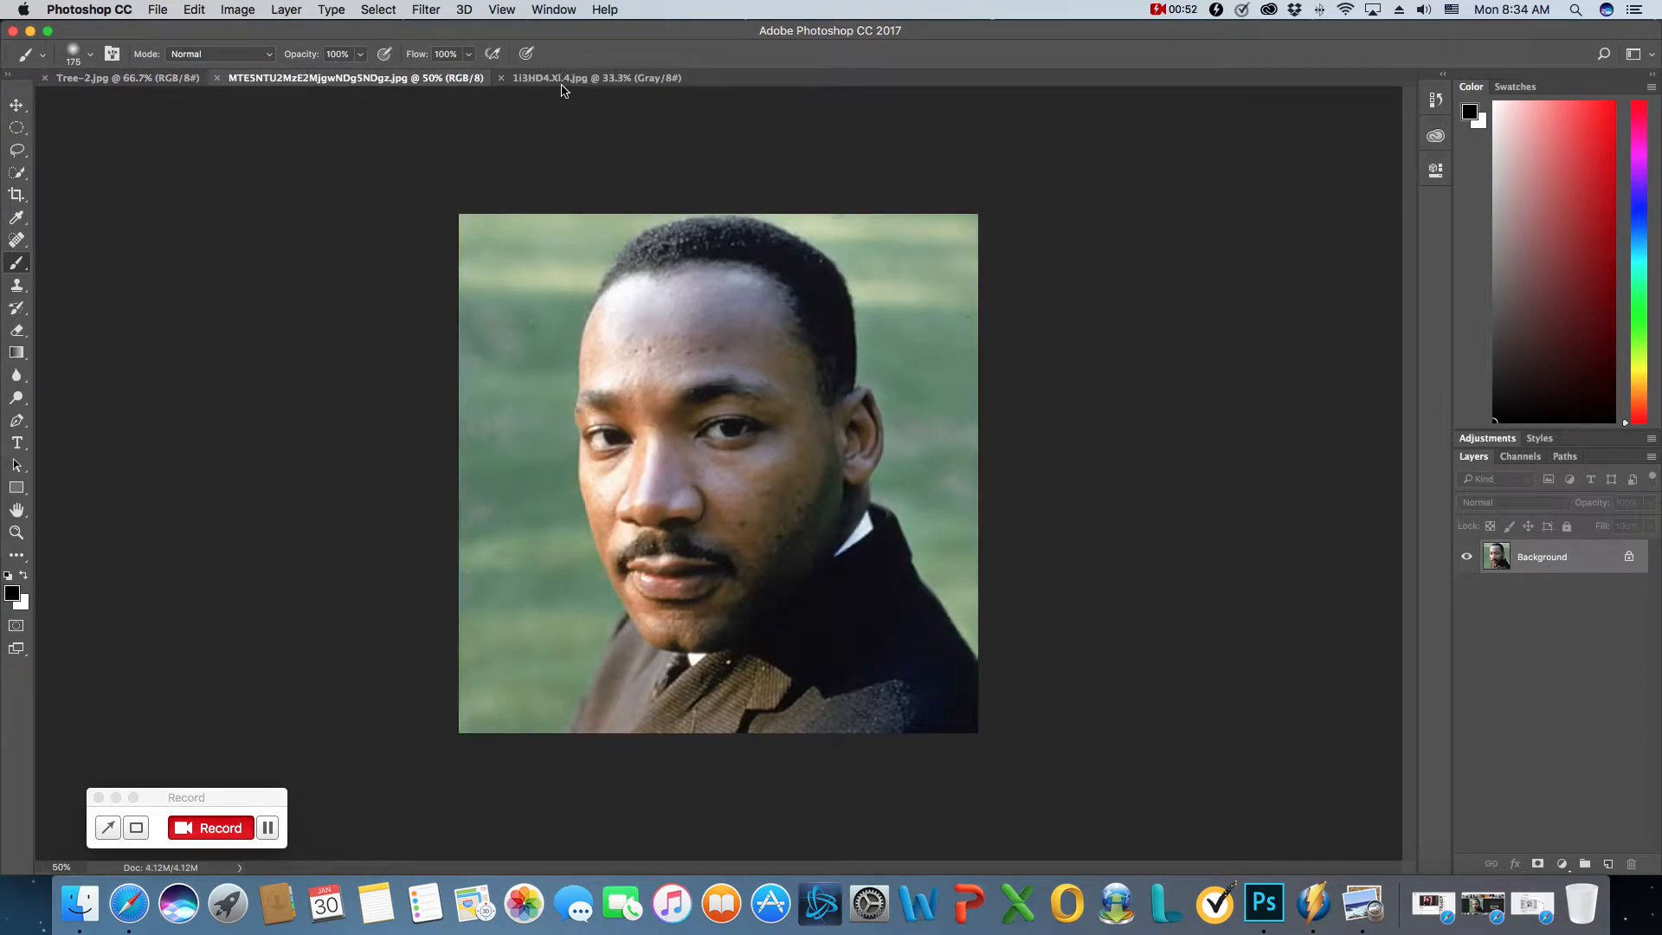
pyautogui.click(561, 85)
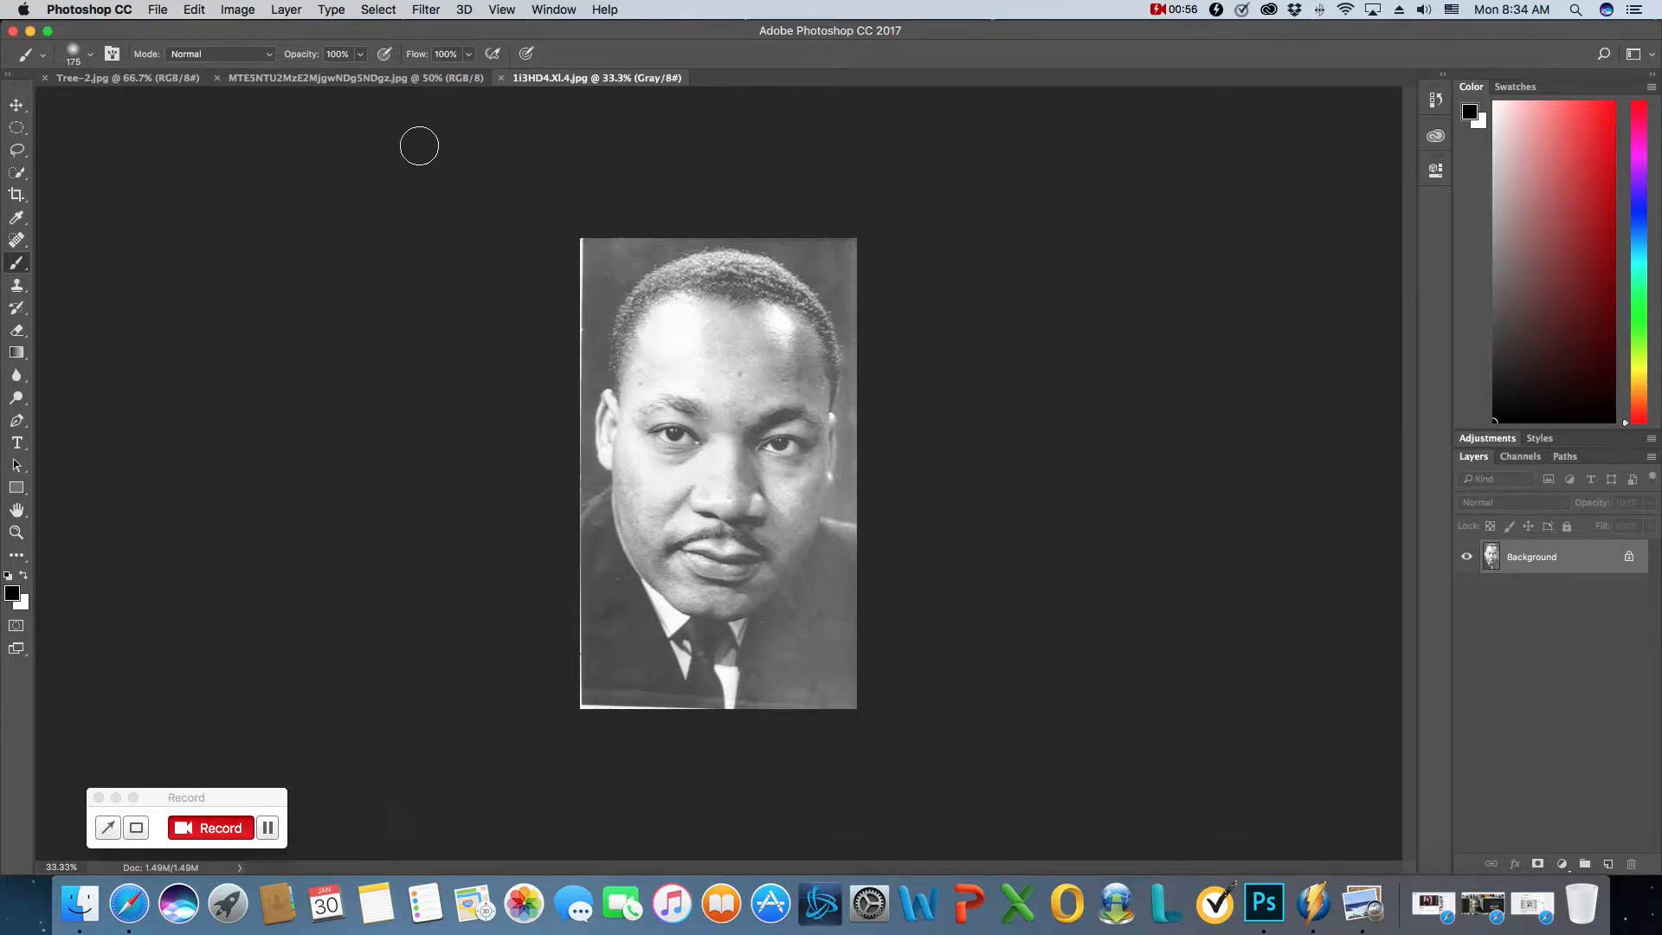
pyautogui.click(433, 78)
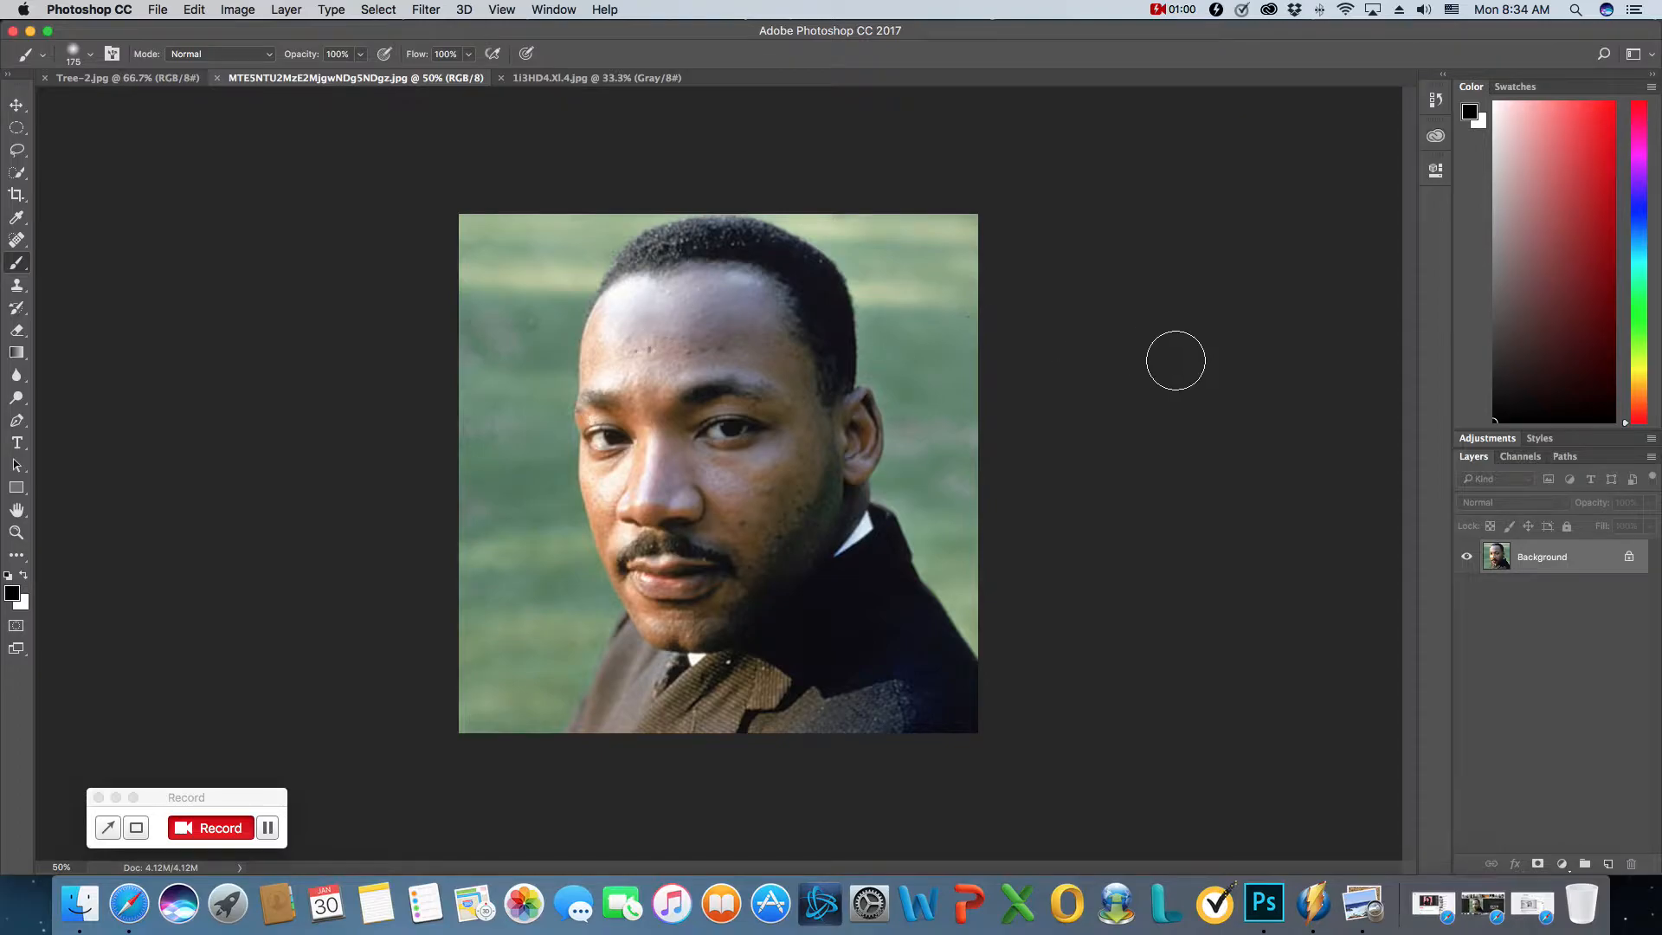
# - Unlock the color portrait's background layer and convert it to black and white with a merged Black & White adjustment
pyautogui.click(1629, 558)
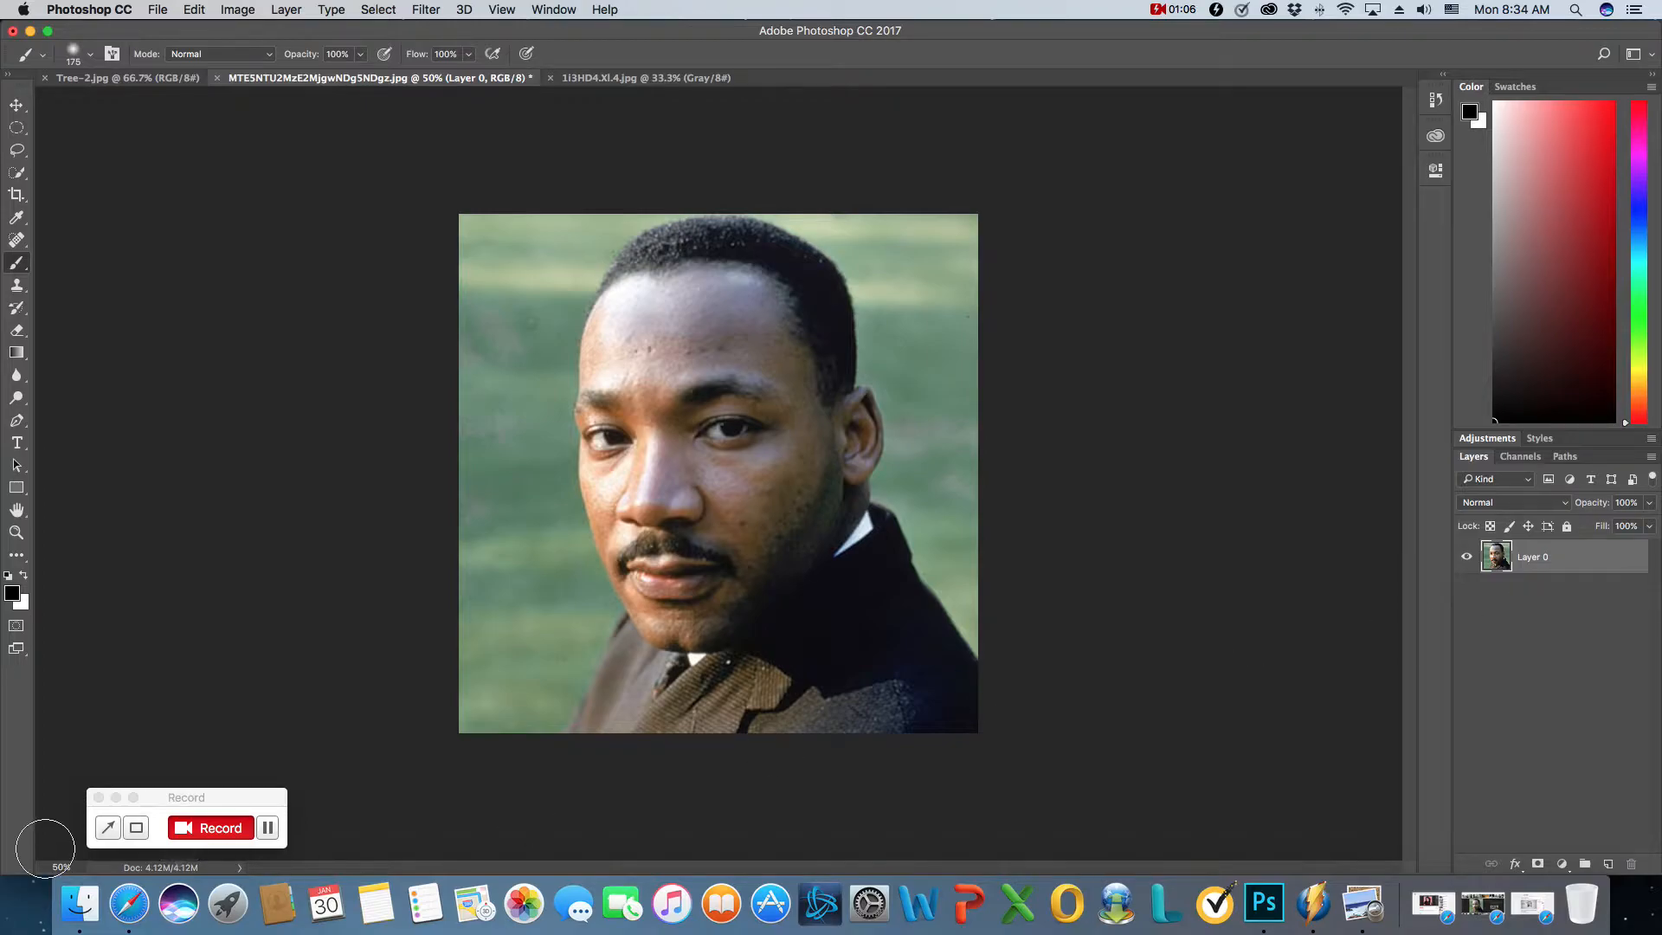
pyautogui.click(115, 797)
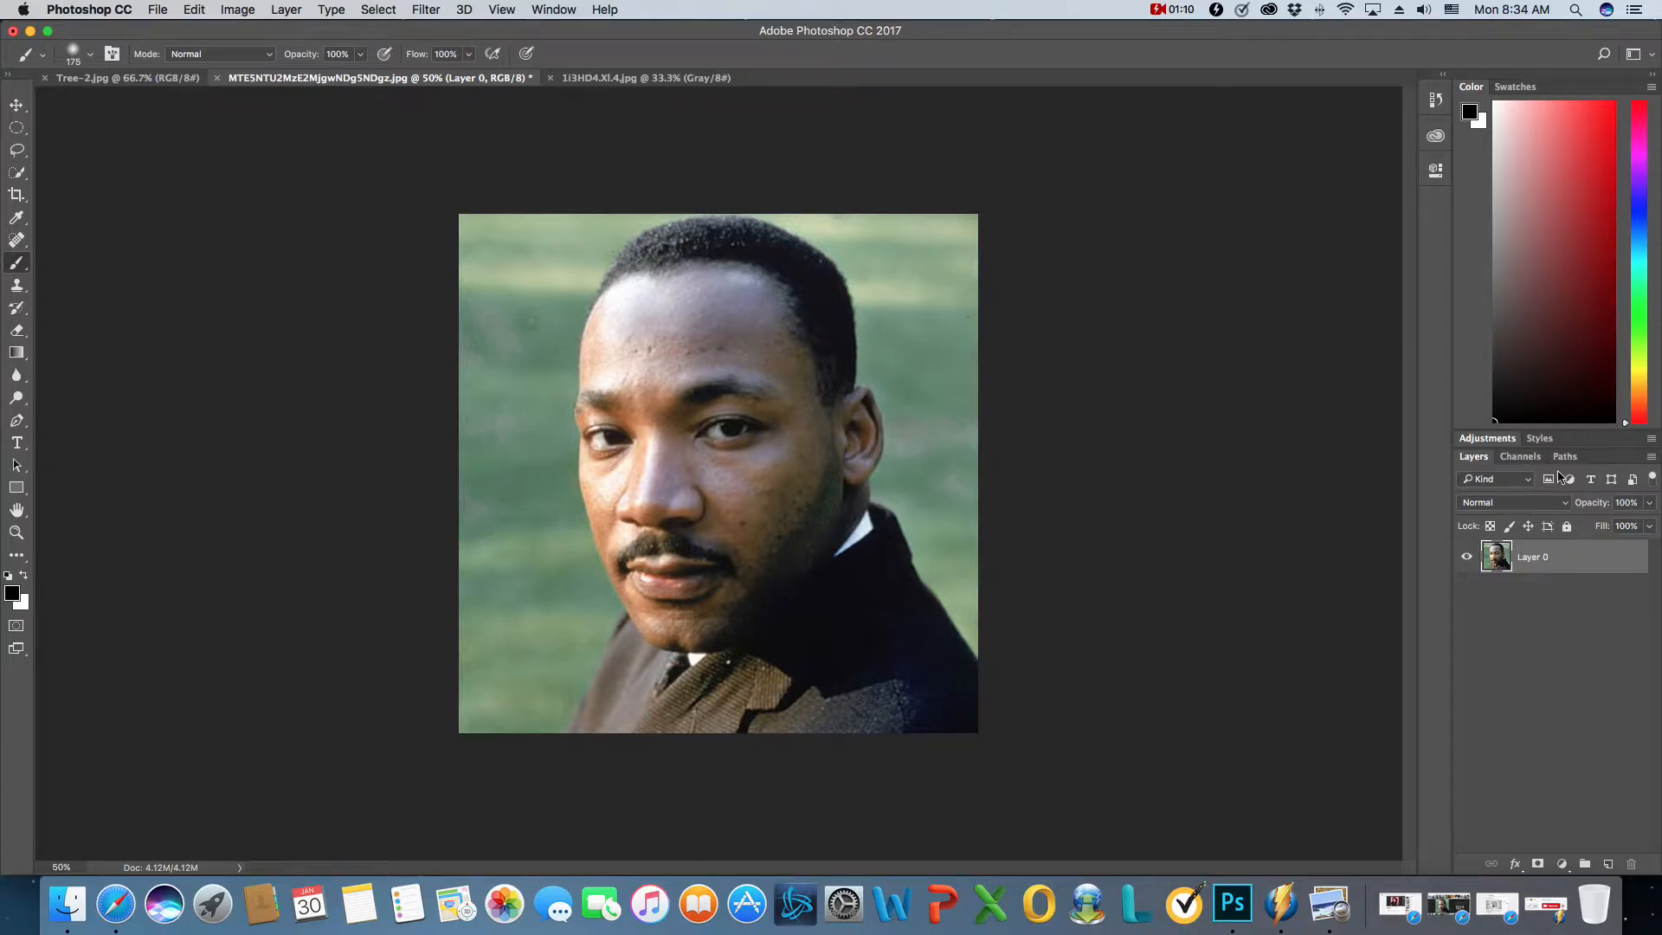
pyautogui.click(1502, 439)
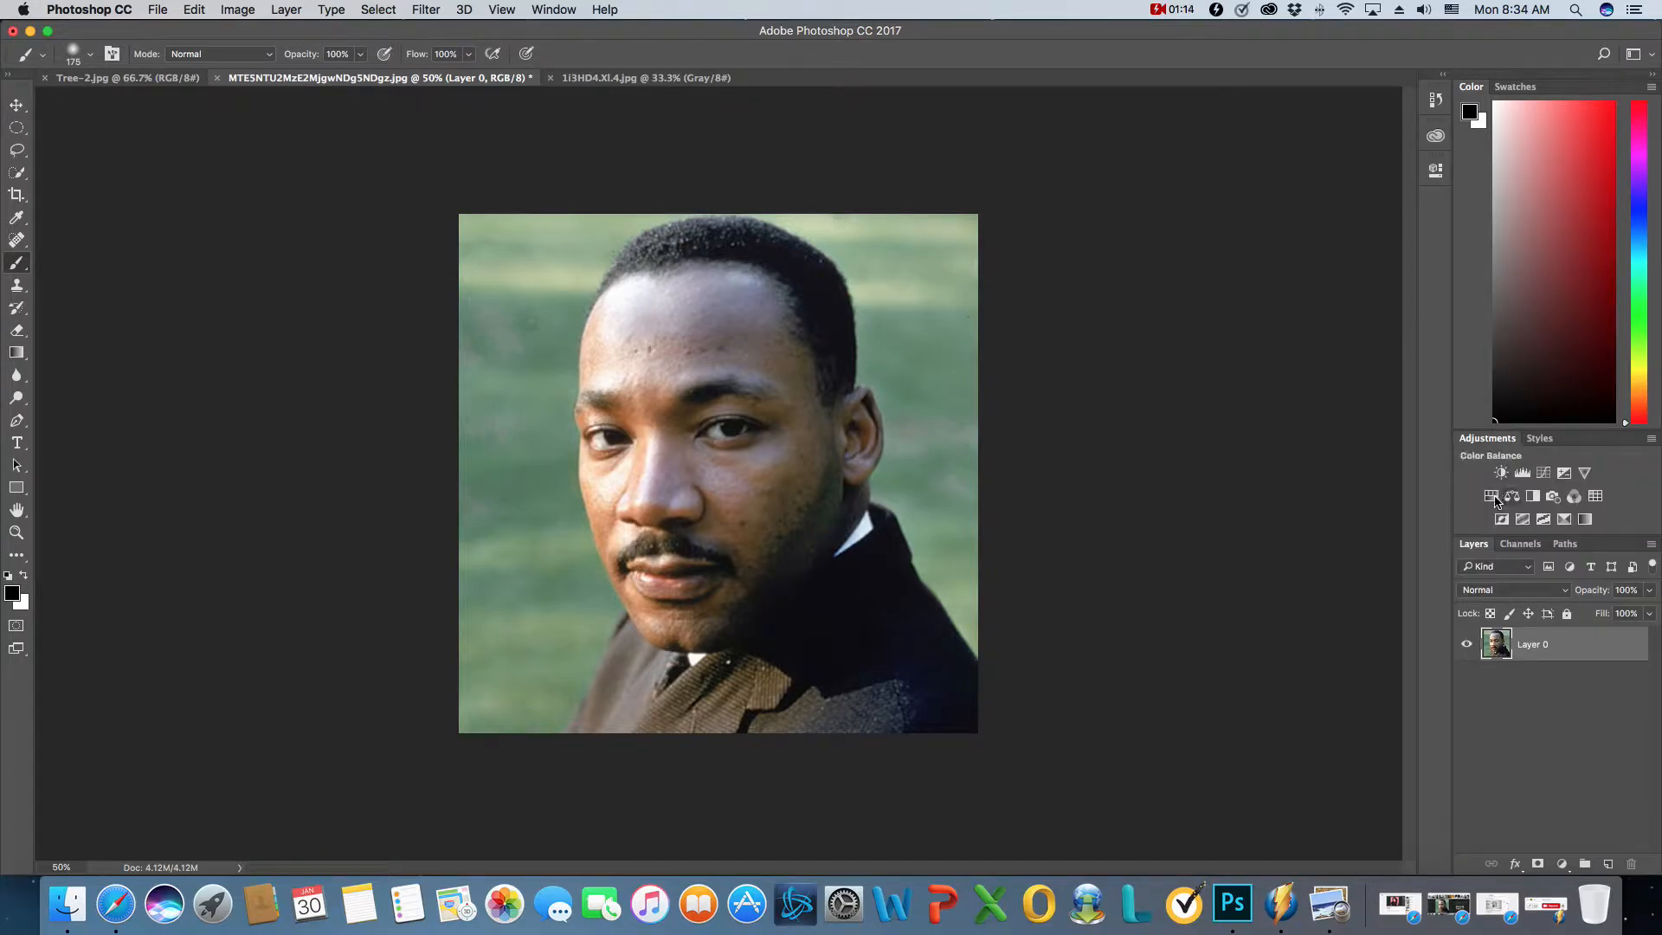
pyautogui.click(1534, 497)
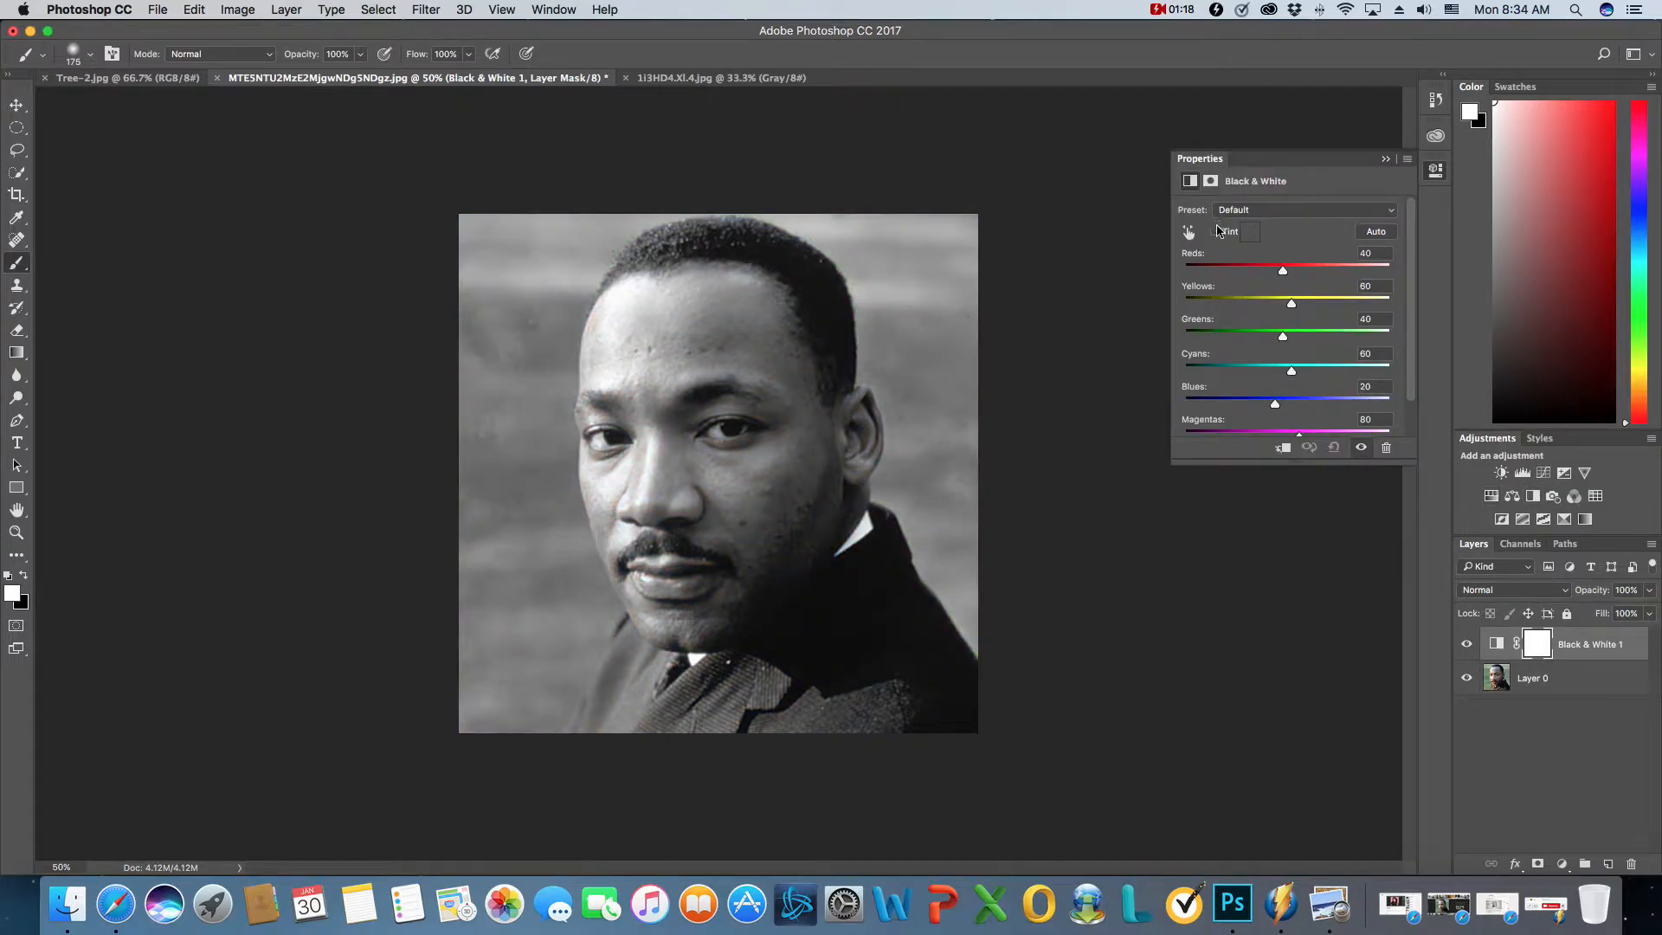
pyautogui.click(1385, 159)
pyautogui.rightClick(1566, 676)
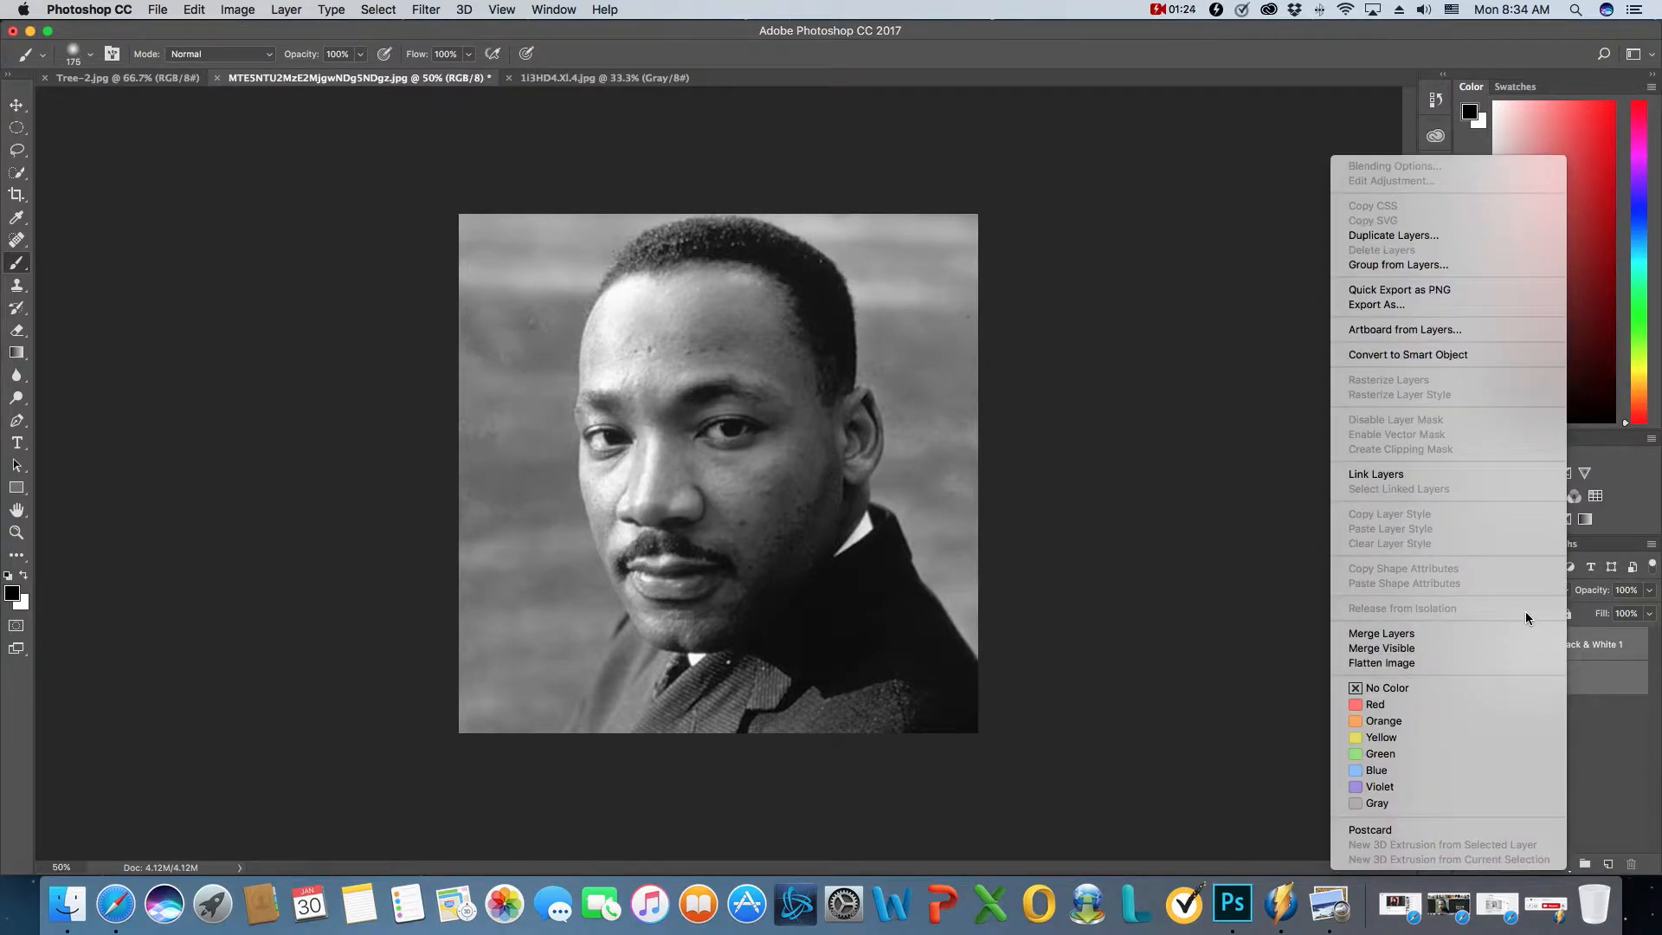
pyautogui.click(1472, 637)
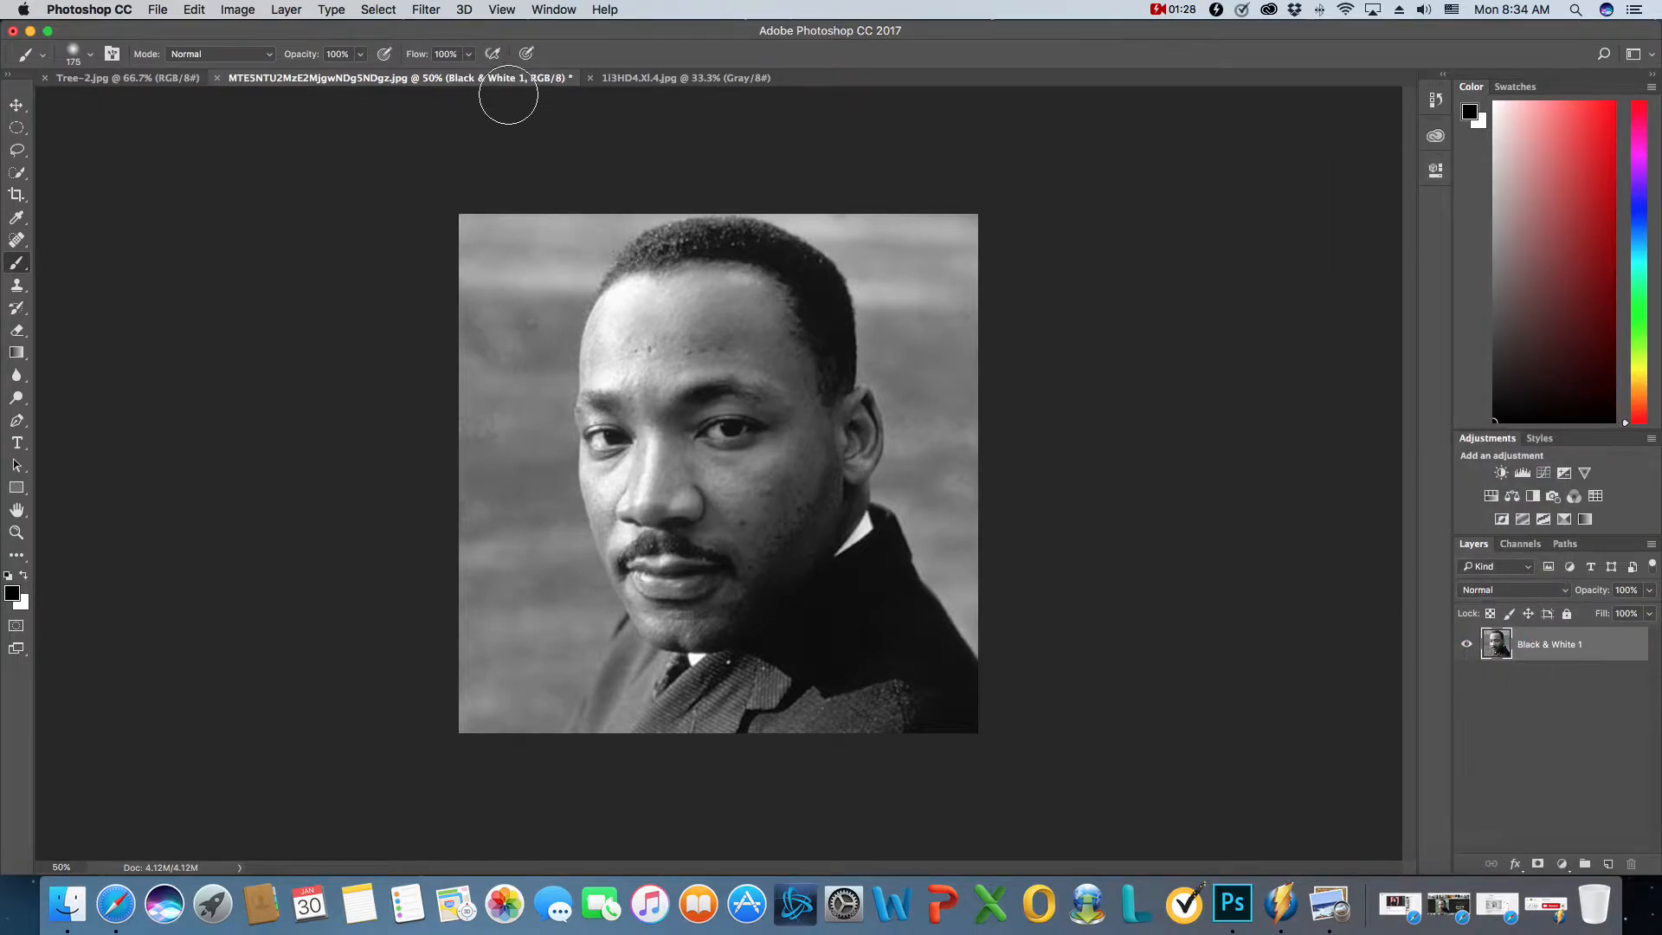
# - Unlock the grayscale portrait's background layer and move the portrait into the Tree-2.jpg document as a new layer
pyautogui.click(644, 78)
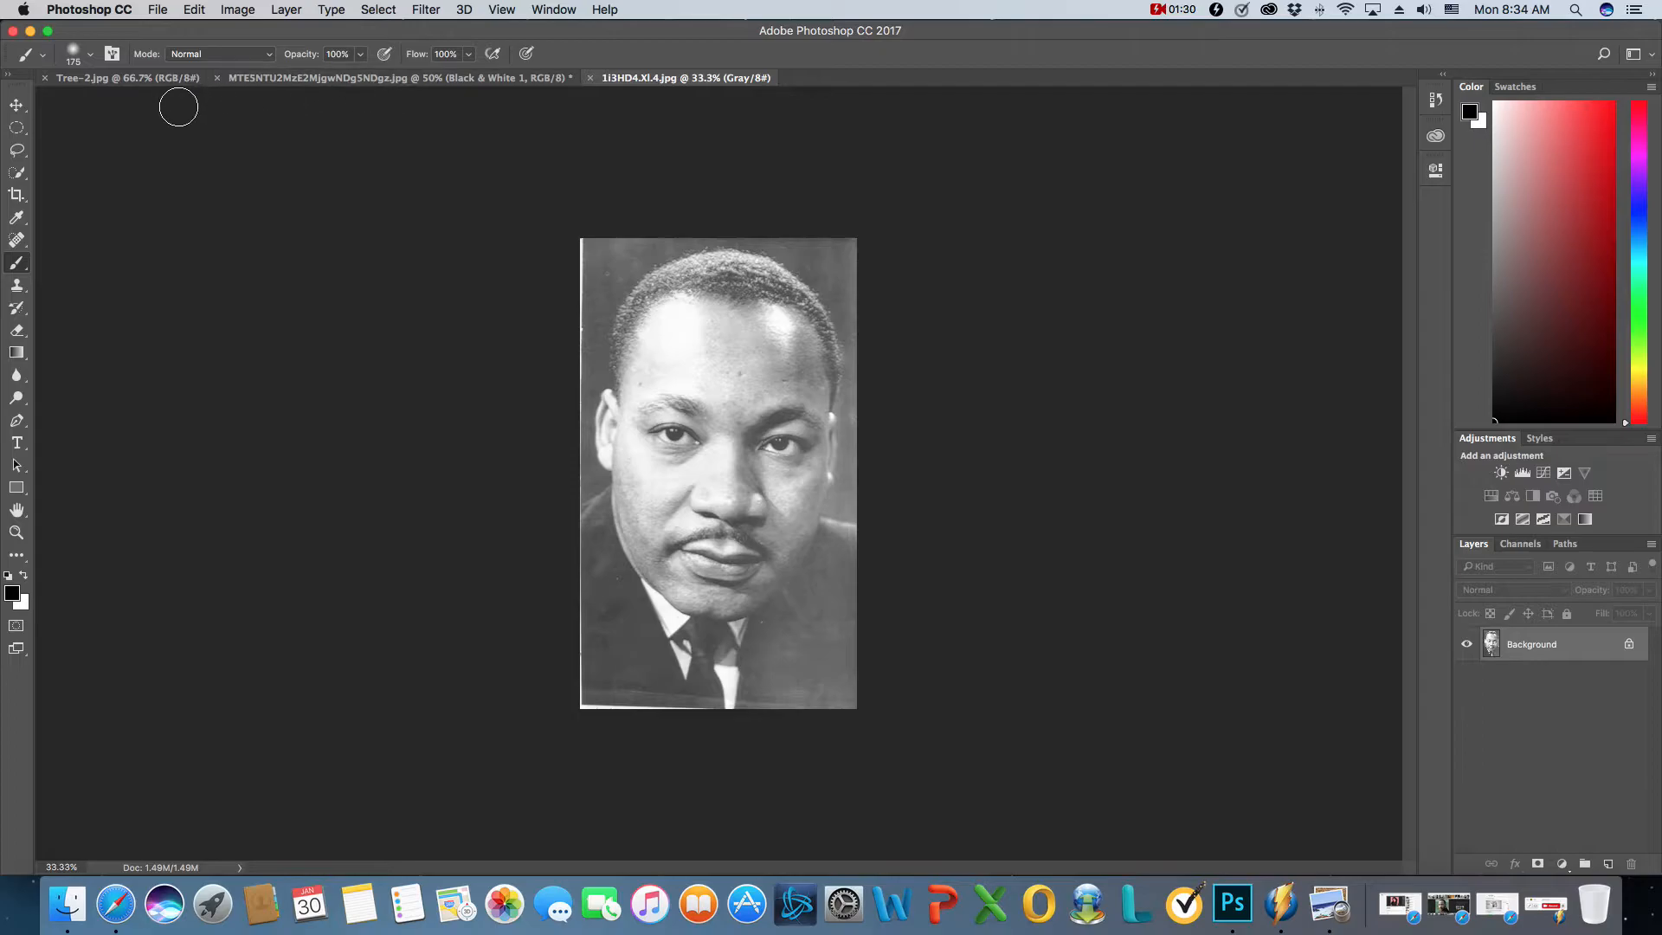
pyautogui.click(104, 78)
pyautogui.click(648, 79)
pyautogui.click(17, 105)
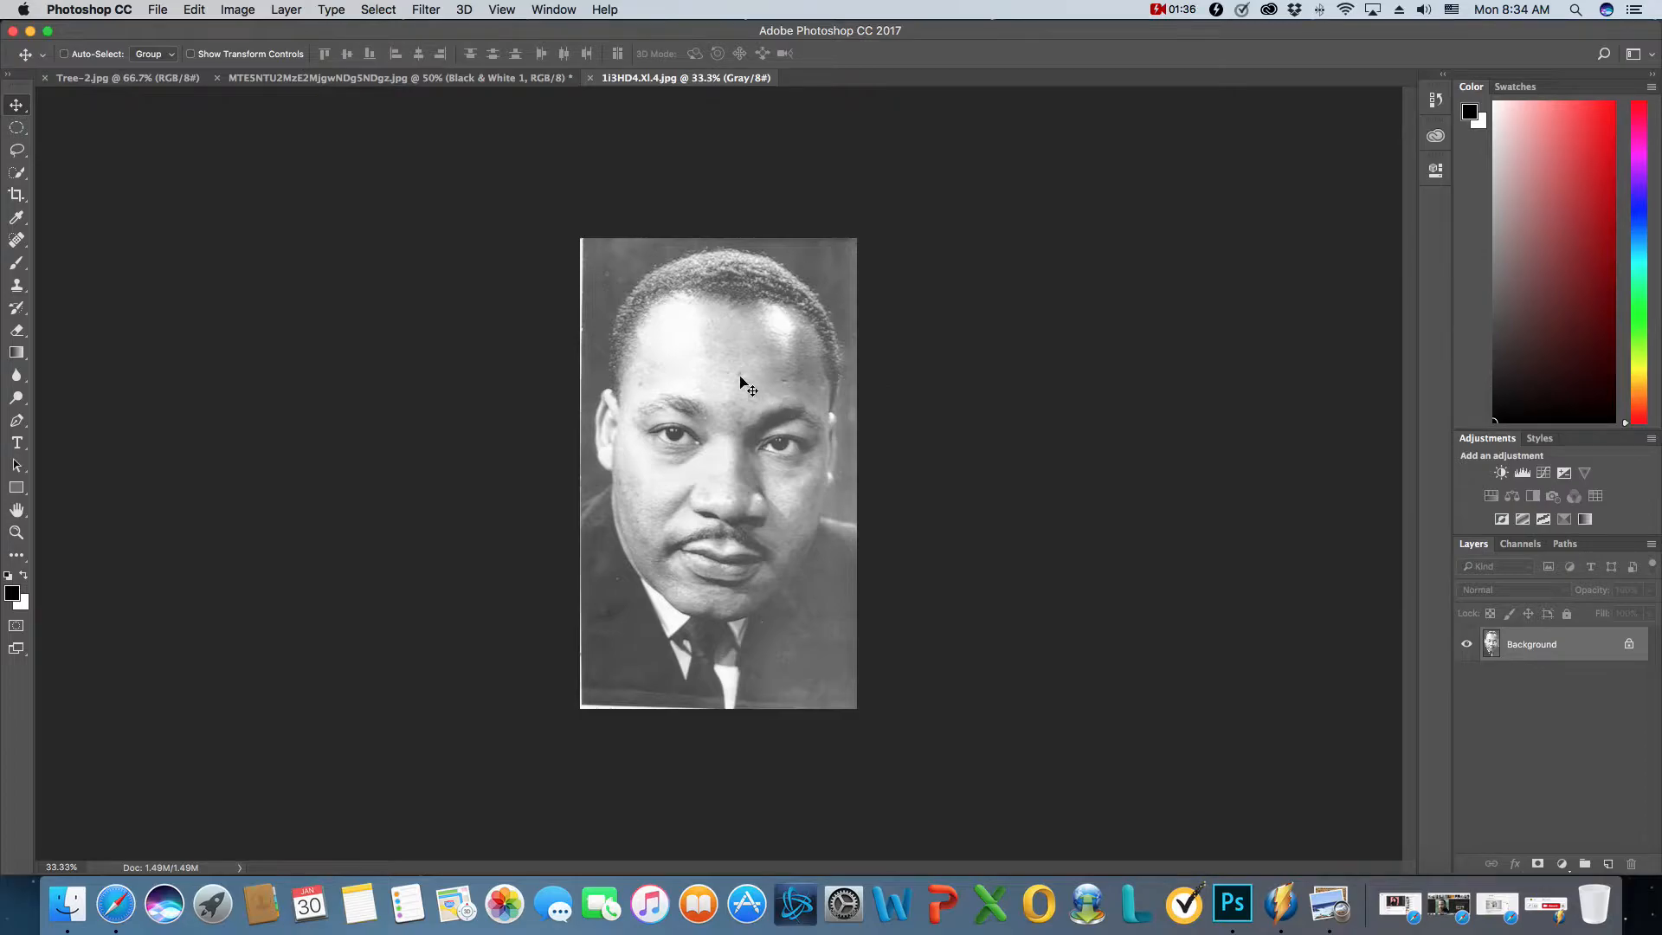
pyautogui.click(320, 79)
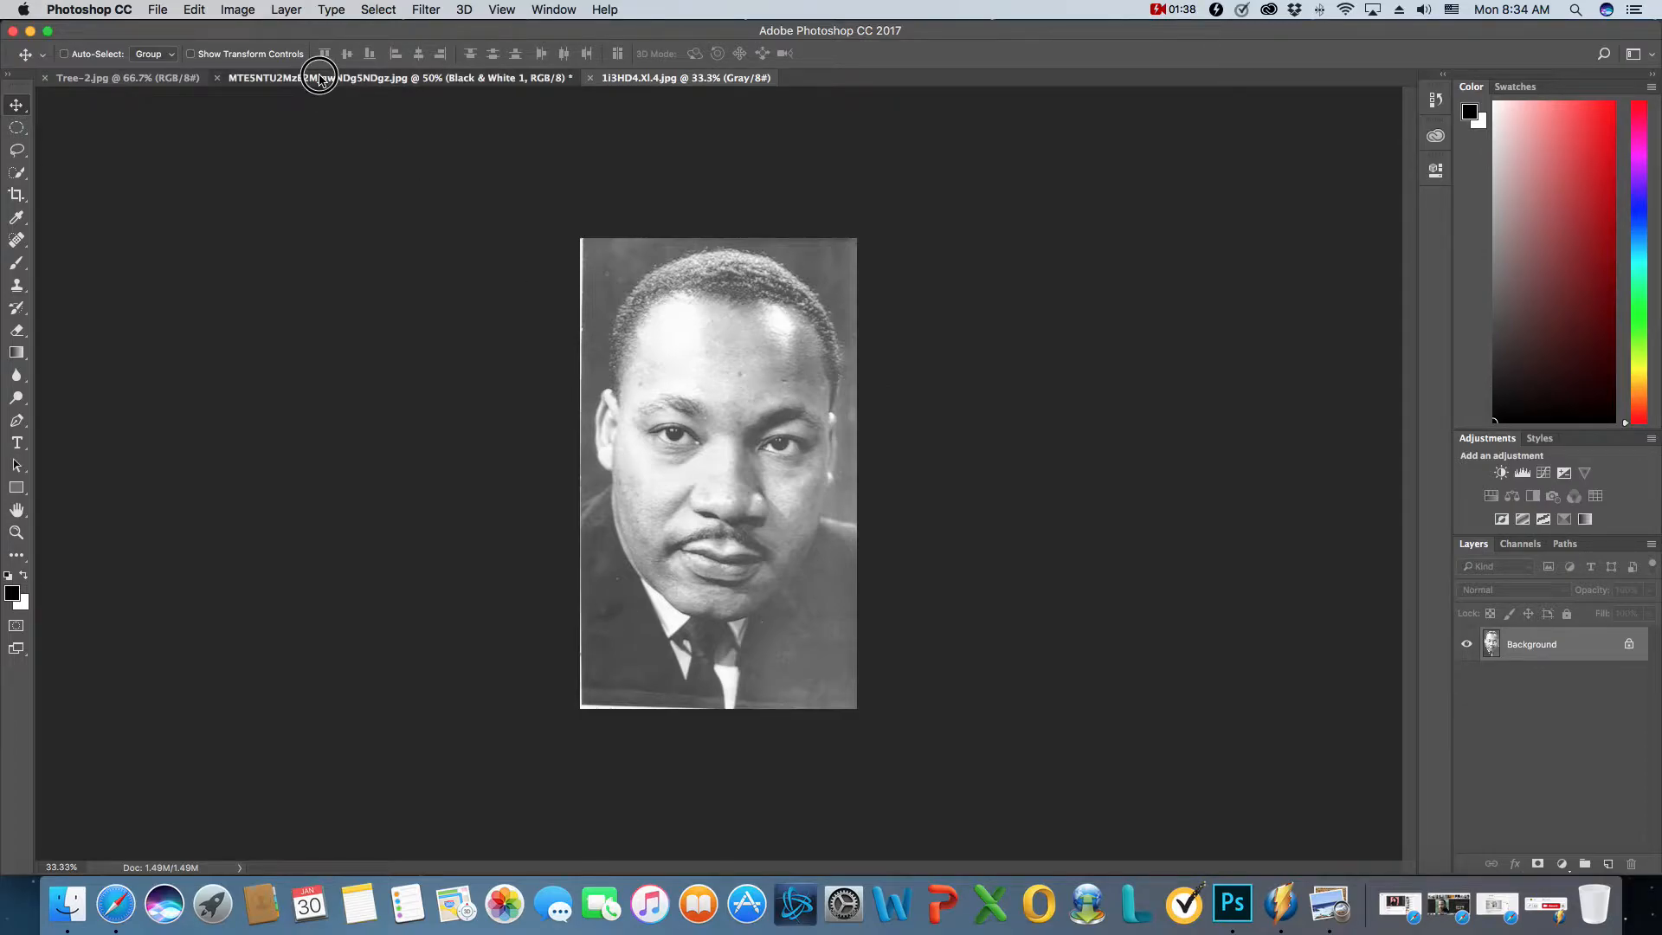
pyautogui.click(606, 83)
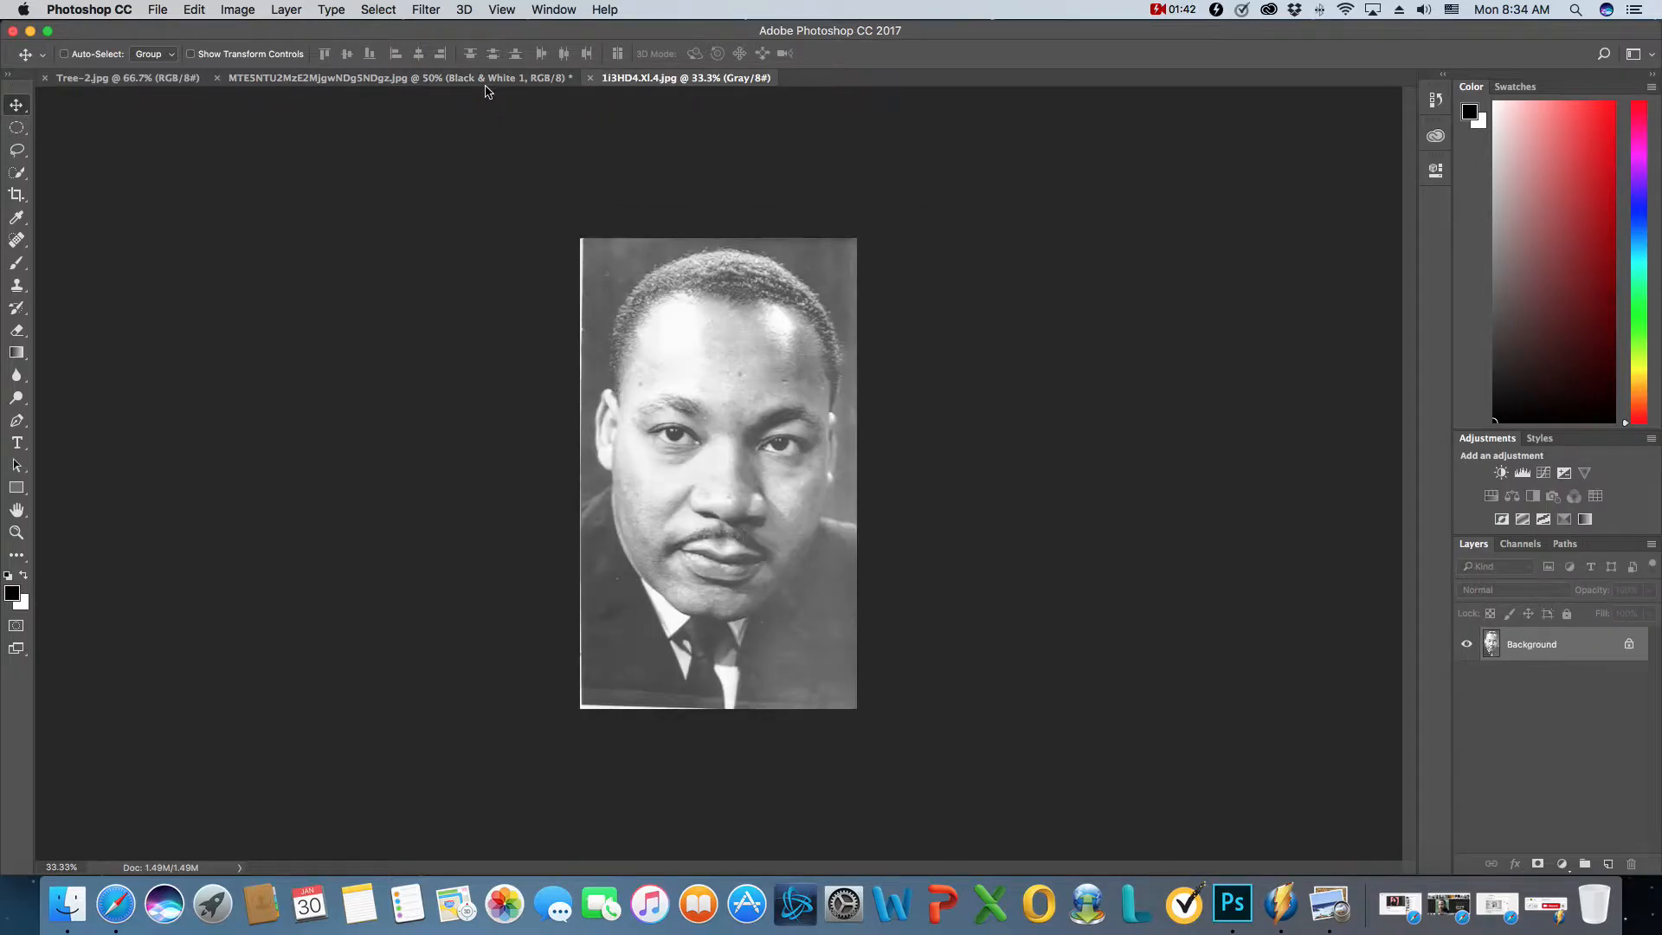
pyautogui.click(486, 83)
pyautogui.click(612, 78)
pyautogui.click(1629, 645)
pyautogui.moveTo(709, 423); pyautogui.dragTo(740, 485)
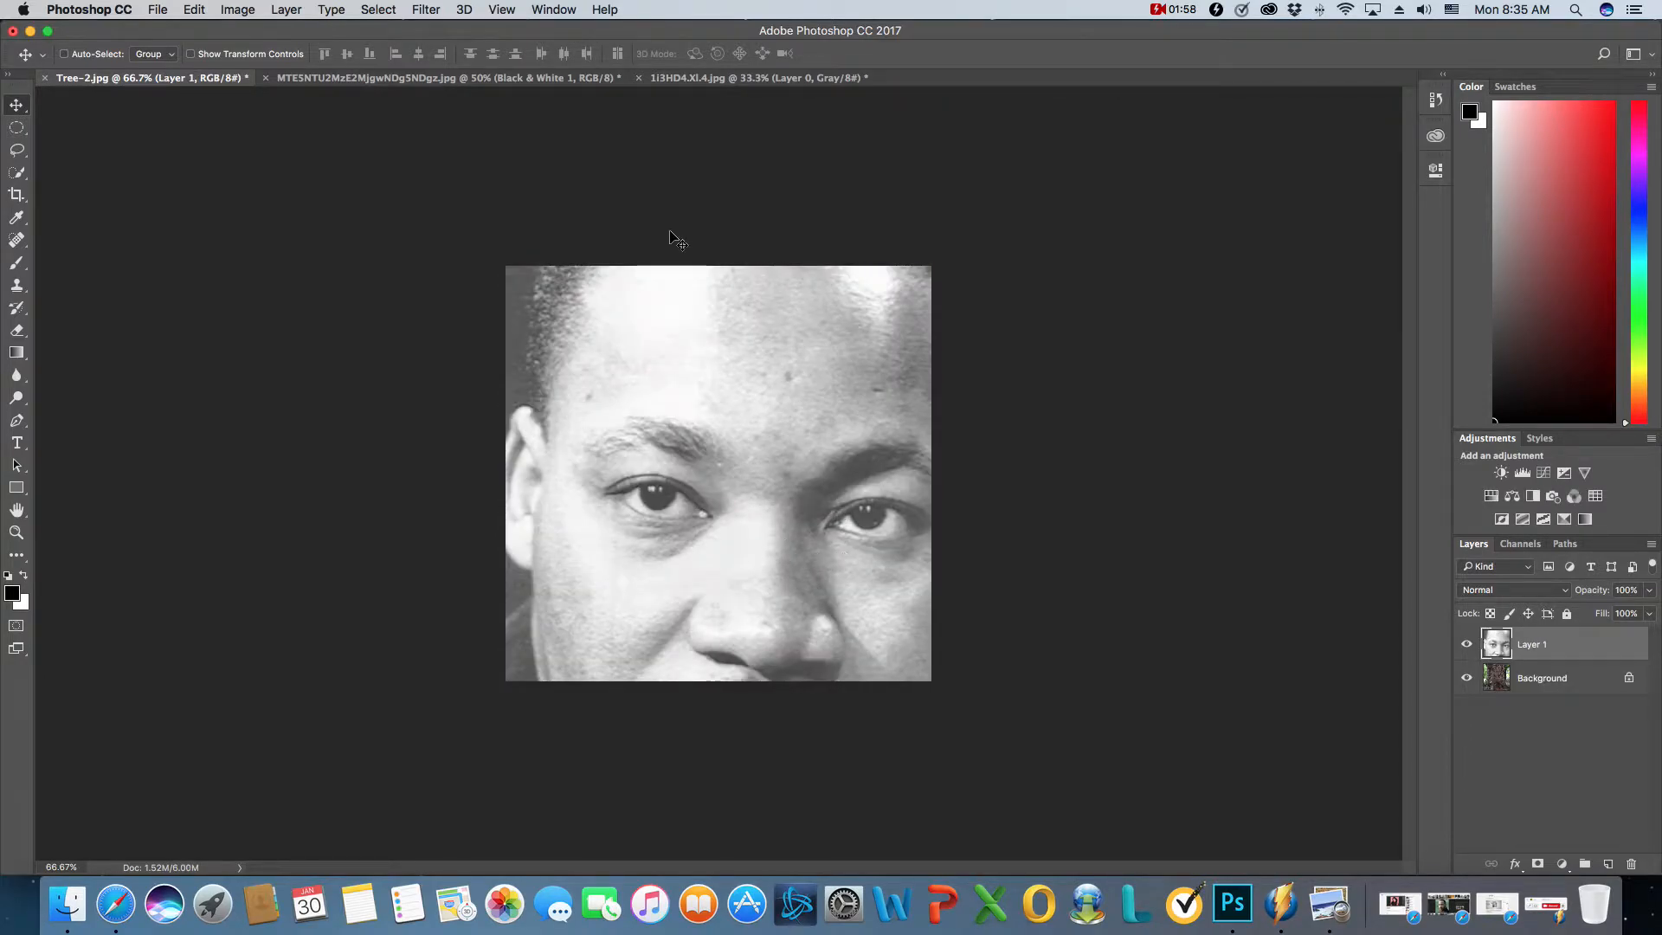
# - Close both portrait documents without saving, leaving only Tree-2.jpg open
pyautogui.click(657, 80)
pyautogui.click(640, 79)
pyautogui.click(791, 308)
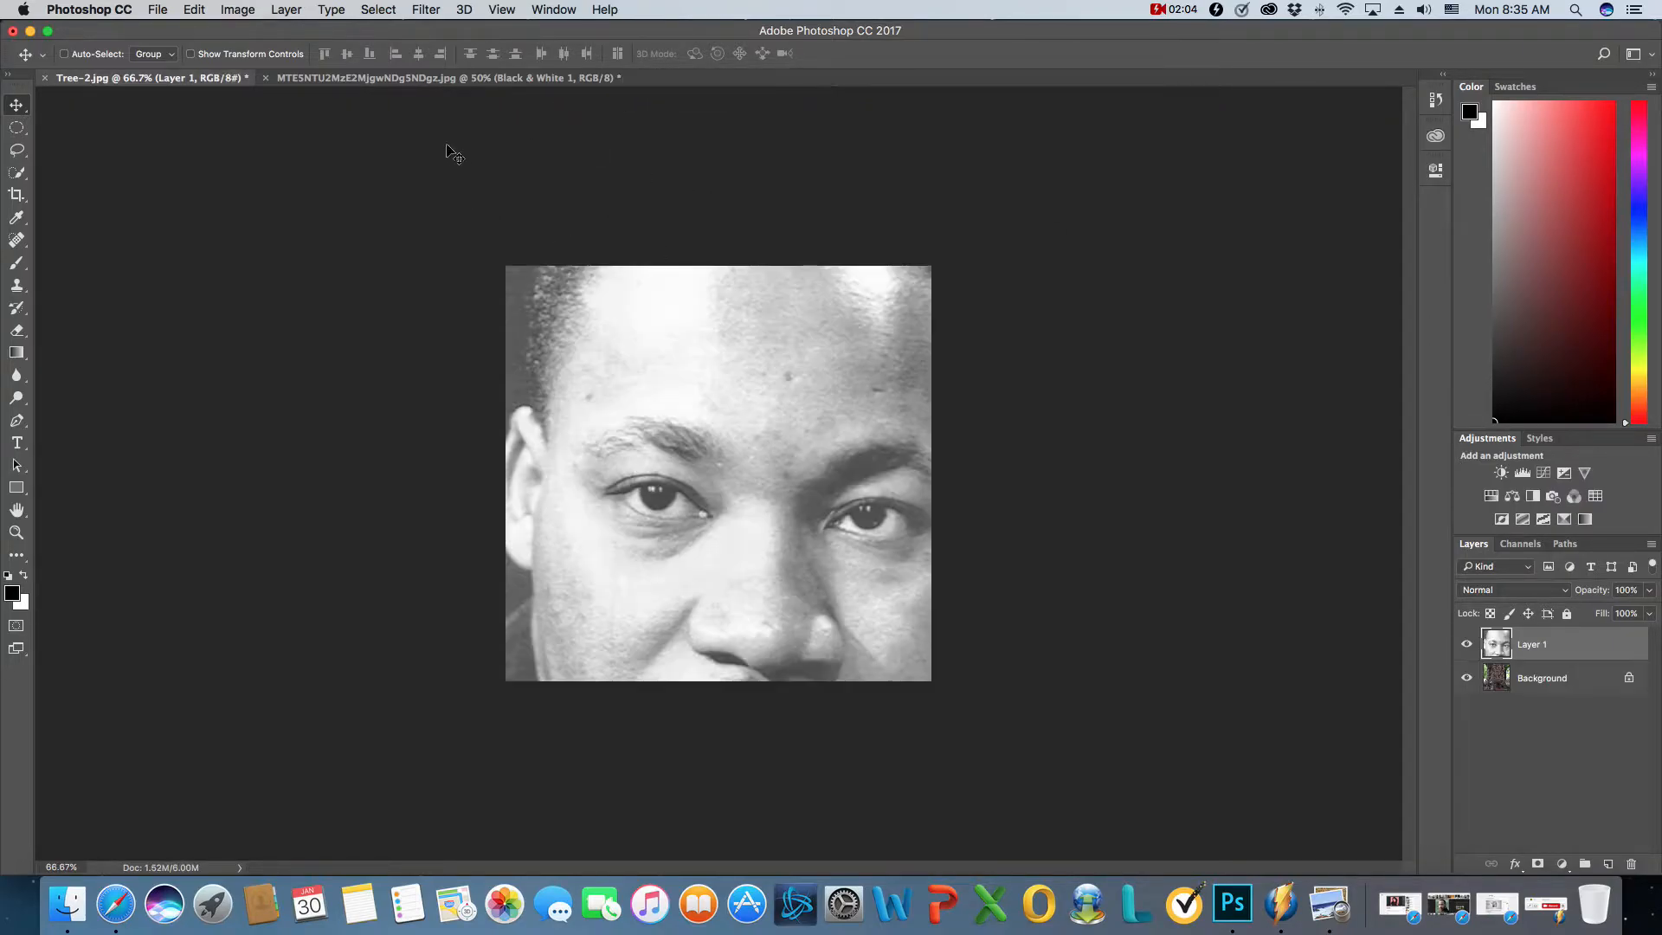
pyautogui.click(267, 79)
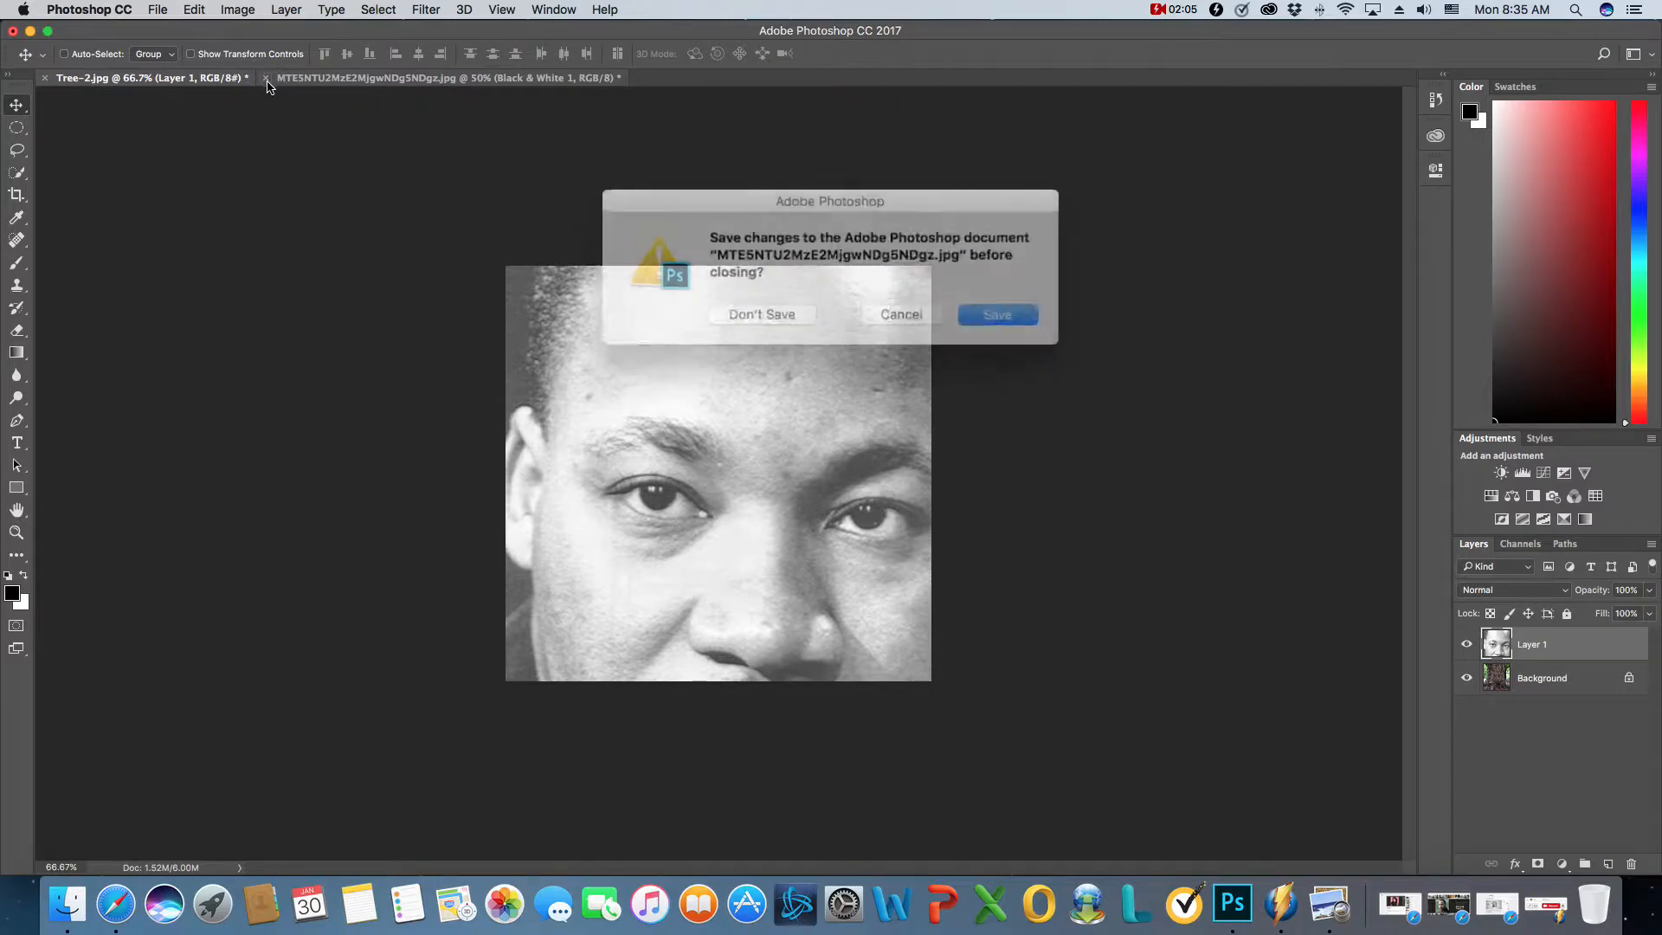
pyautogui.click(762, 310)
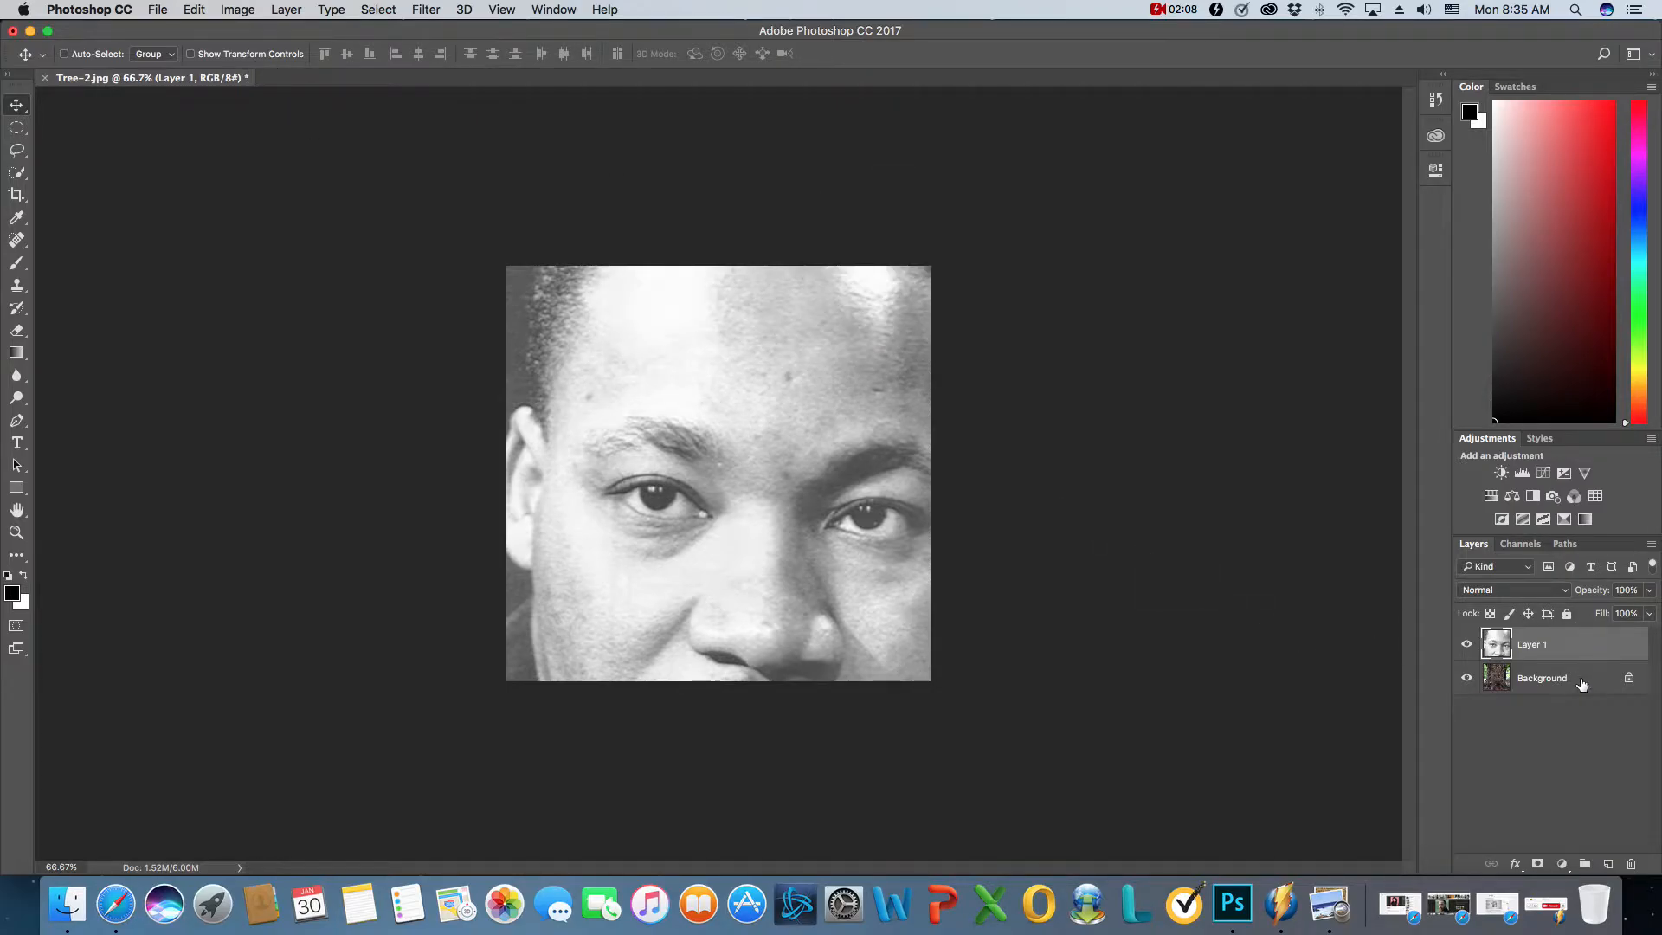
# - Unlock the tree image's Background layer and rename it Tree Trunk
pyautogui.click(1629, 679)
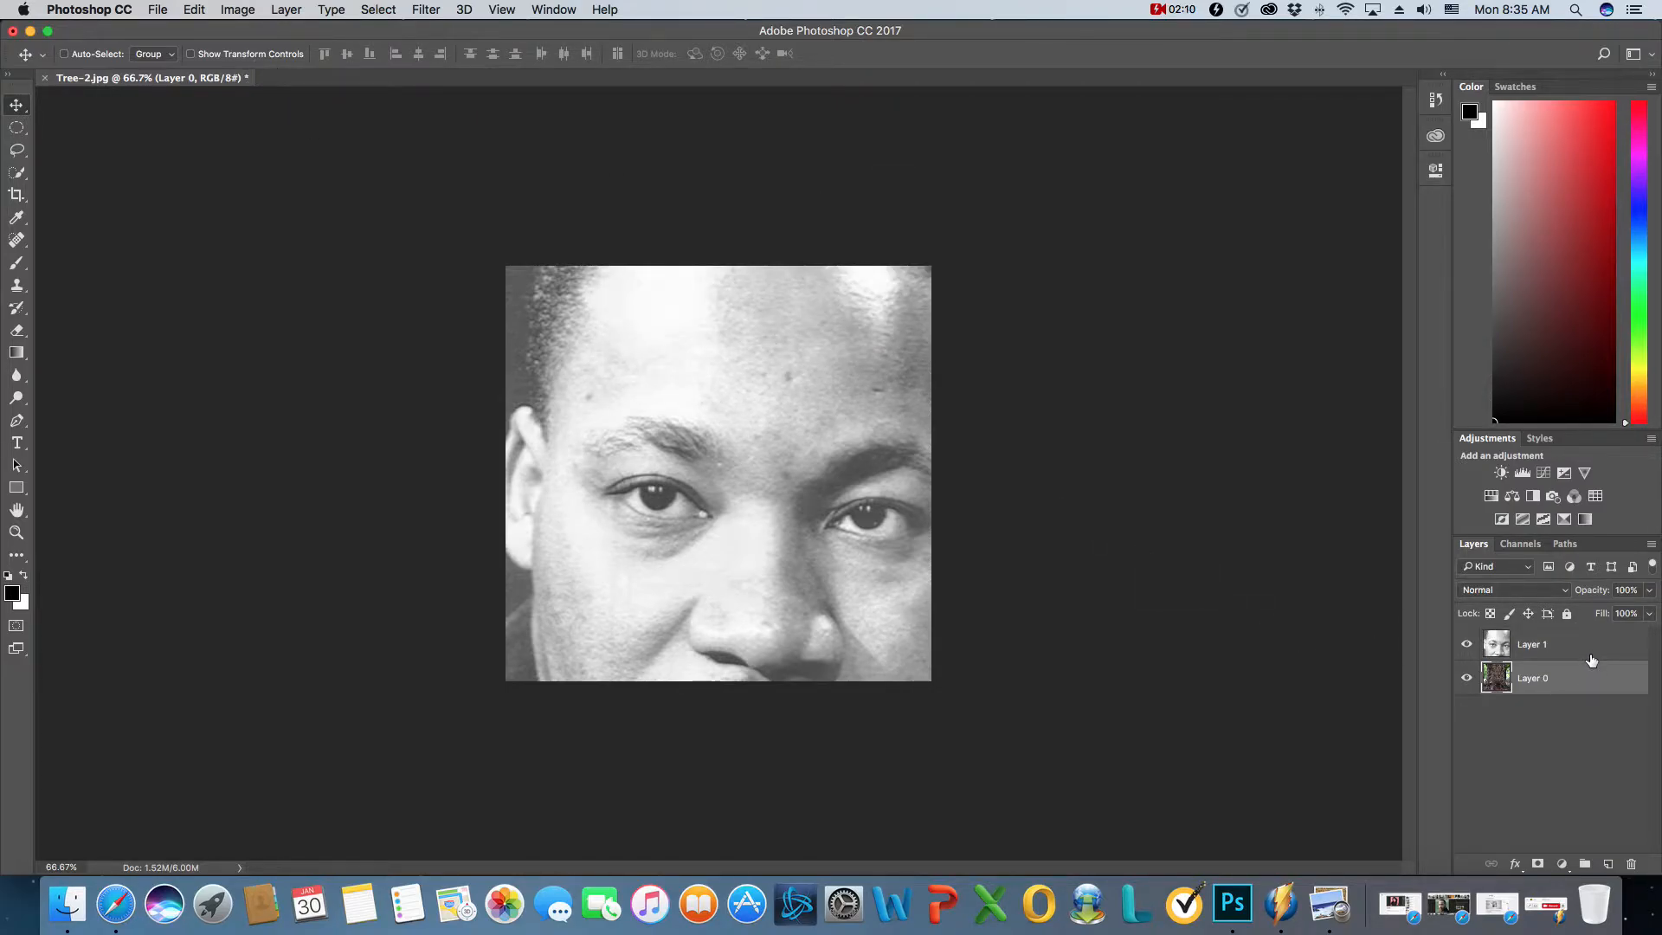
pyautogui.doubleClick(1533, 678)
pyautogui.write('Tree Trunk')
# - Rename the portrait layer MLK
pyautogui.doubleClick(1534, 645)
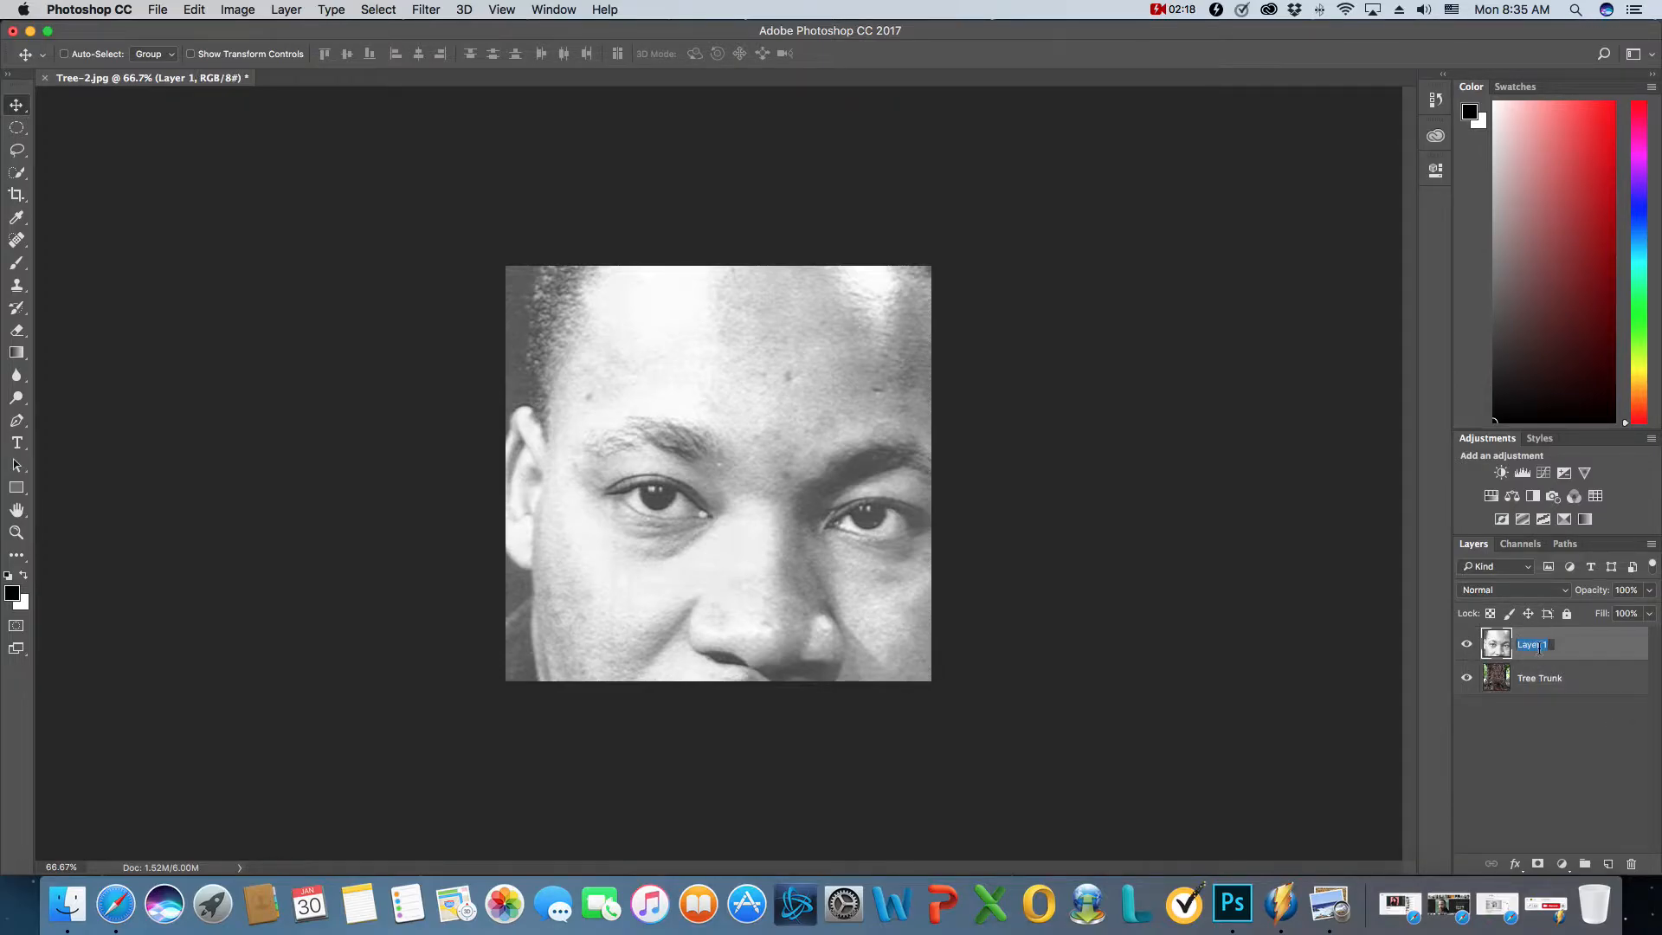
pyautogui.write('MLK')
pyautogui.click(1593, 733)
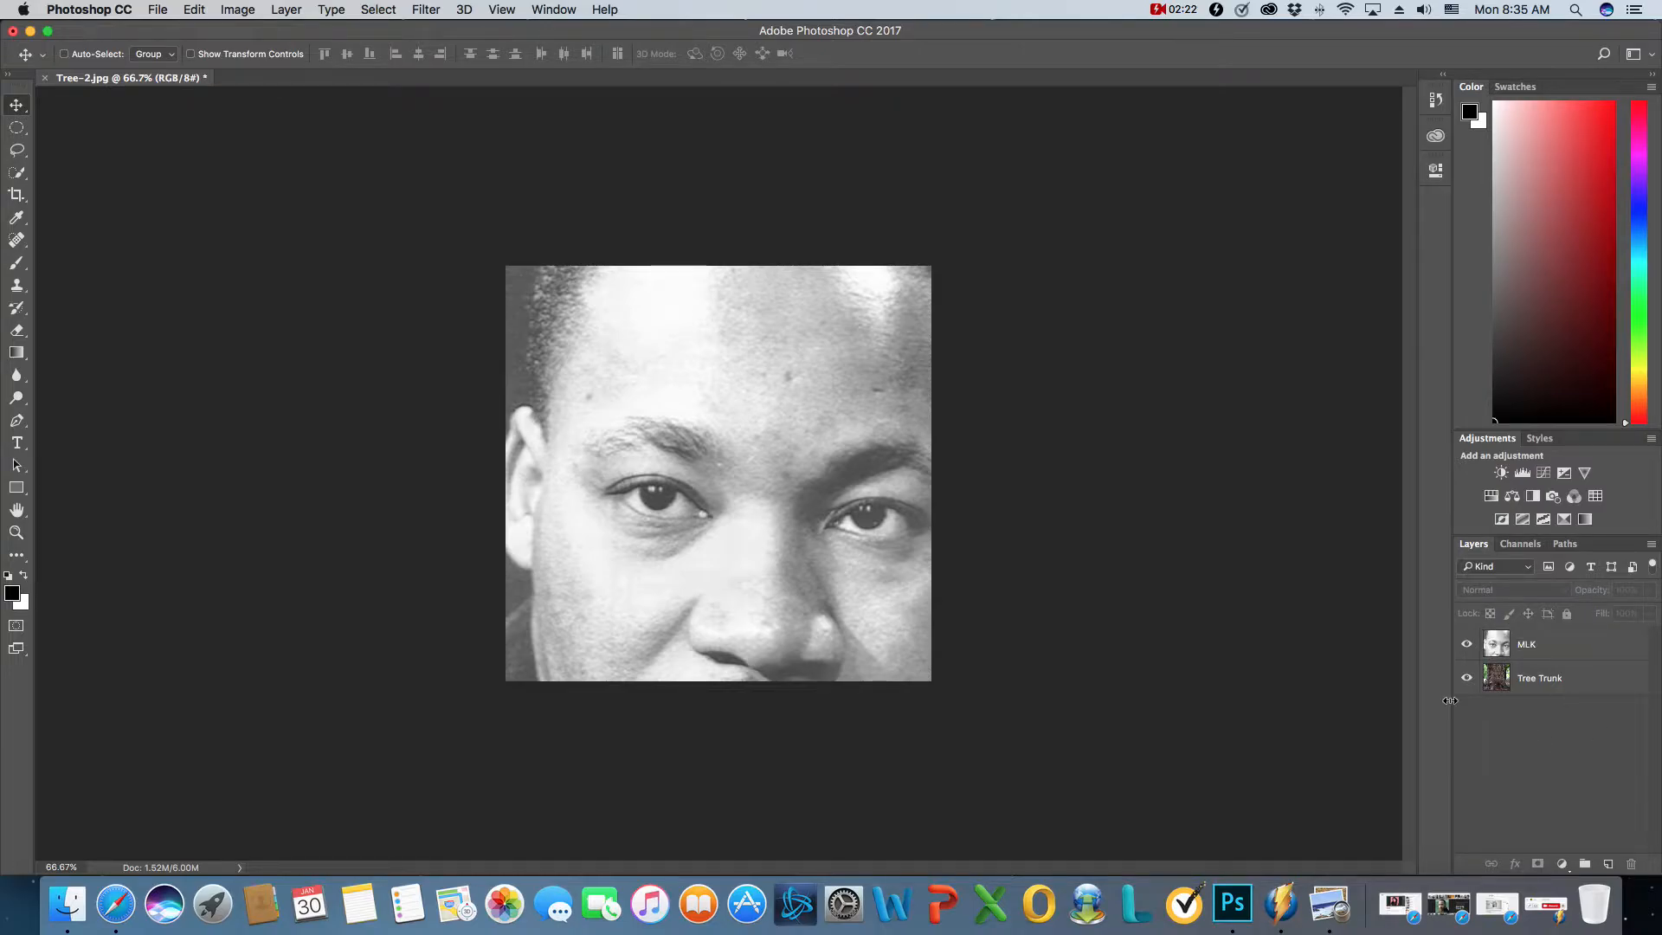
# - Free Transform the MLK layer to about 34% of its size and position it over the middle of the tree trunk
pyautogui.click(1547, 650)
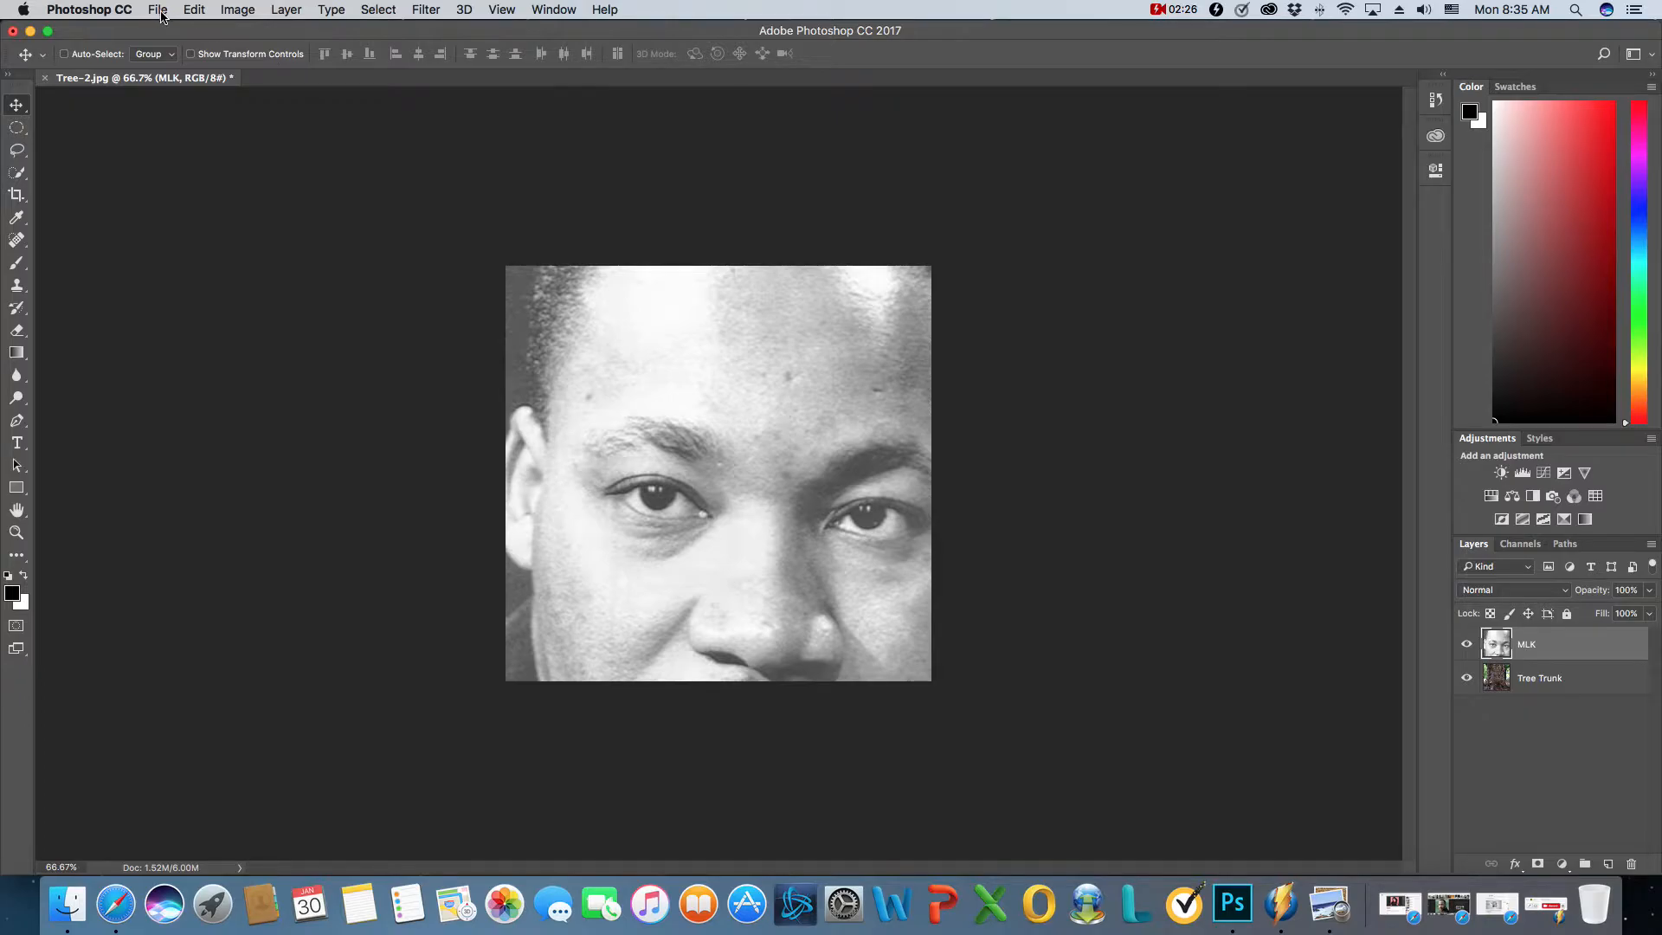
pyautogui.click(195, 11)
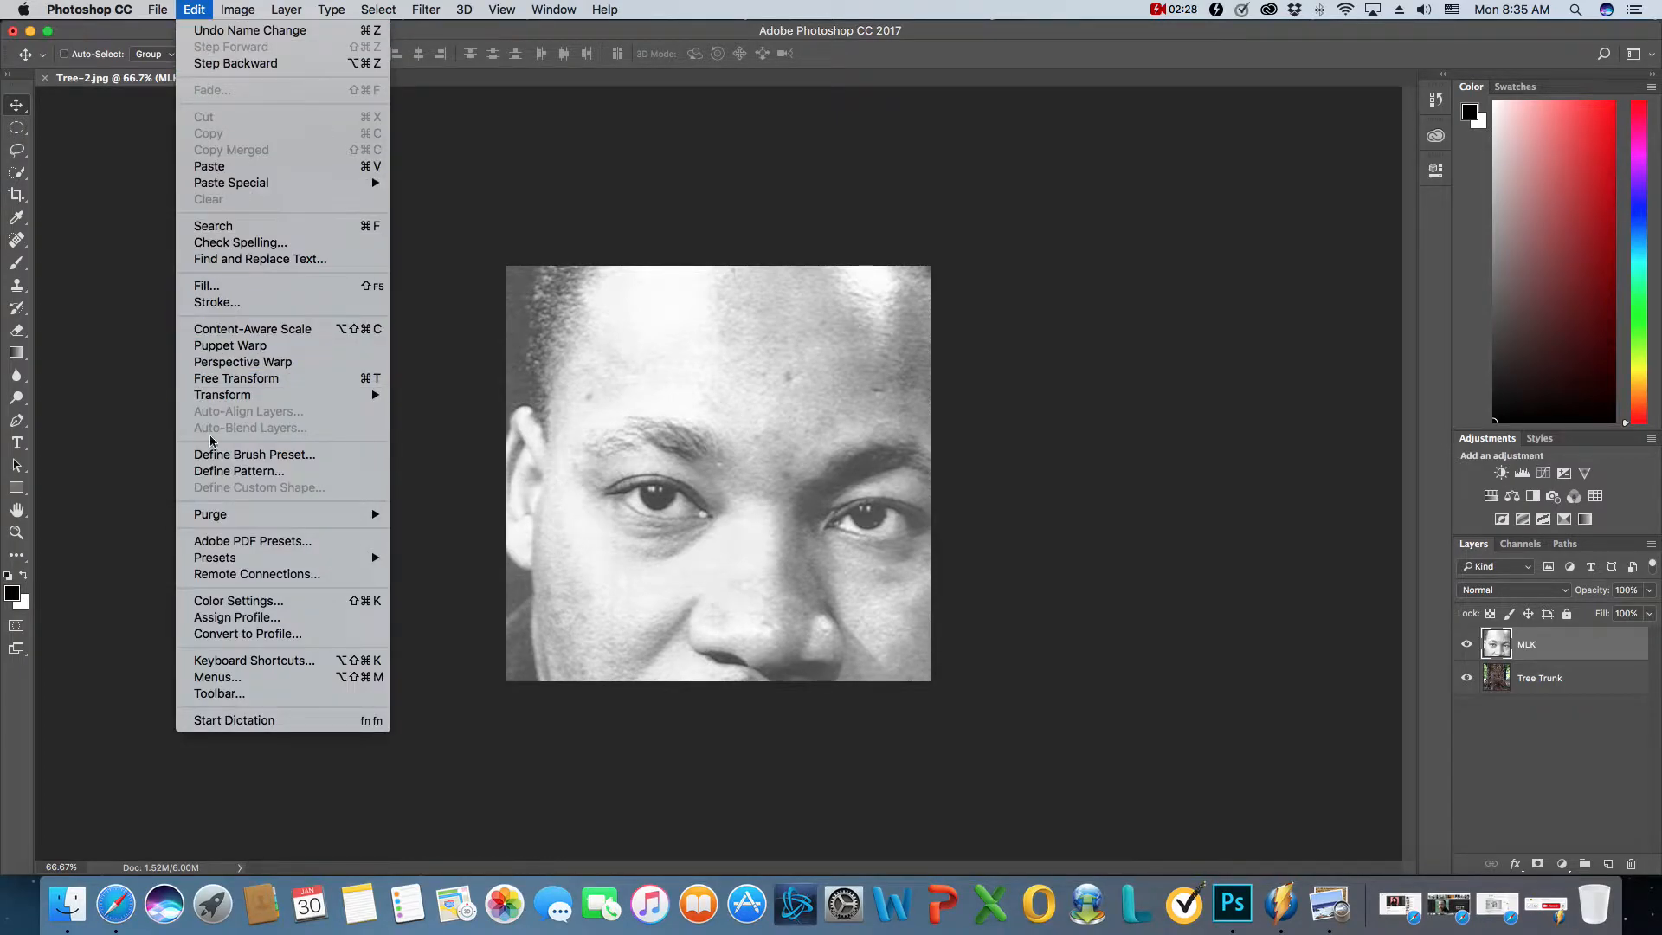
pyautogui.click(270, 379)
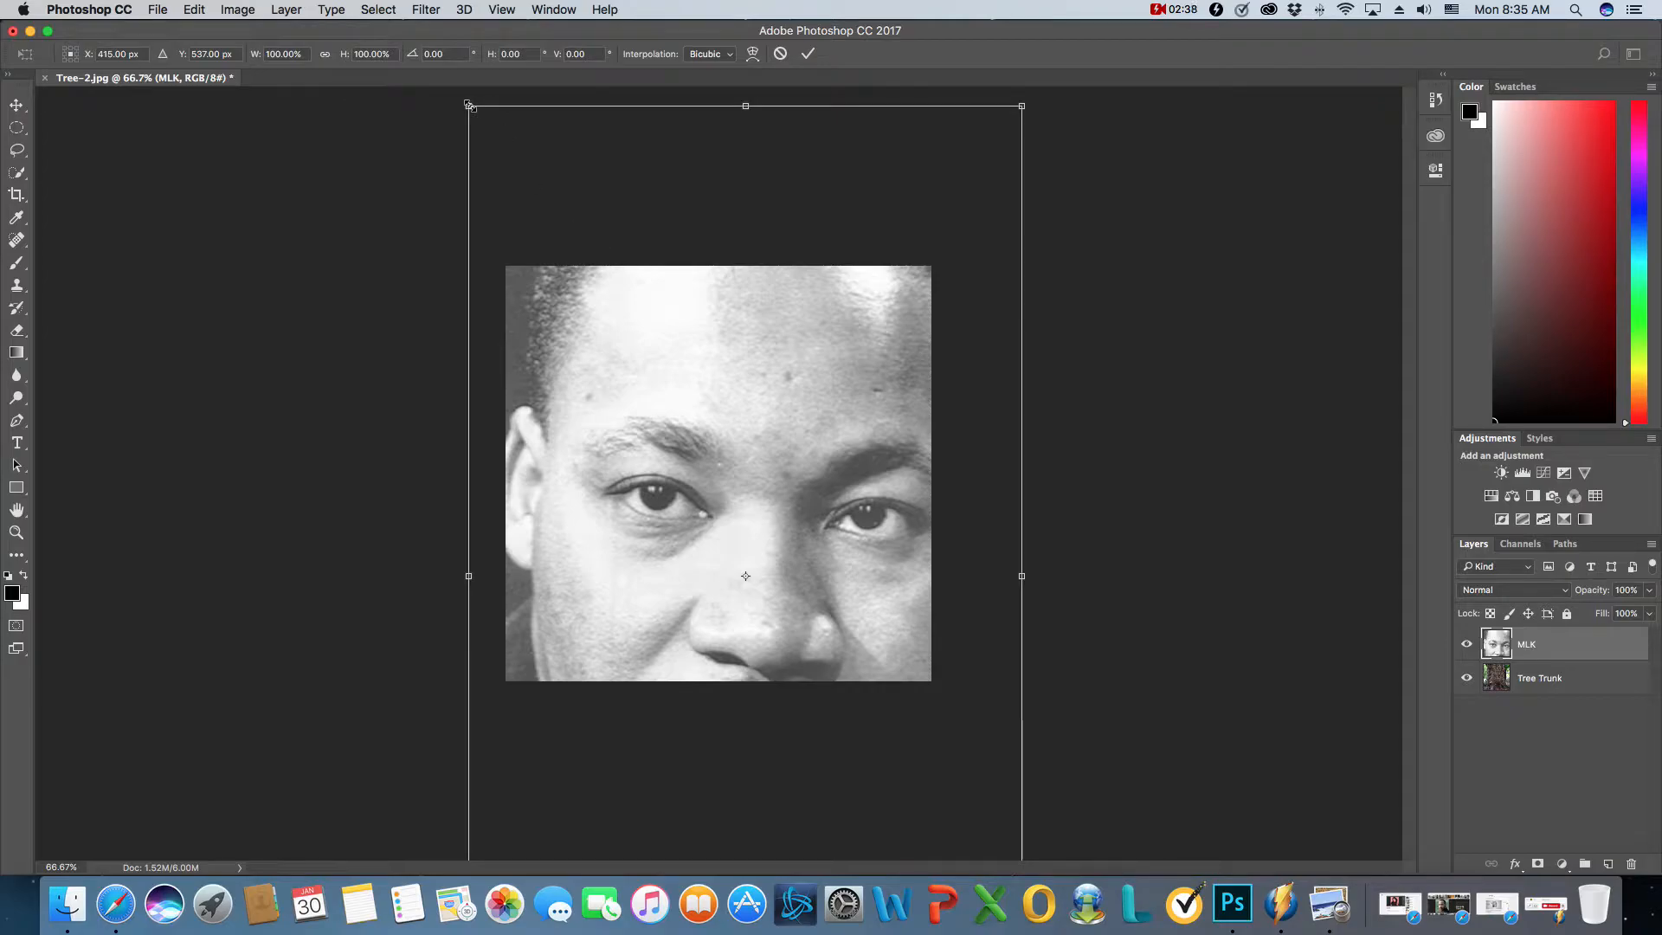
pyautogui.moveTo(468, 106); pyautogui.dragTo(797, 505)
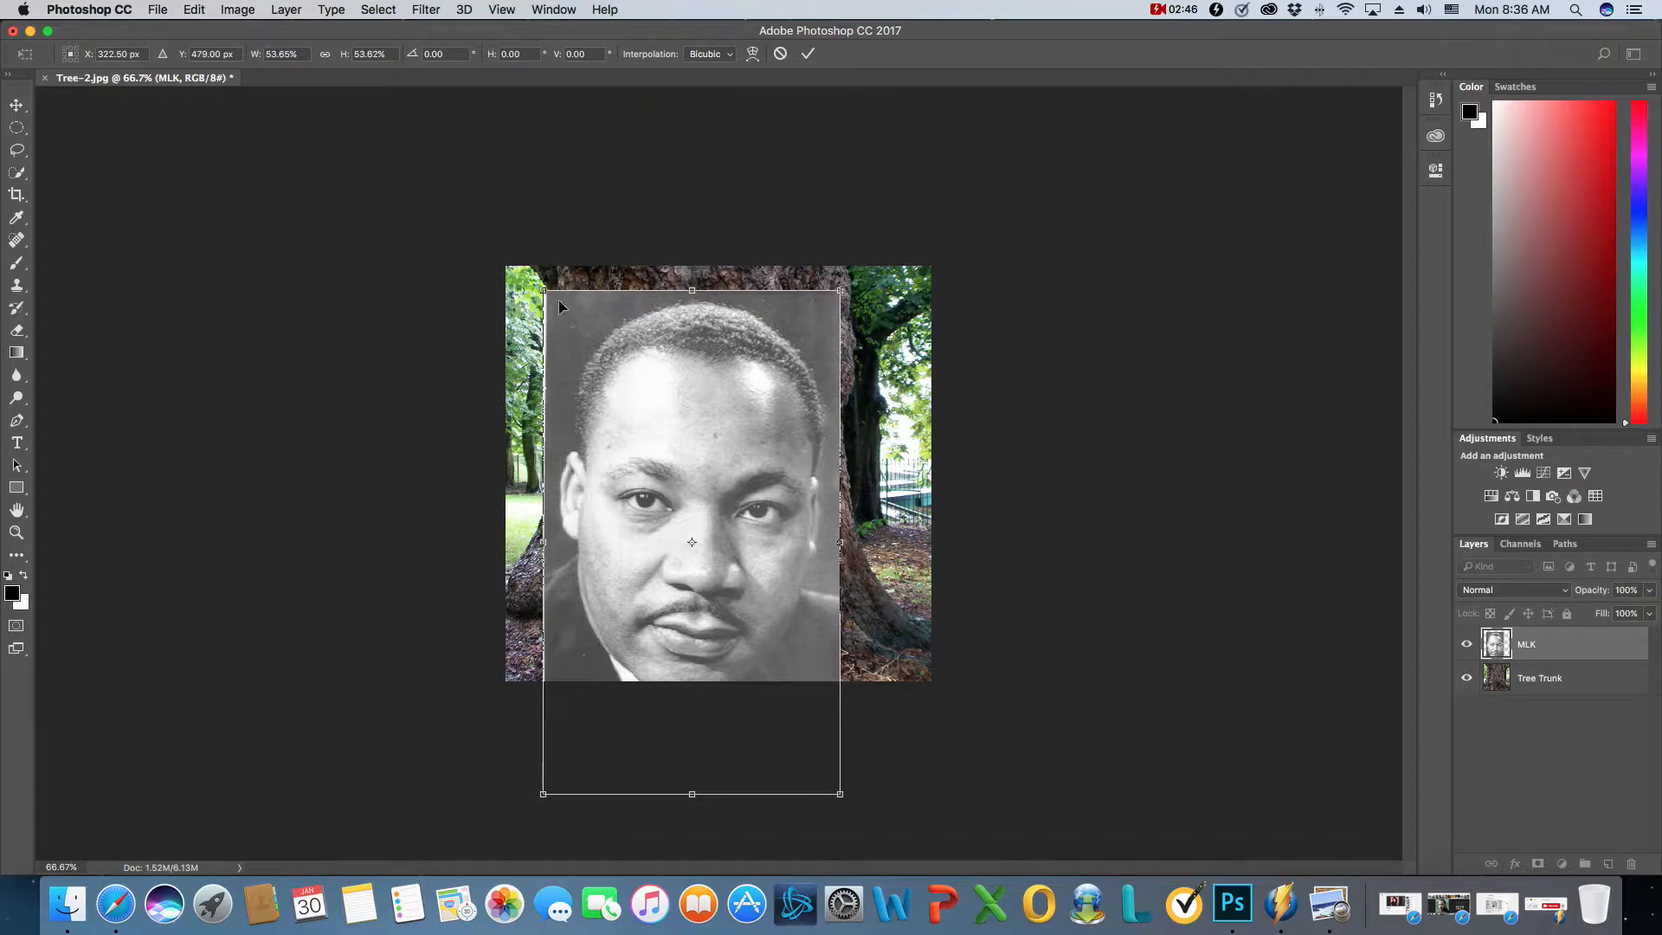
pyautogui.moveTo(547, 294); pyautogui.dragTo(610, 403)
pyautogui.moveTo(651, 474); pyautogui.dragTo(644, 349)
pyautogui.moveTo(603, 279); pyautogui.dragTo(635, 303)
pyautogui.moveTo(686, 371); pyautogui.dragTo(671, 354)
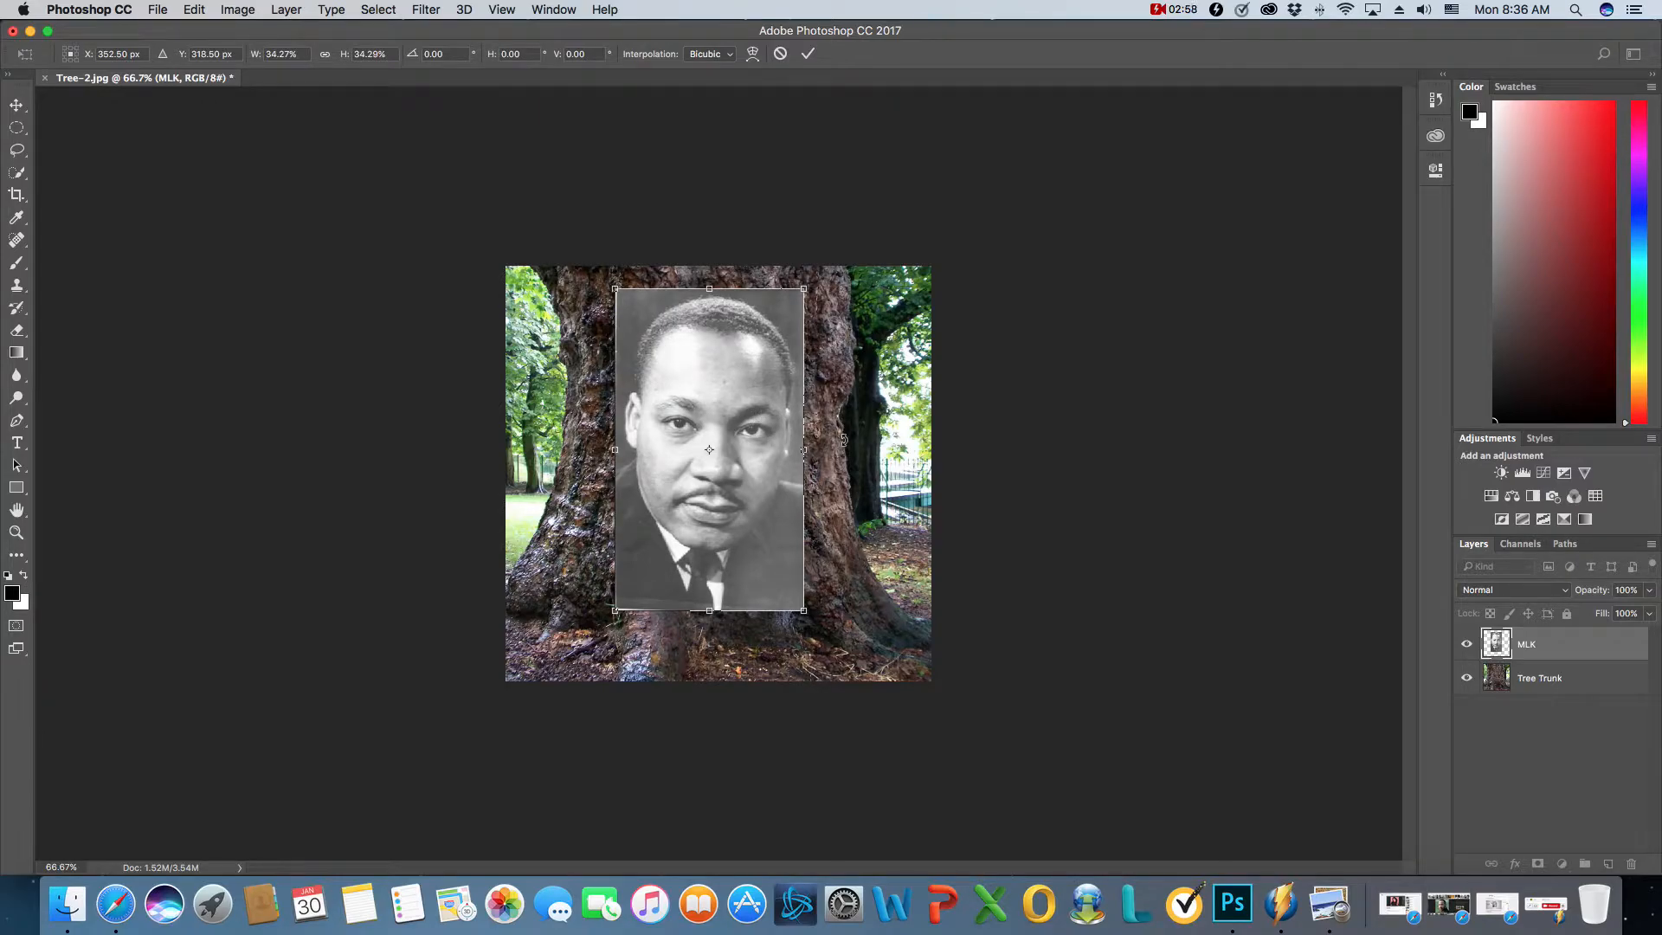
pyautogui.press('Return')
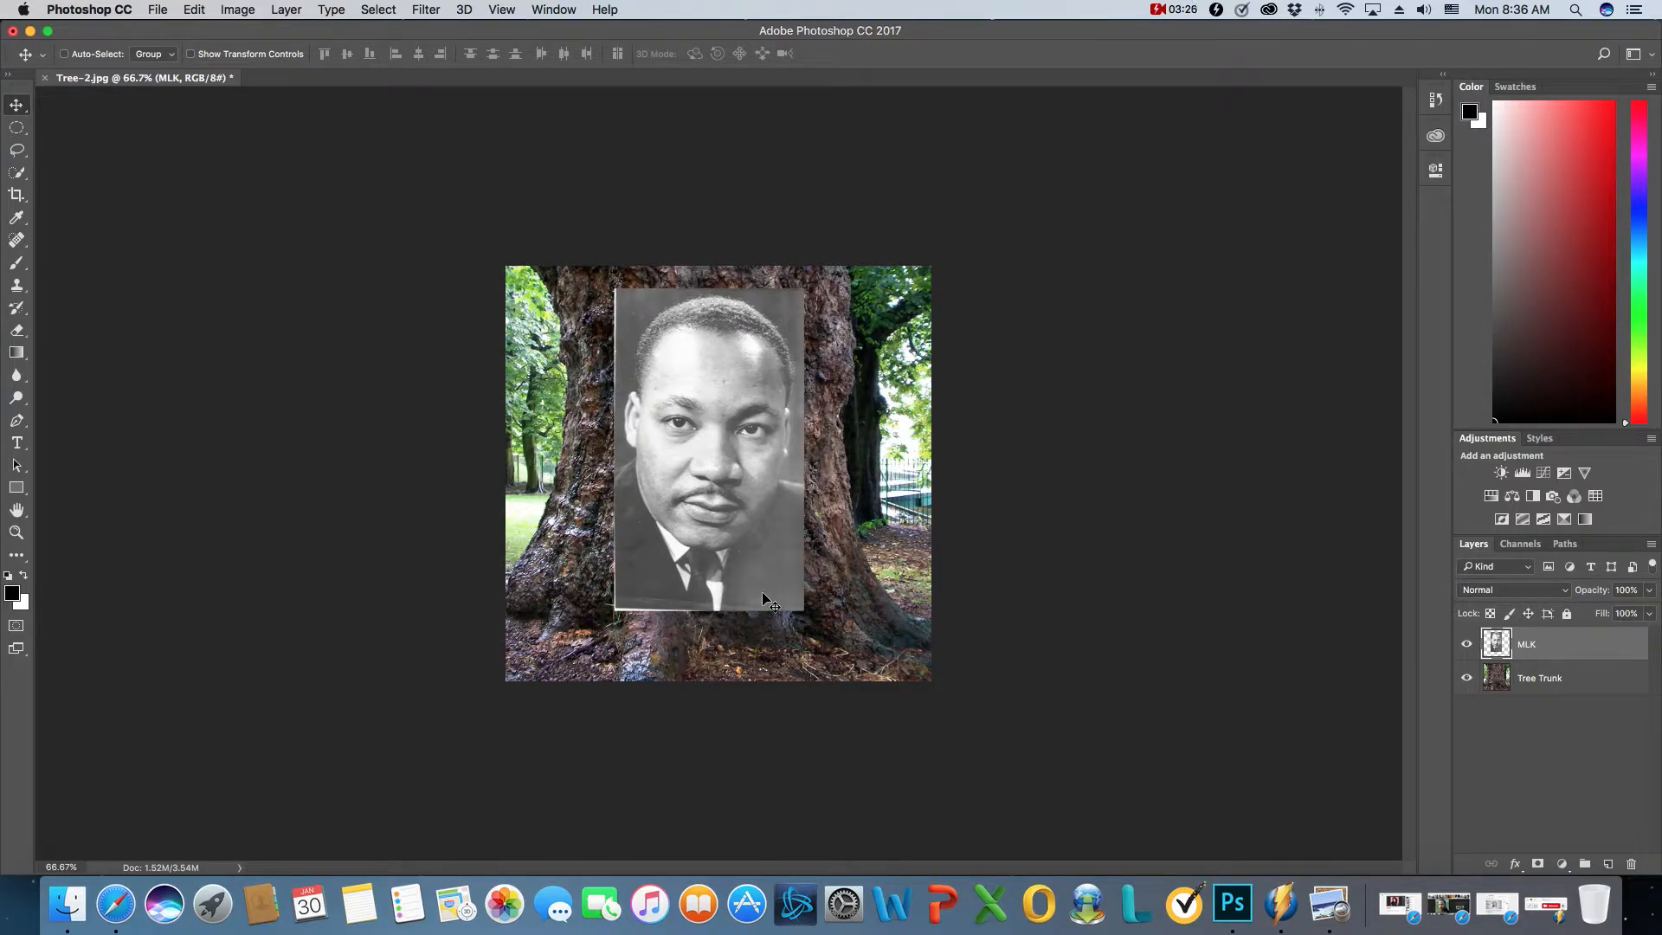
pyautogui.click(1546, 904)
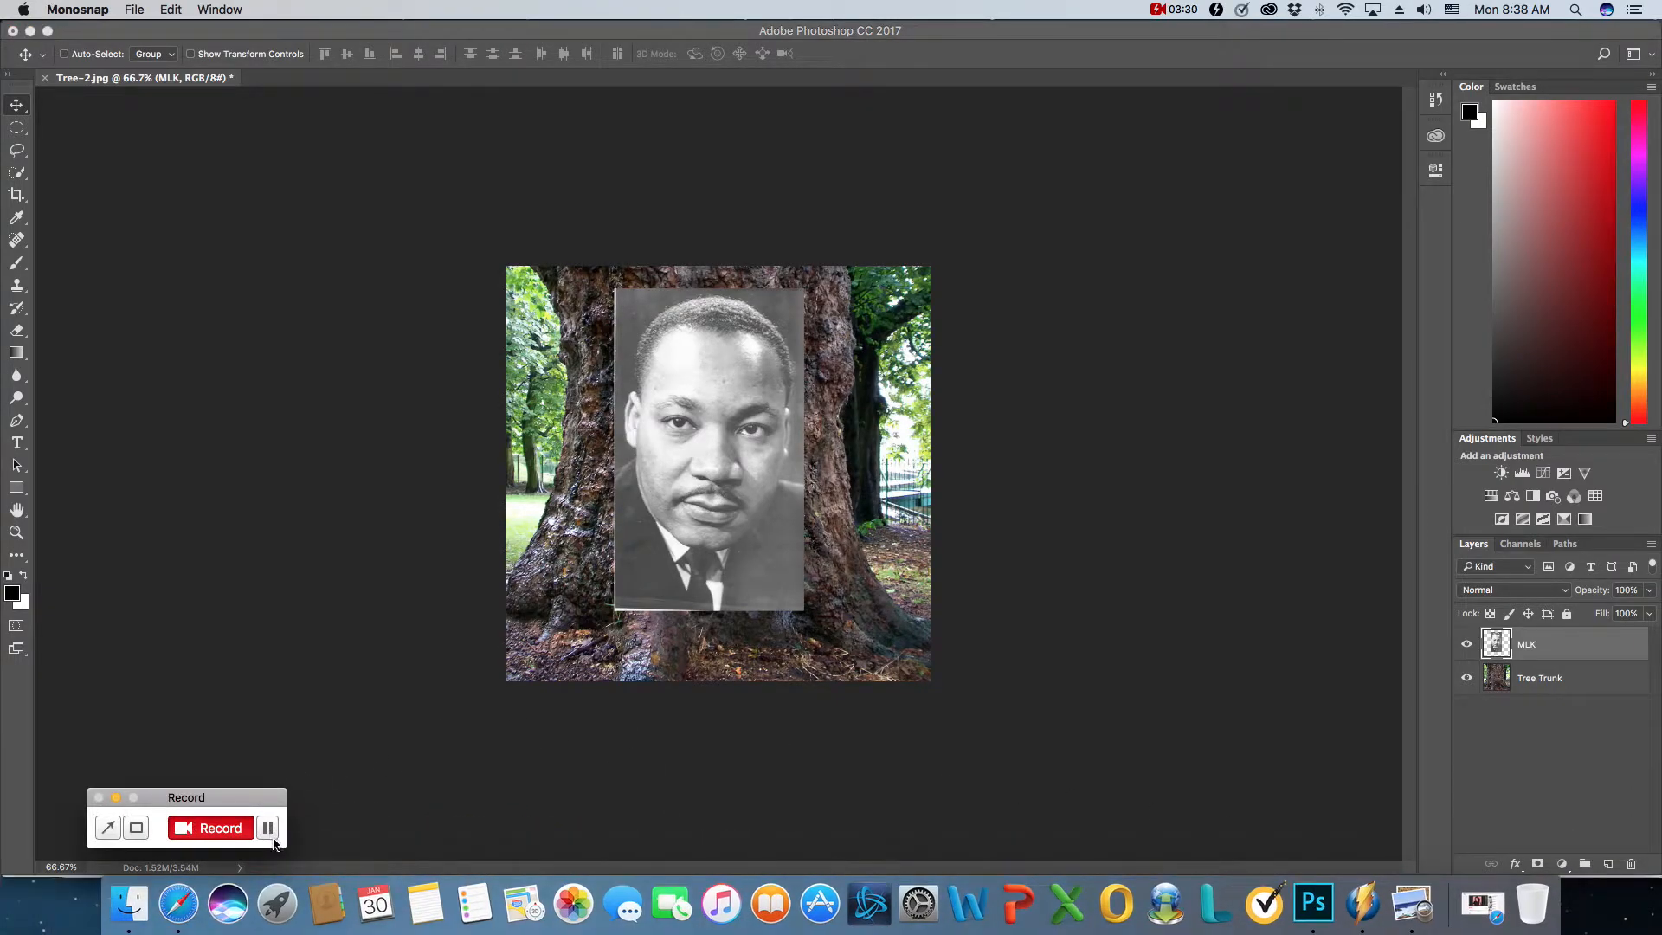
pyautogui.click(116, 798)
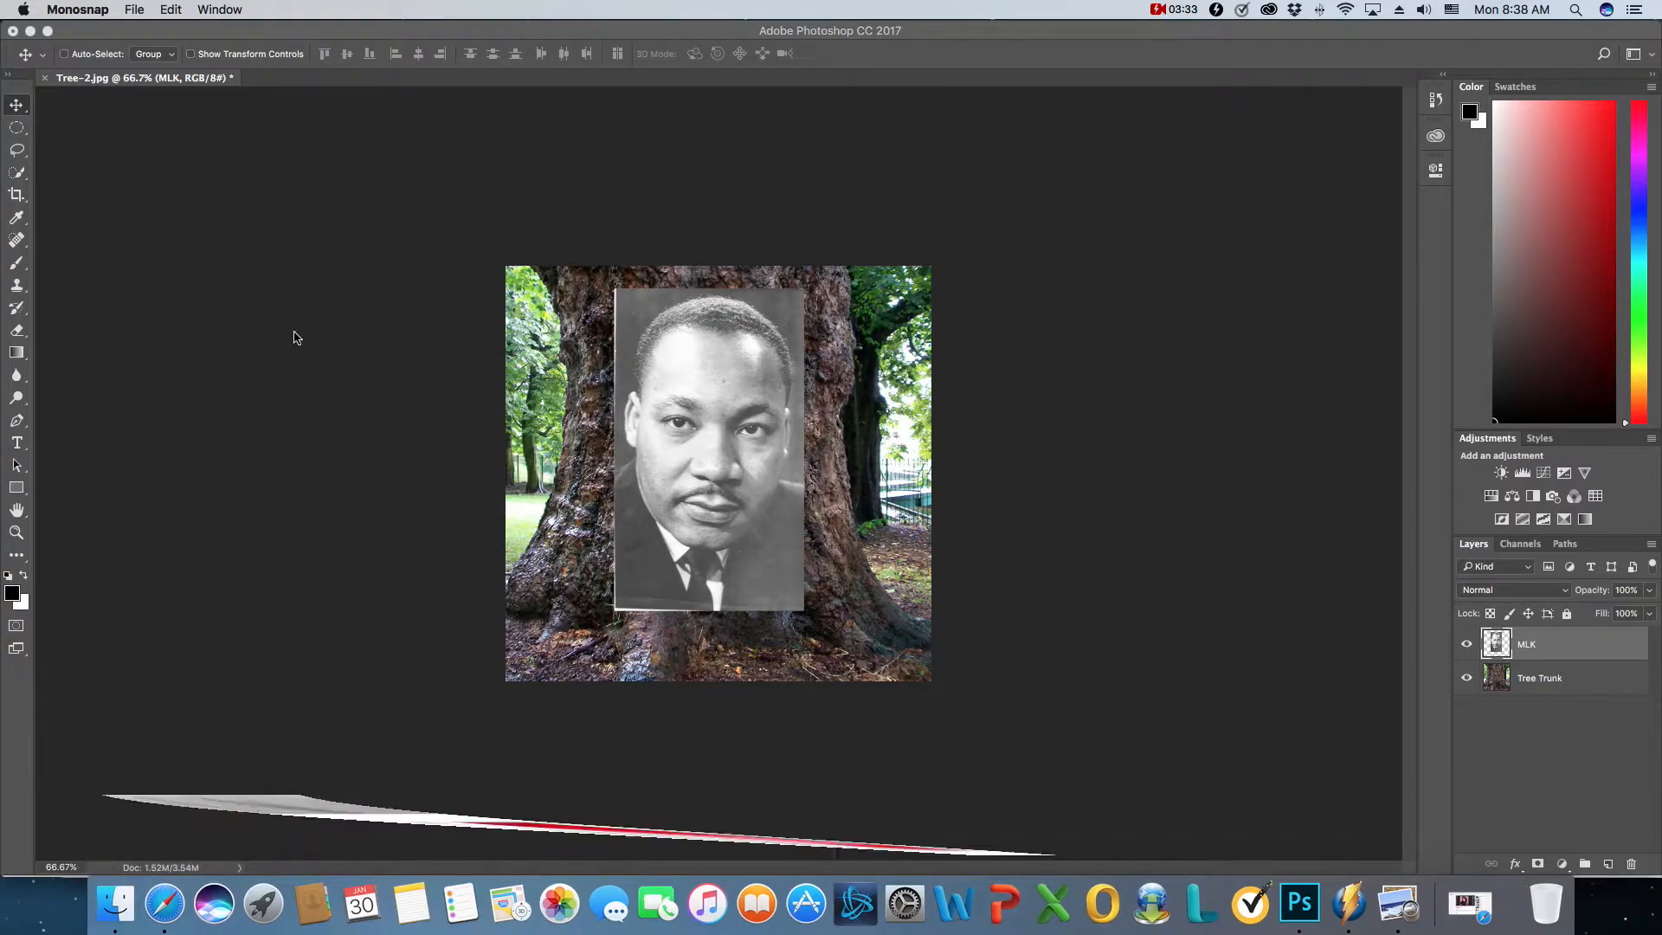
pyautogui.click(535, 33)
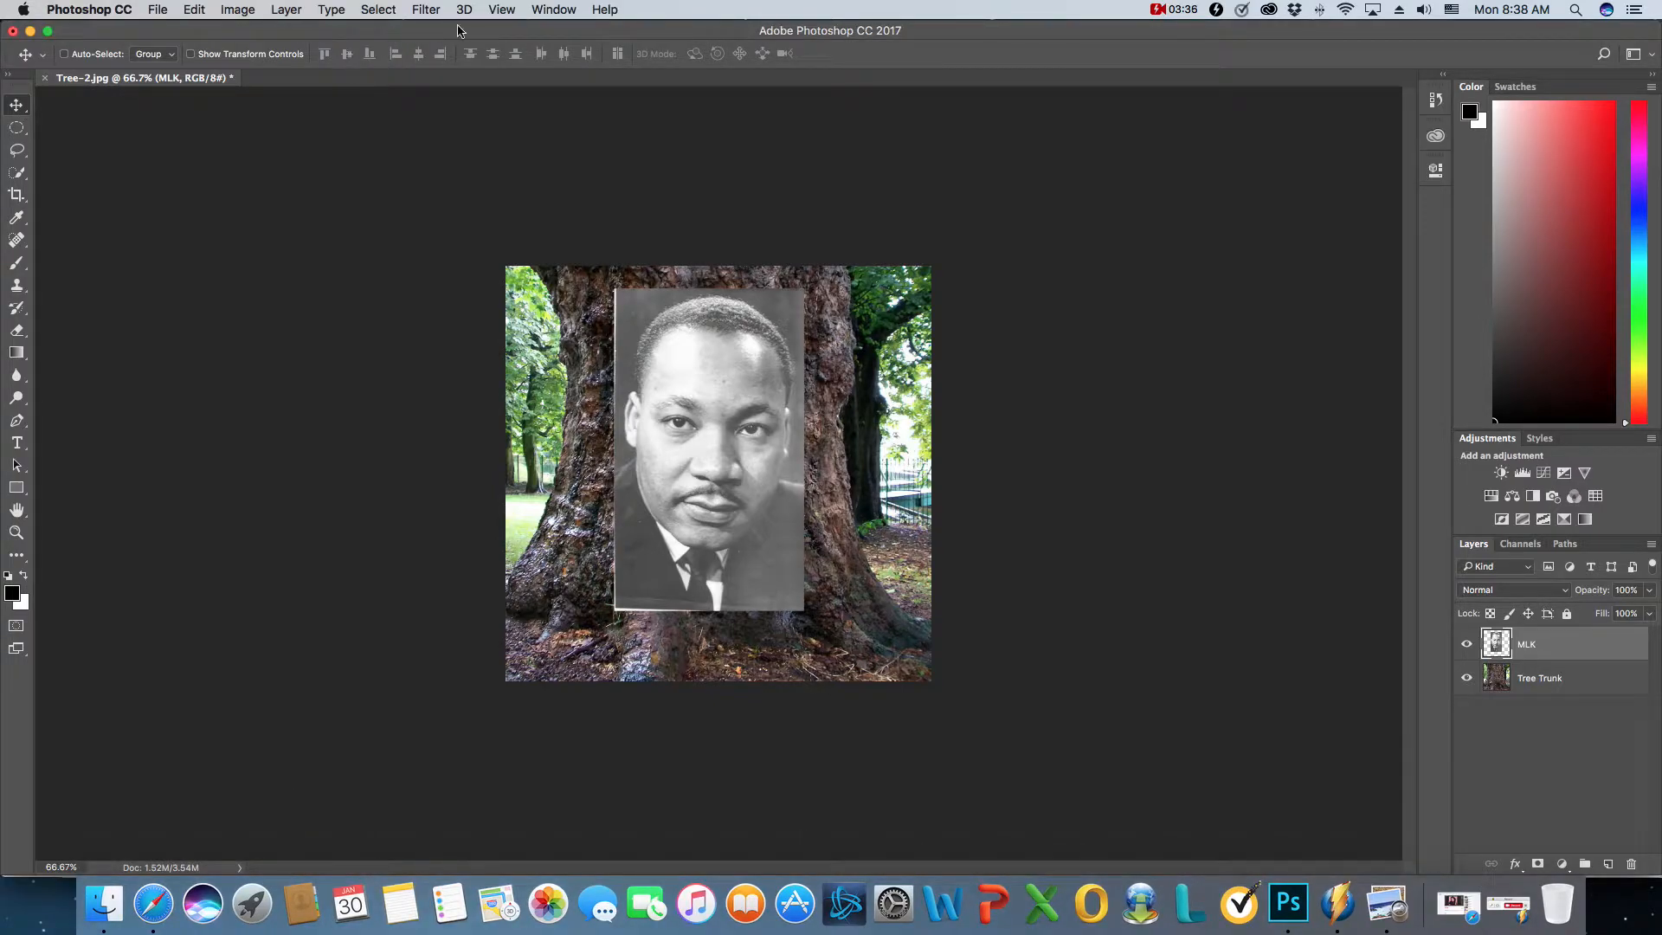
# - Enter Quick Mask mode on the MLK layer and set the brush to 60 px with 0% hardness
pyautogui.click(502, 9)
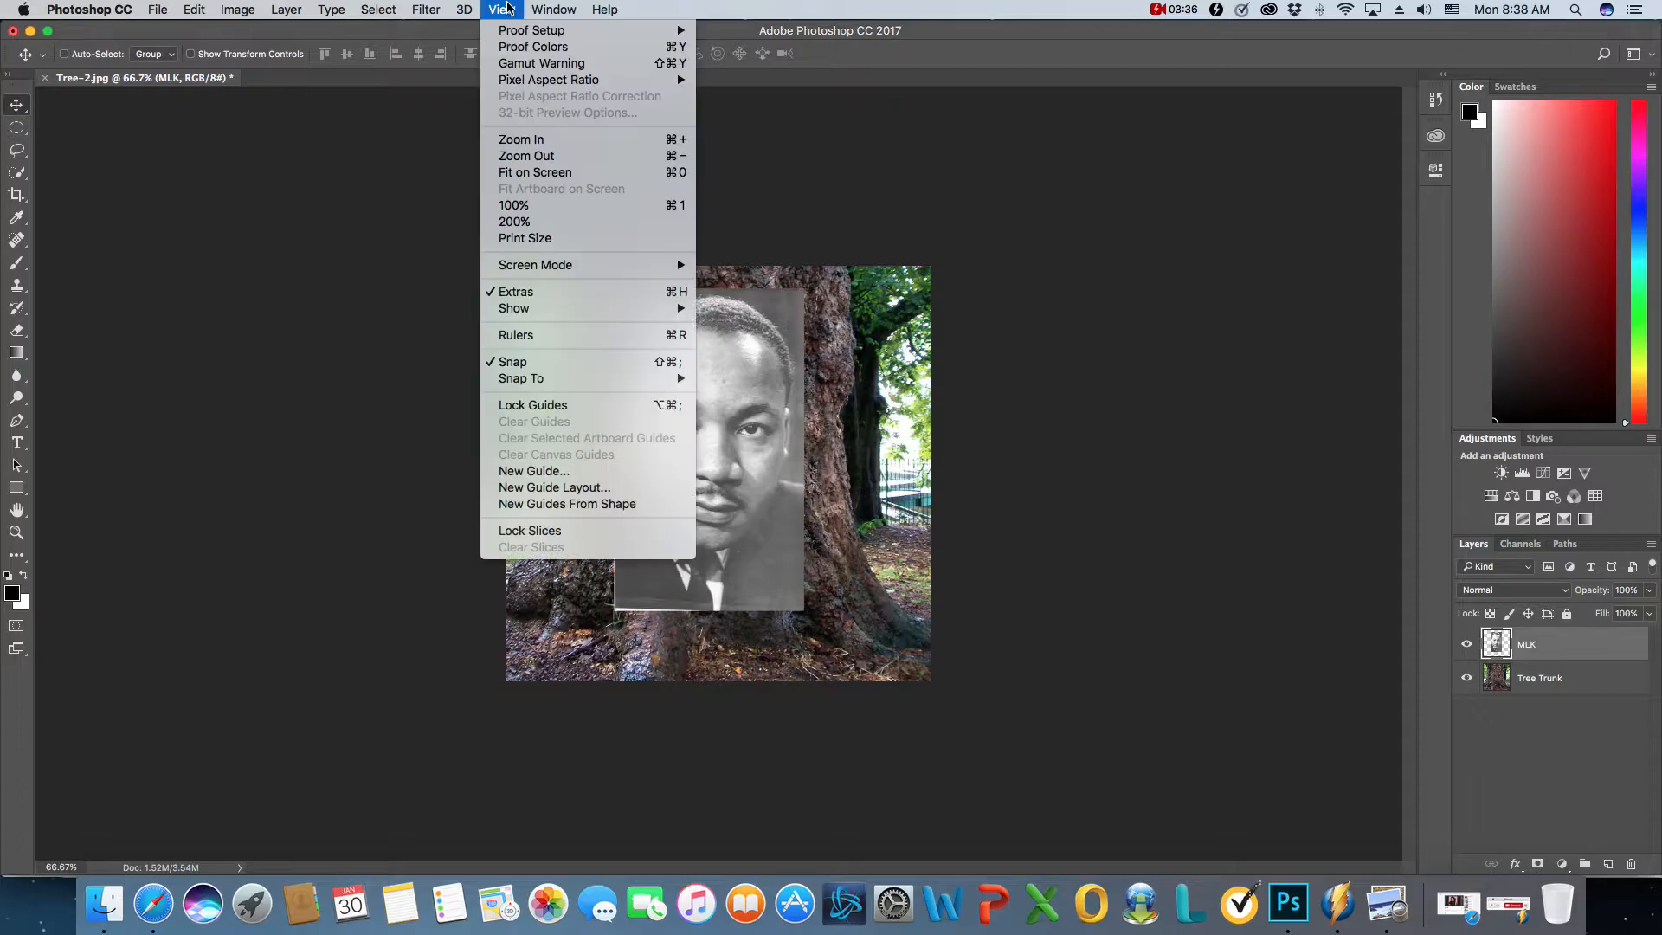
pyautogui.click(541, 172)
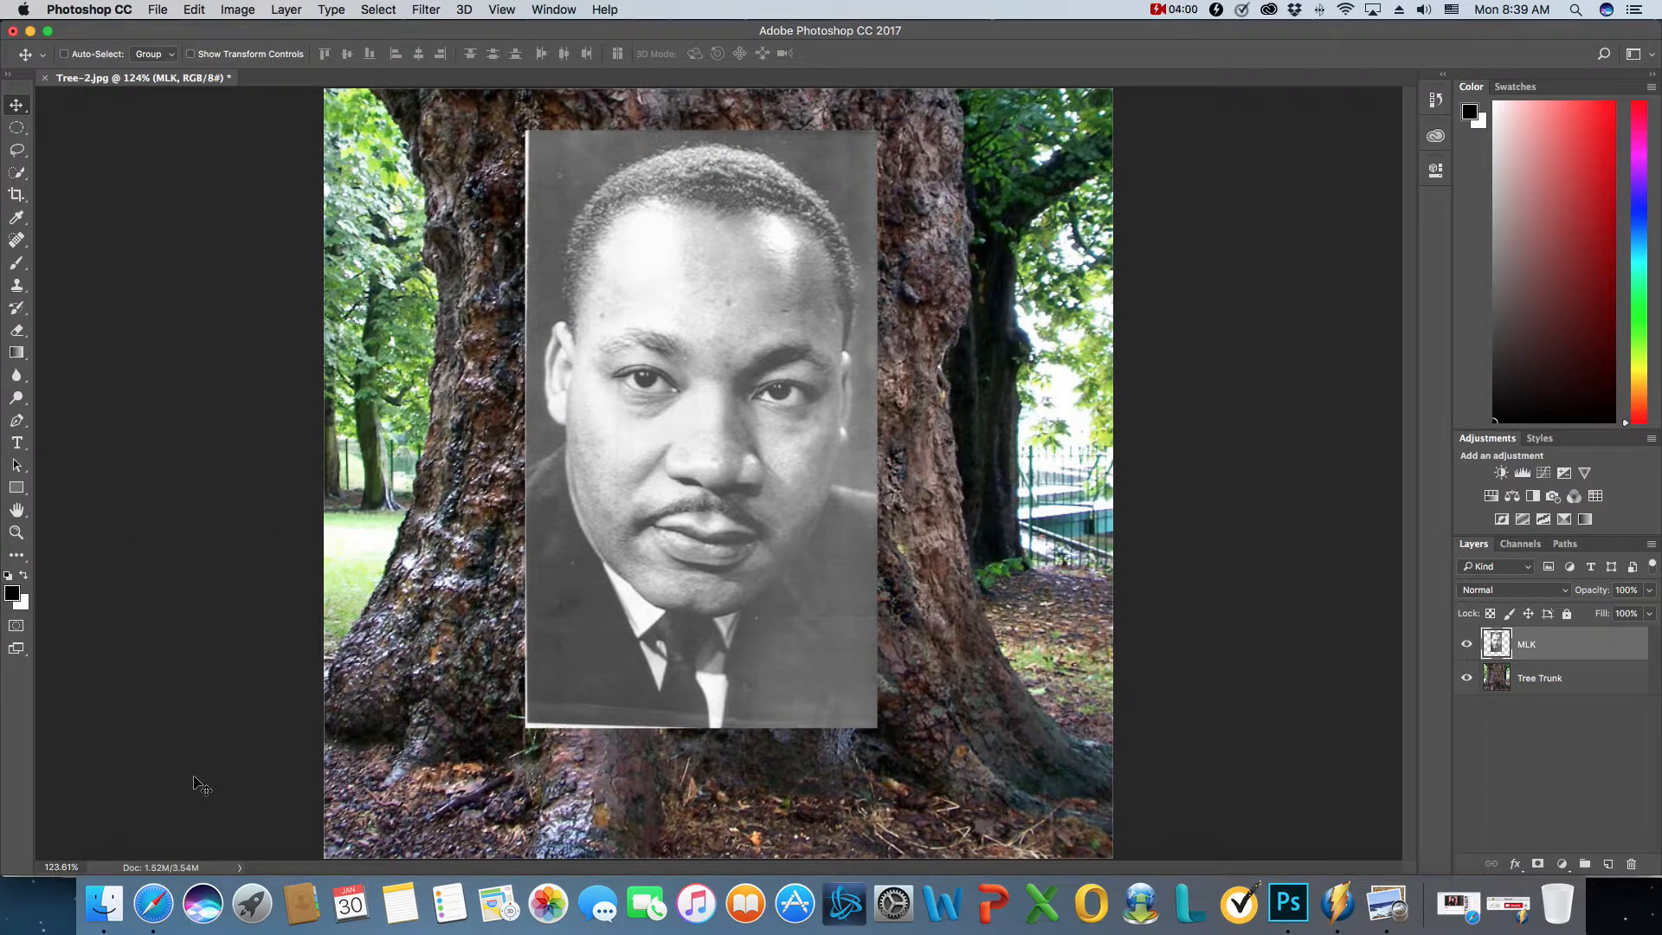
pyautogui.click(16, 626)
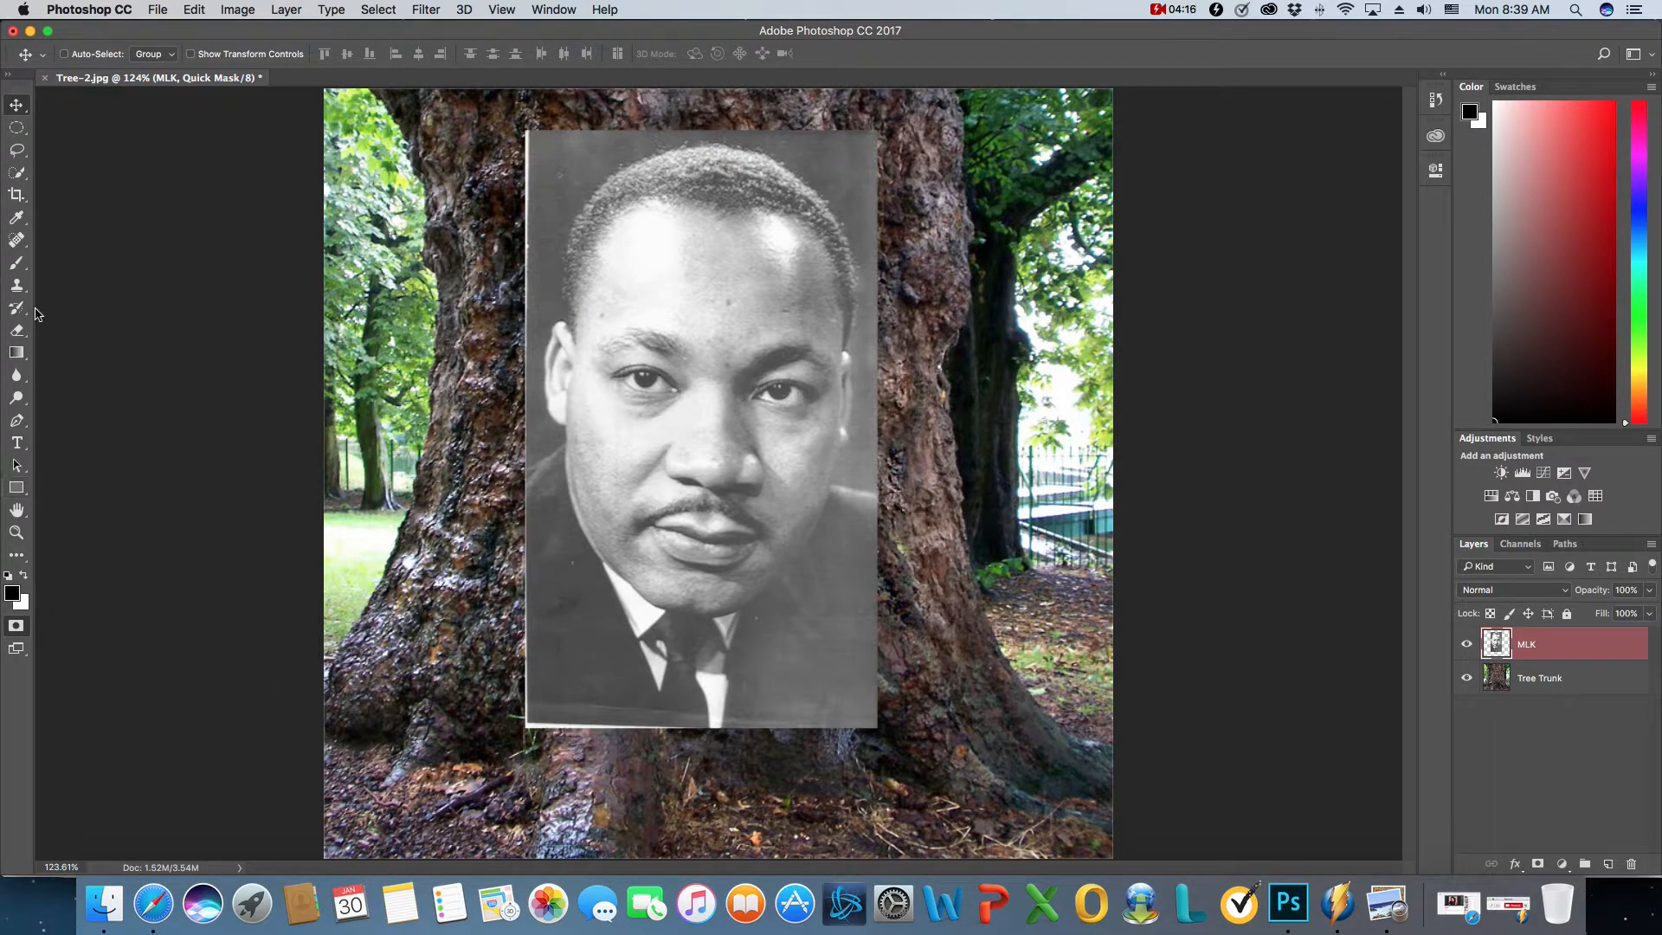
pyautogui.click(17, 263)
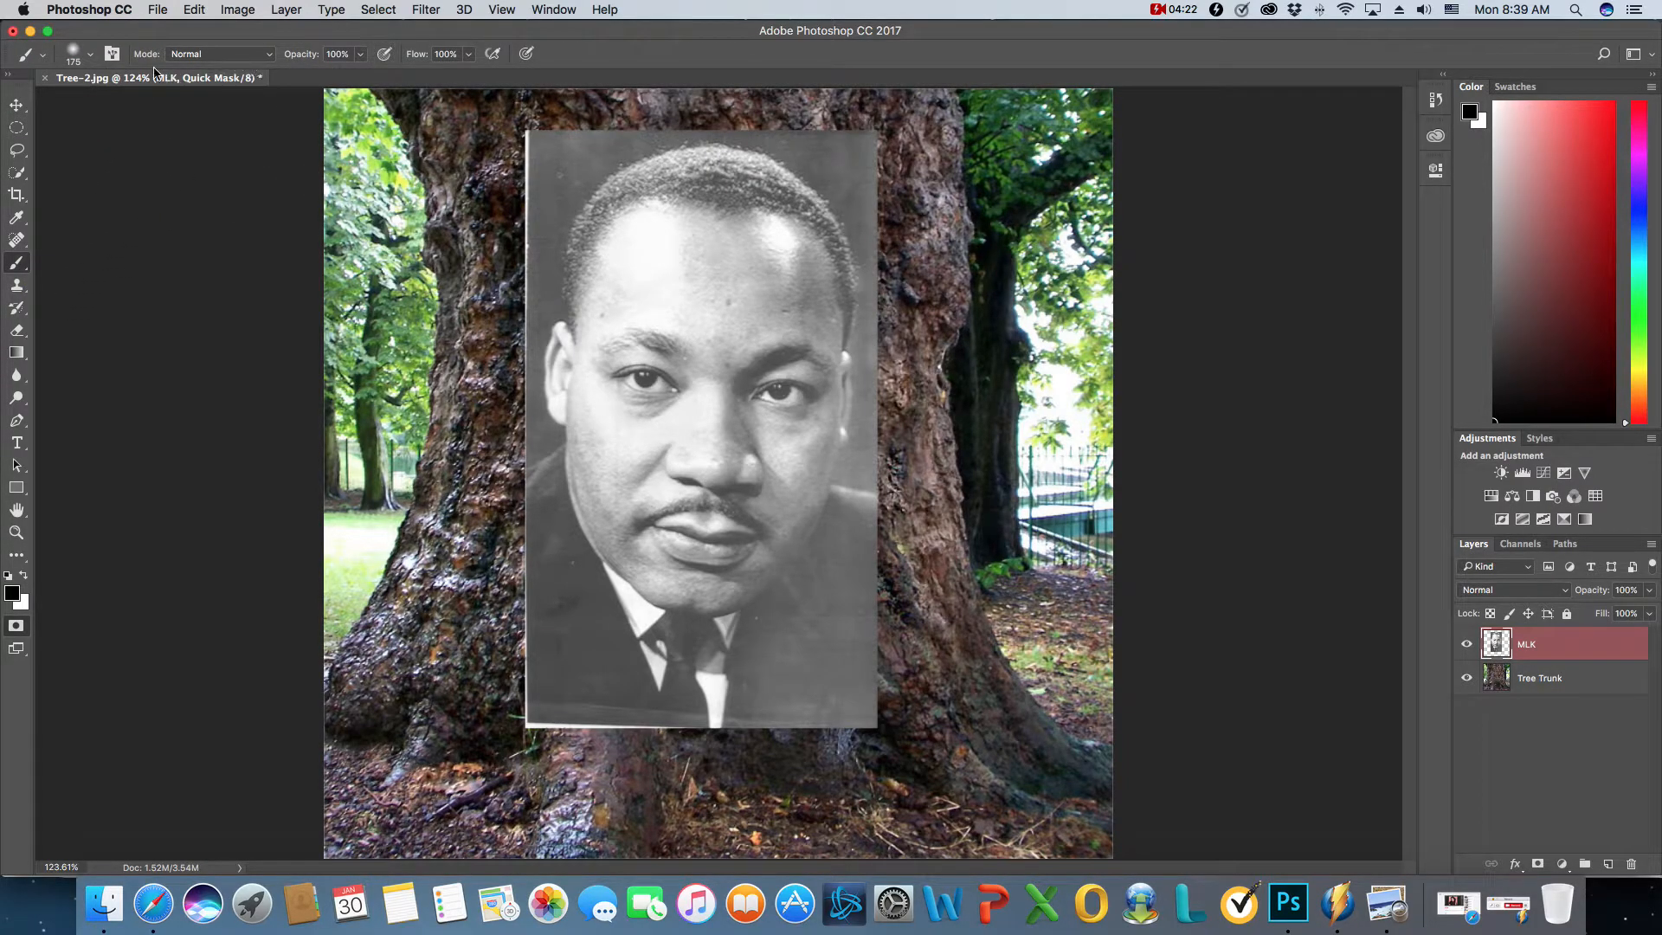
pyautogui.click(115, 54)
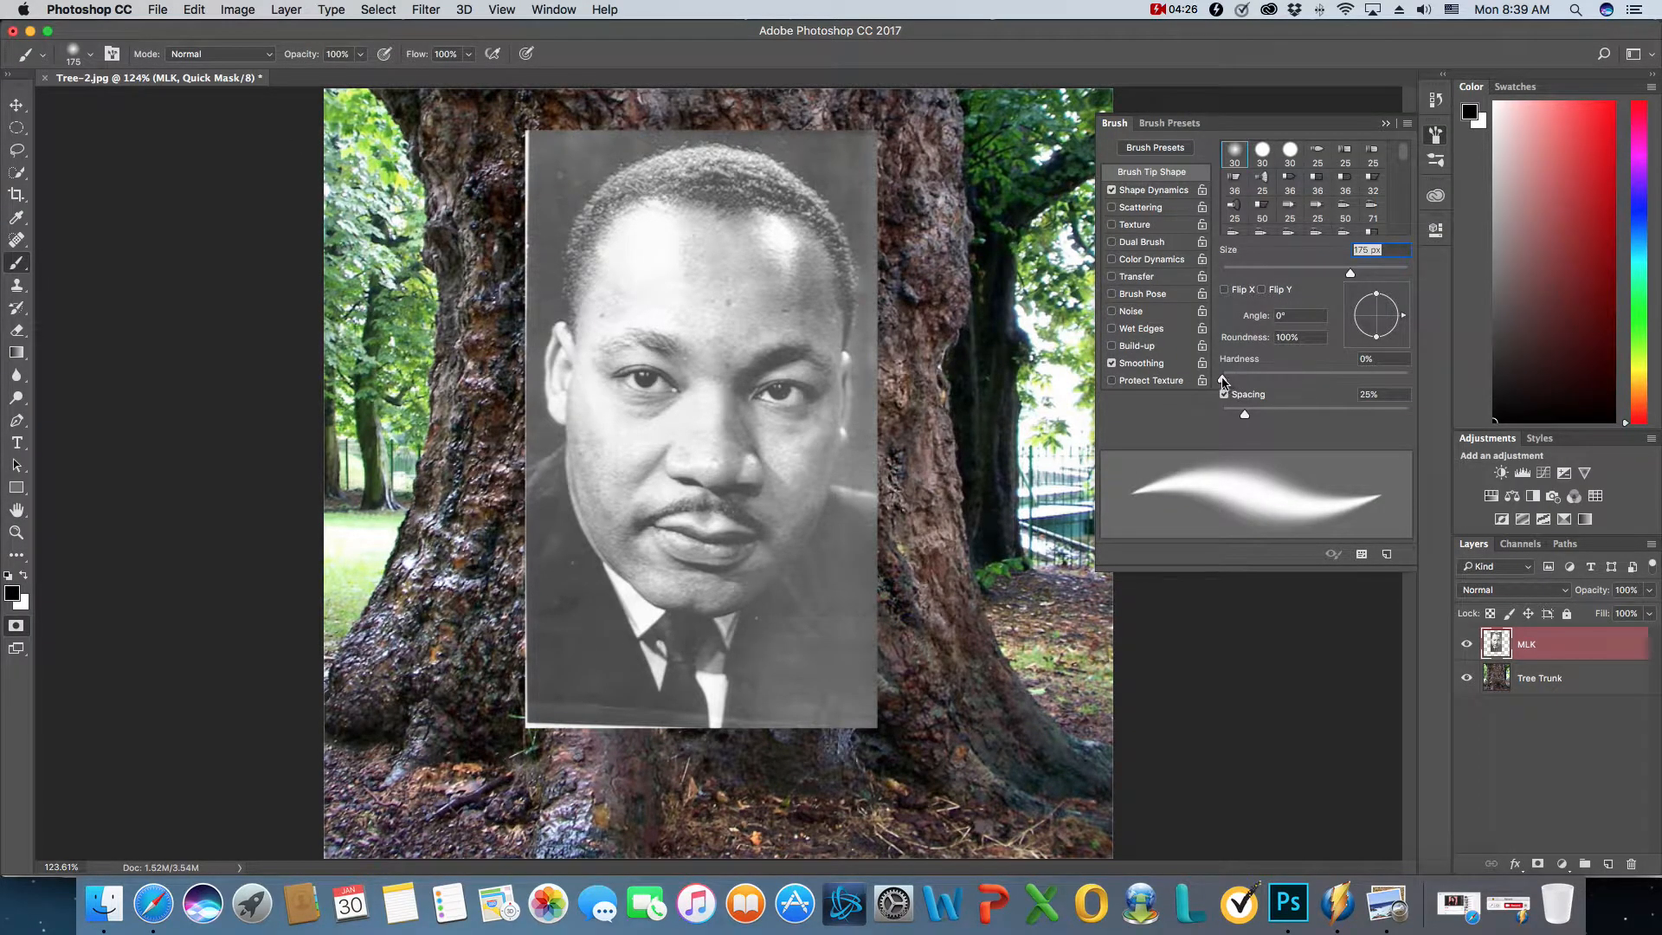
pyautogui.moveTo(1351, 274); pyautogui.dragTo(1290, 274)
pyautogui.moveTo(1291, 275); pyautogui.dragTo(1277, 275)
pyautogui.moveTo(1224, 380)
pyautogui.mouseDown()
pyautogui.moveTo(1340, 380)
pyautogui.moveTo(1210, 408)
pyautogui.mouseUp()
# - Try a soft-edged mask stroke down the side of the forehead, and undo it
pyautogui.click(712, 216)
pyautogui.moveTo(712, 216)
pyautogui.mouseDown()
pyautogui.moveTo(635, 276)
pyautogui.moveTo(616, 351)
pyautogui.mouseUp()
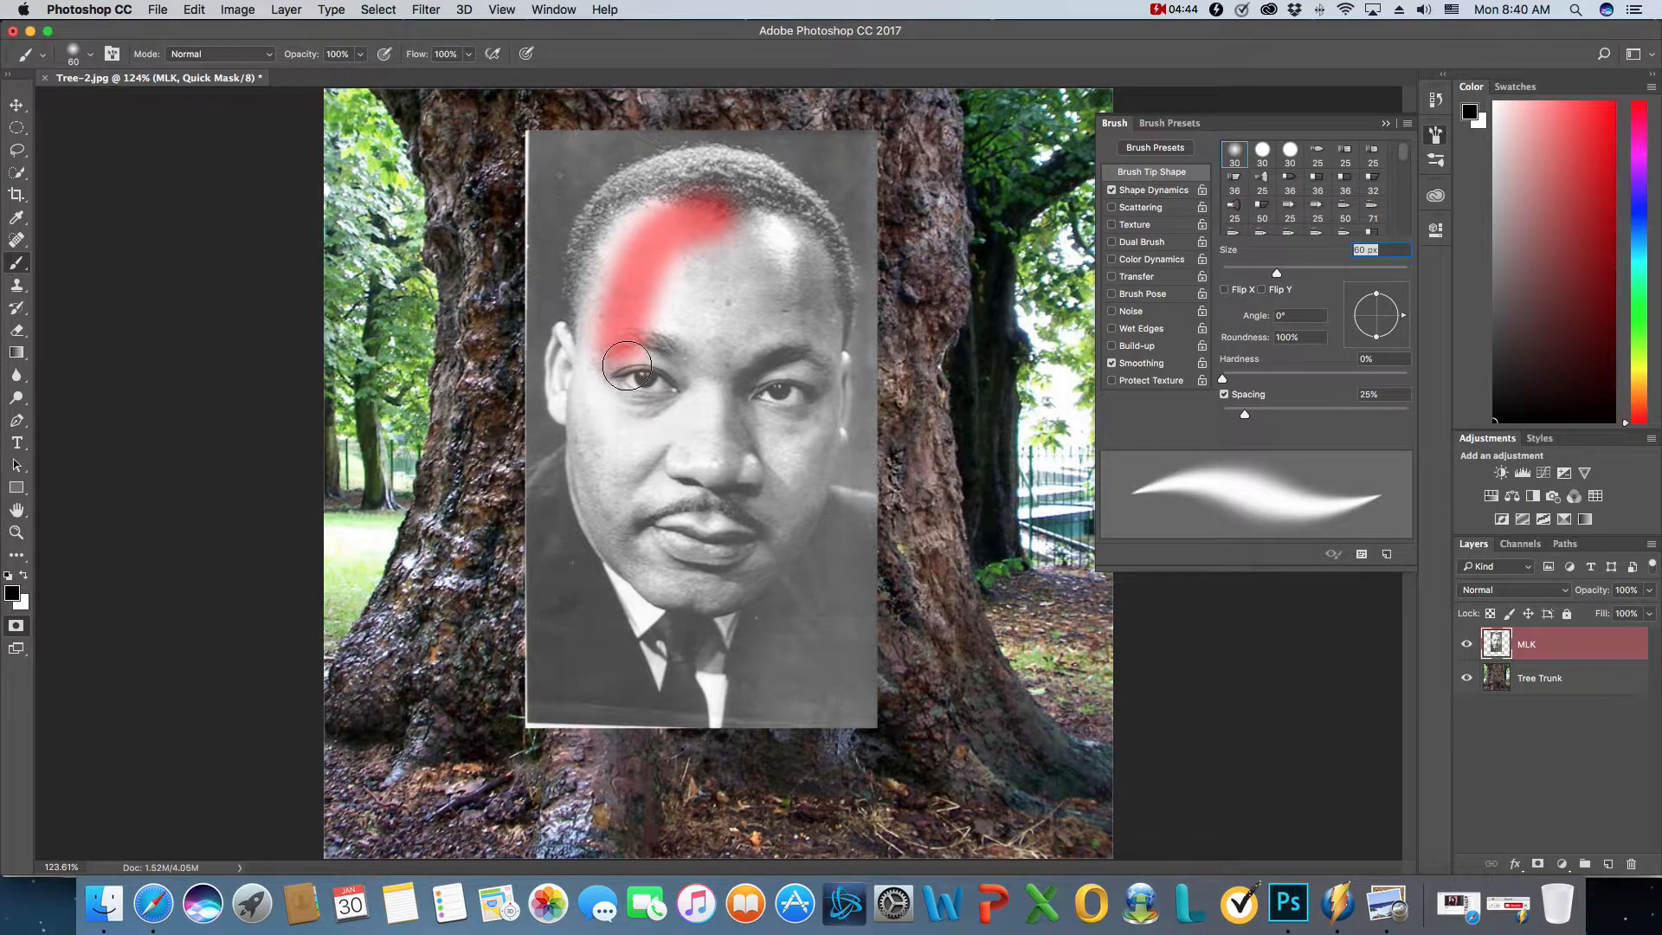
pyautogui.click(195, 10)
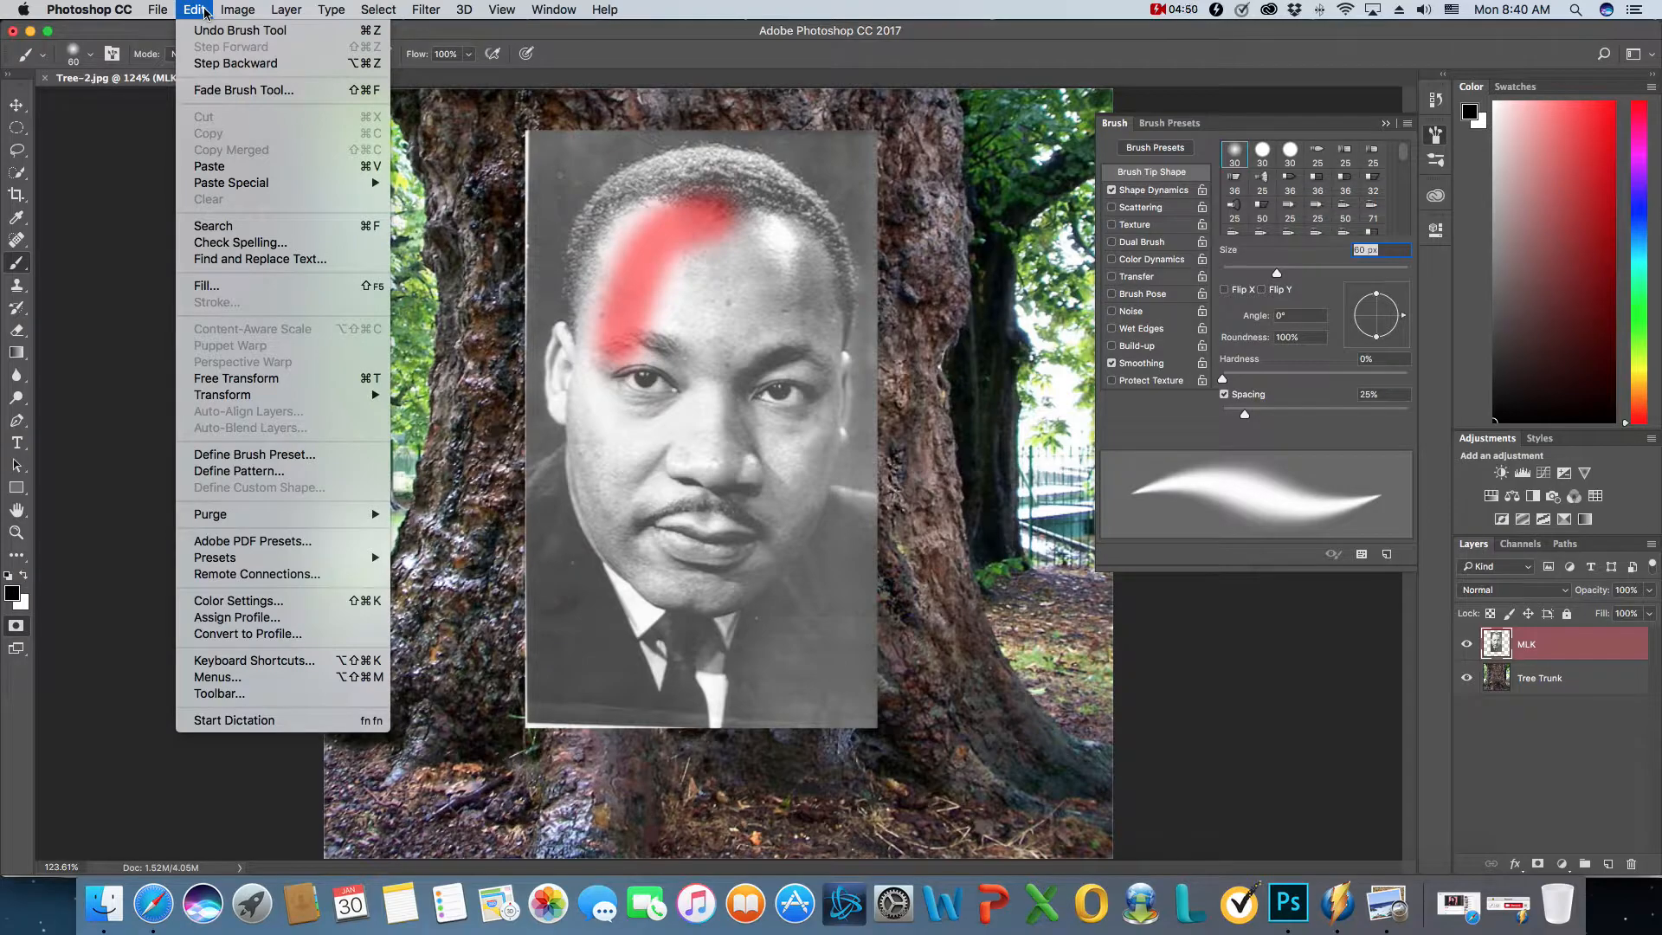
pyautogui.click(227, 64)
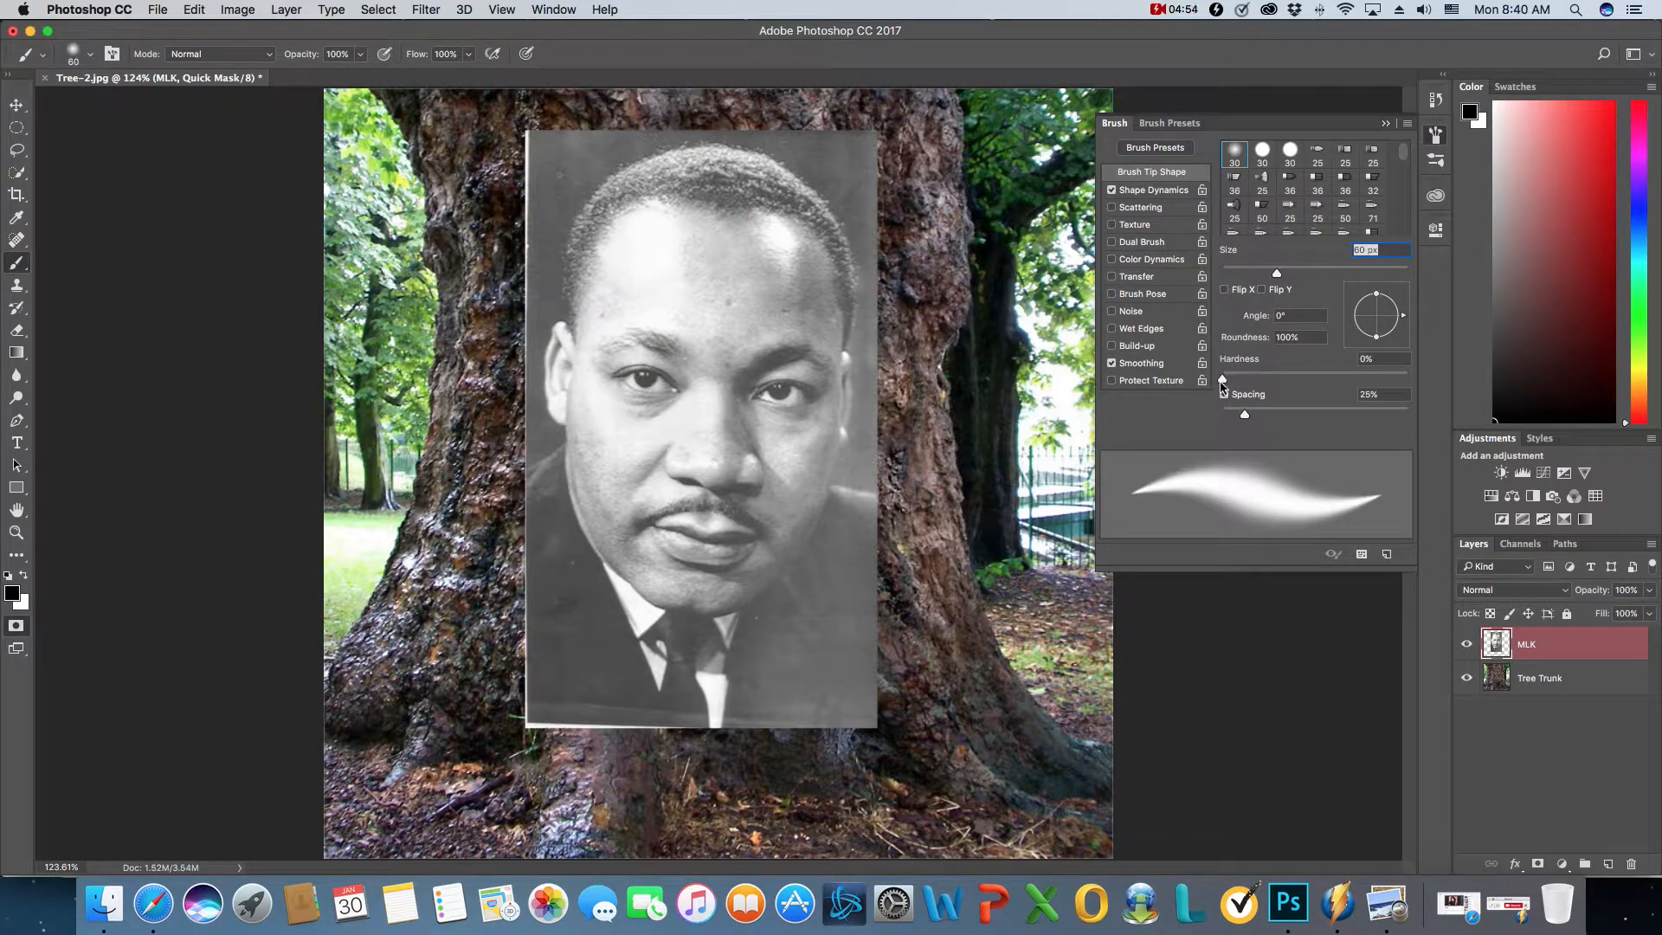
# - Try mask strokes on the forehead at 100% brush hardness, undo them and return the hardness to 0%
pyautogui.moveTo(1223, 381); pyautogui.dragTo(1409, 381)
pyautogui.moveTo(726, 234)
pyautogui.mouseDown()
pyautogui.moveTo(652, 319)
pyautogui.moveTo(642, 376)
pyautogui.mouseUp()
pyautogui.moveTo(761, 278)
pyautogui.mouseDown()
pyautogui.moveTo(703, 320)
pyautogui.moveTo(688, 377)
pyautogui.mouseUp()
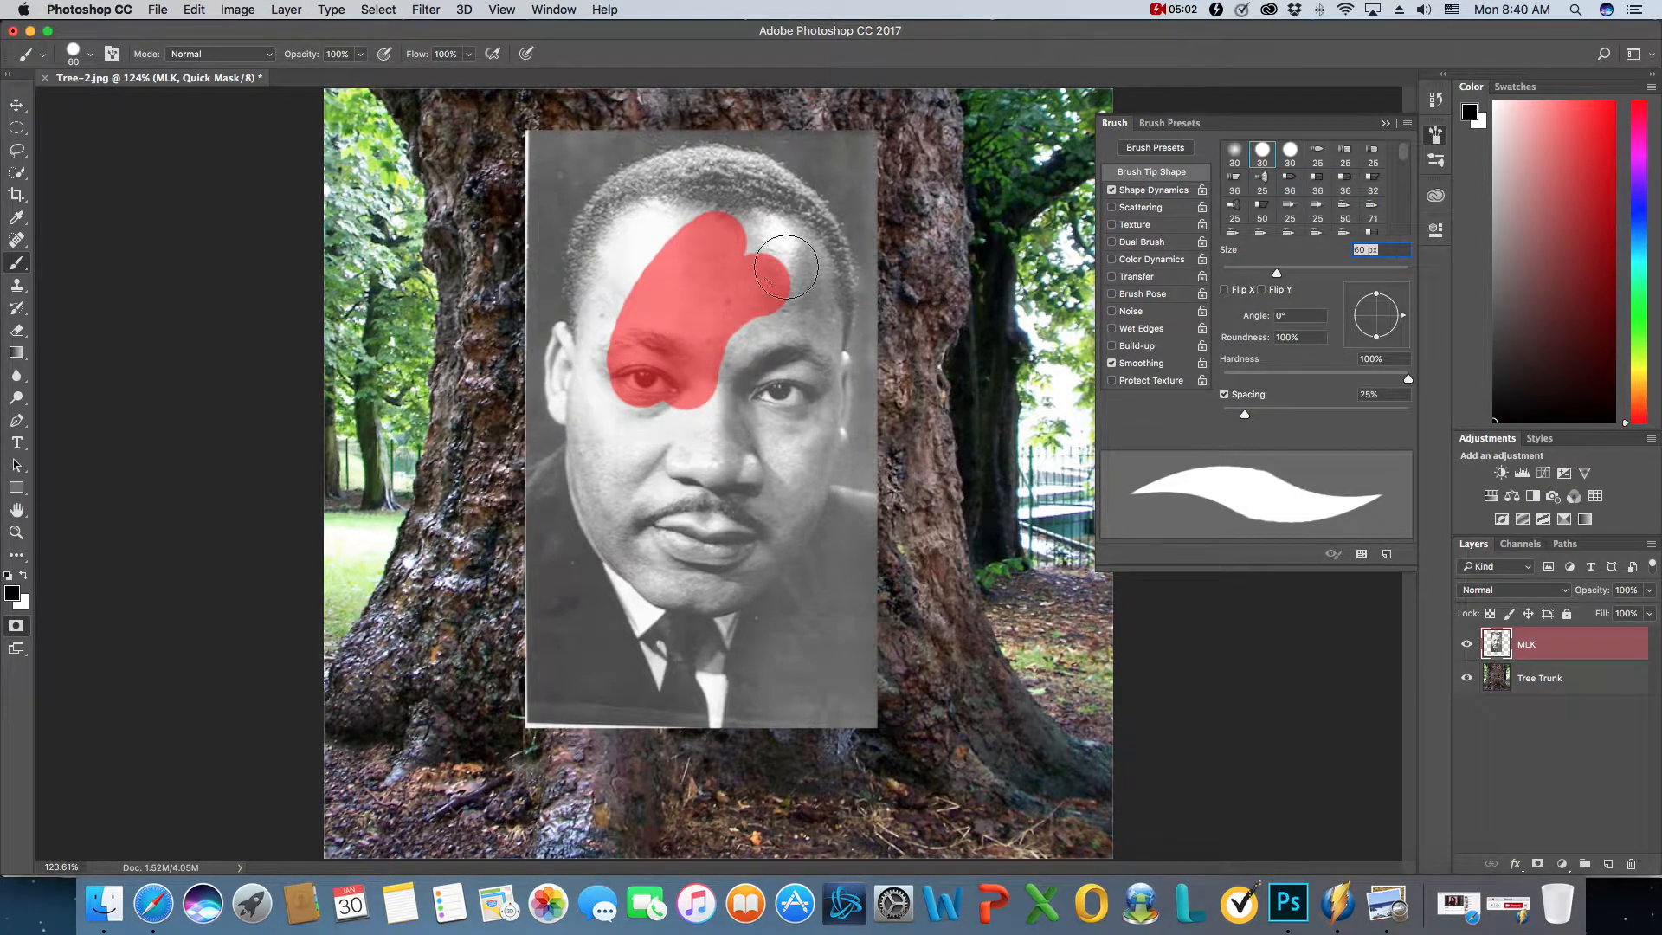
pyautogui.click(196, 10)
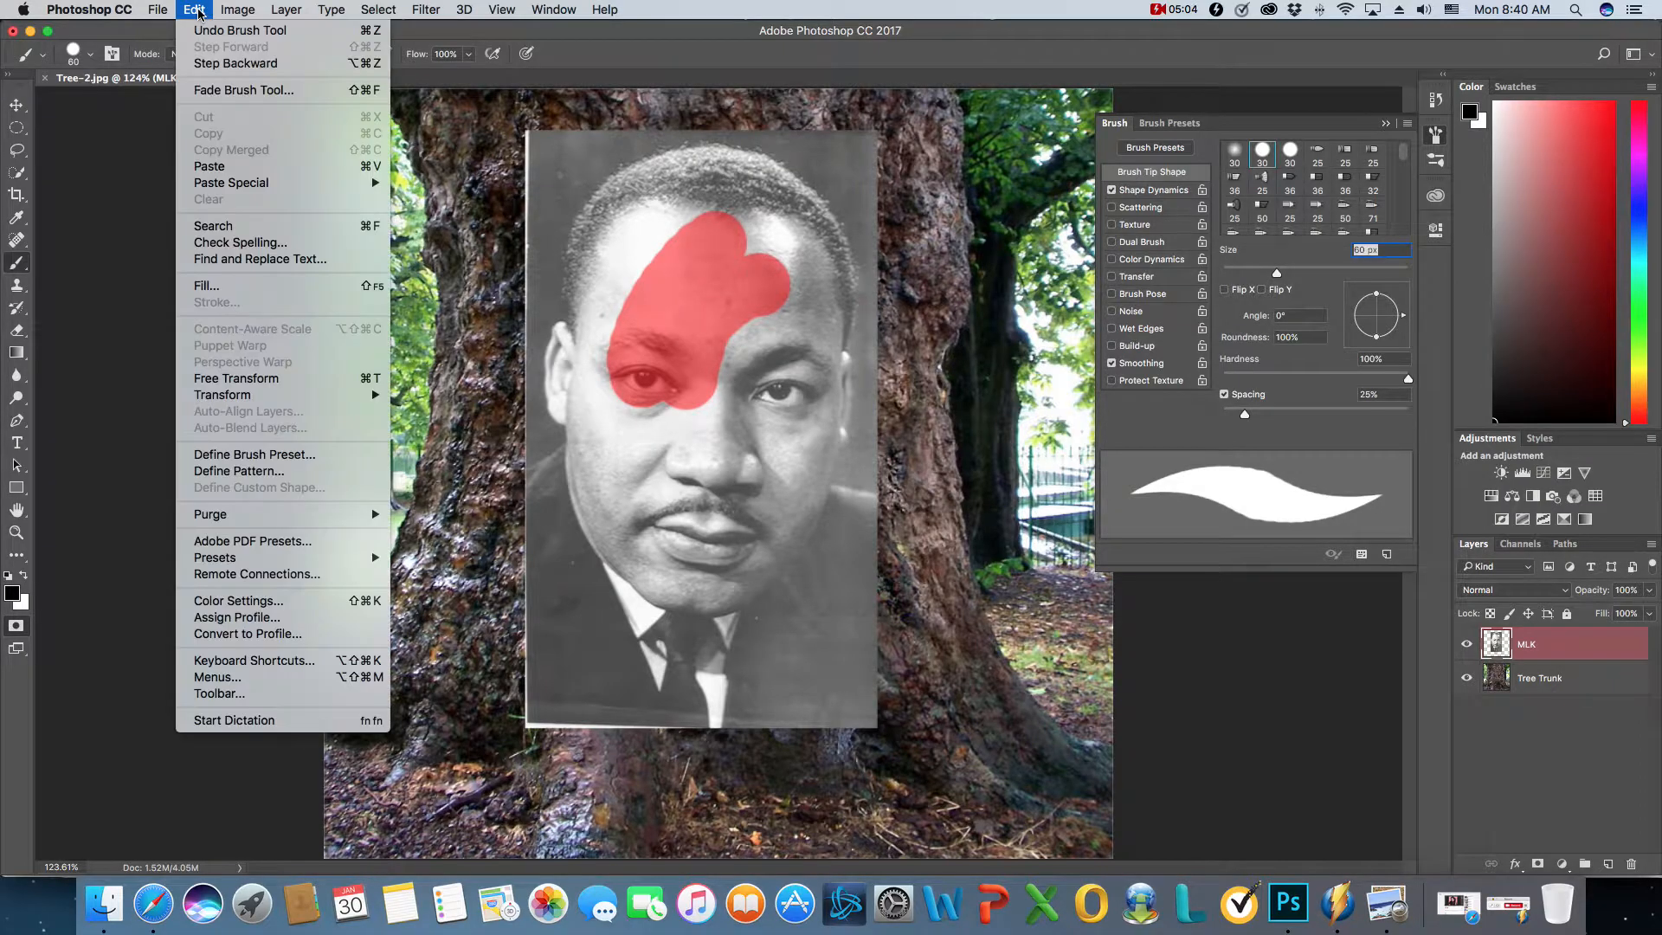
pyautogui.click(235, 63)
pyautogui.click(194, 9)
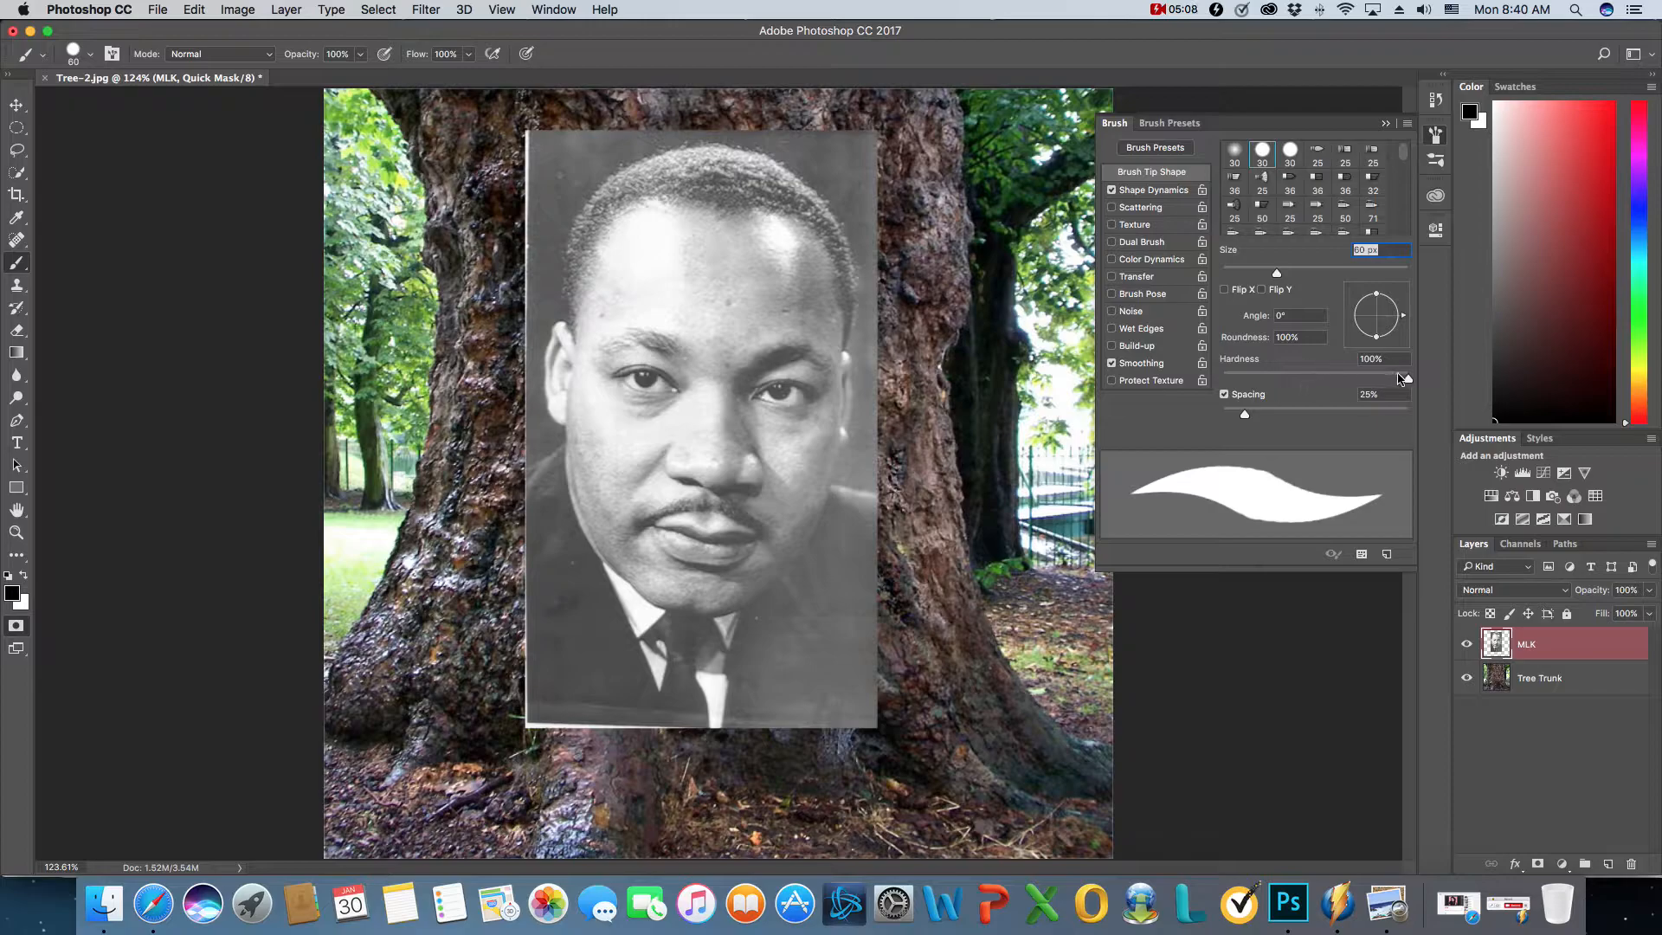
pyautogui.moveTo(1409, 383)
pyautogui.mouseDown()
pyautogui.moveTo(1246, 381)
pyautogui.moveTo(1217, 412)
pyautogui.mouseUp()
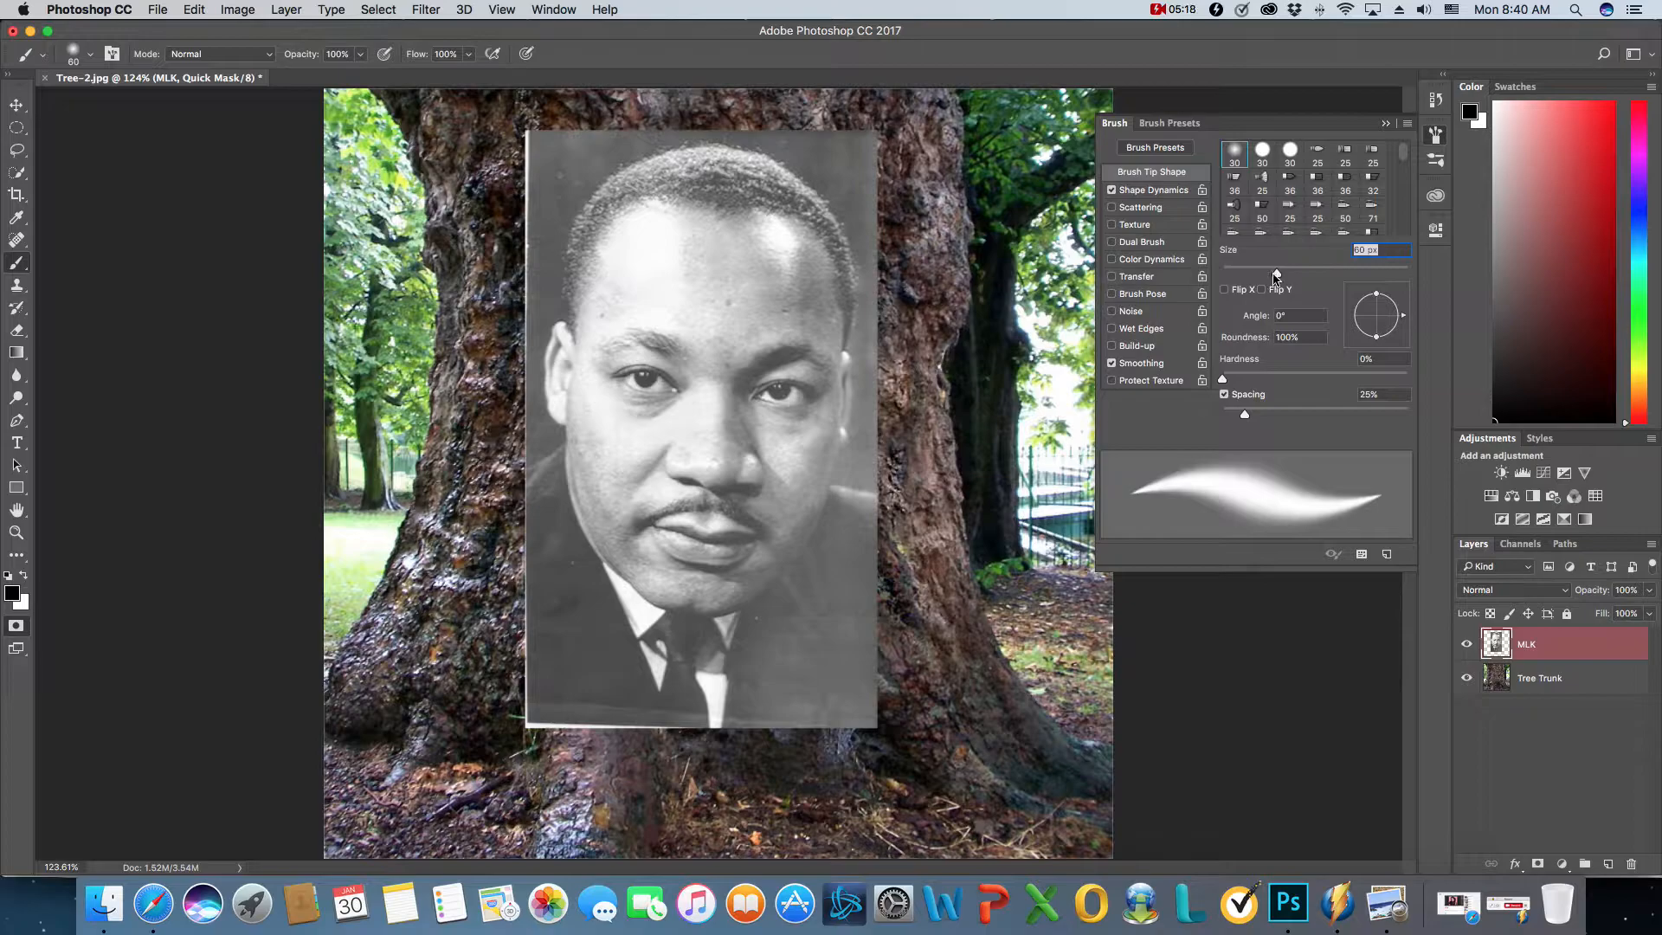
# - Paint the quick mask over the whole head including hair and ears, and erase the spill around its outline with white
pyautogui.moveTo(701, 168)
pyautogui.mouseDown()
pyautogui.moveTo(622, 201)
pyautogui.moveTo(581, 262)
pyautogui.moveTo(561, 409)
pyautogui.moveTo(600, 514)
pyautogui.moveTo(644, 572)
pyautogui.moveTo(728, 594)
pyautogui.moveTo(809, 496)
pyautogui.moveTo(832, 251)
pyautogui.moveTo(727, 167)
pyautogui.moveTo(592, 257)
pyautogui.moveTo(654, 262)
pyautogui.moveTo(720, 213)
pyautogui.moveTo(598, 306)
pyautogui.moveTo(766, 176)
pyautogui.moveTo(811, 189)
pyautogui.moveTo(794, 232)
pyautogui.moveTo(824, 267)
pyautogui.moveTo(772, 222)
pyautogui.moveTo(797, 502)
pyautogui.moveTo(713, 576)
pyautogui.moveTo(680, 519)
pyautogui.moveTo(809, 447)
pyautogui.moveTo(713, 514)
pyautogui.moveTo(669, 520)
pyautogui.moveTo(647, 365)
pyautogui.moveTo(623, 369)
pyautogui.moveTo(619, 467)
pyautogui.moveTo(652, 533)
pyautogui.moveTo(757, 464)
pyautogui.moveTo(808, 307)
pyautogui.moveTo(790, 259)
pyautogui.moveTo(695, 278)
pyautogui.moveTo(737, 279)
pyautogui.moveTo(627, 327)
pyautogui.moveTo(754, 295)
pyautogui.moveTo(713, 350)
pyautogui.moveTo(764, 327)
pyautogui.moveTo(650, 453)
pyautogui.moveTo(664, 482)
pyautogui.moveTo(714, 428)
pyautogui.moveTo(583, 375)
pyautogui.moveTo(592, 347)
pyautogui.moveTo(572, 364)
pyautogui.moveTo(583, 489)
pyautogui.mouseUp()
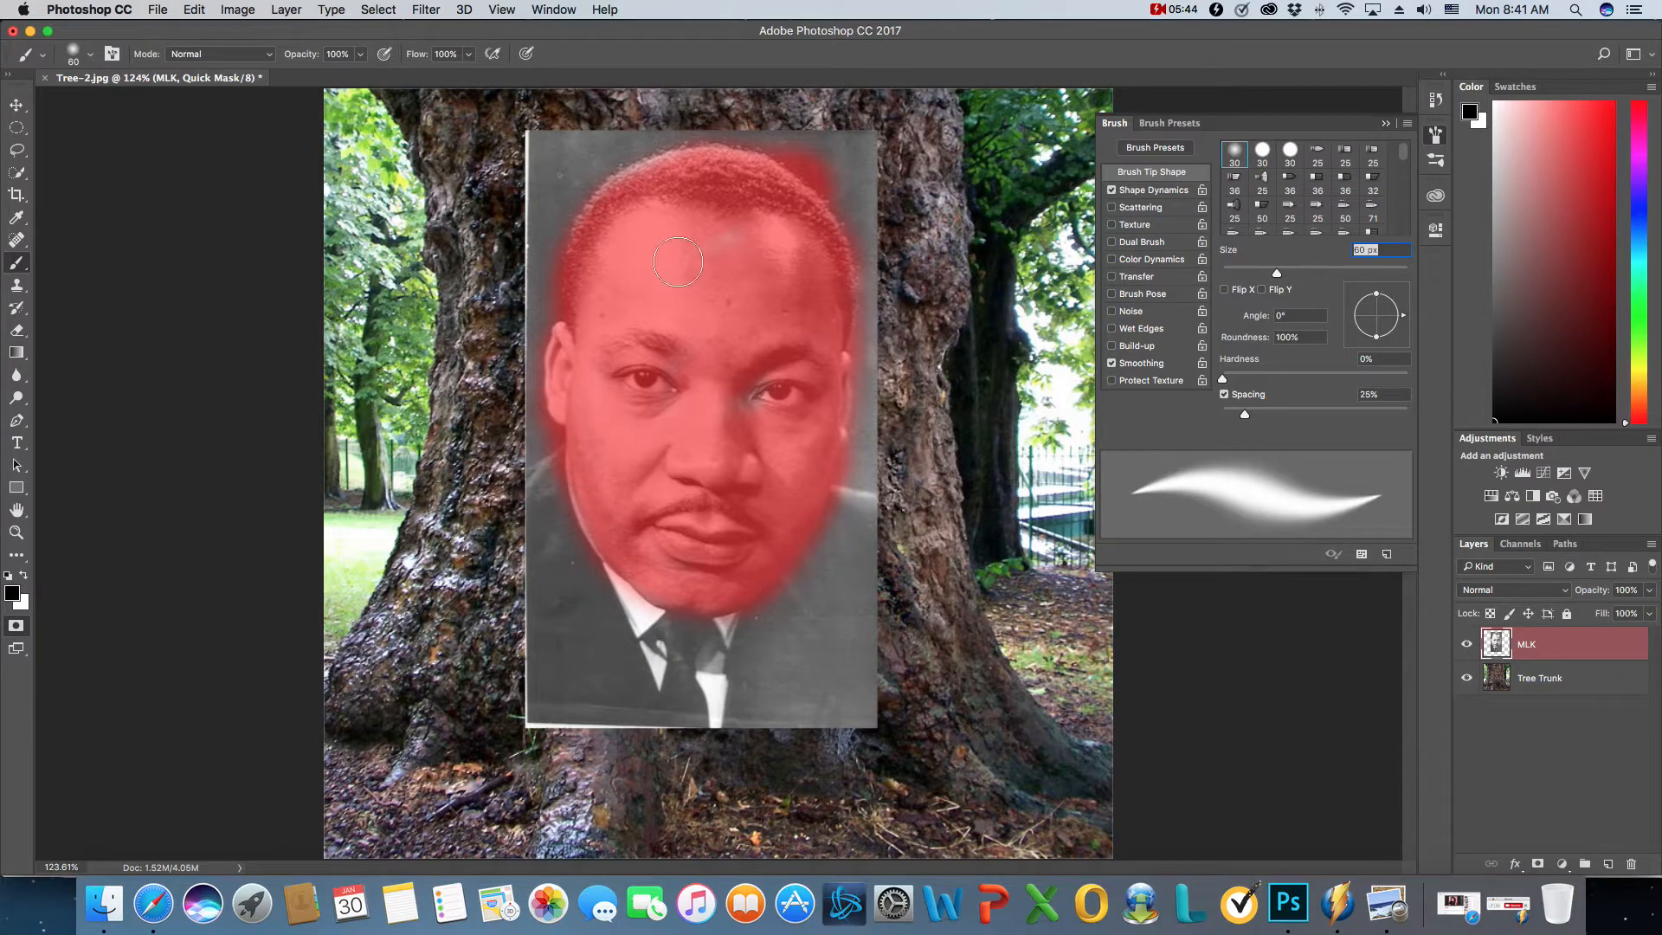
pyautogui.click(25, 577)
pyautogui.moveTo(867, 172)
pyautogui.mouseDown()
pyautogui.moveTo(794, 162)
pyautogui.moveTo(795, 136)
pyautogui.moveTo(859, 181)
pyautogui.moveTo(803, 140)
pyautogui.moveTo(849, 173)
pyautogui.moveTo(854, 178)
pyautogui.mouseUp()
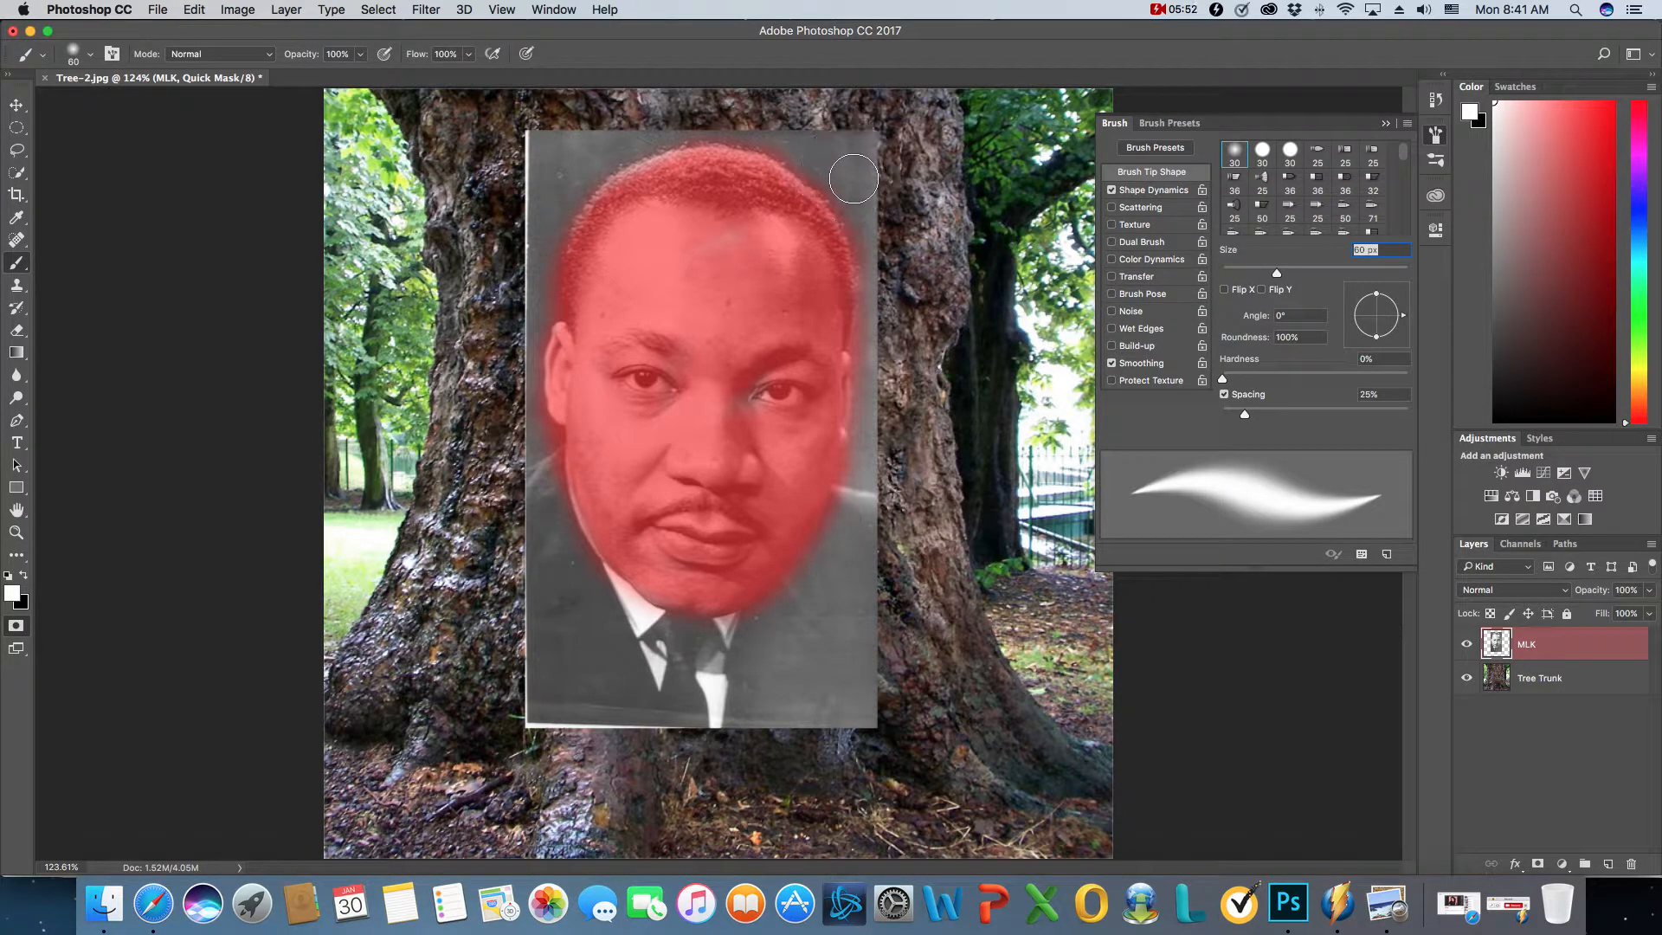
pyautogui.rightClick(533, 452)
pyautogui.click(522, 454)
pyautogui.click(535, 447)
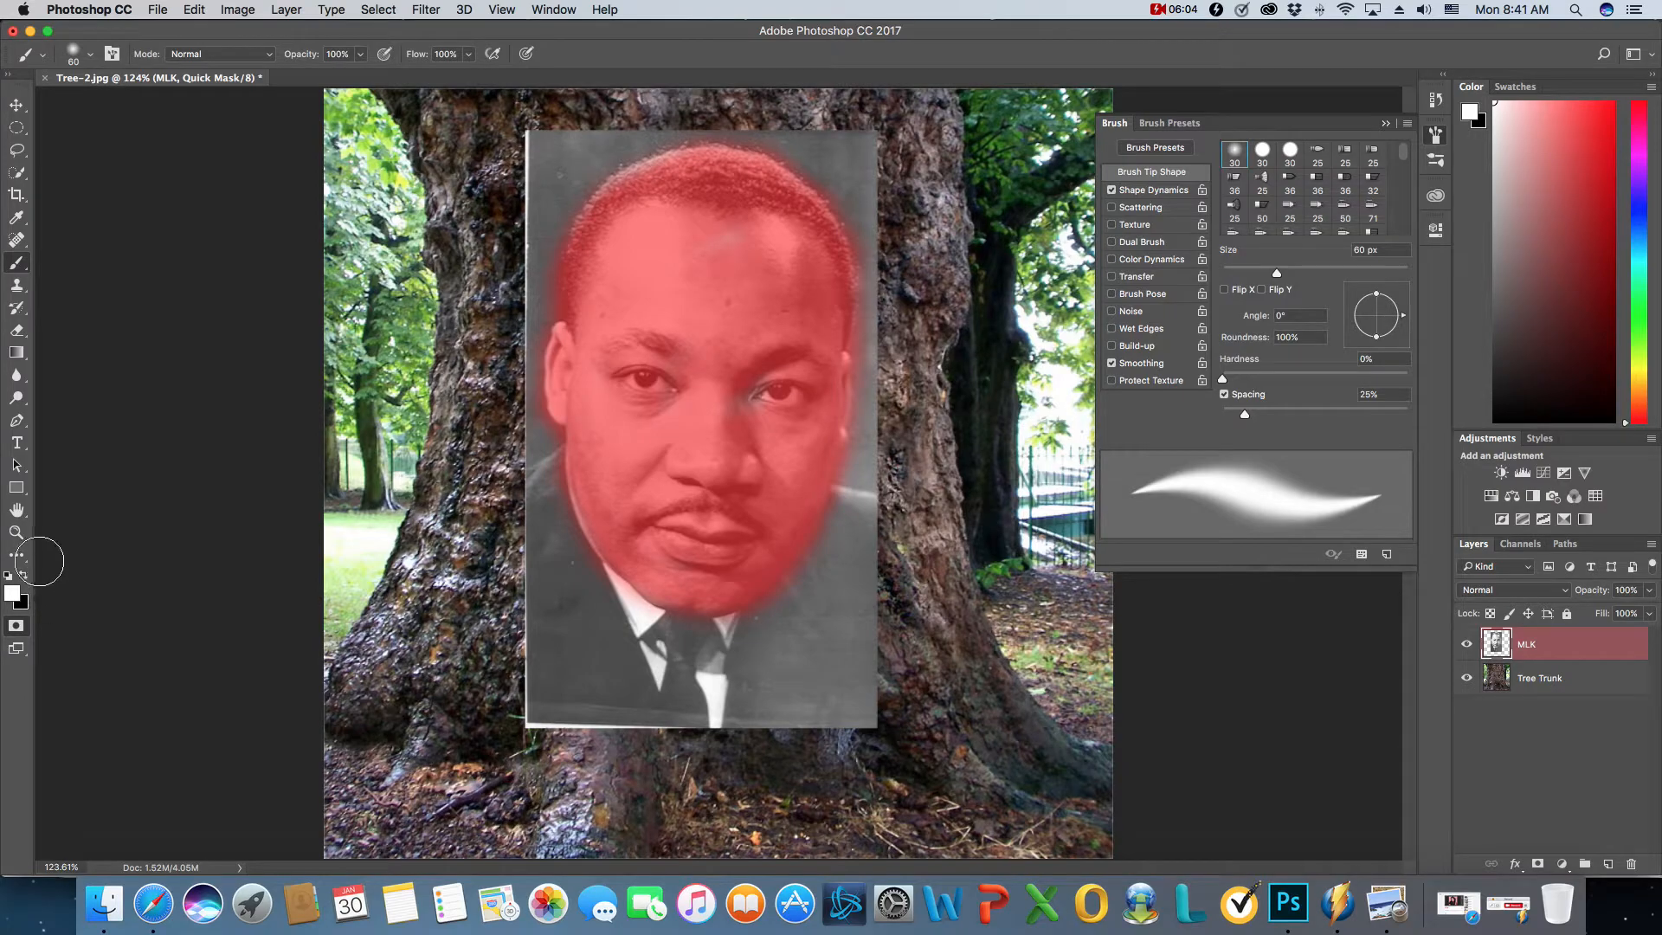
# - Fill the missed mask patches on the forehead and beside the eye with black
pyautogui.click(23, 575)
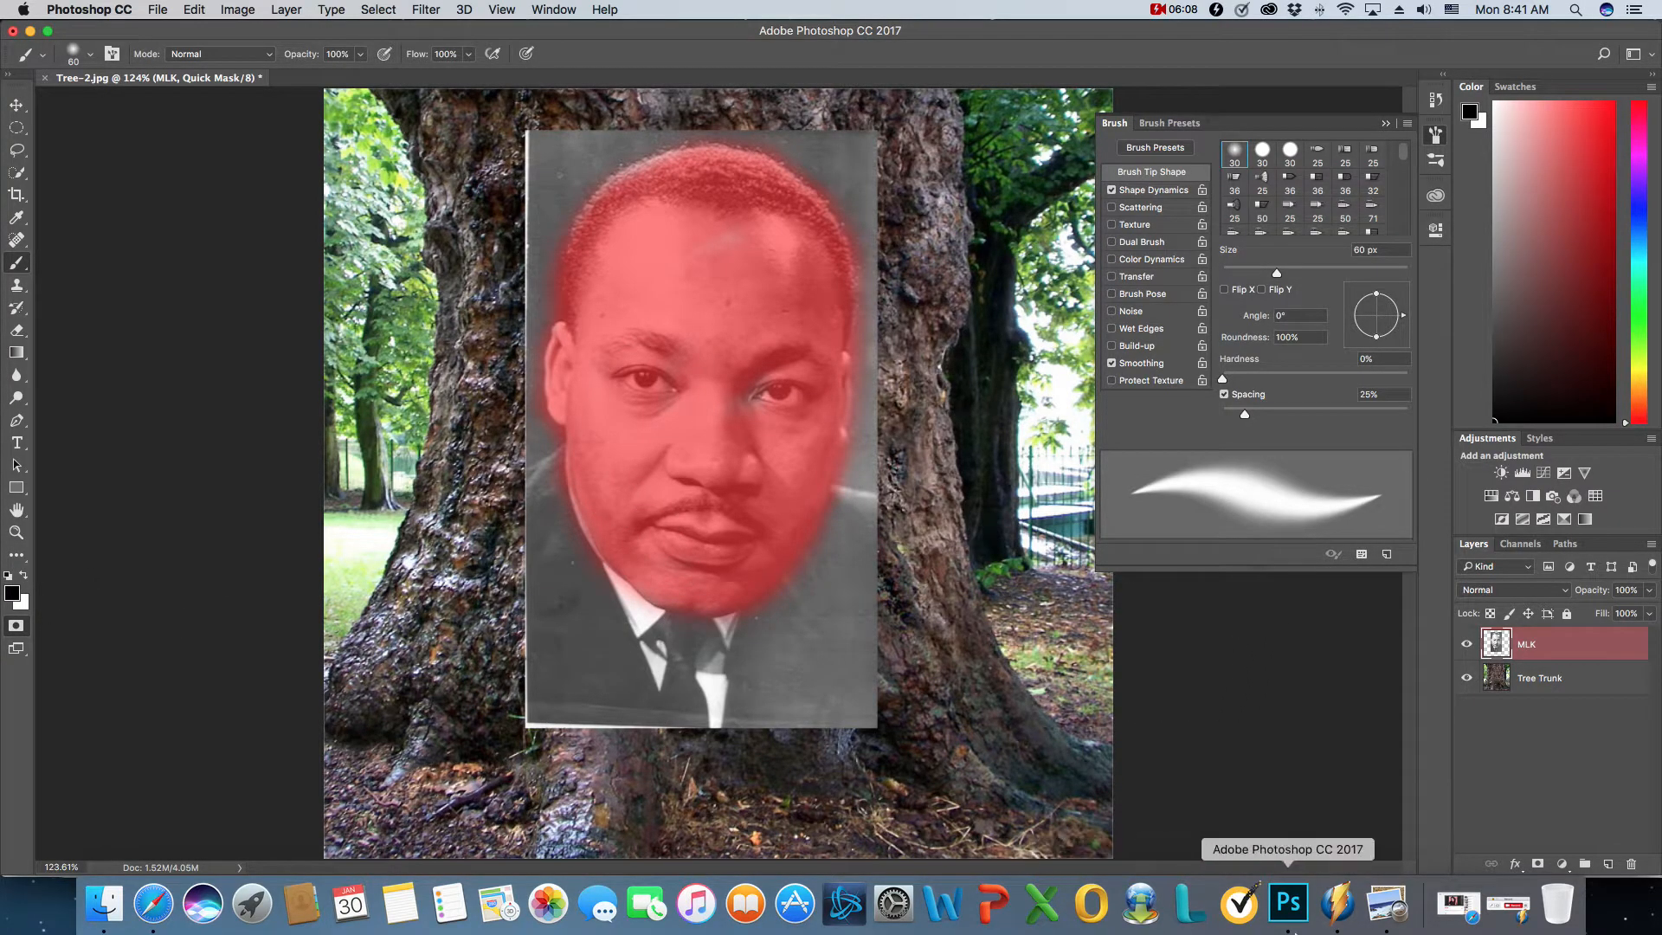
pyautogui.moveTo(766, 402)
pyautogui.mouseDown()
pyautogui.moveTo(742, 405)
pyautogui.moveTo(766, 377)
pyautogui.mouseUp()
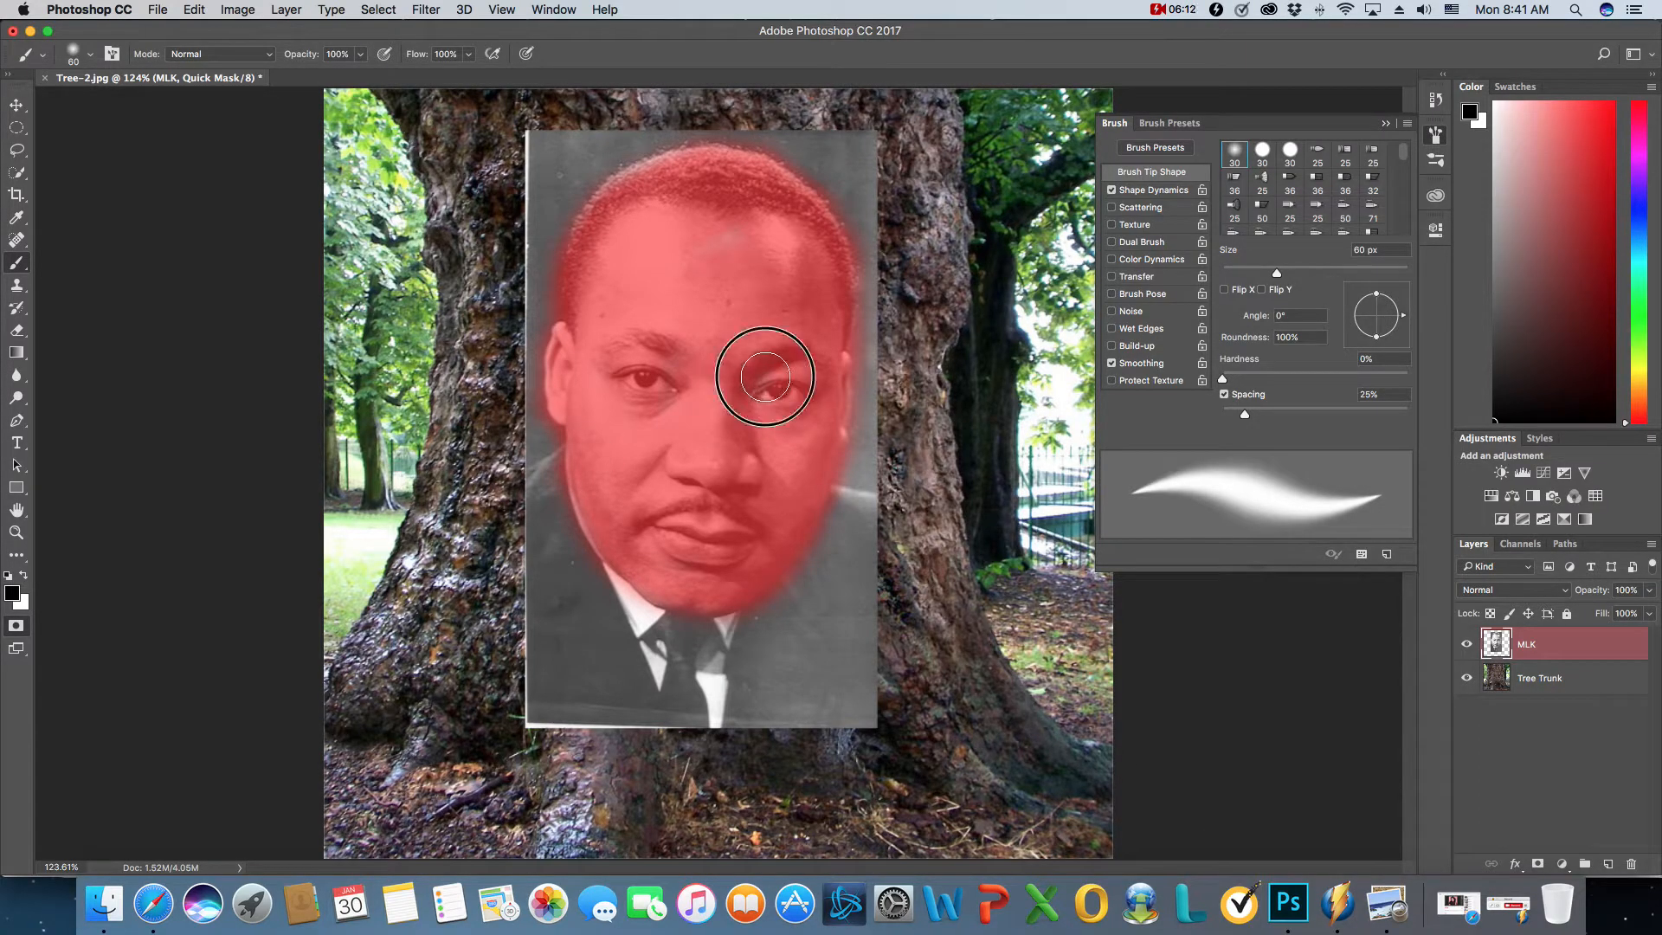
pyautogui.moveTo(732, 244); pyautogui.dragTo(723, 263)
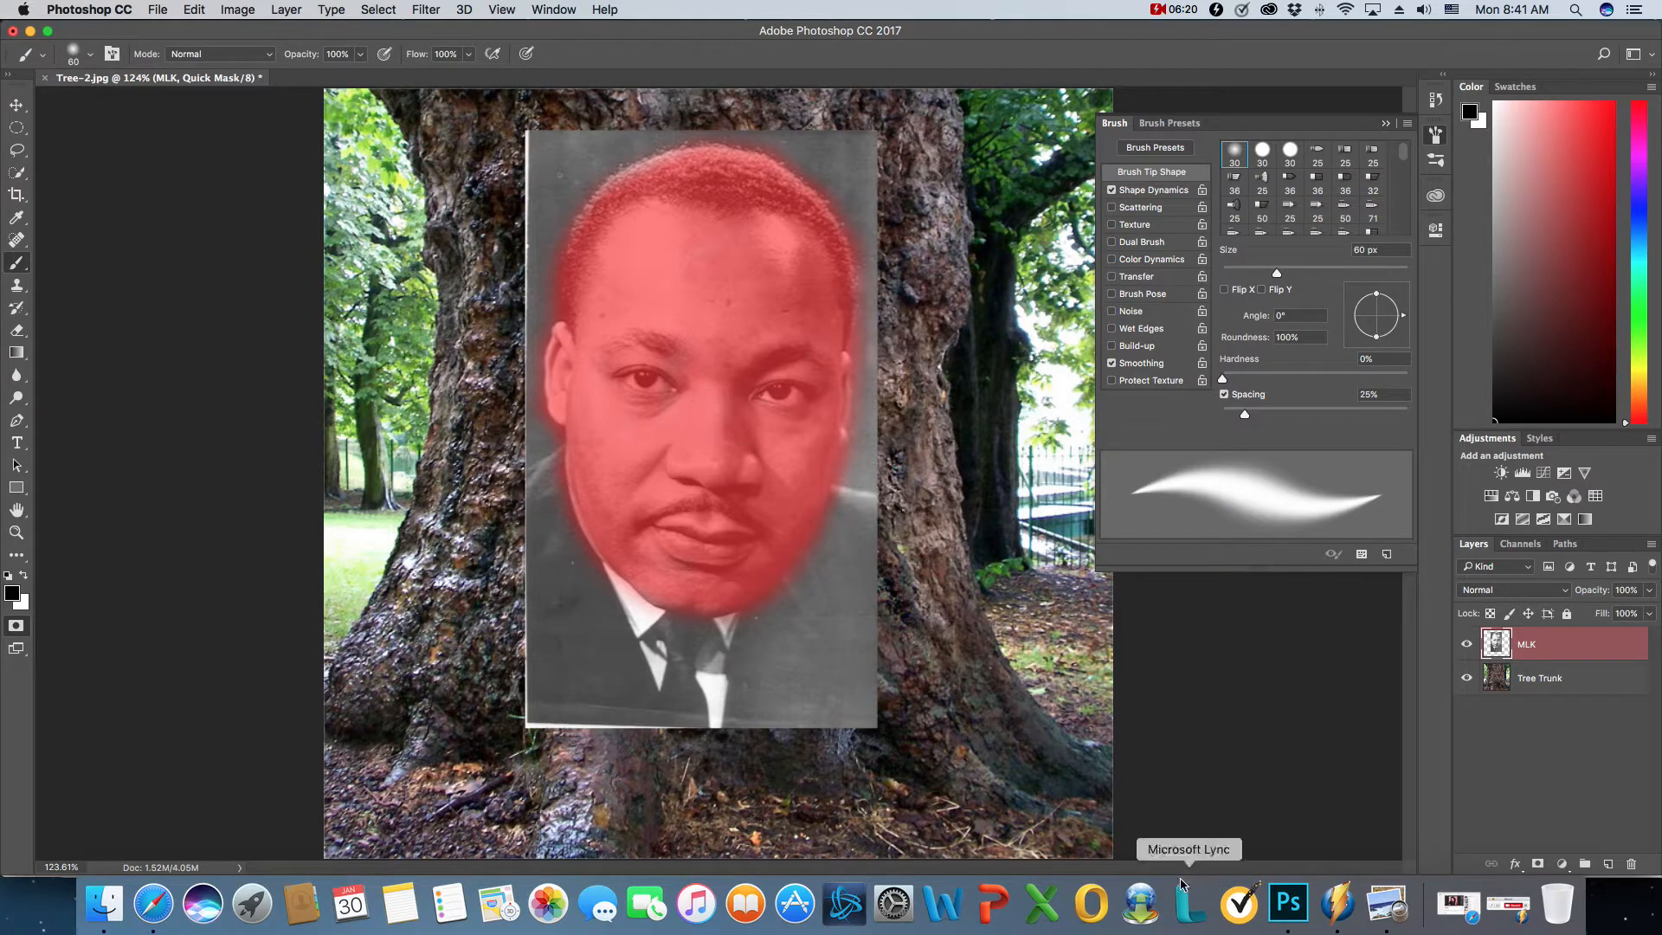
pyautogui.click(1530, 909)
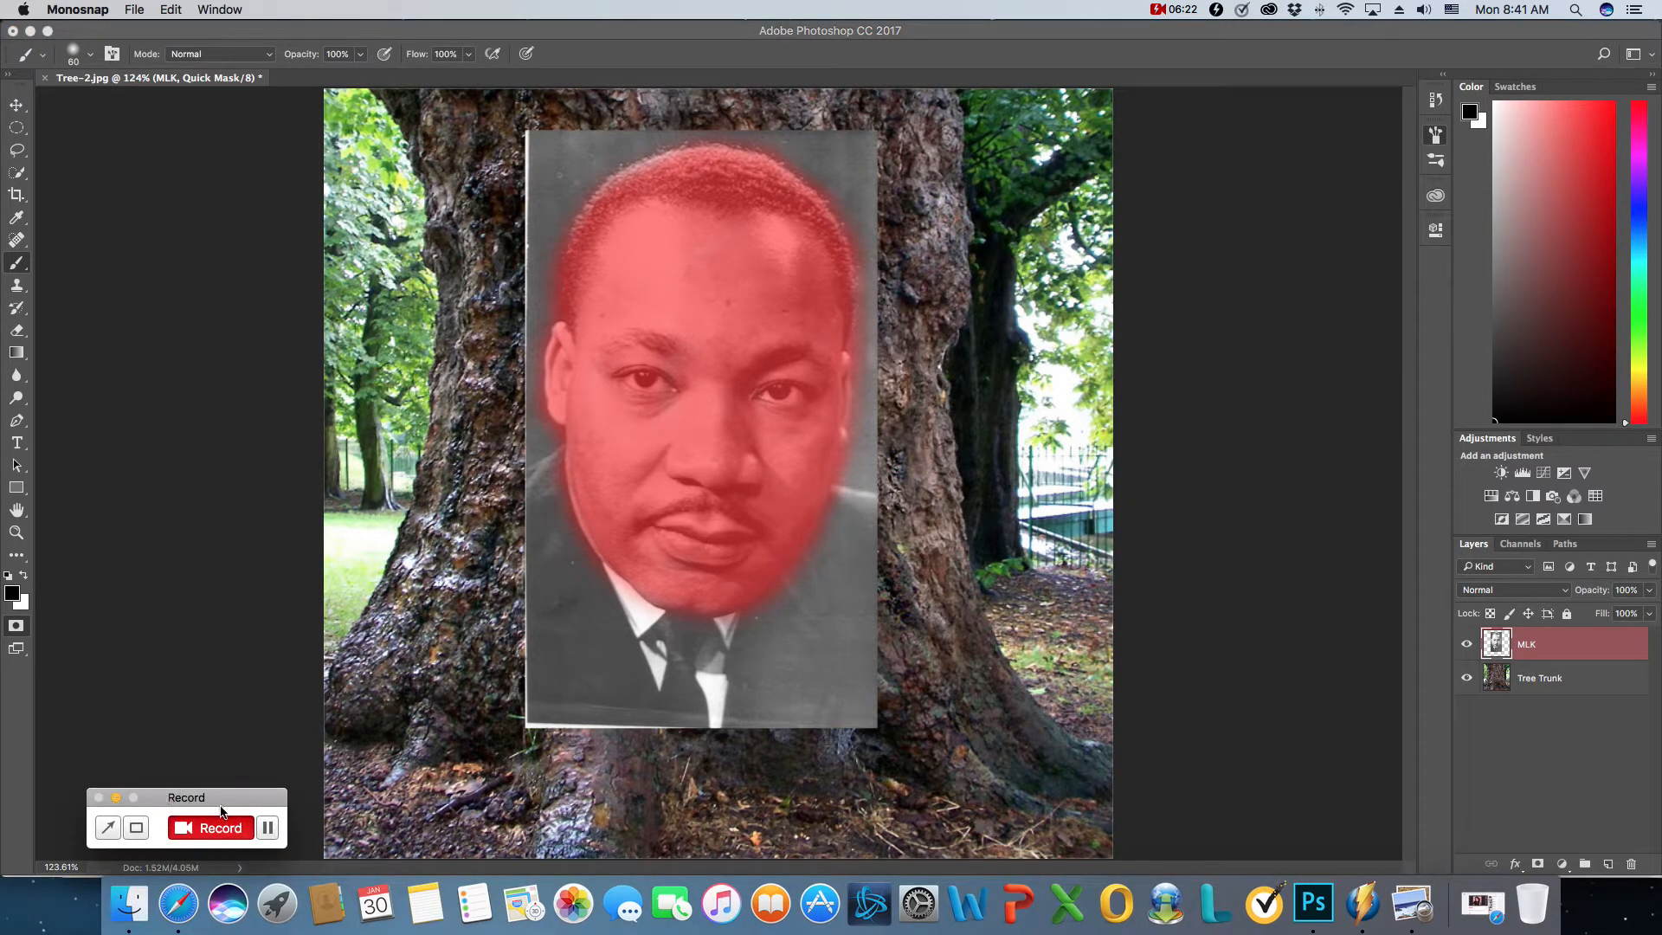
pyautogui.click(116, 798)
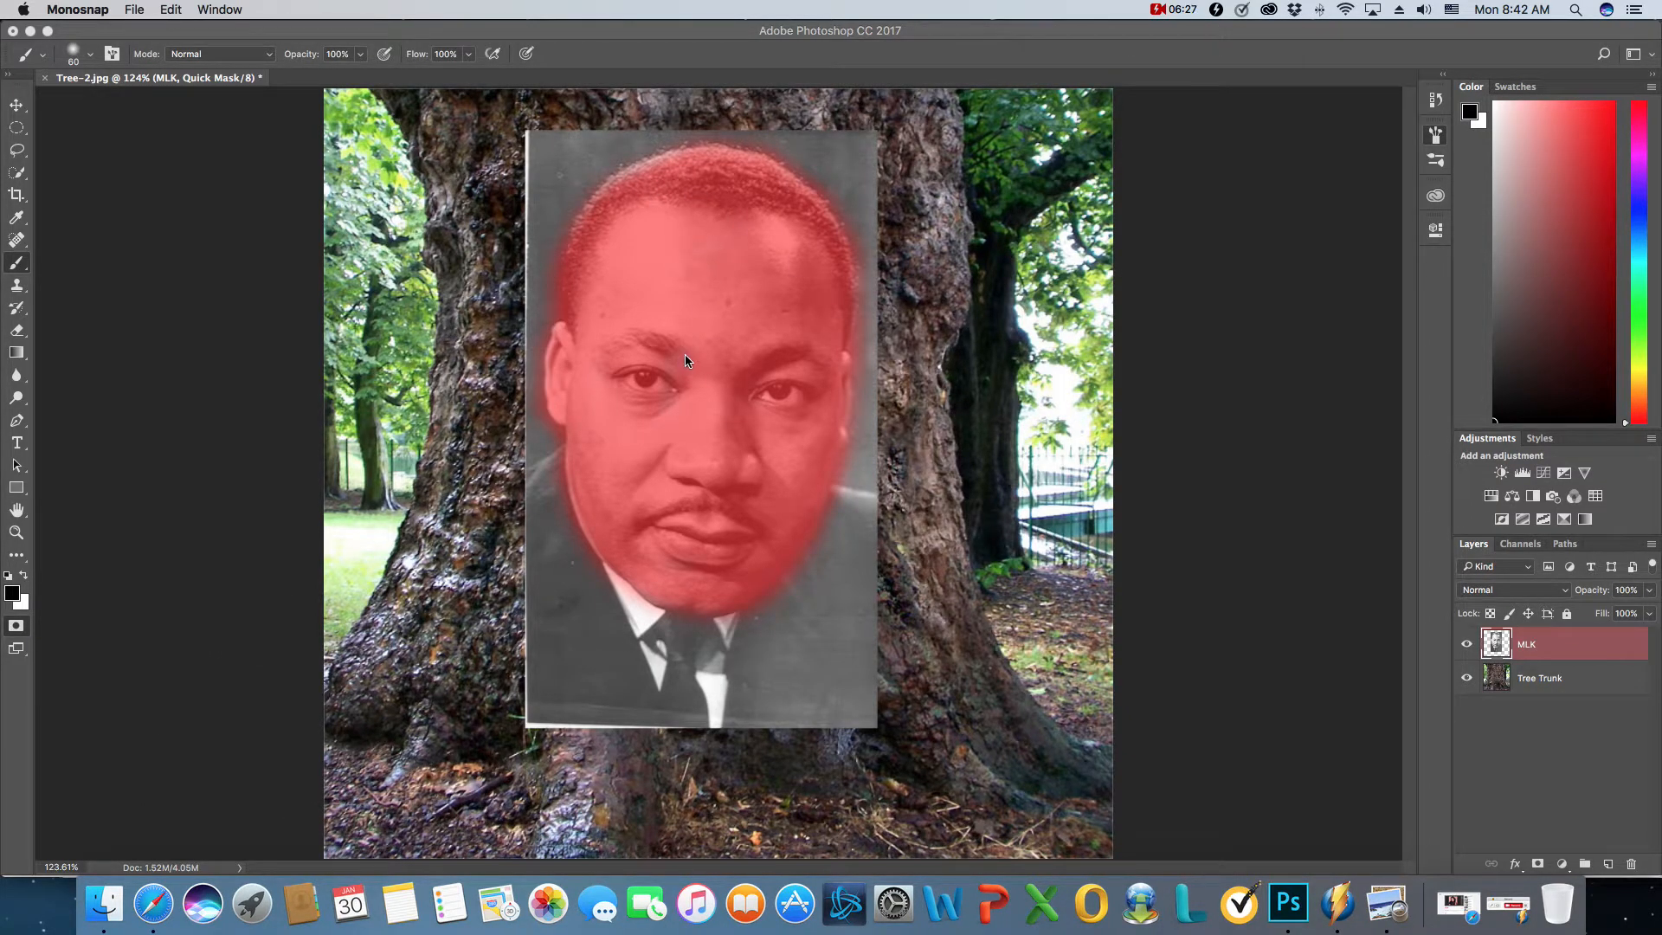
pyautogui.click(249, 86)
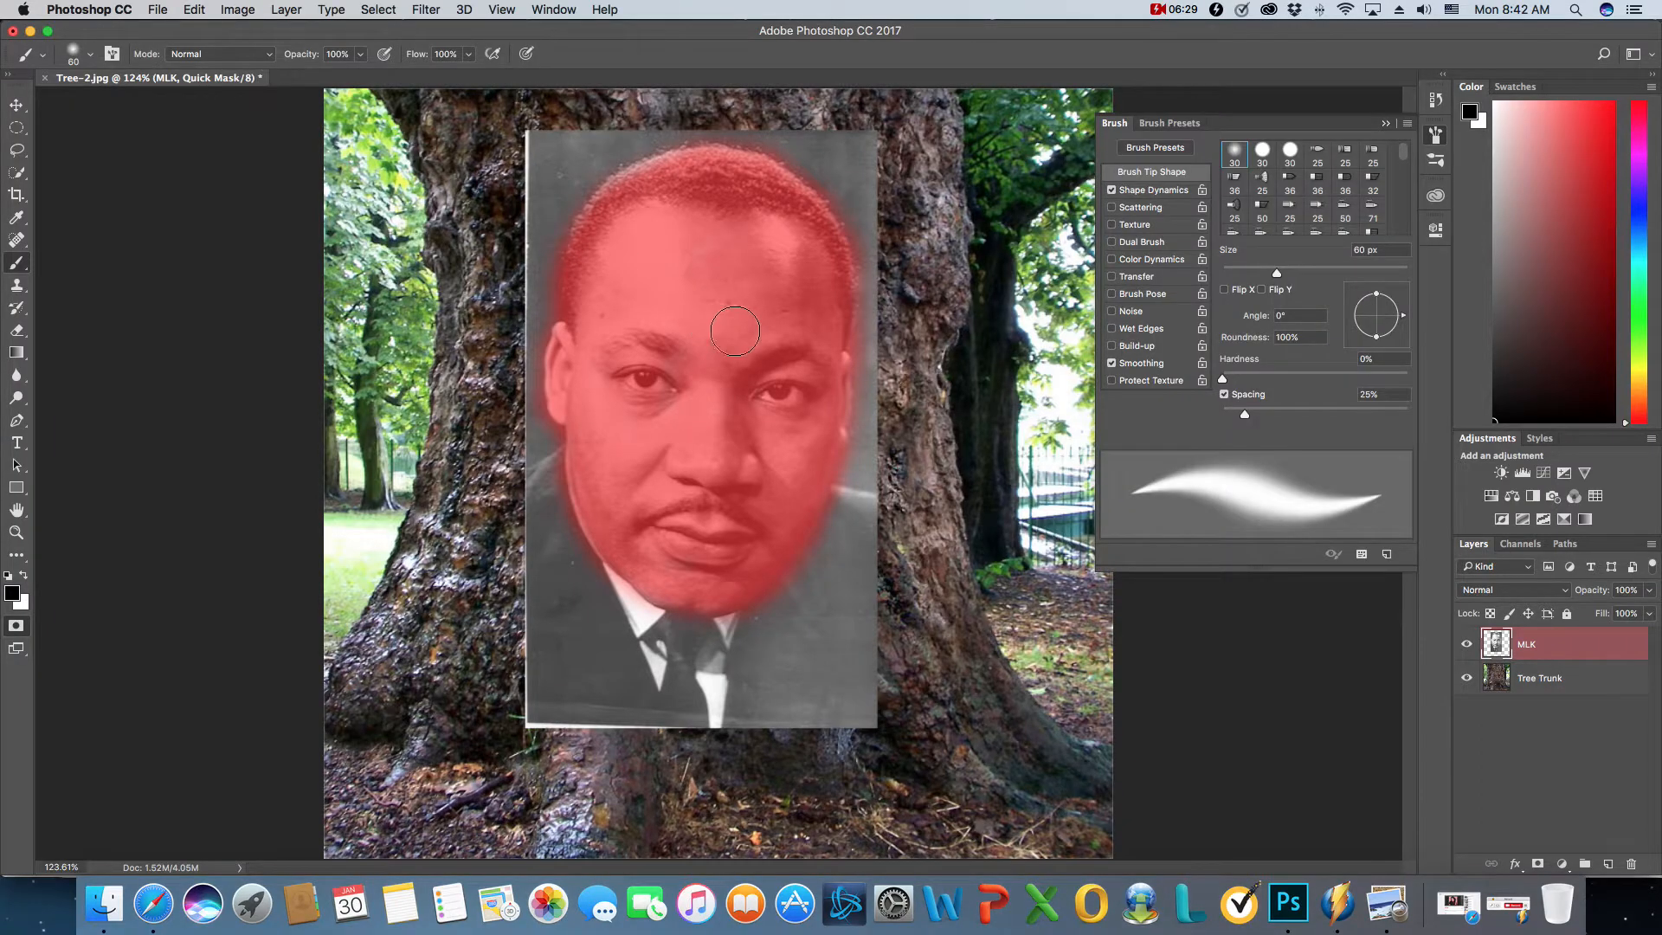
# - Turn the quick mask into a selection and invert it to select only the head
pyautogui.press('q')
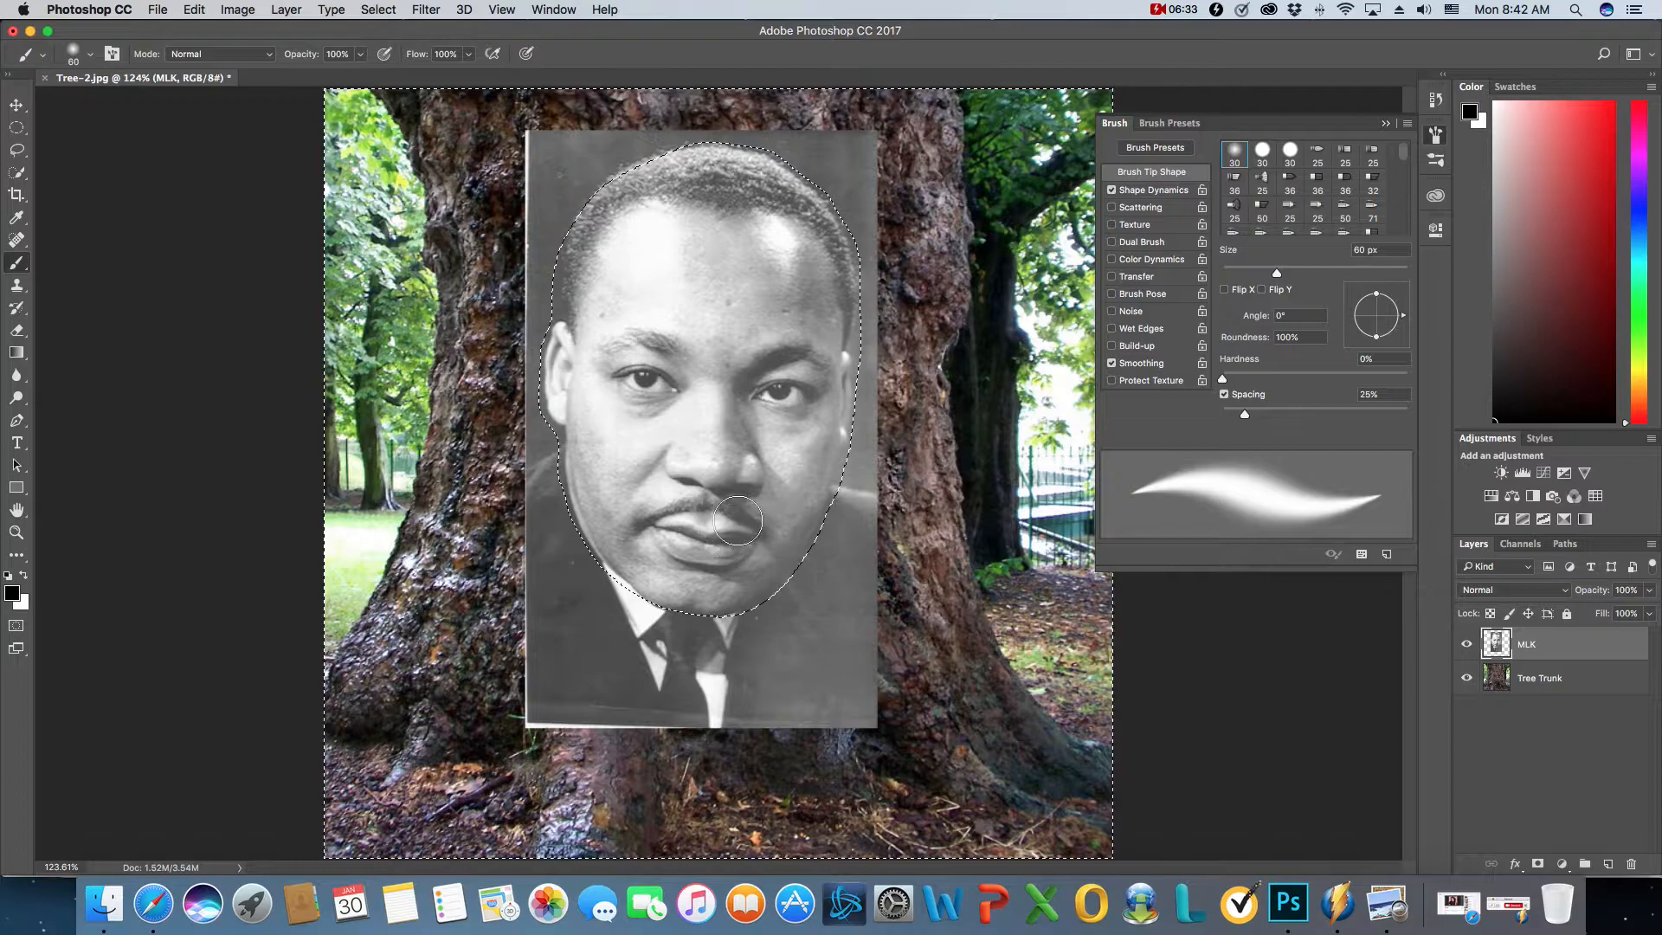
pyautogui.click(1436, 134)
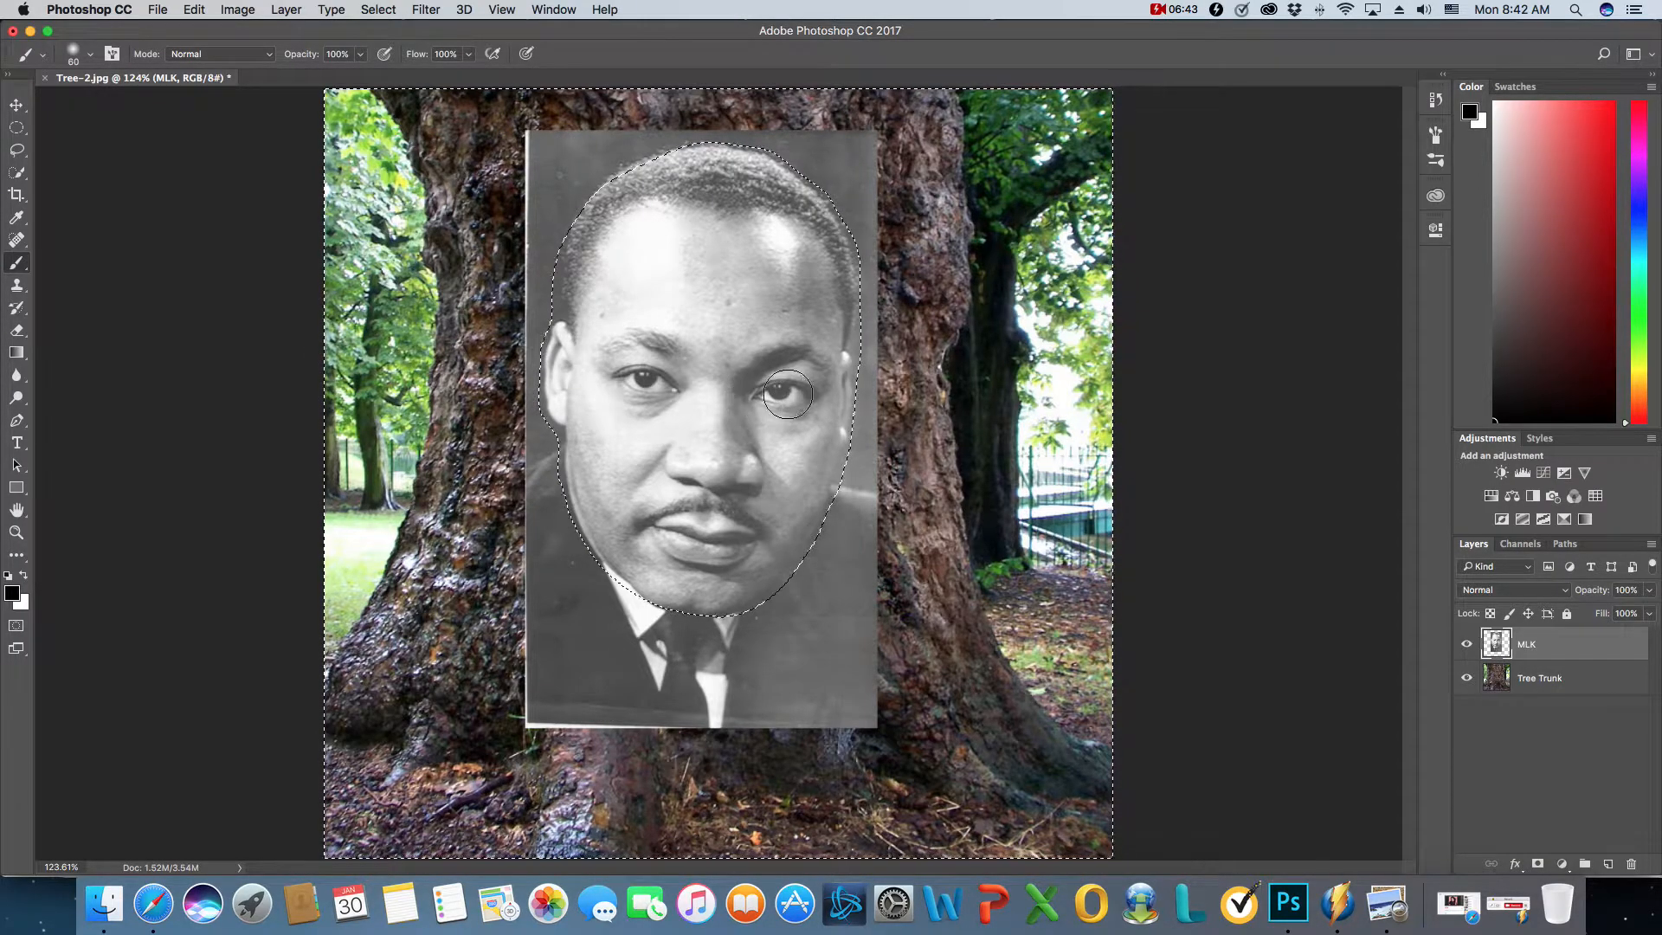
pyautogui.click(390, 10)
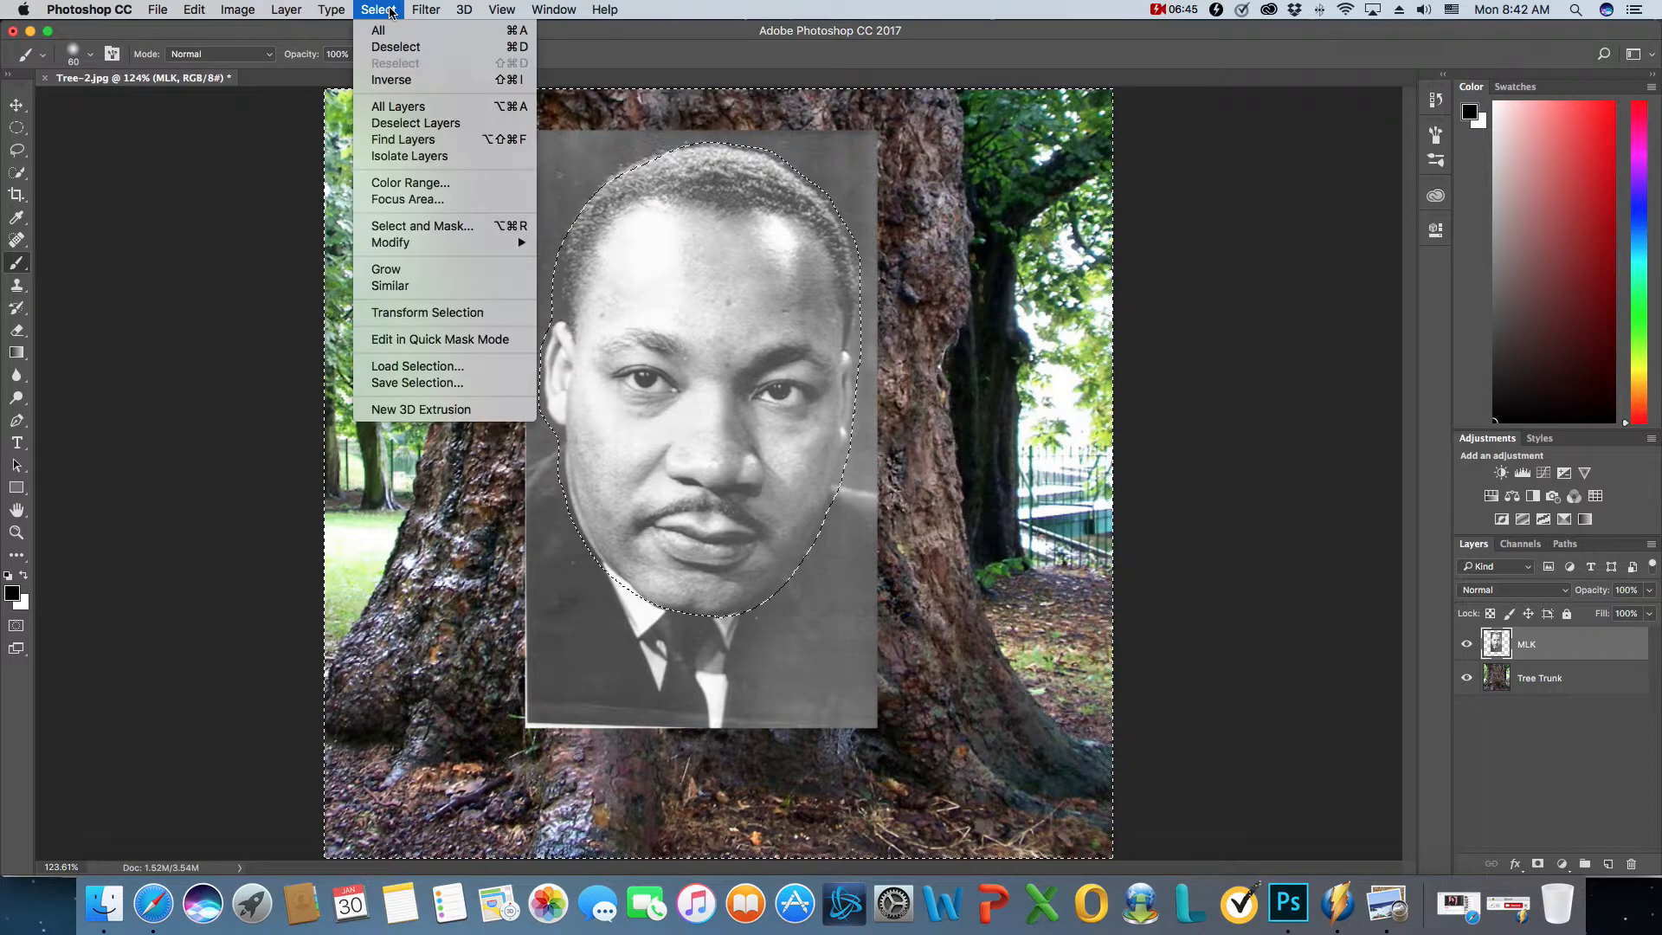
pyautogui.click(412, 84)
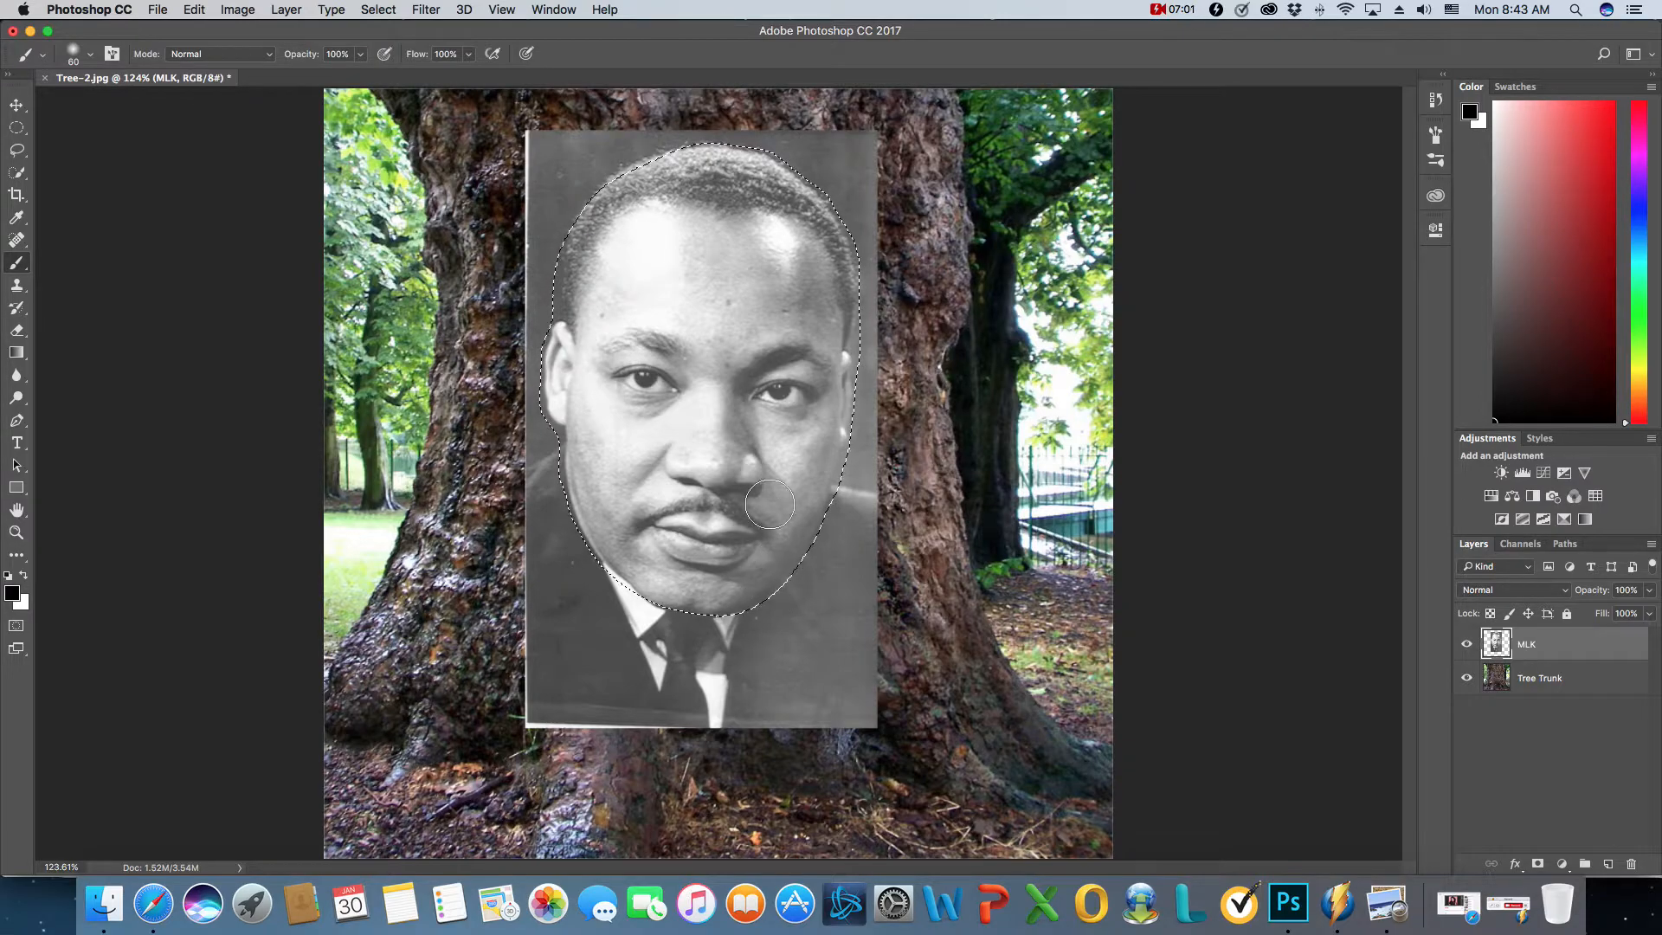
pyautogui.click(1507, 903)
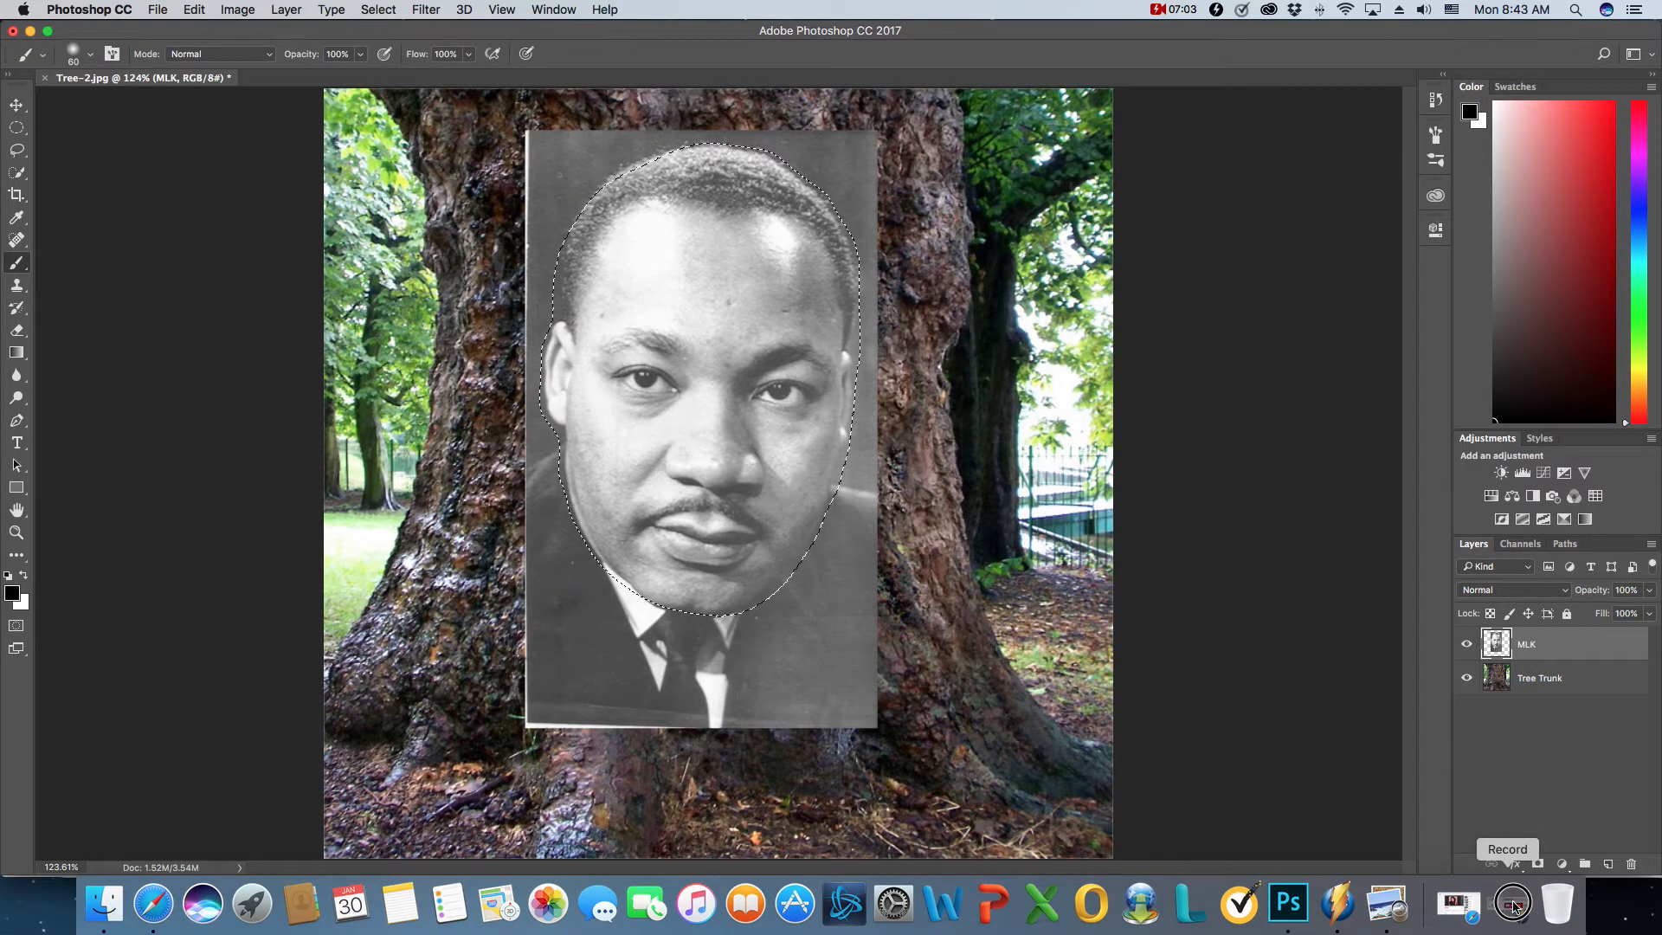
pyautogui.click(269, 826)
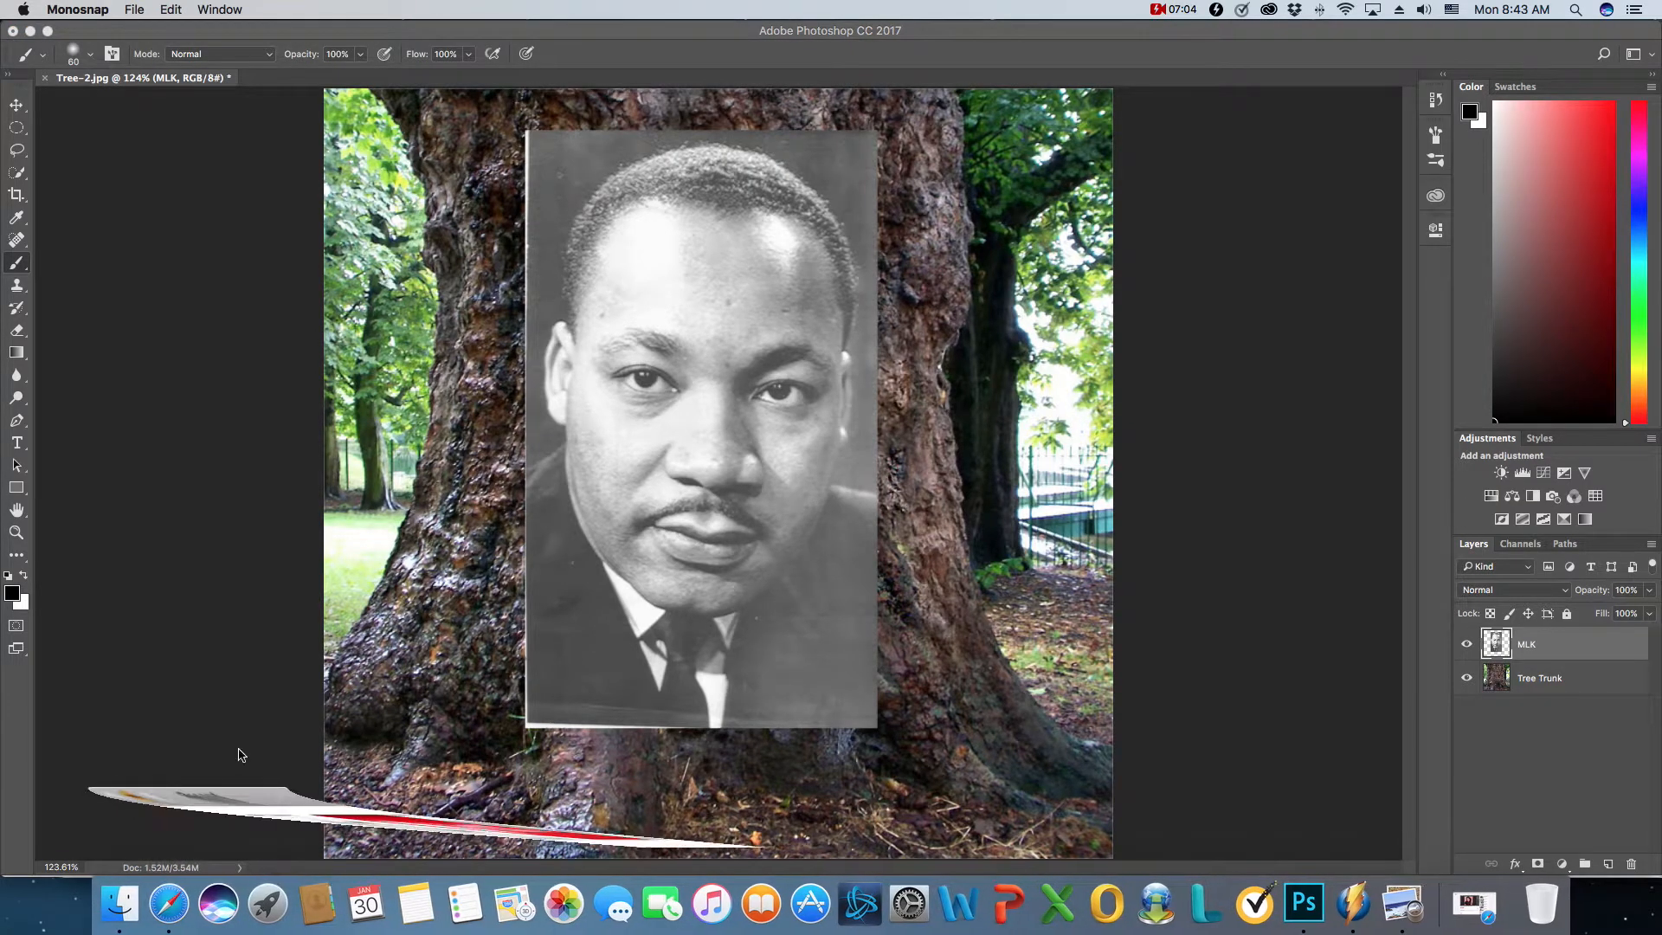
pyautogui.click(184, 86)
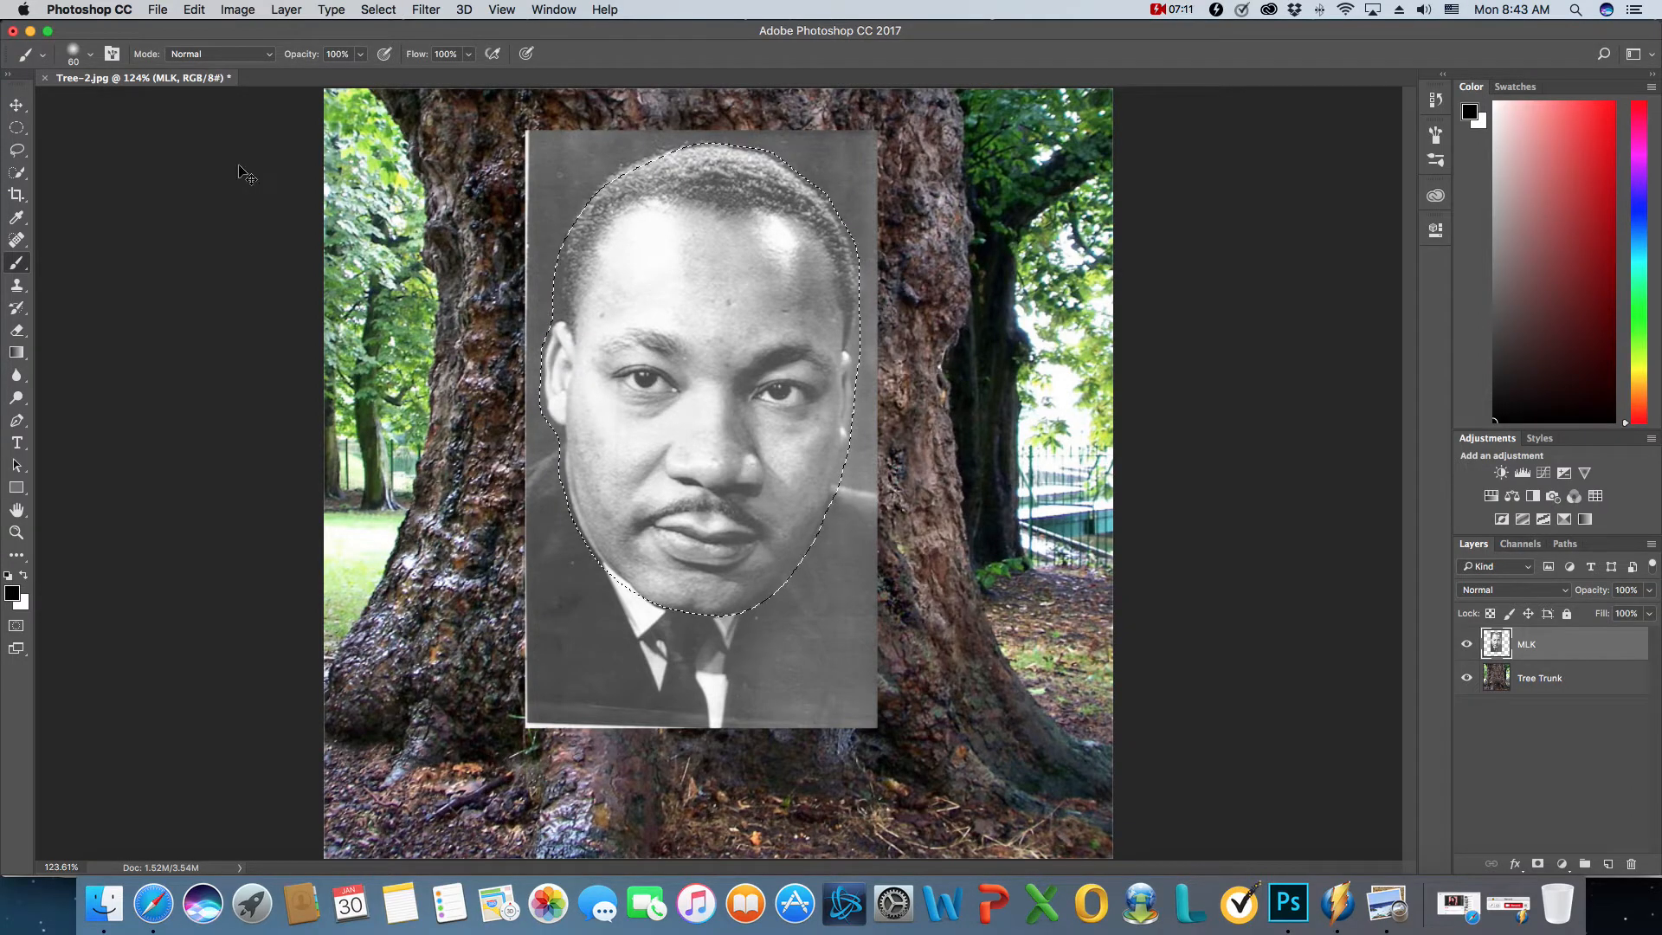
# - Copy the selected head from the MLK layer onto a new layer
pyautogui.press('super+j')
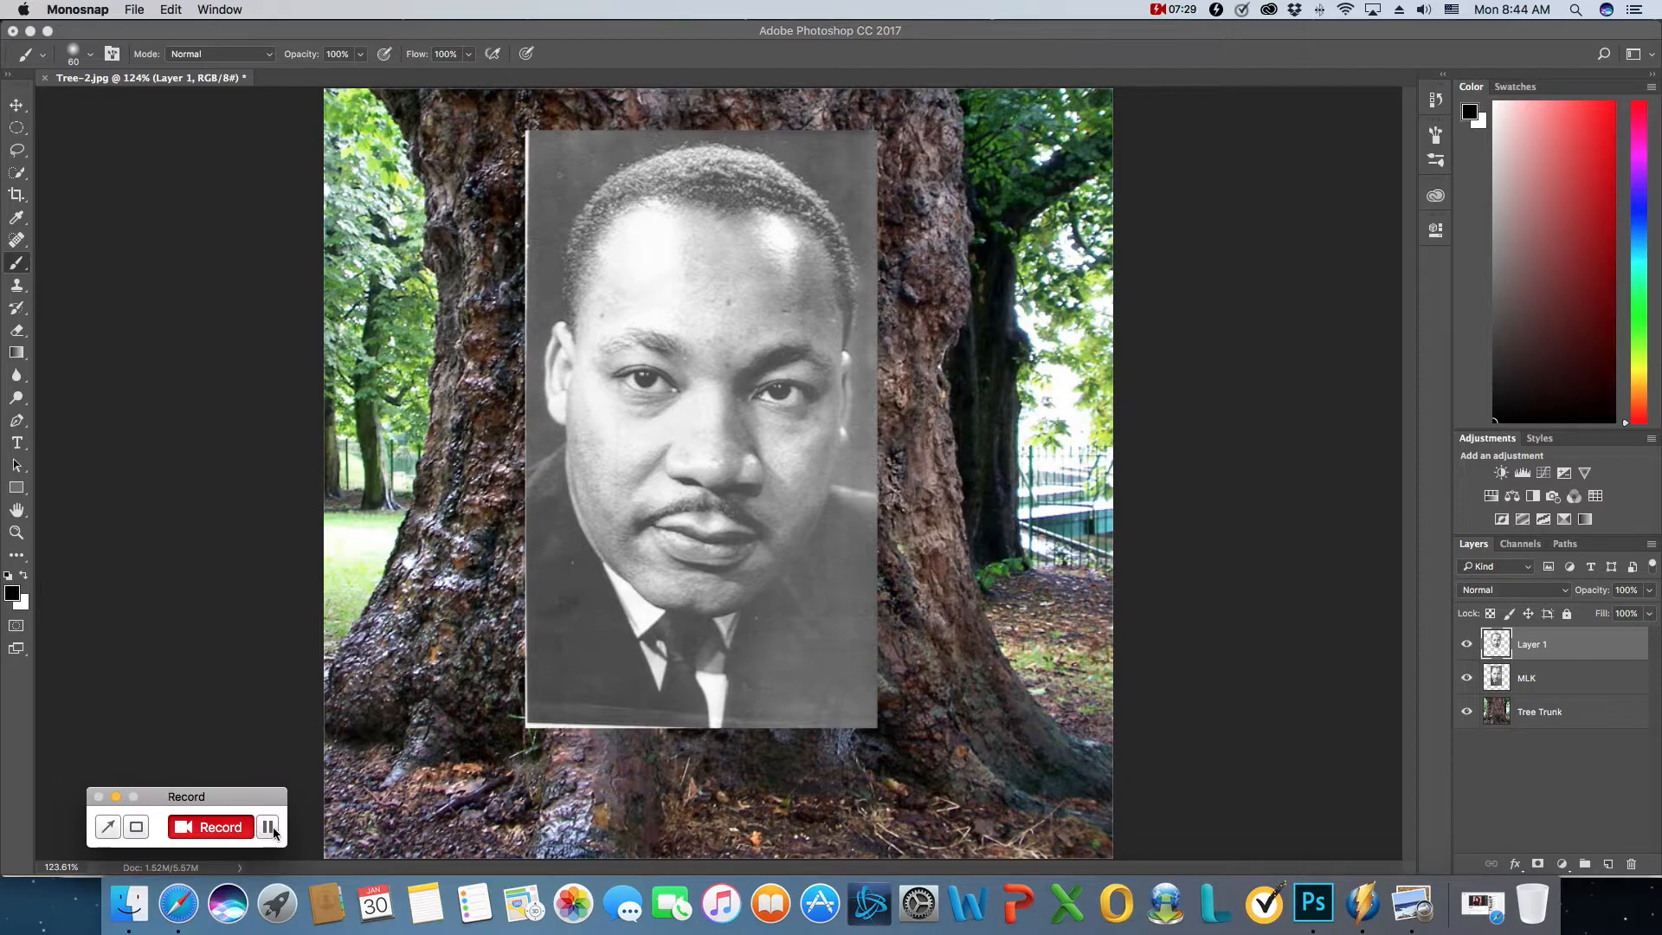
pyautogui.click(116, 796)
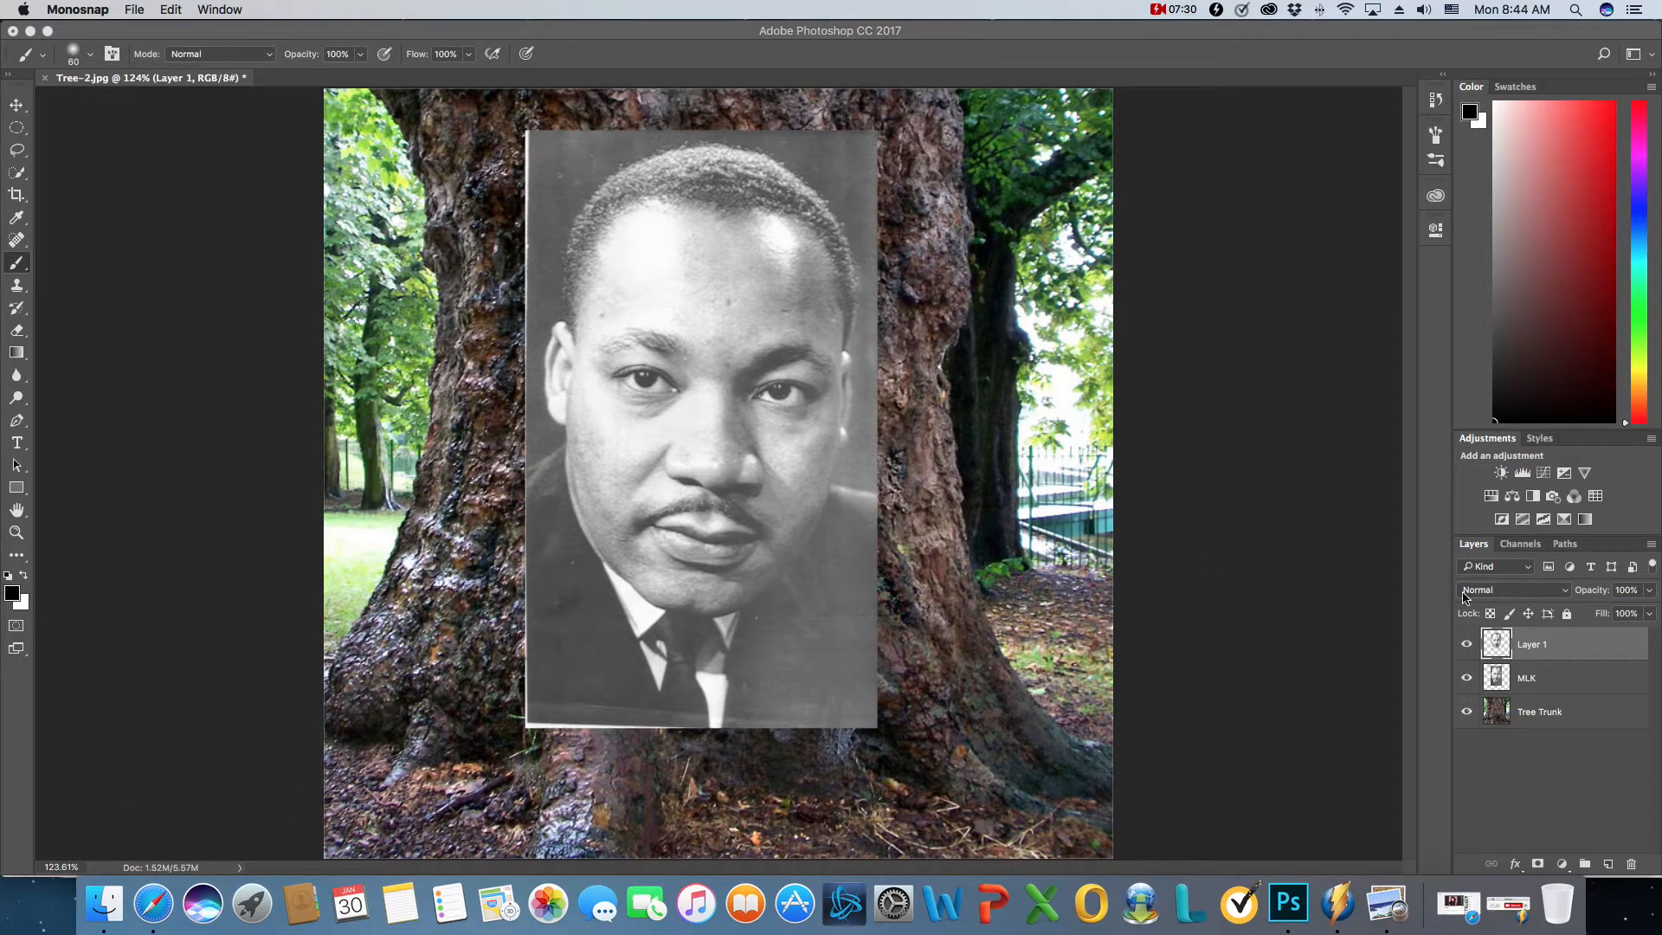
# - Hide the copied head layer and the MLK layer, and duplicate the Tree Trunk layer as Tree Trunk copy
pyautogui.click(1467, 650)
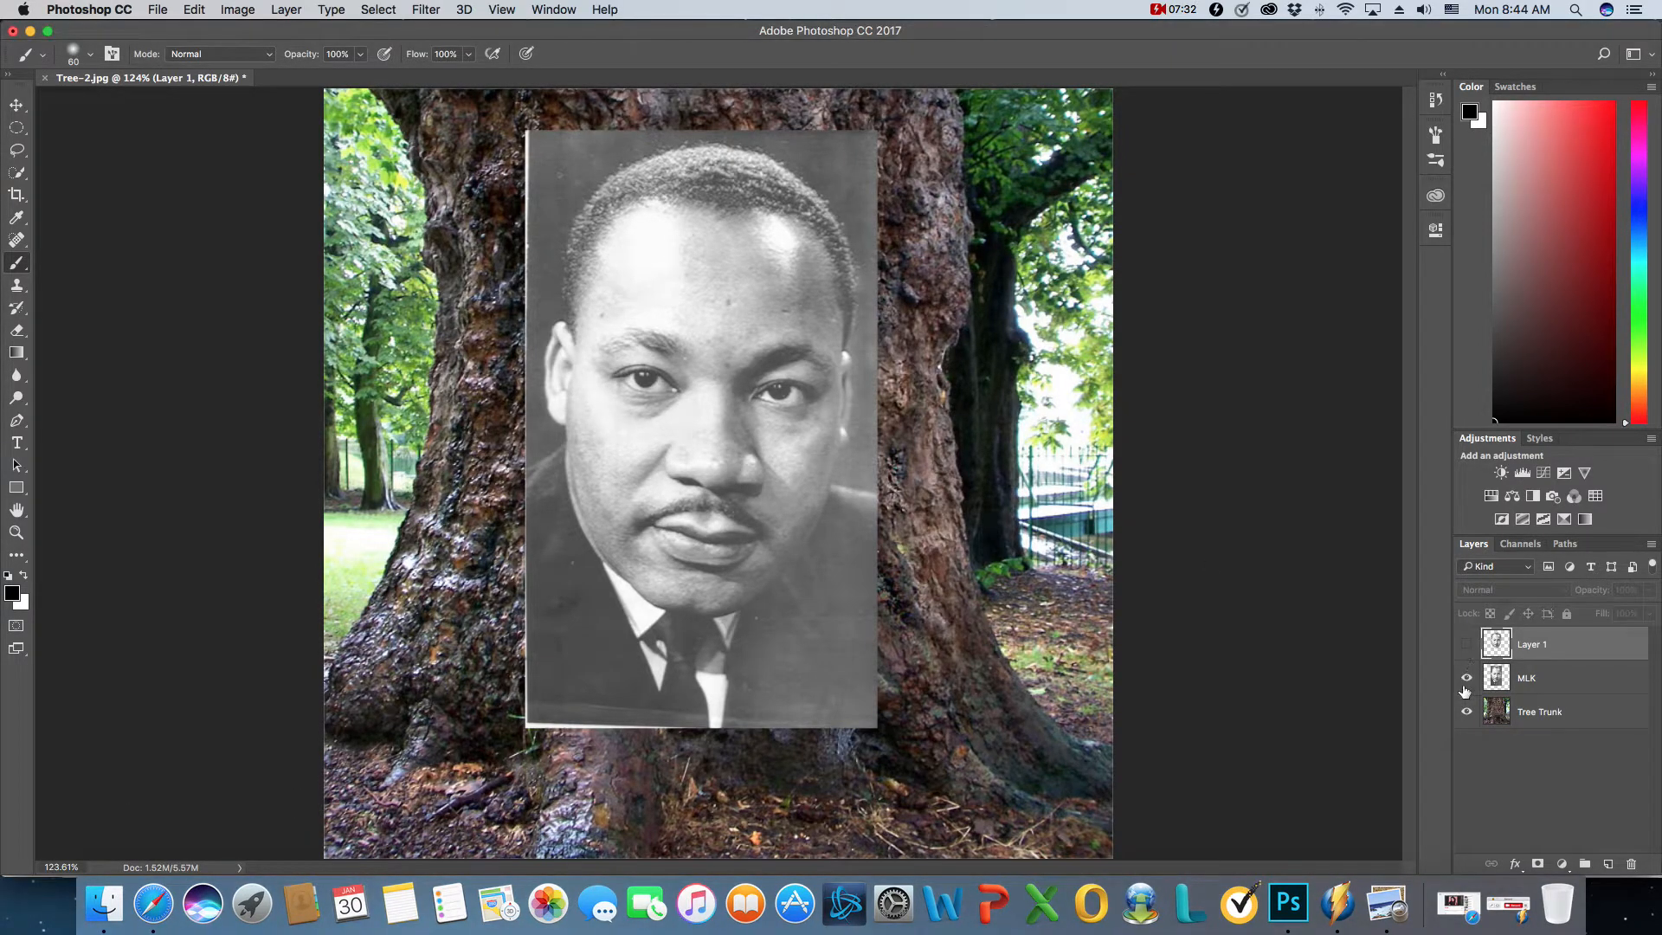
pyautogui.click(1467, 678)
pyautogui.click(1576, 714)
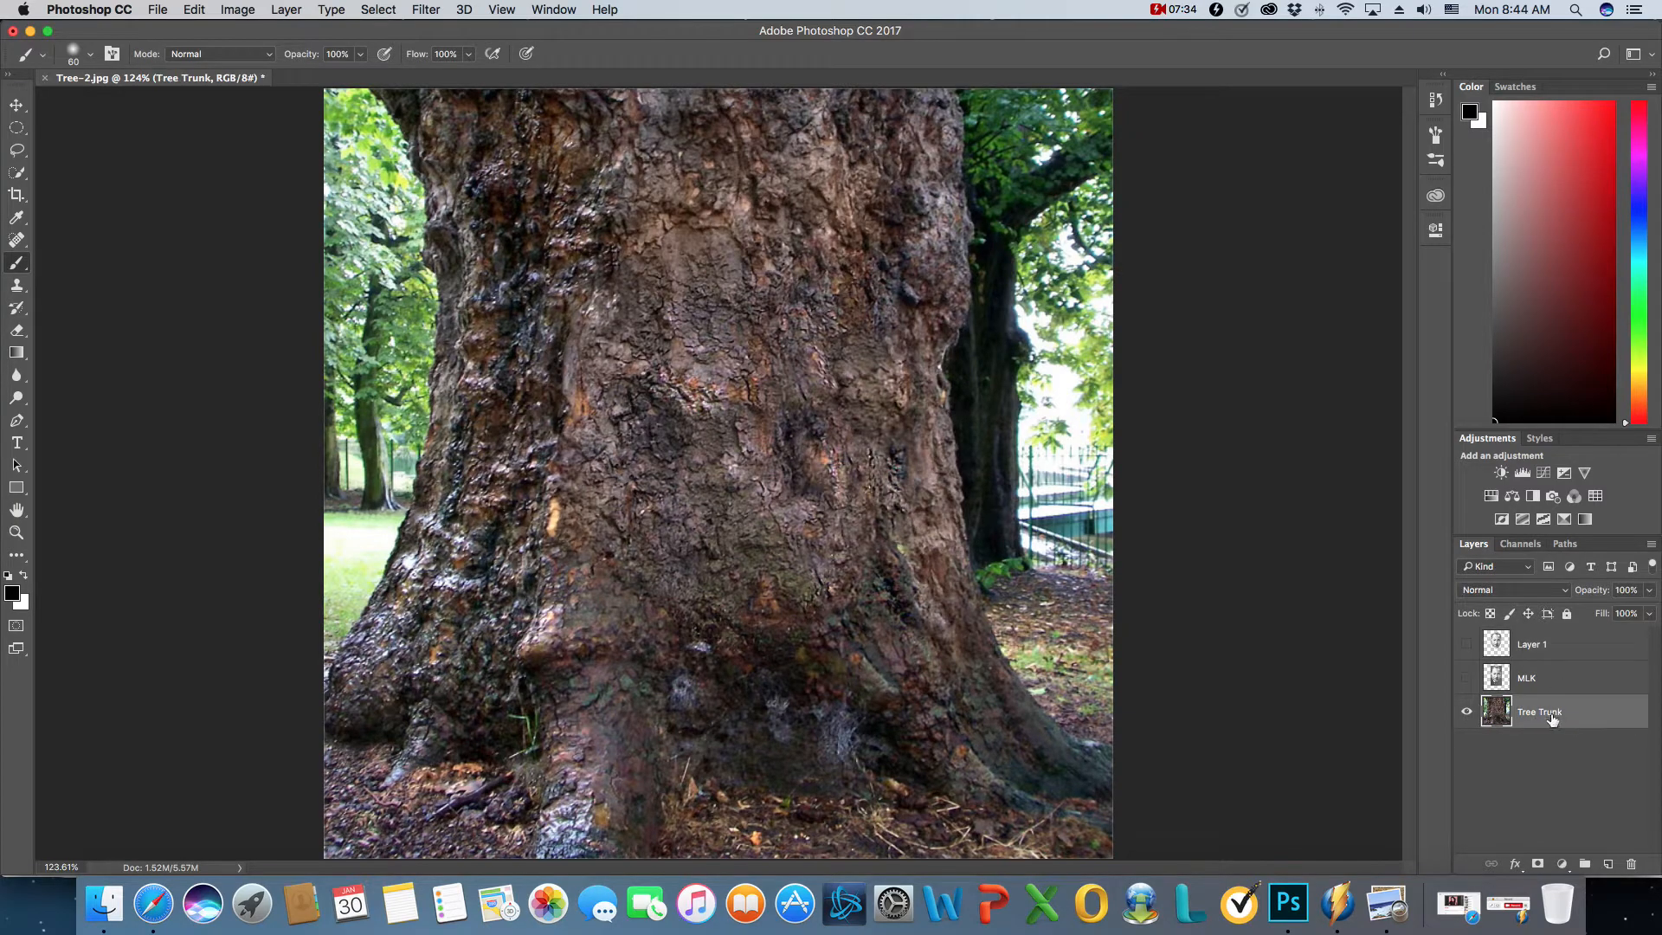
pyautogui.rightClick(1558, 717)
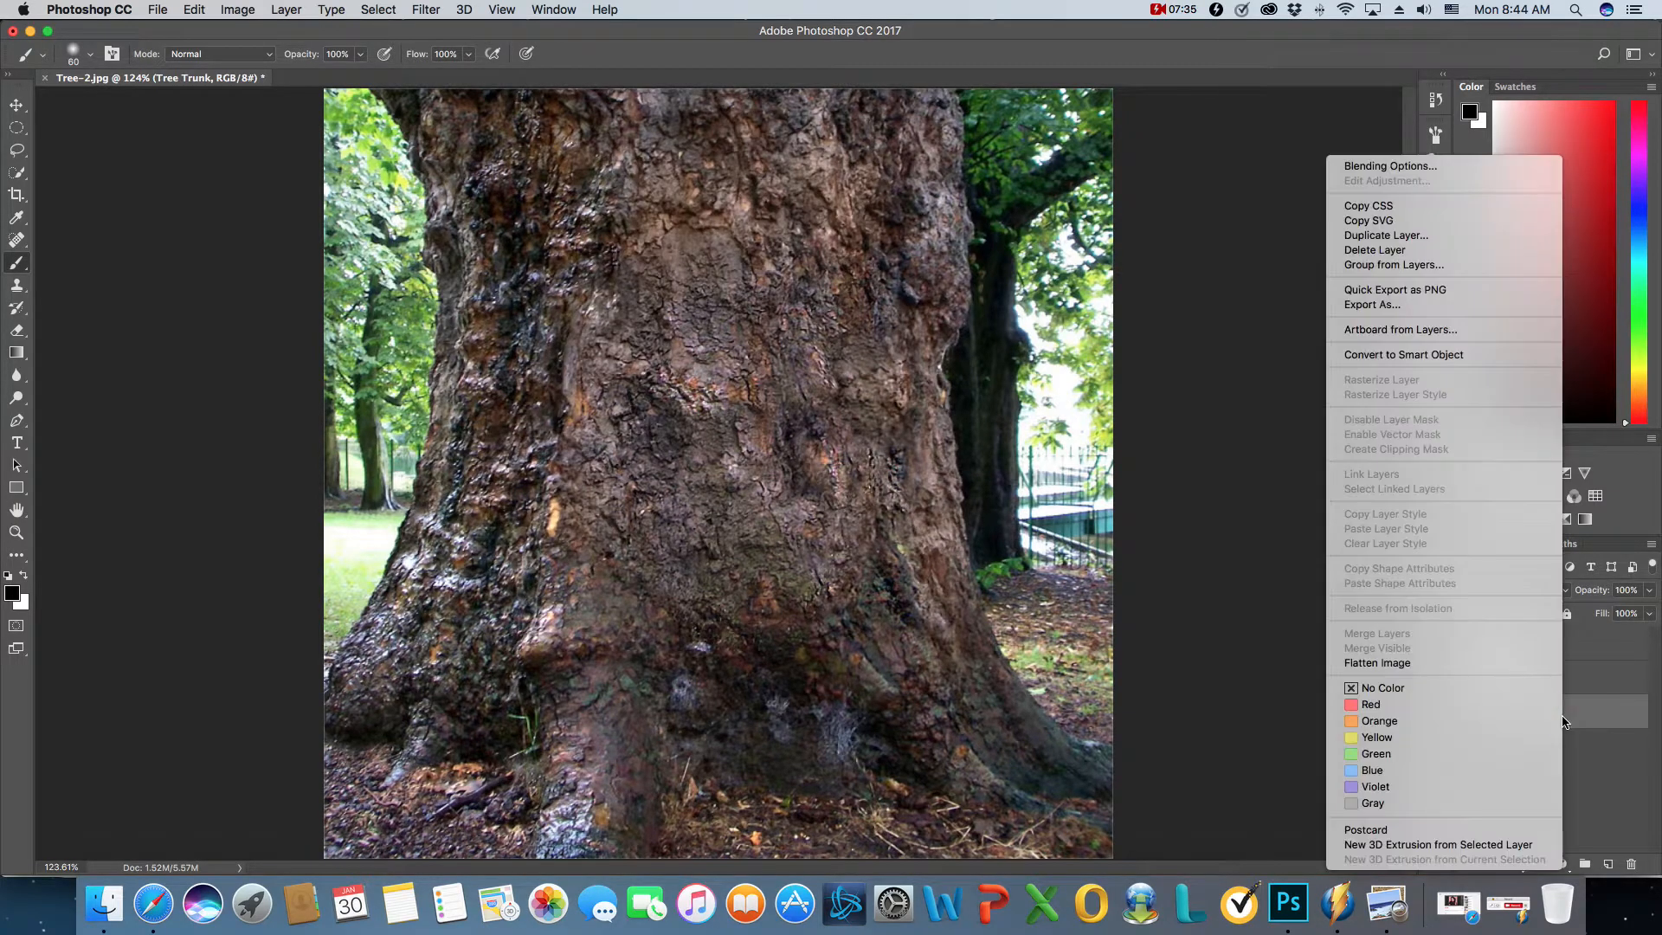
pyautogui.click(1430, 234)
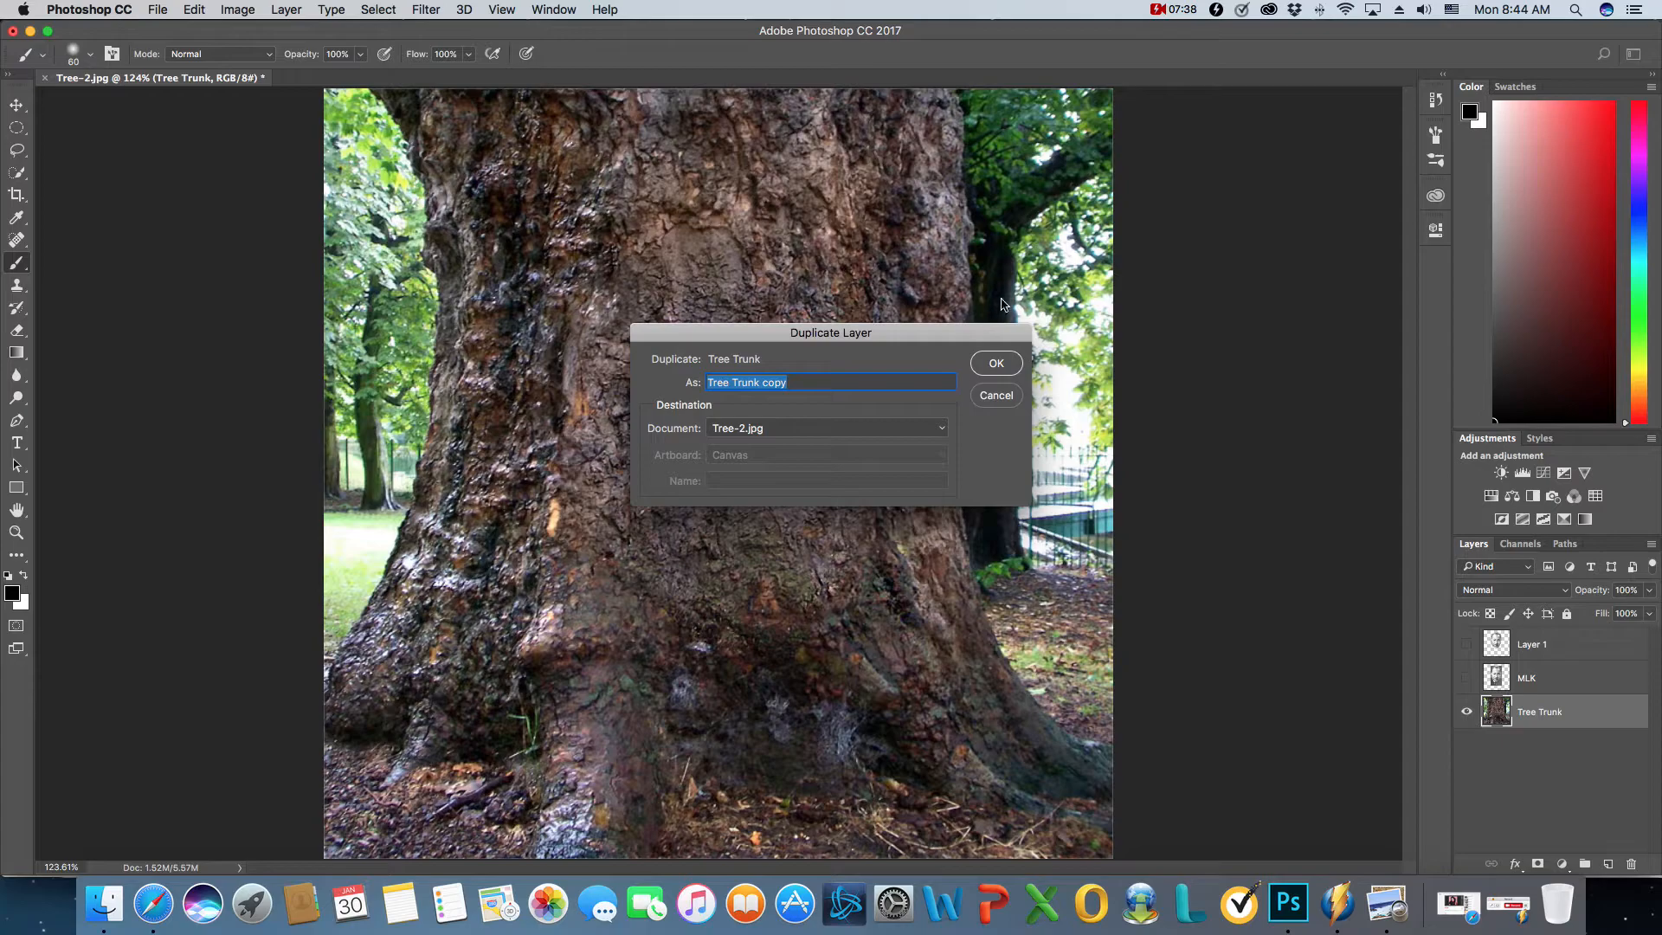
pyautogui.click(997, 364)
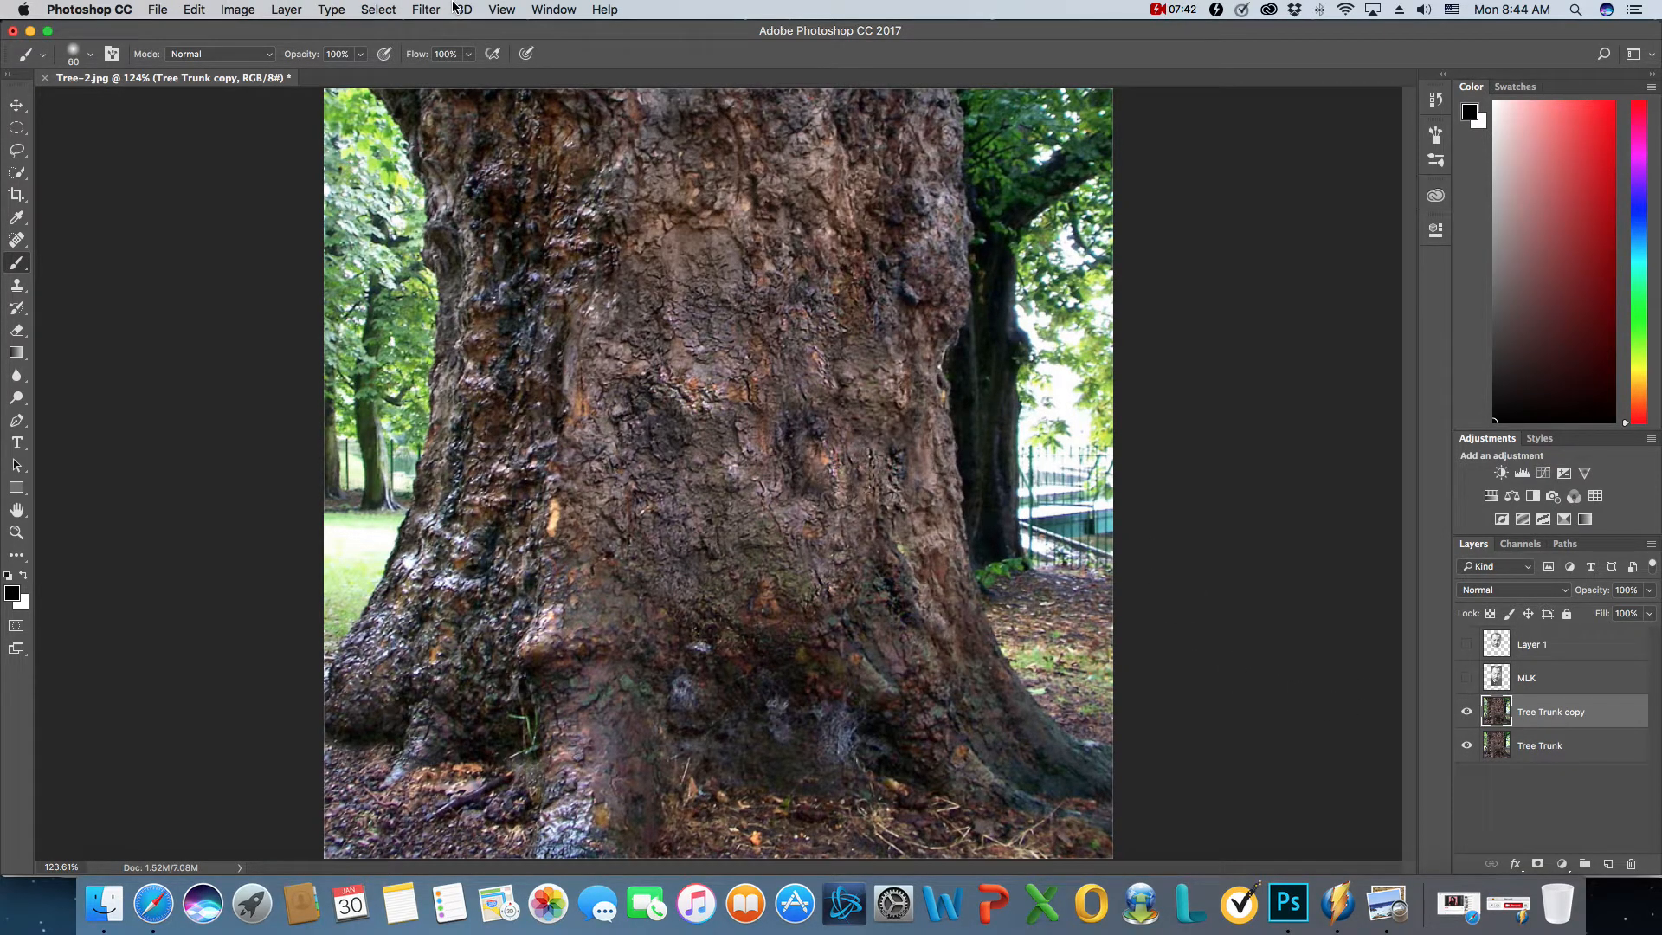
# - Apply a Gaussian Blur with a radius of 2.0 pixels to the Tree Trunk copy layer
pyautogui.click(424, 10)
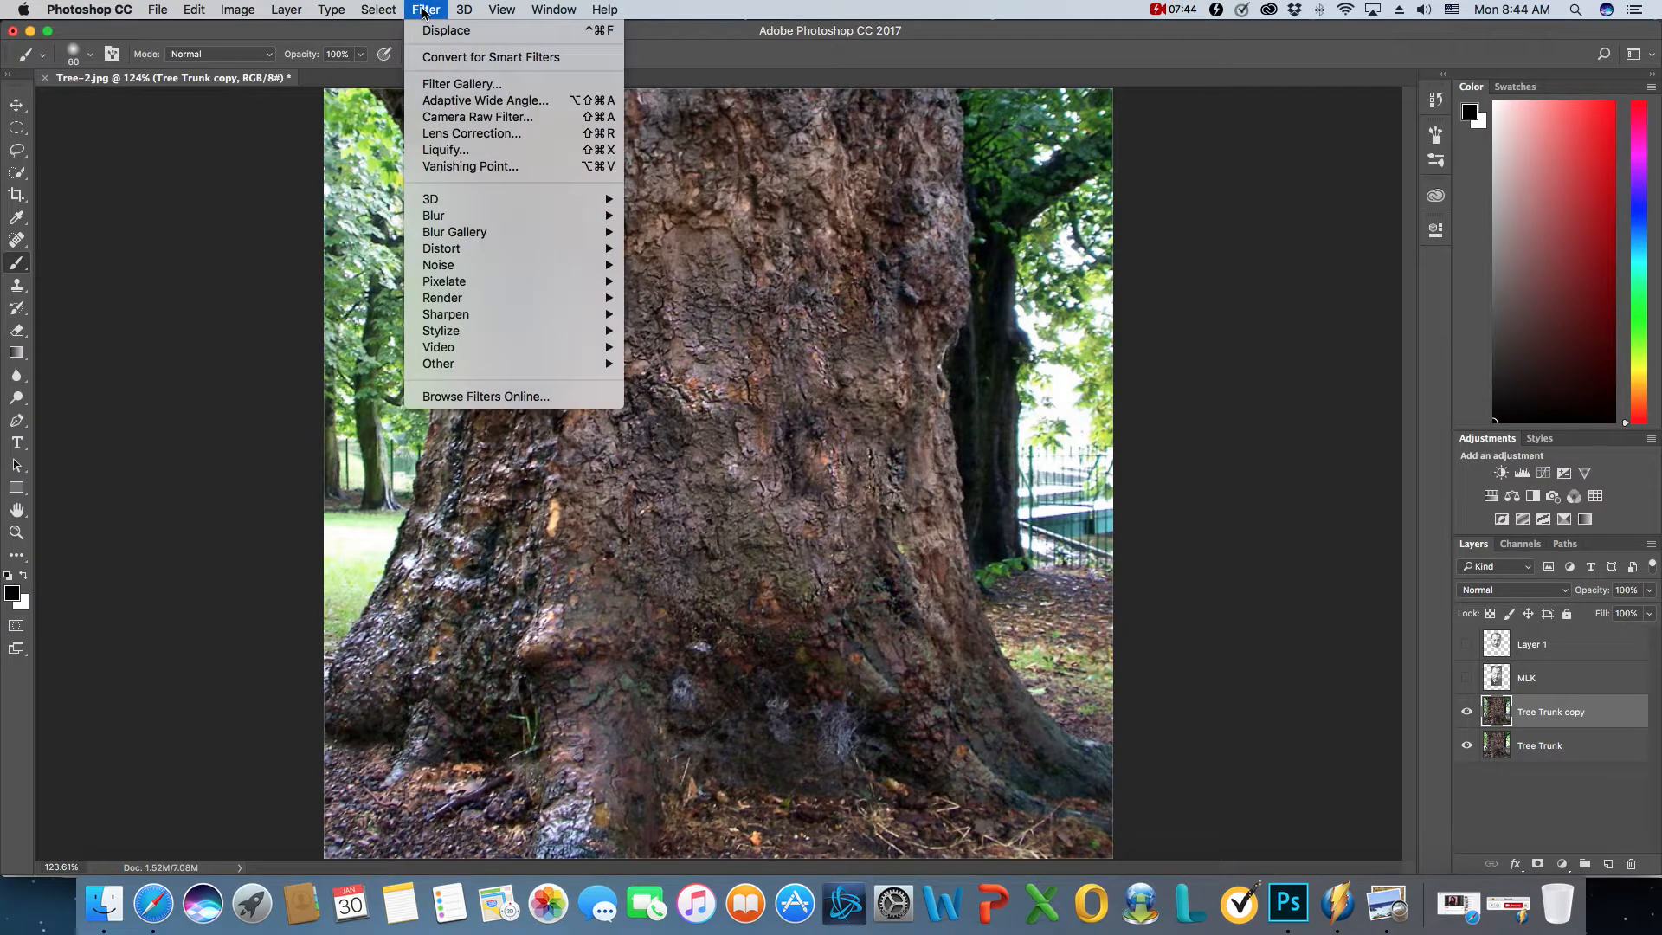
pyautogui.moveTo(488, 234)
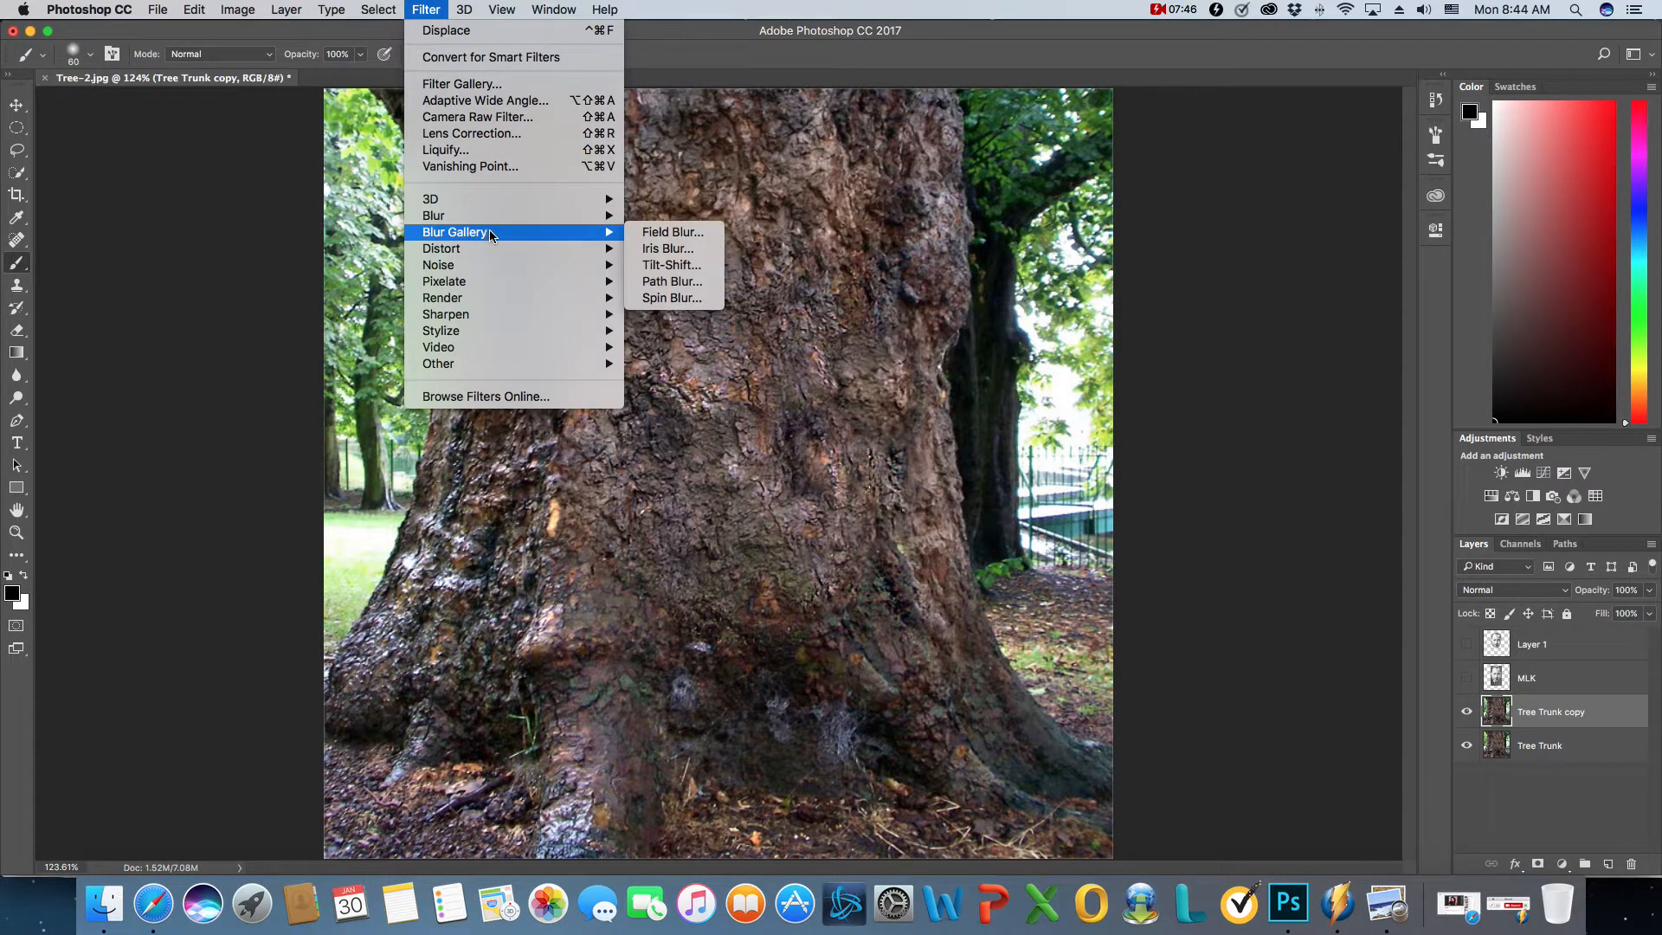
pyautogui.moveTo(526, 215)
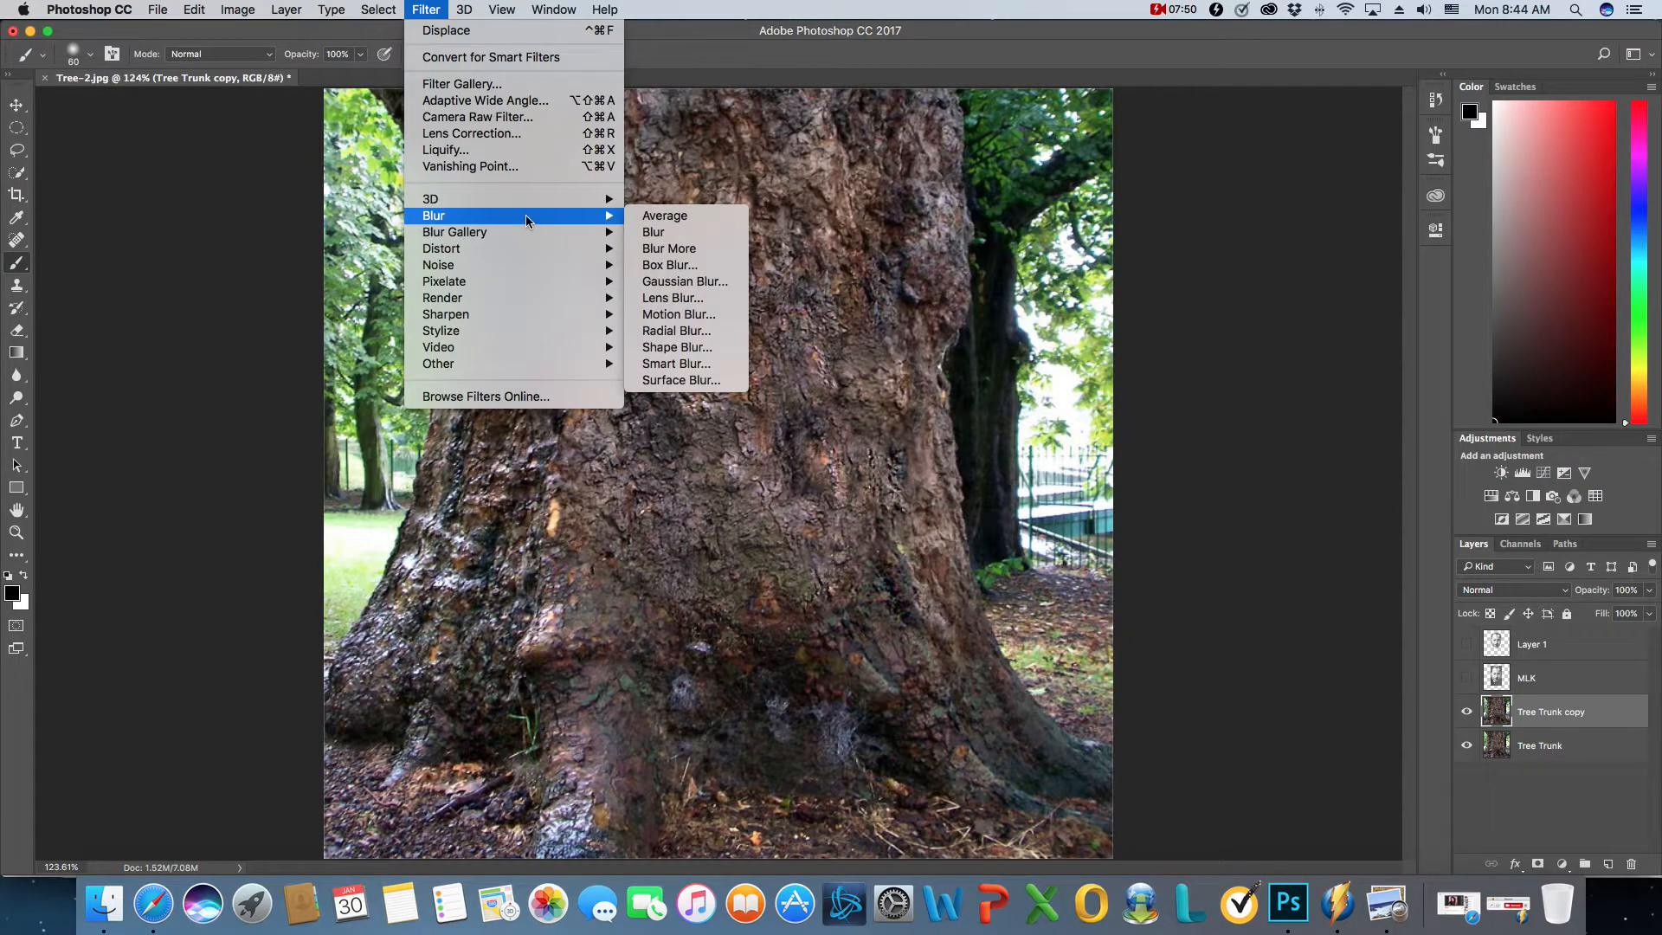
pyautogui.click(684, 281)
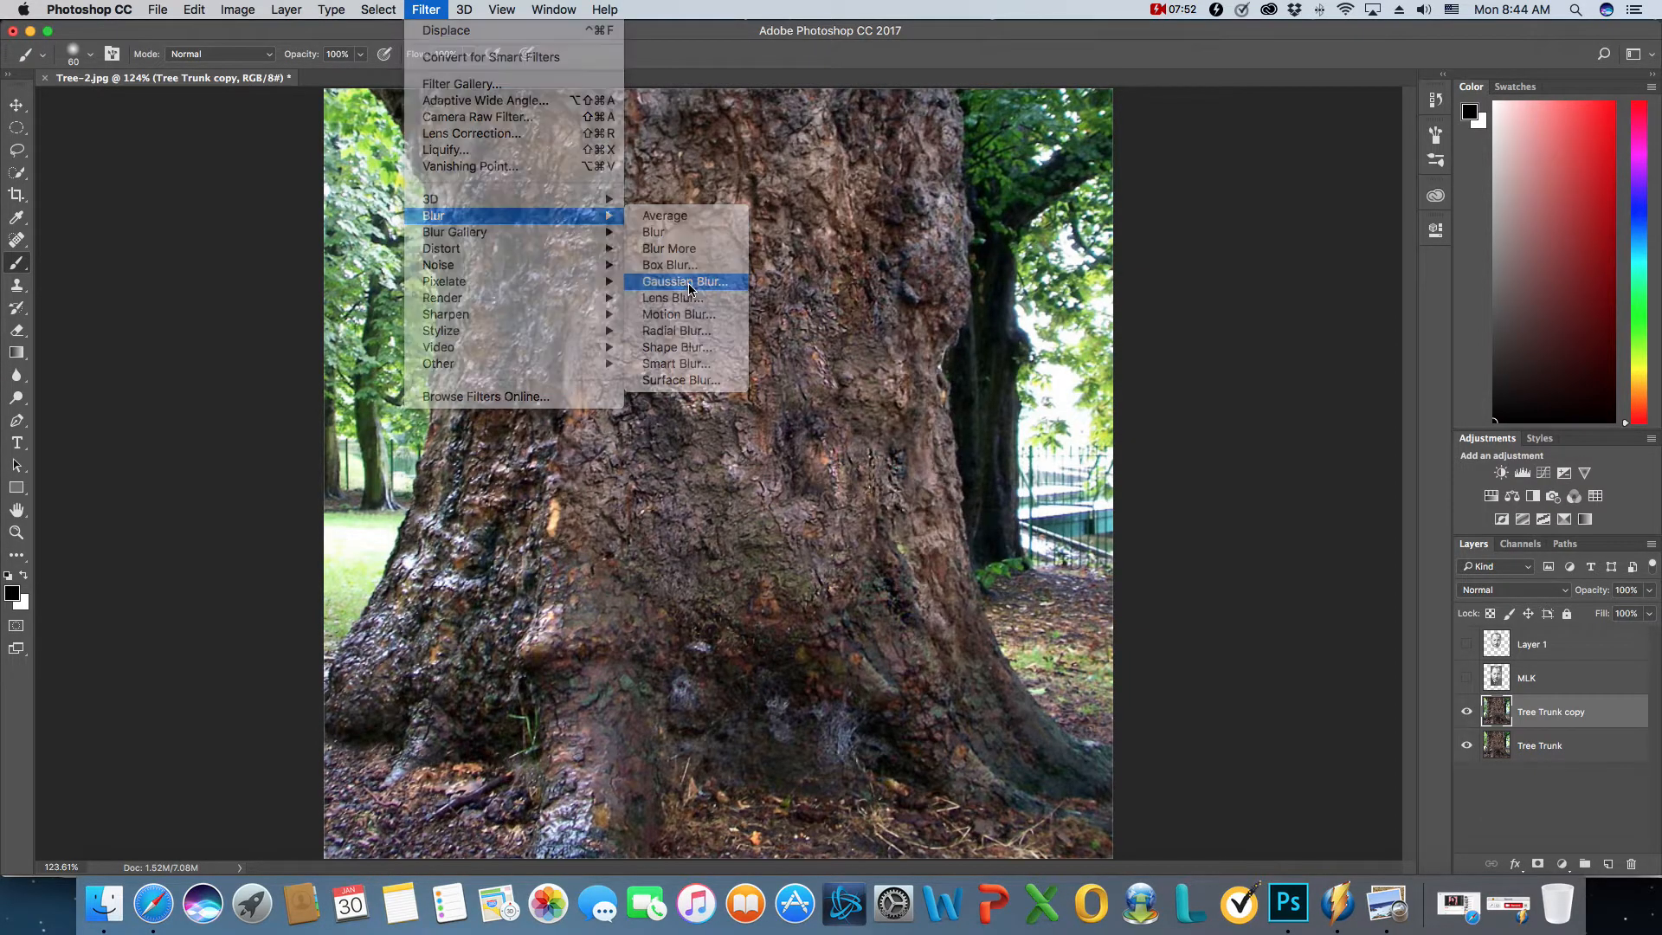
pyautogui.moveTo(773, 287); pyautogui.dragTo(1120, 132)
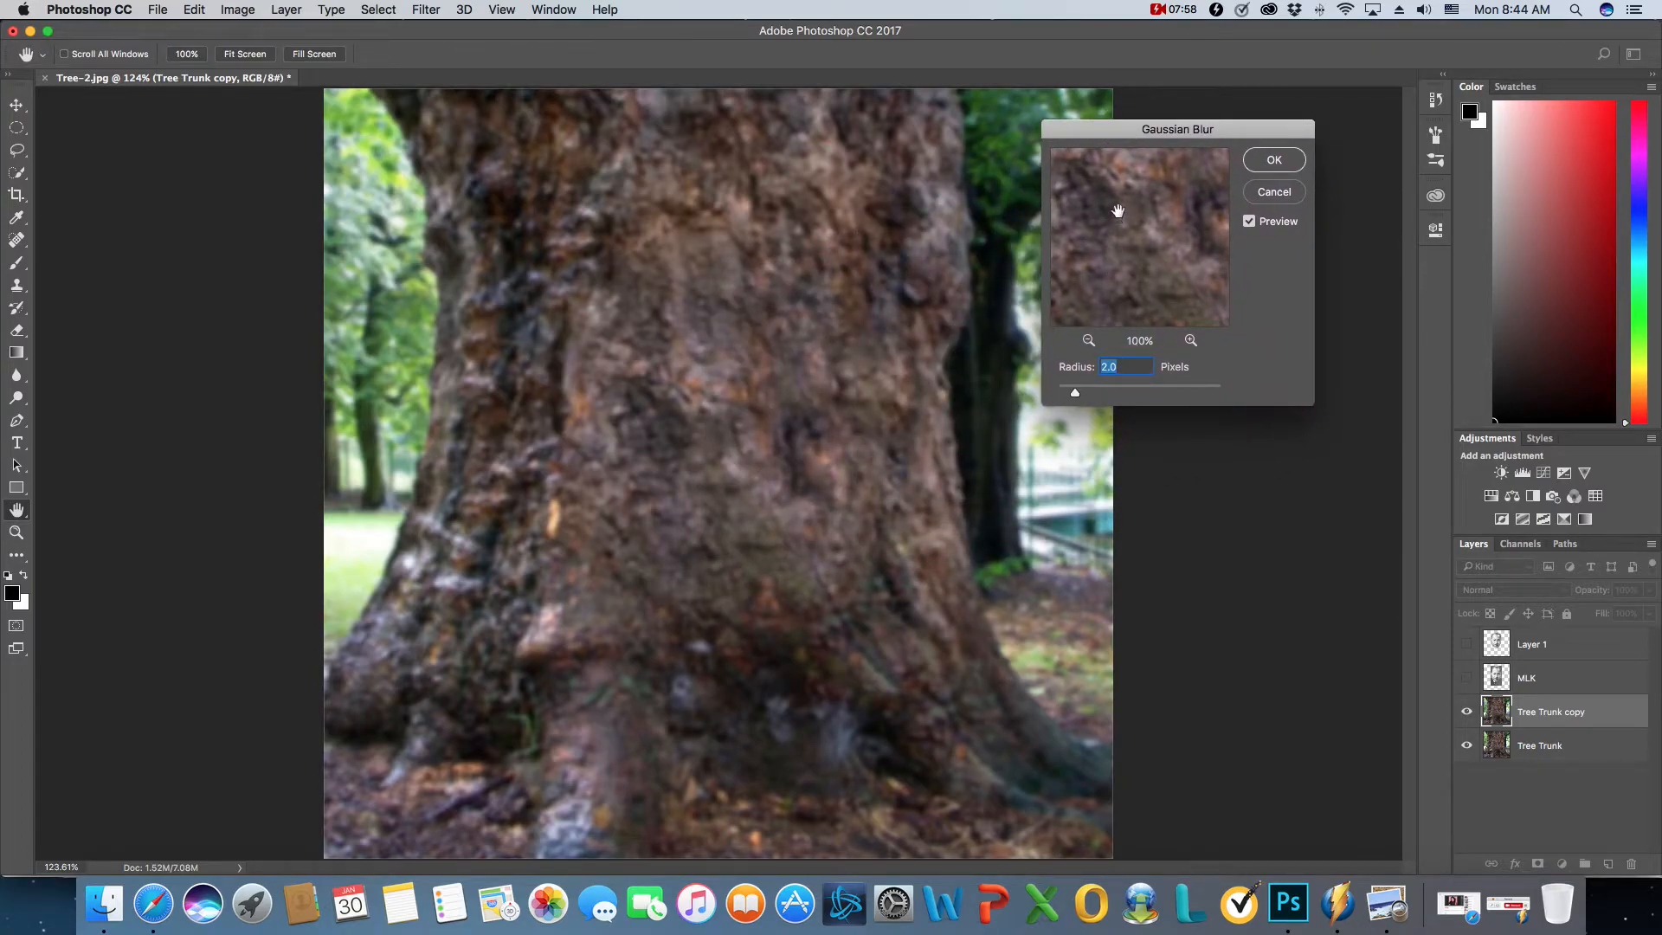
pyautogui.moveTo(1140, 231)
pyautogui.mouseDown()
pyautogui.moveTo(1154, 275)
pyautogui.moveTo(1110, 252)
pyautogui.moveTo(1168, 241)
pyautogui.mouseUp()
pyautogui.moveTo(1086, 394); pyautogui.dragTo(1056, 409)
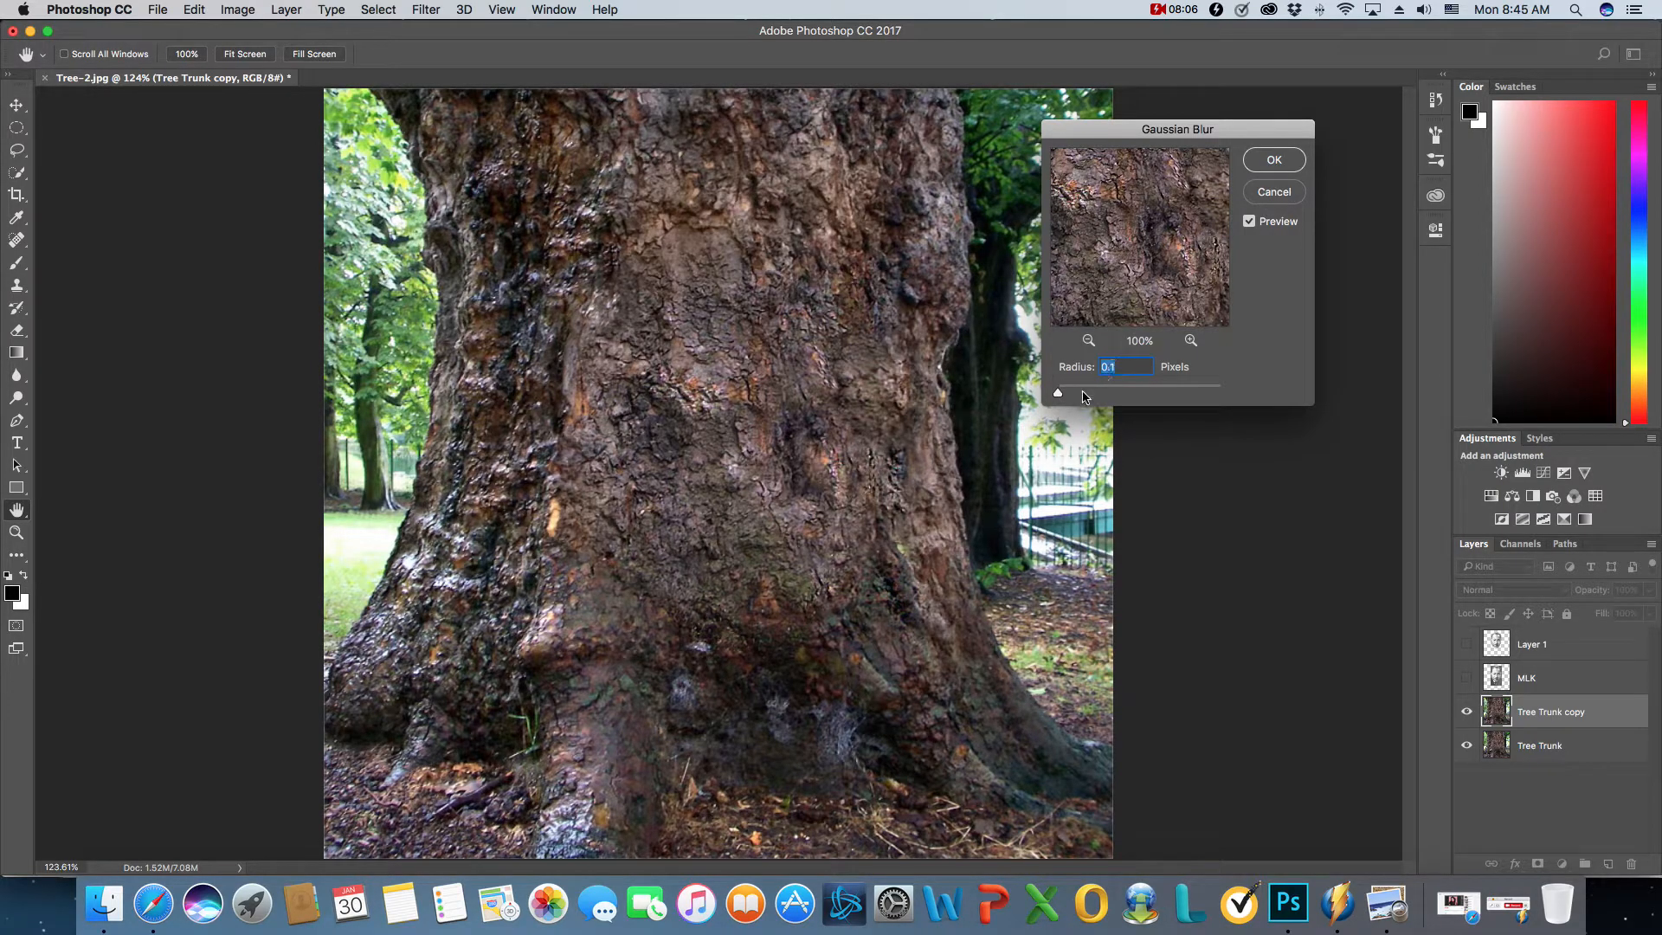
pyautogui.moveTo(1059, 399); pyautogui.dragTo(1075, 398)
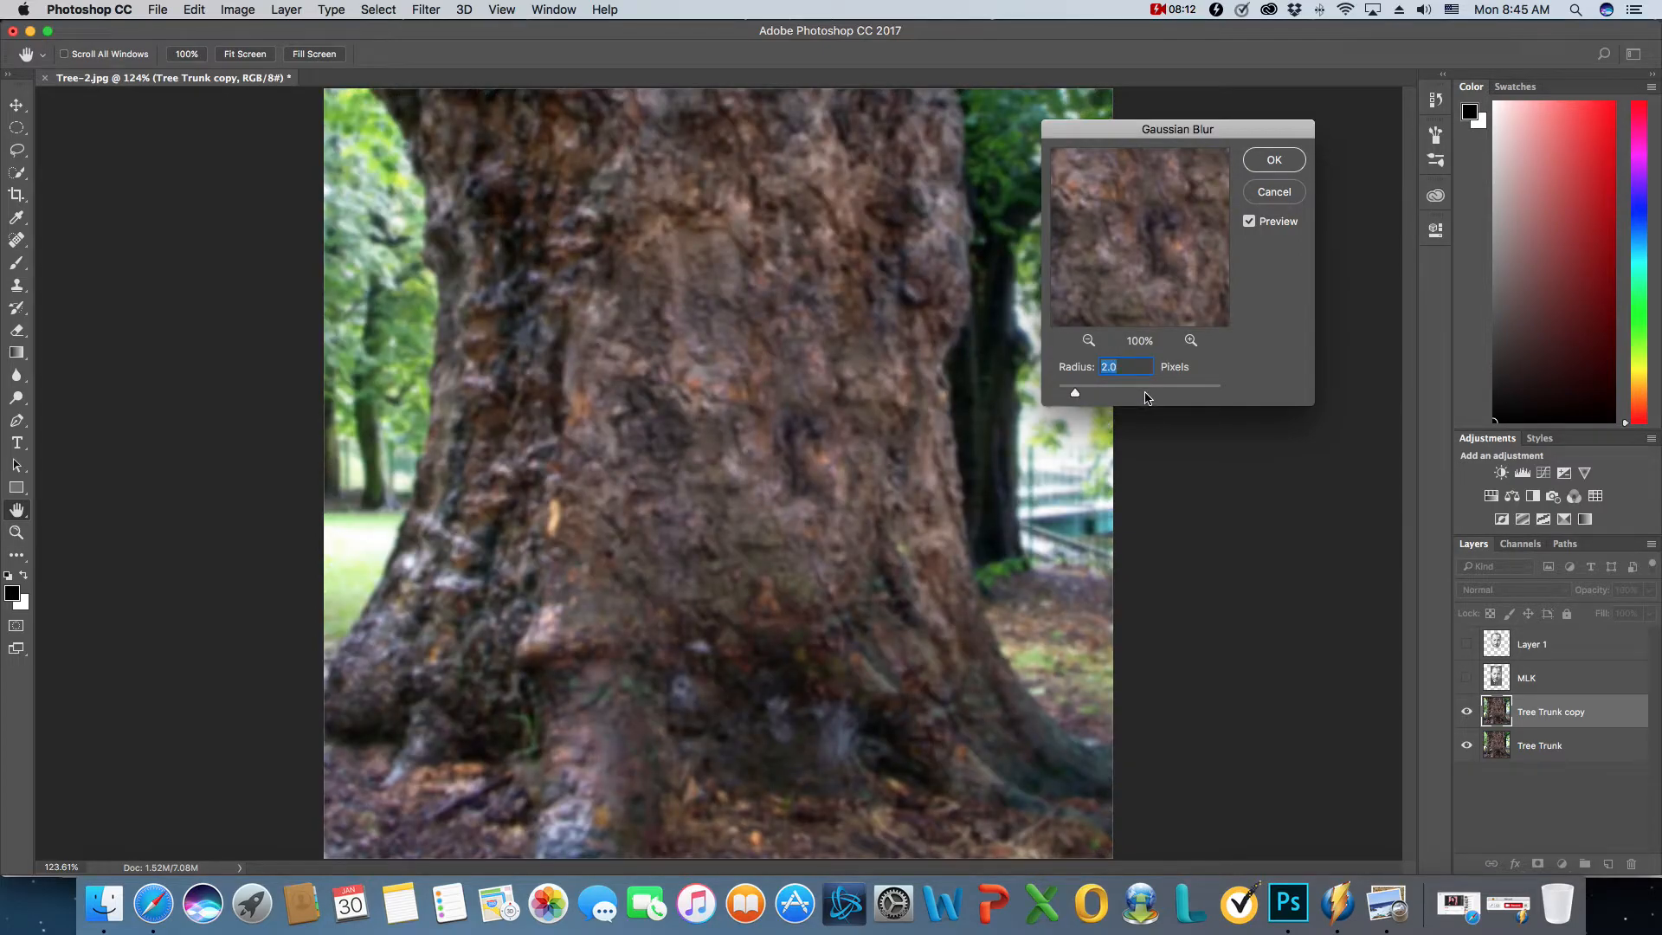
pyautogui.click(1274, 161)
pyautogui.press('b')
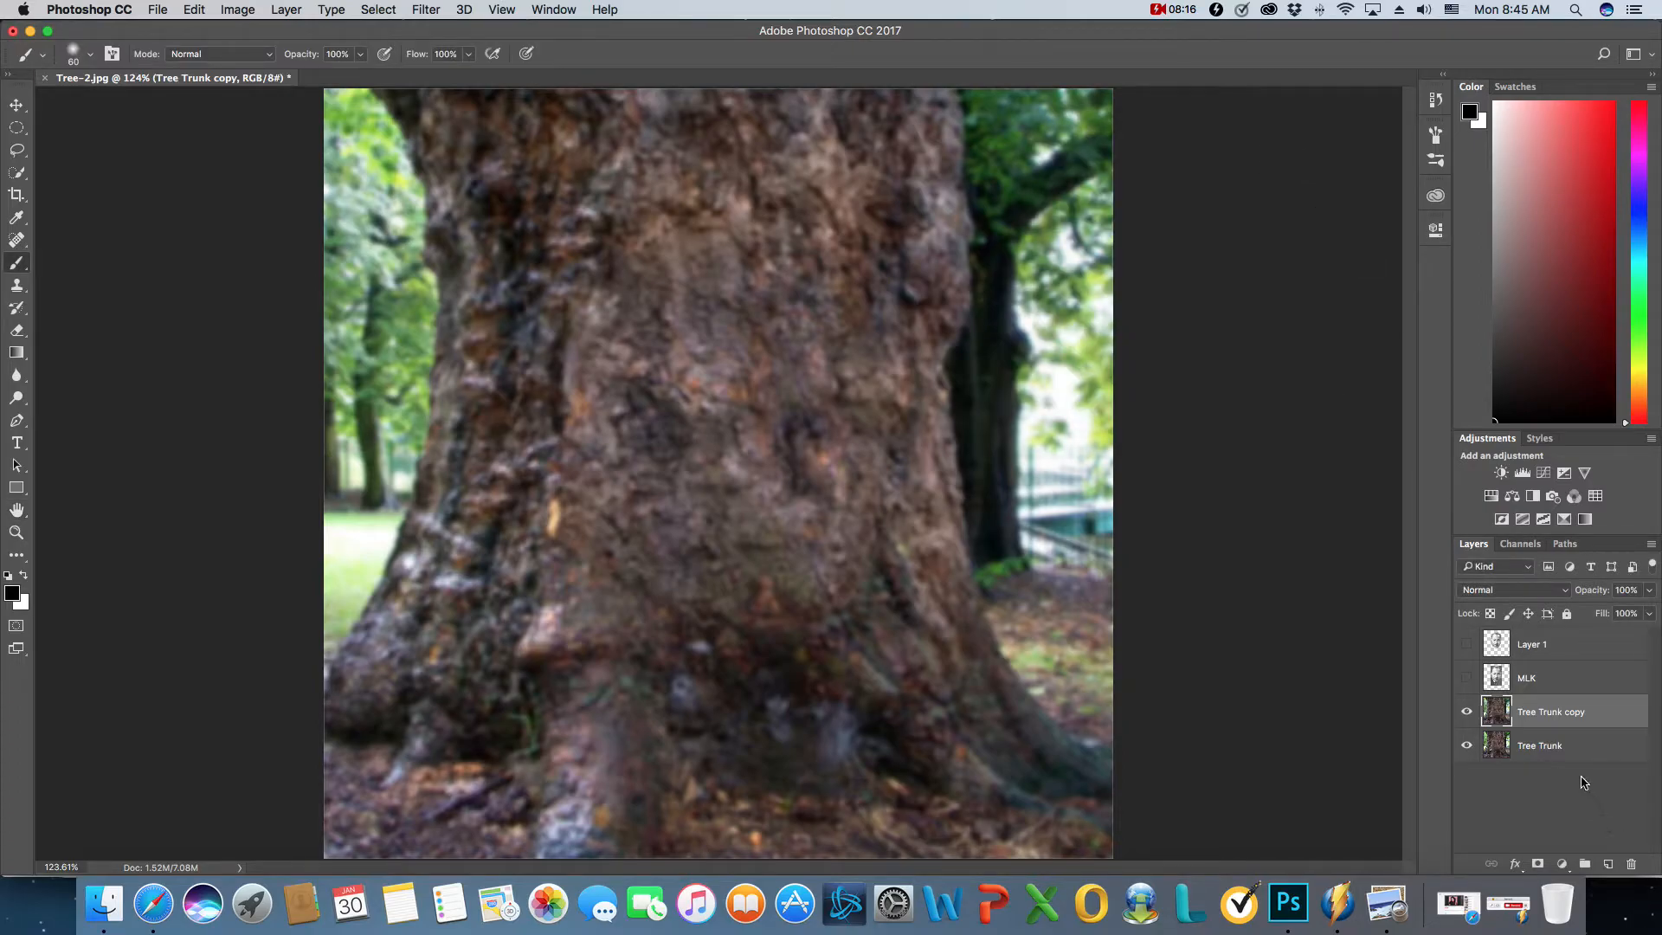
pyautogui.click(1555, 749)
pyautogui.click(1564, 714)
pyautogui.click(1508, 904)
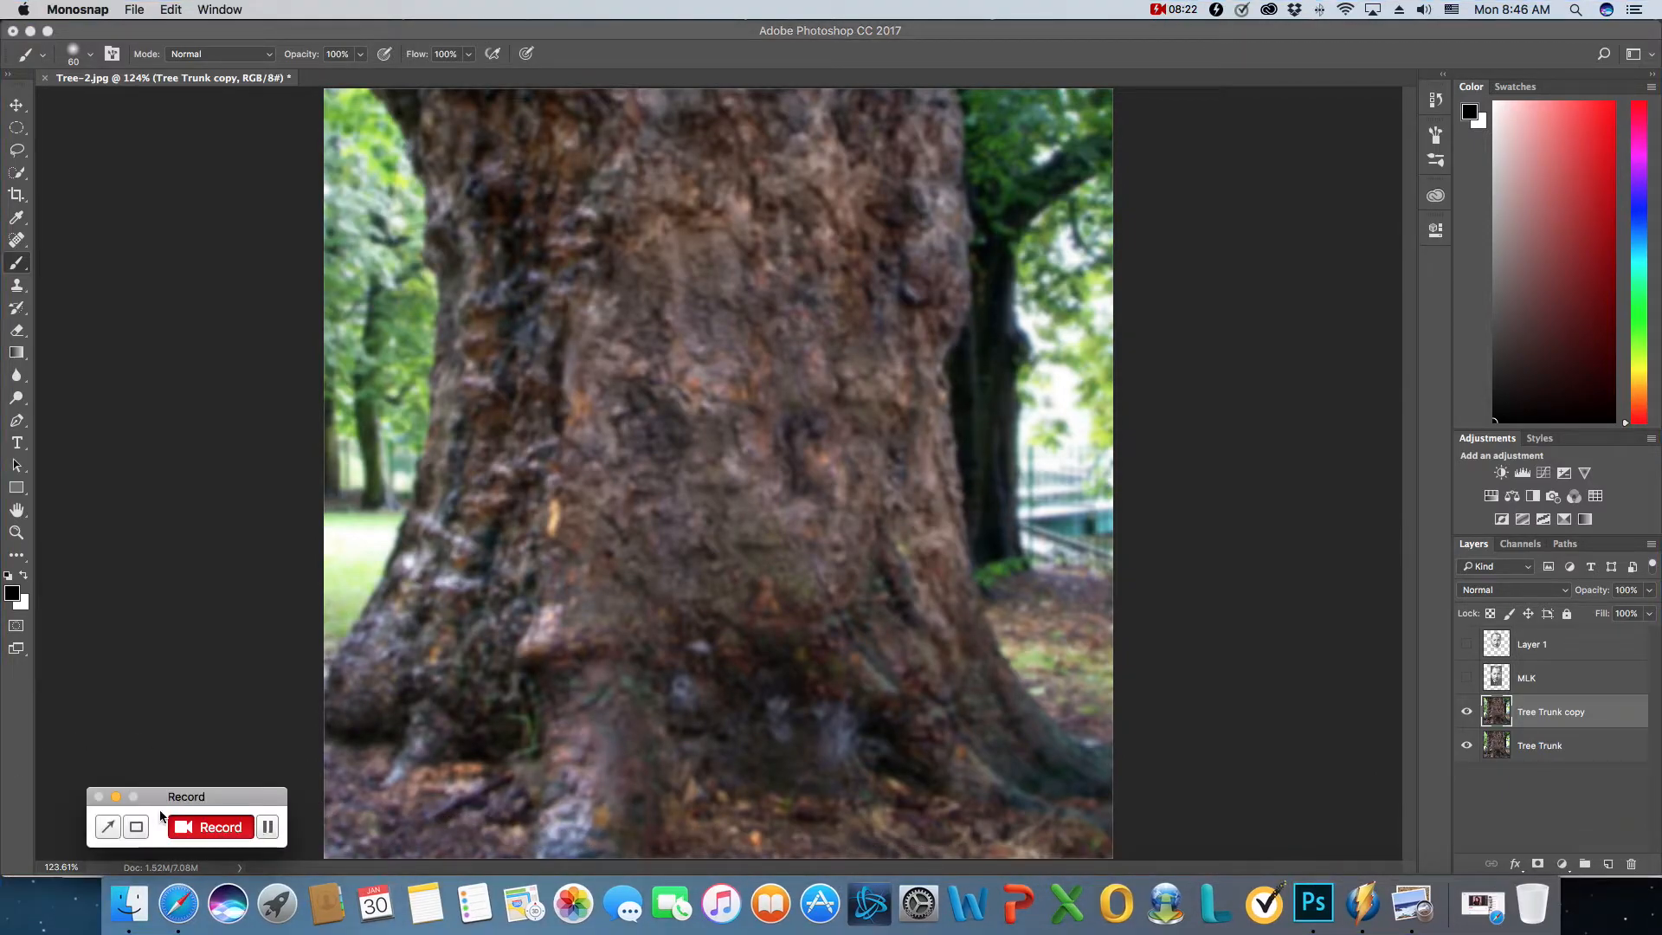
pyautogui.click(116, 796)
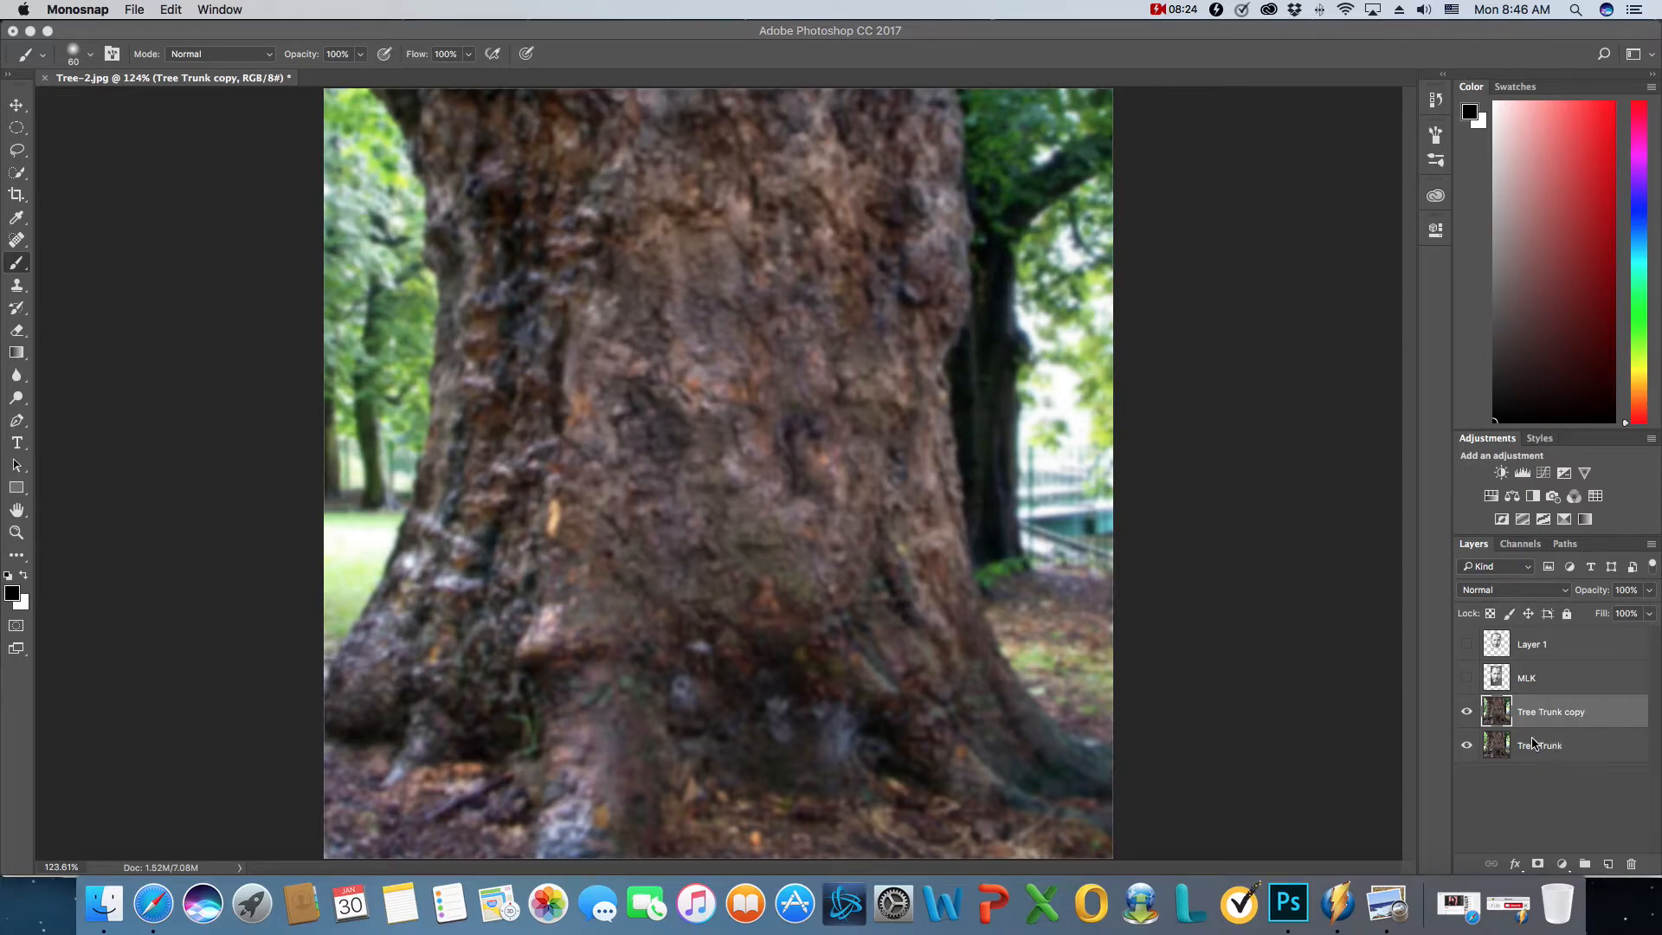
pyautogui.click(1466, 746)
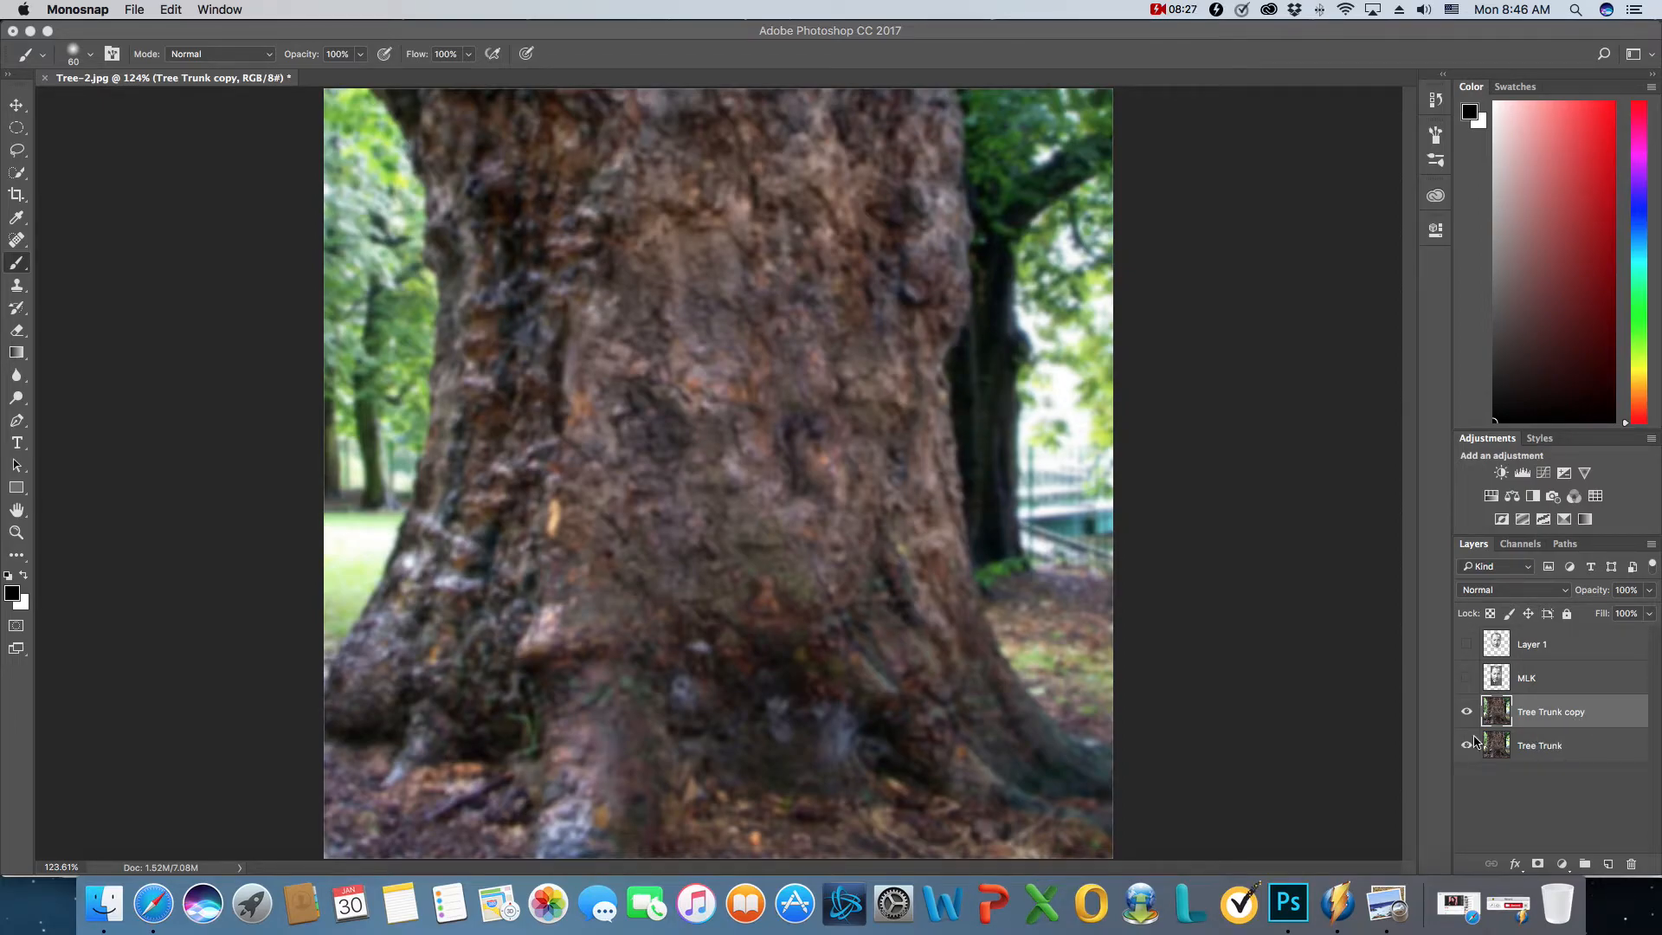
# - Duplicate the blurred Tree Trunk copy layer into a new document named Dispacement
pyautogui.rightClick(1581, 715)
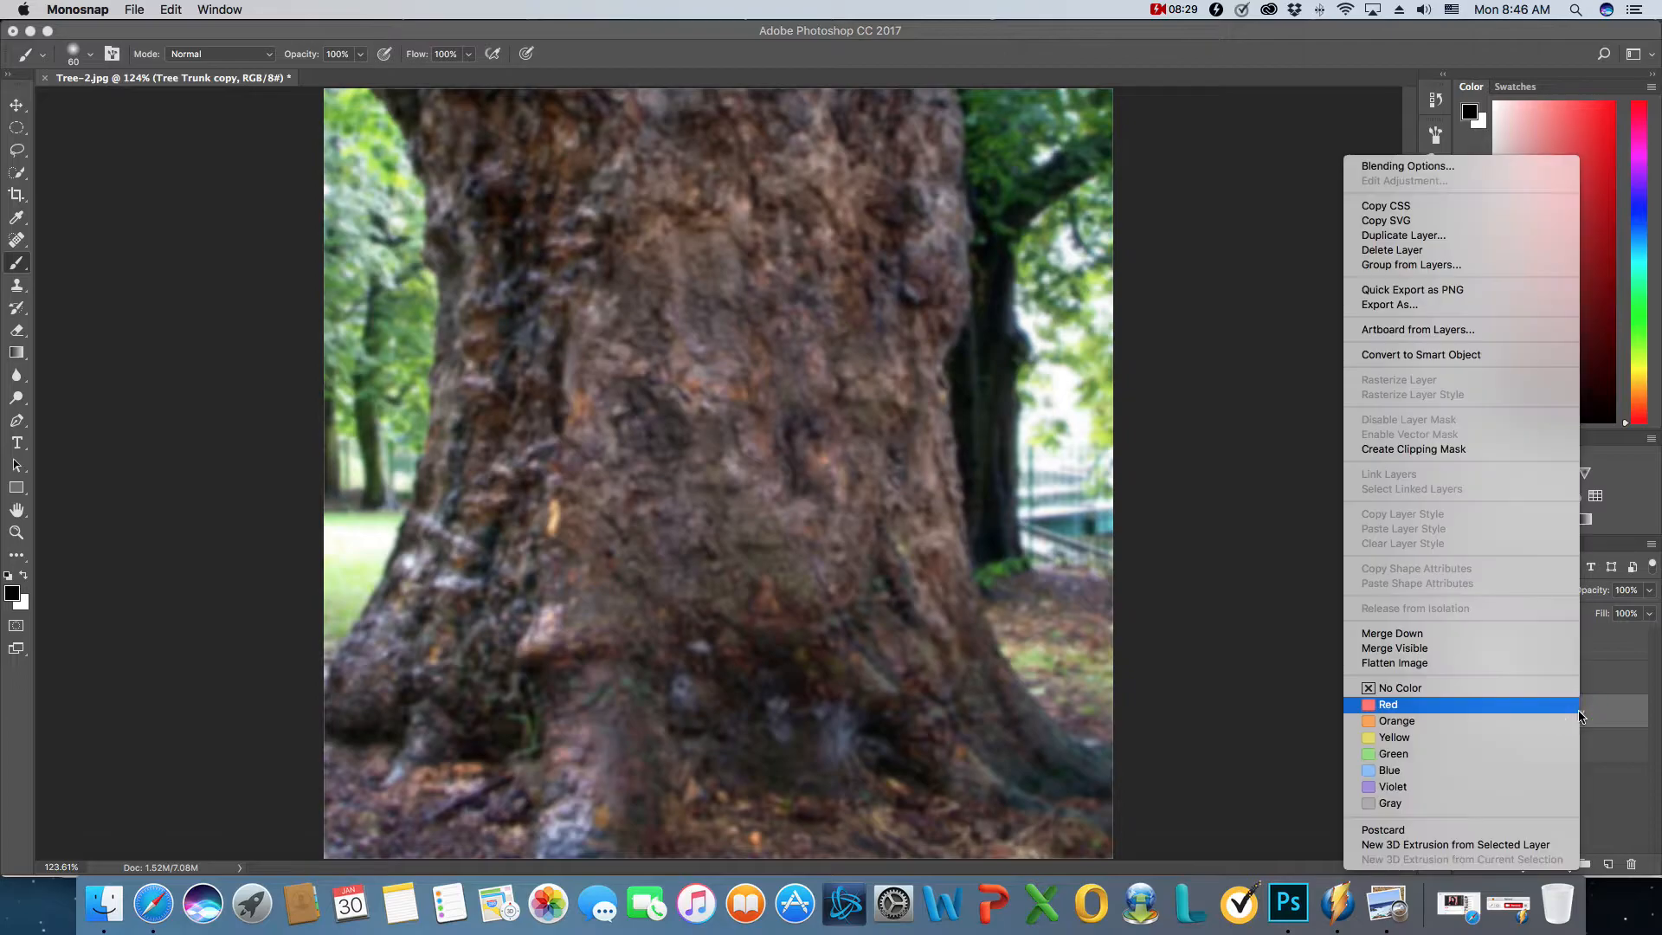
pyautogui.click(1493, 234)
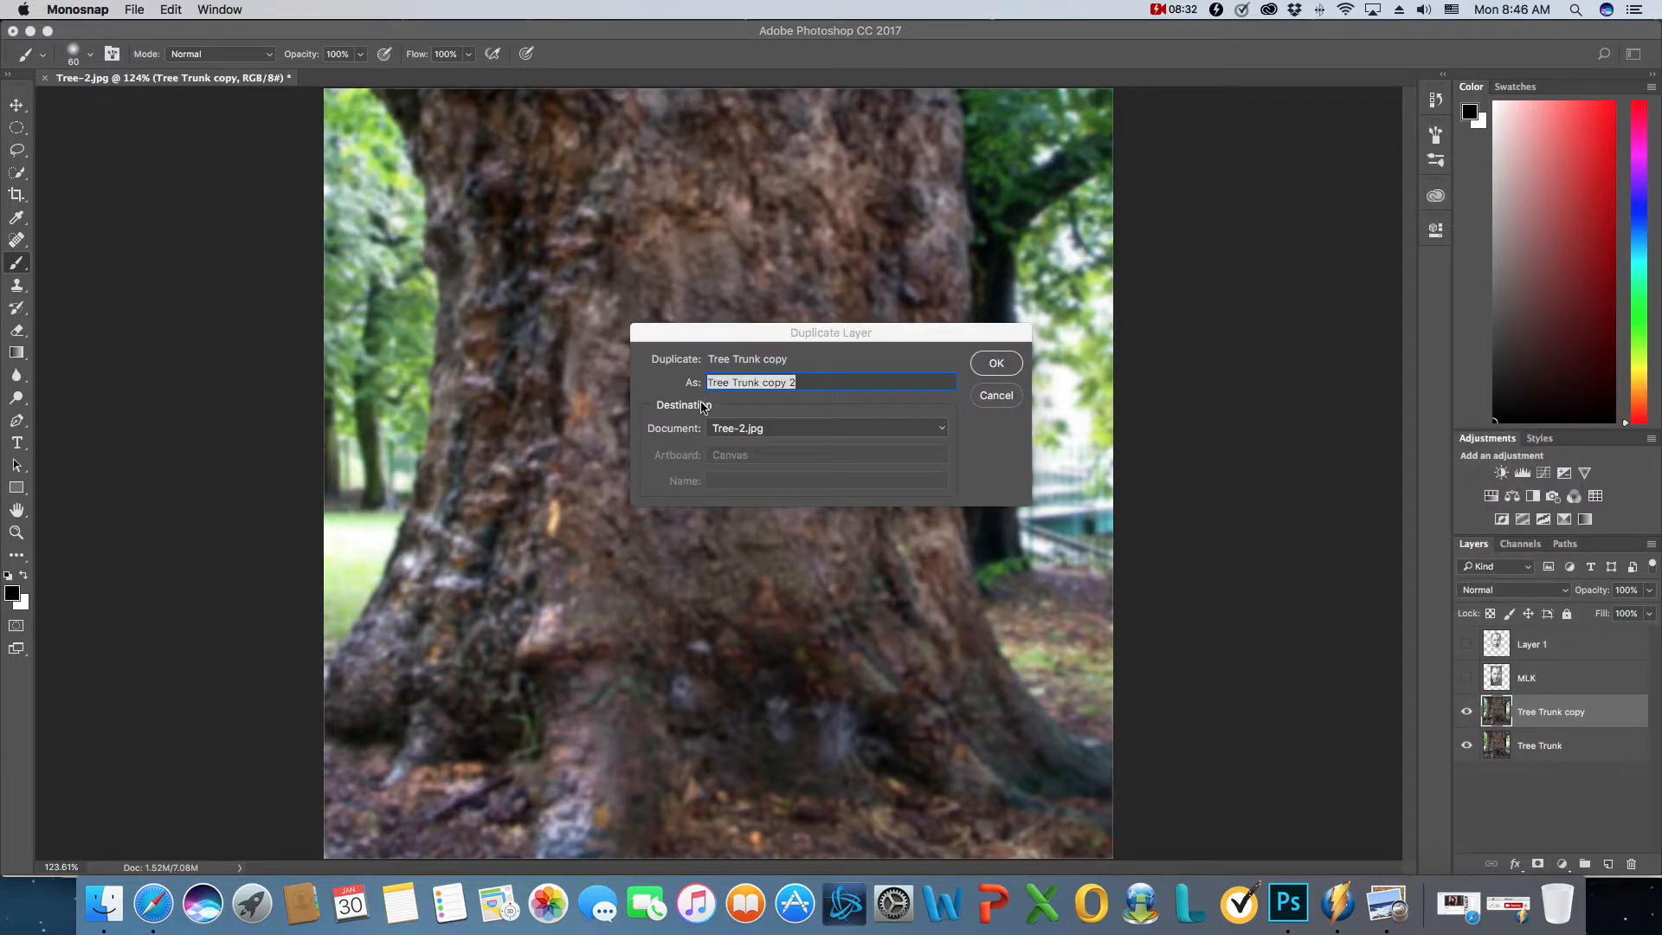
pyautogui.click(771, 434)
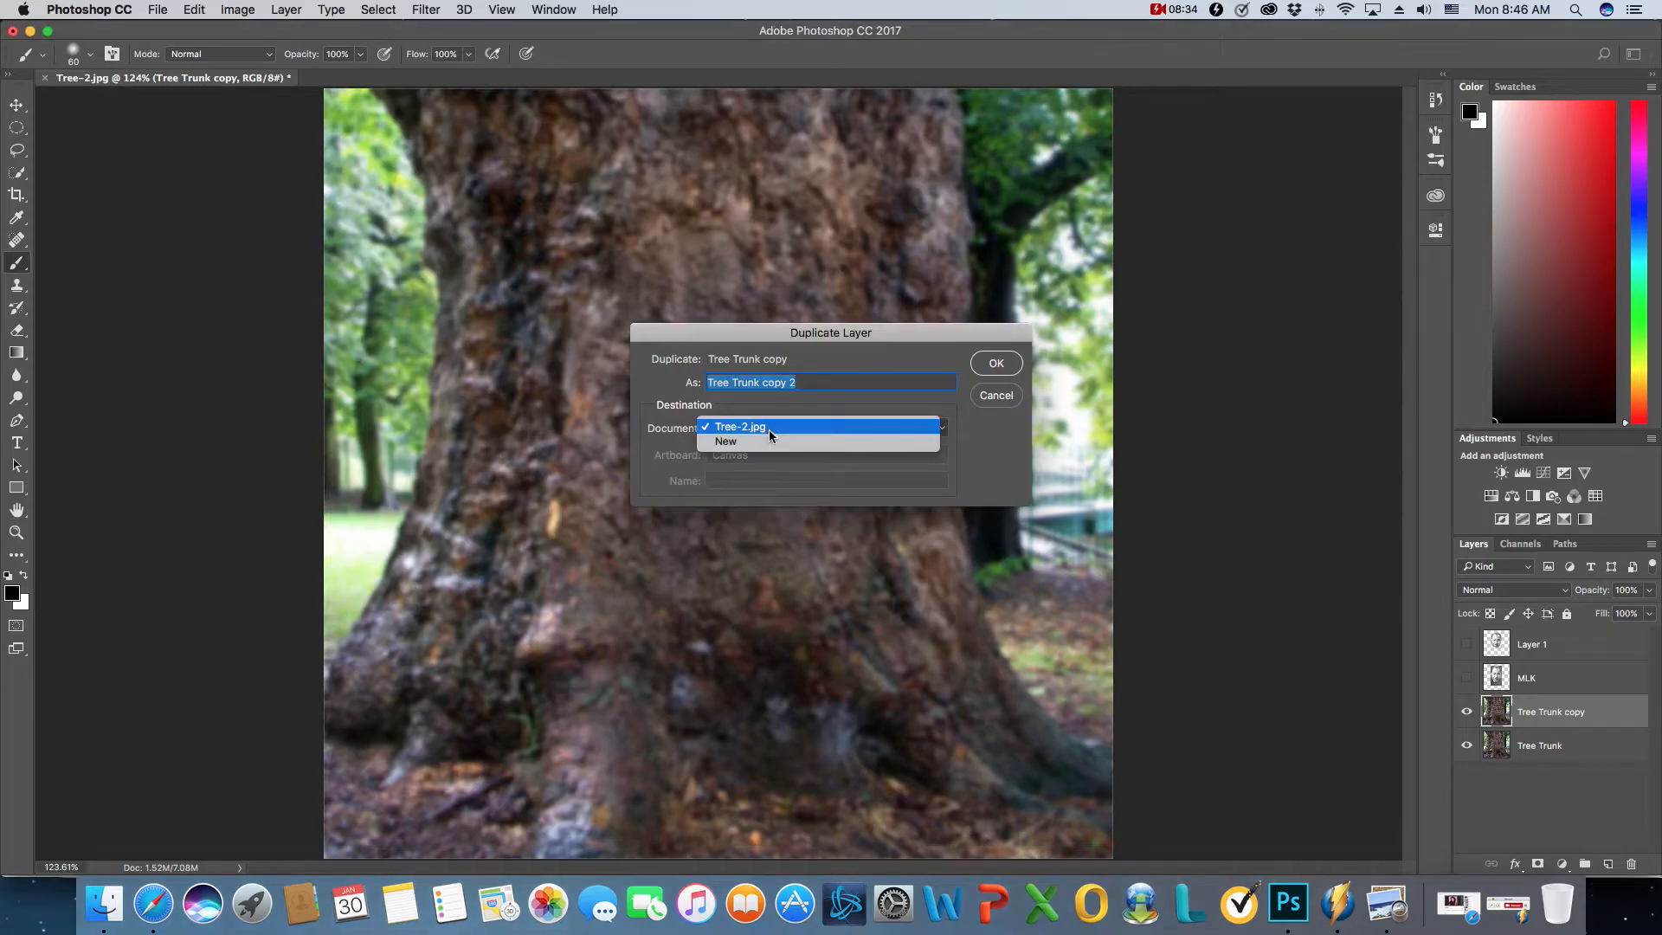
pyautogui.click(769, 443)
pyautogui.click(779, 479)
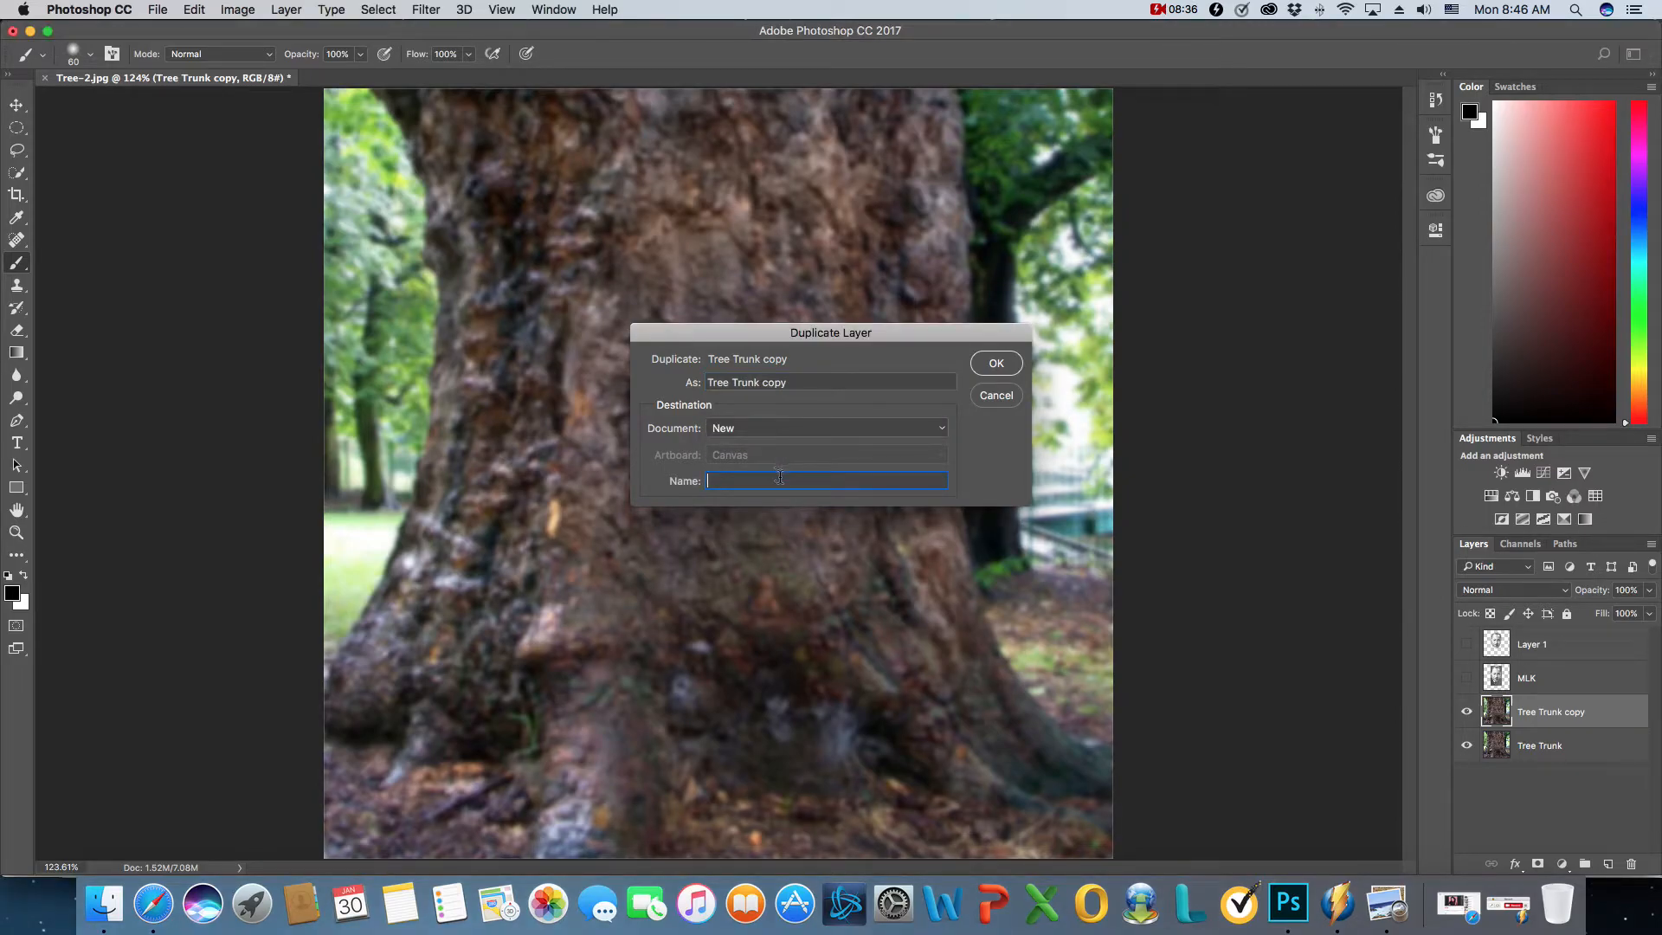
pyautogui.write('Dispacement')
pyautogui.click(995, 362)
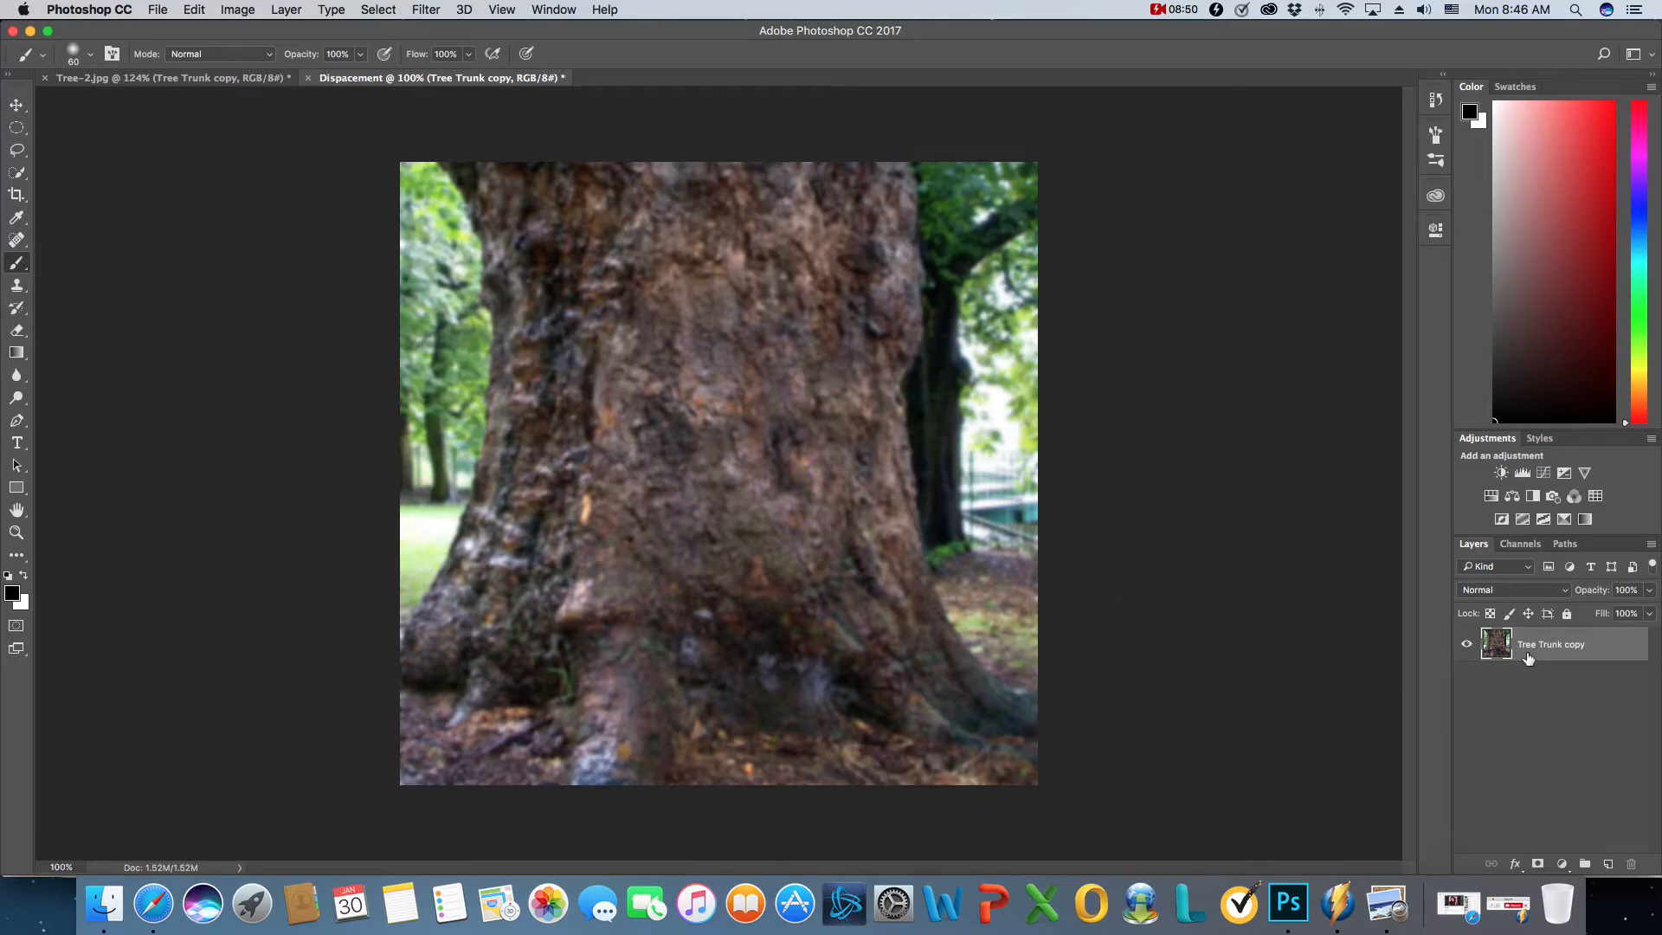
# - Close the Dispacement document, saving it to the Desktop as Dispacement.psd in Photoshop format with Maximize Compatibility on
pyautogui.click(307, 77)
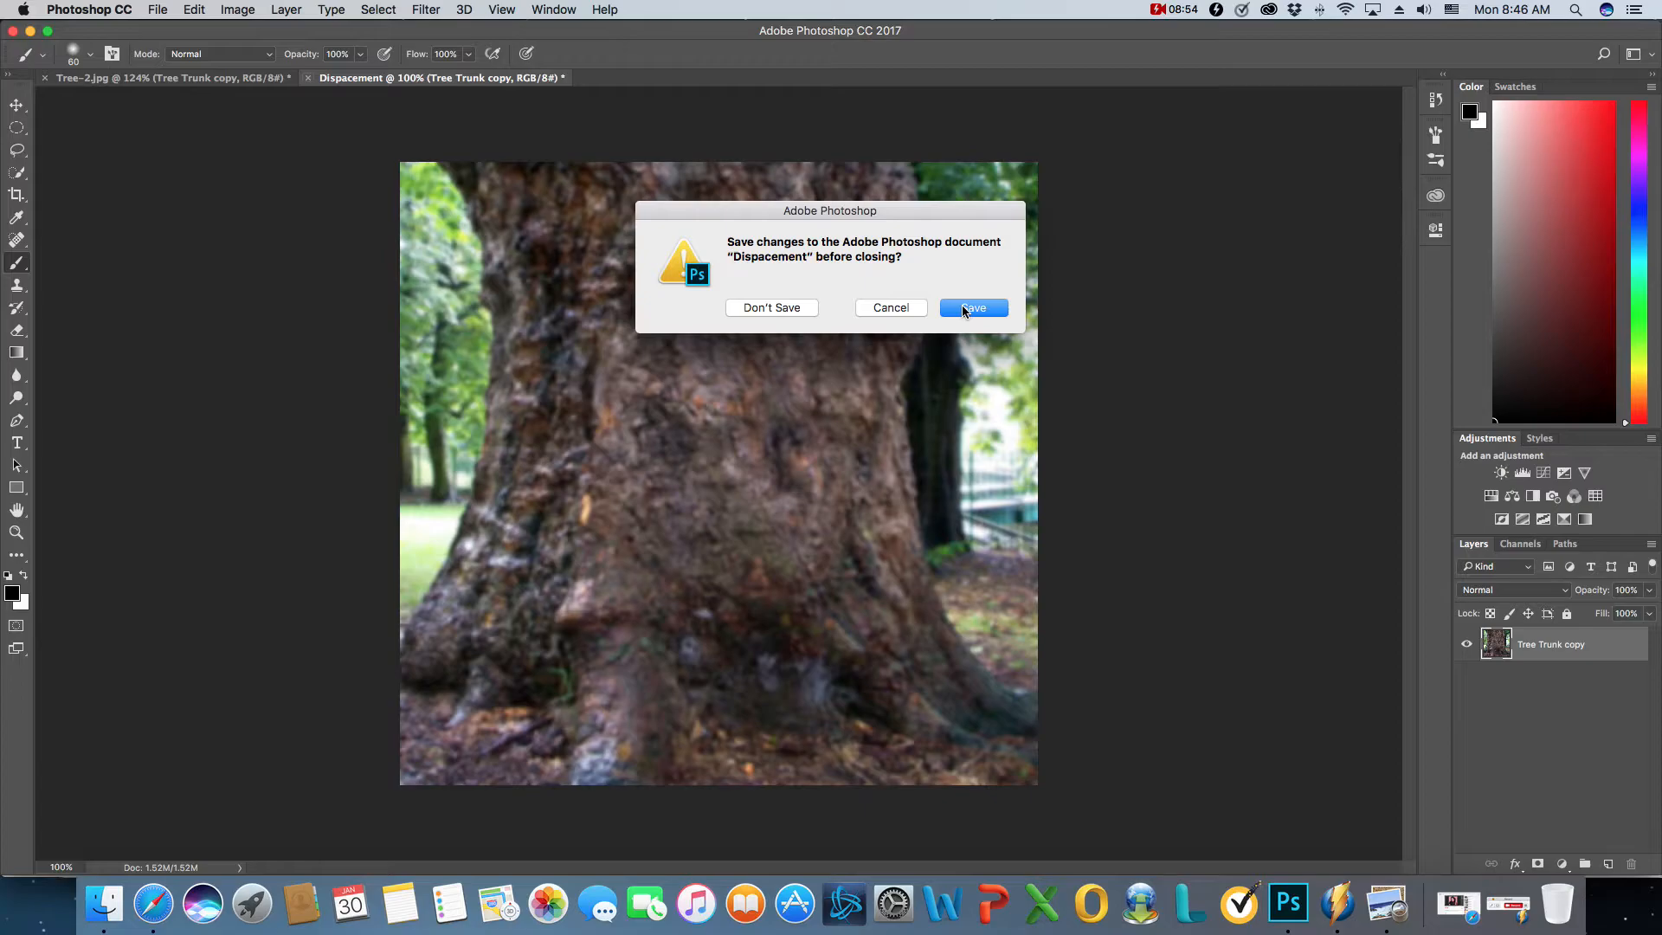
pyautogui.click(964, 310)
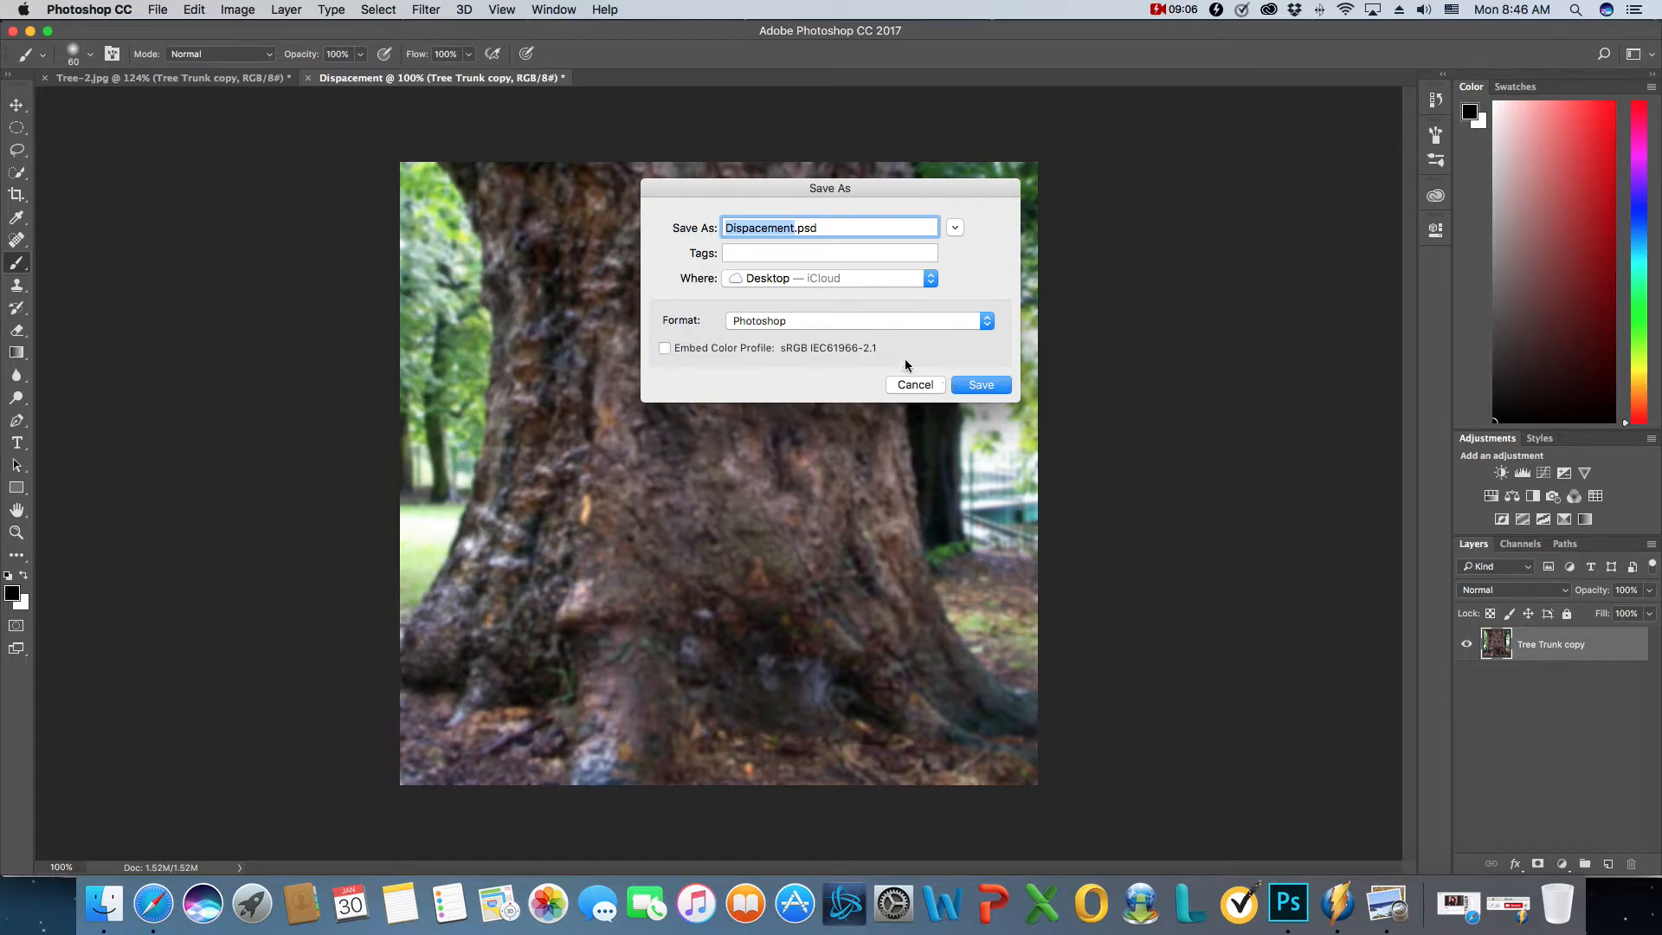
pyautogui.click(978, 384)
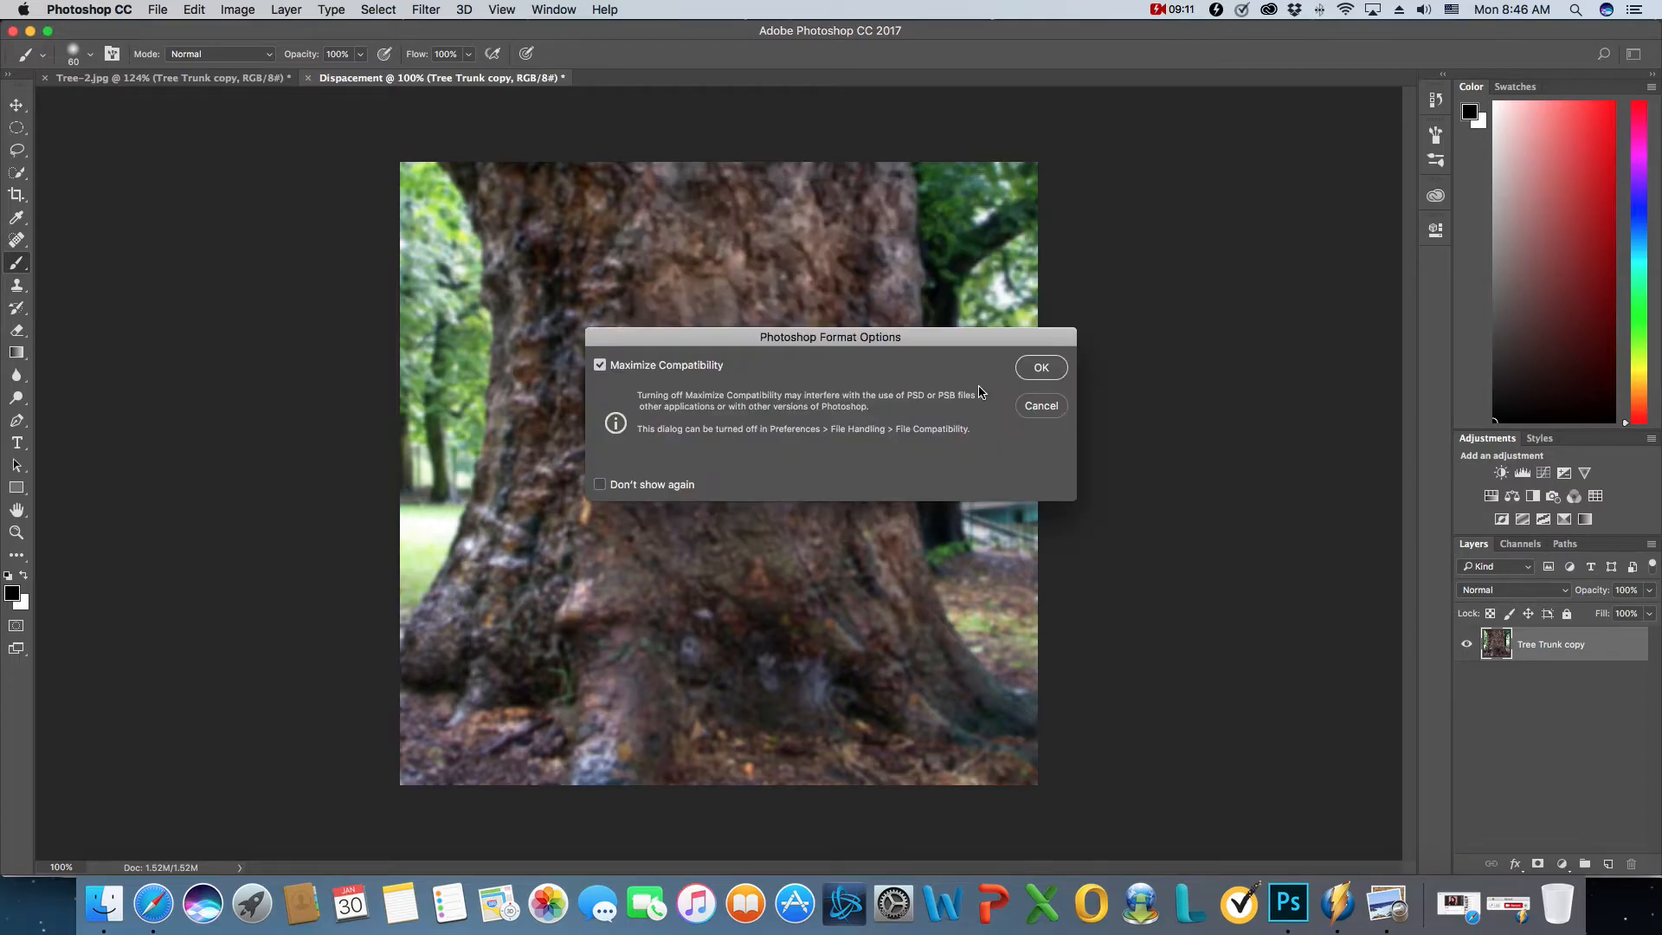
pyautogui.click(1030, 369)
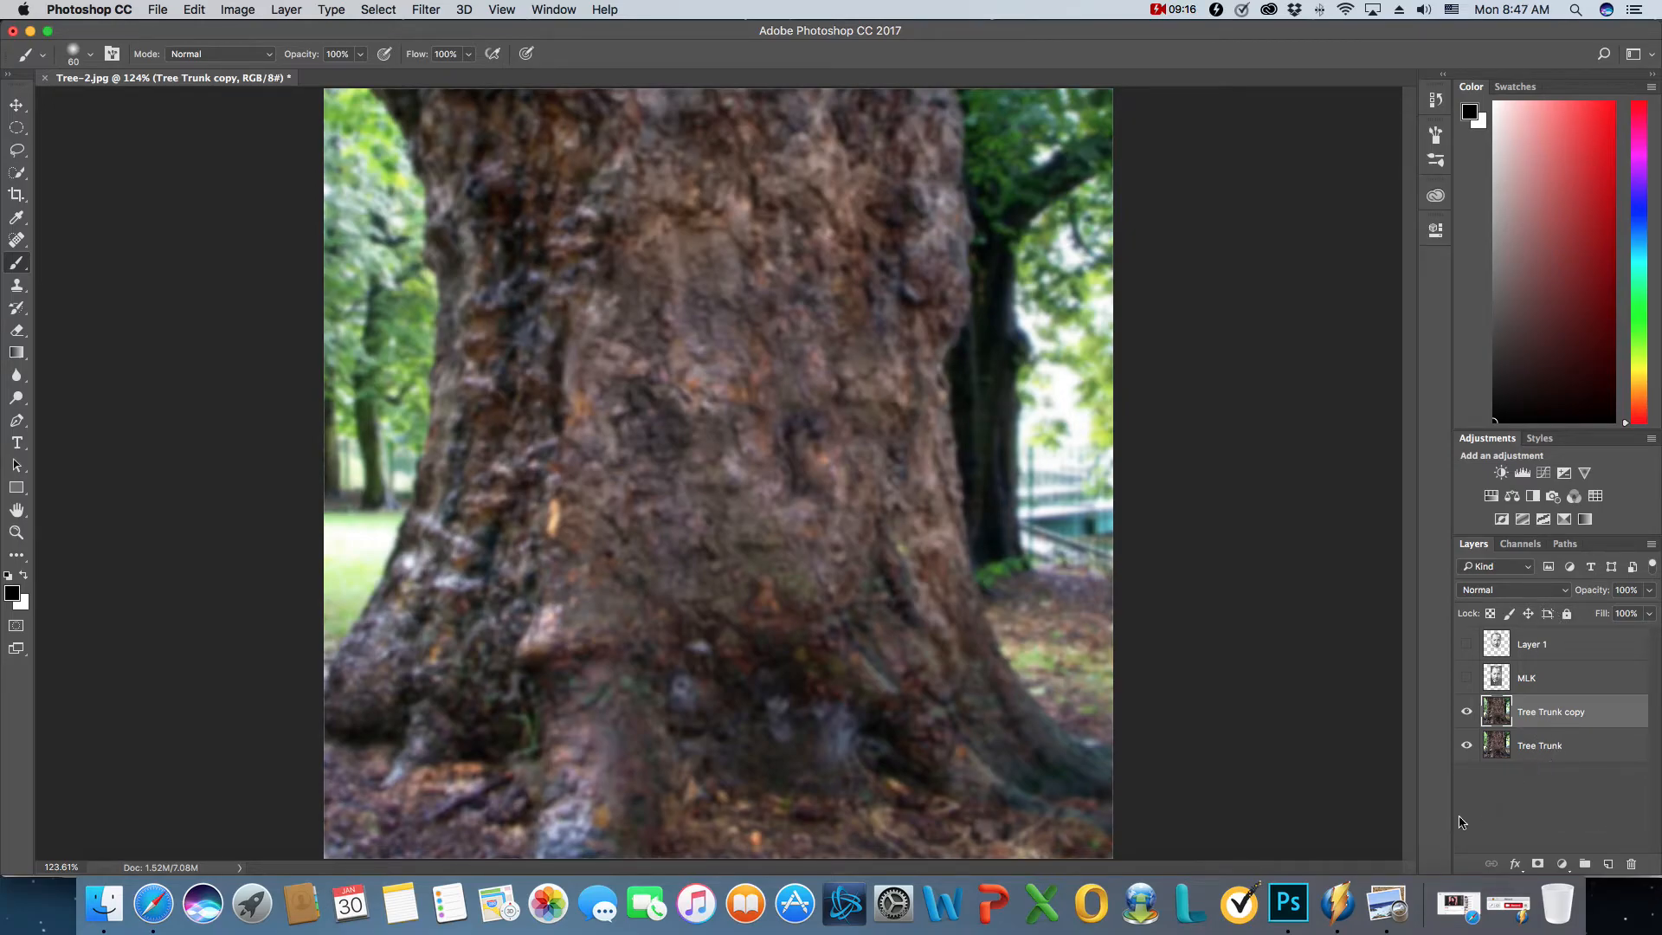
pyautogui.click(1507, 905)
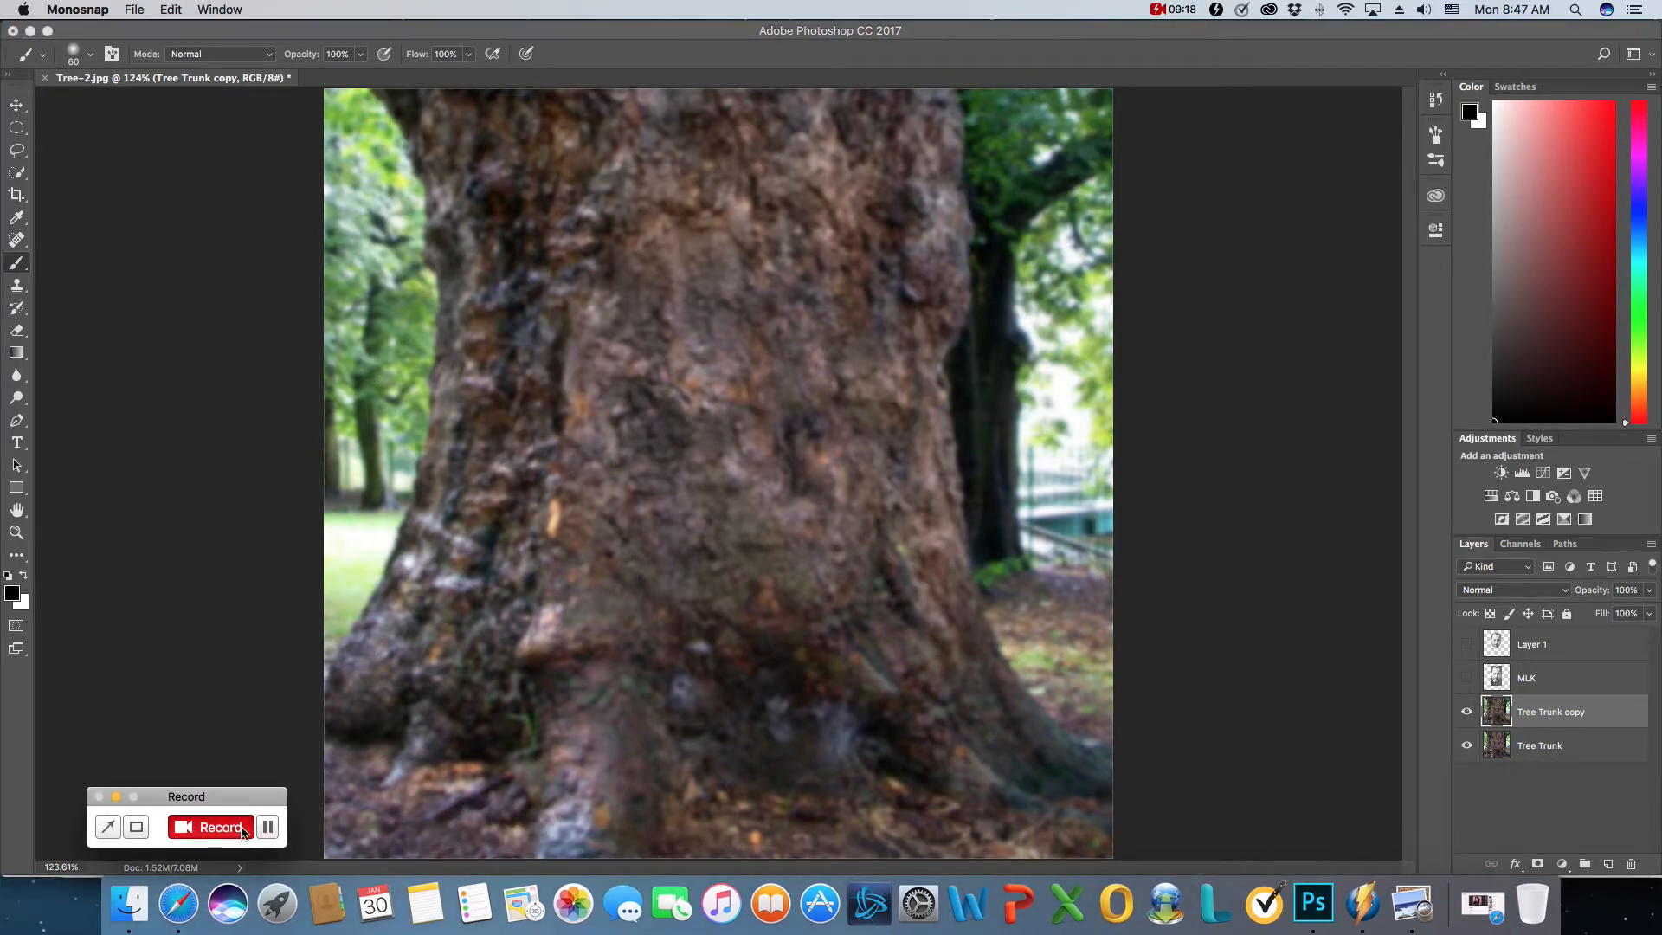
pyautogui.click(116, 796)
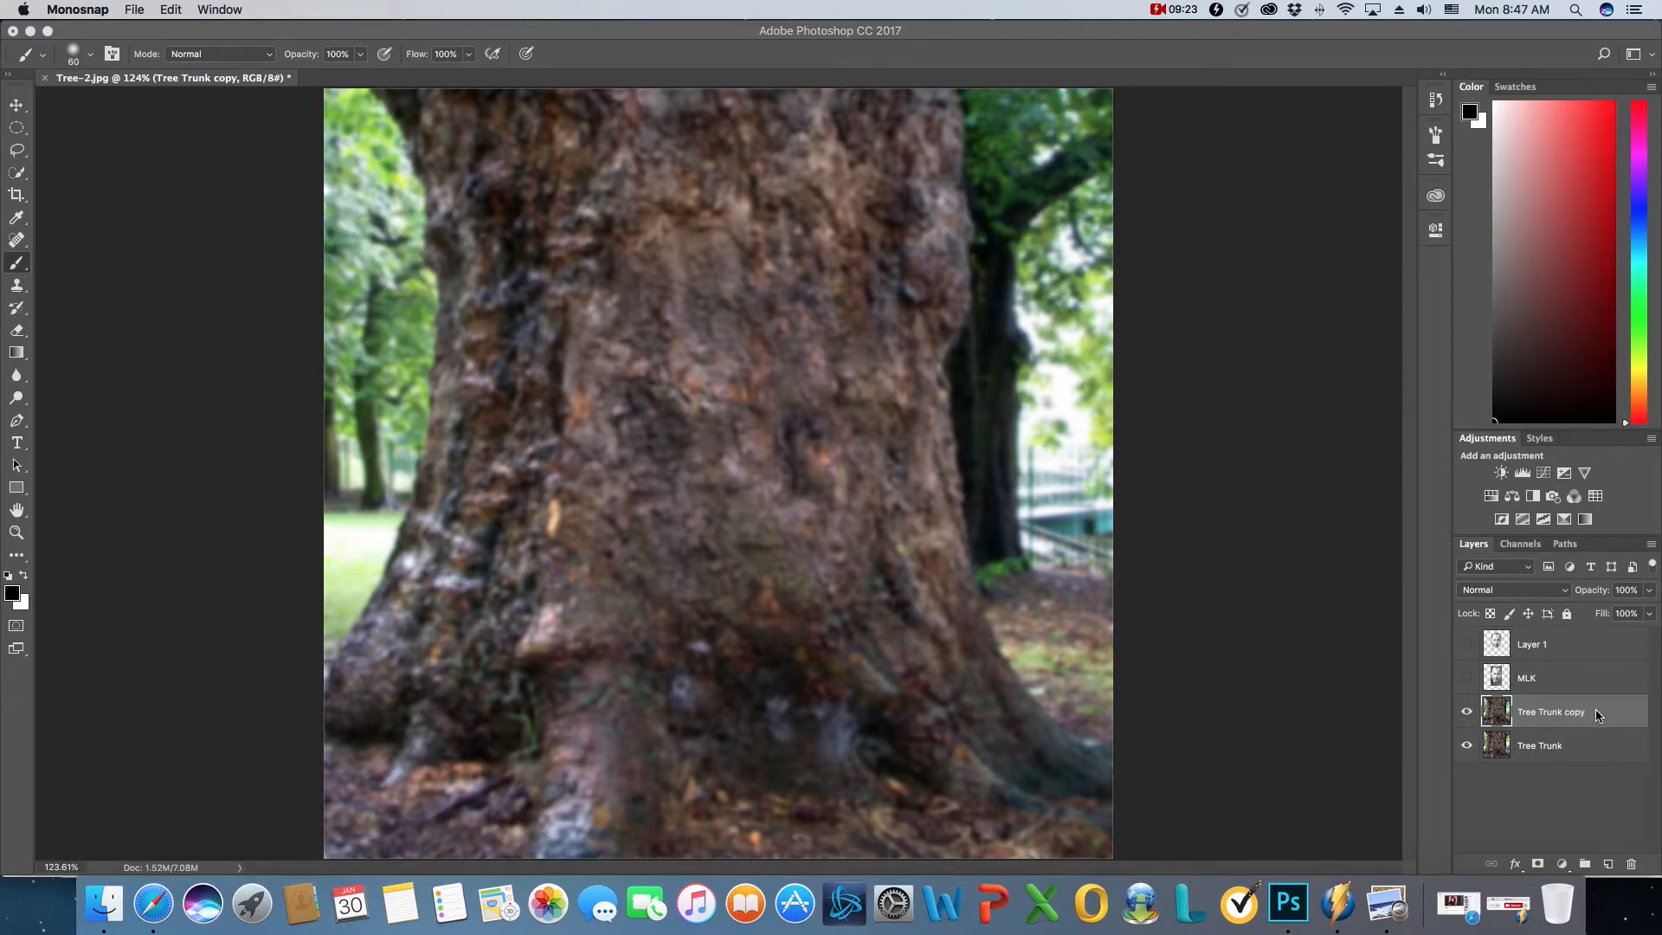
# - Delete the blurred Tree Trunk copy layer from Tree-2.jpg and show the head layer, Layer 1
pyautogui.moveTo(1599, 715); pyautogui.dragTo(1633, 864)
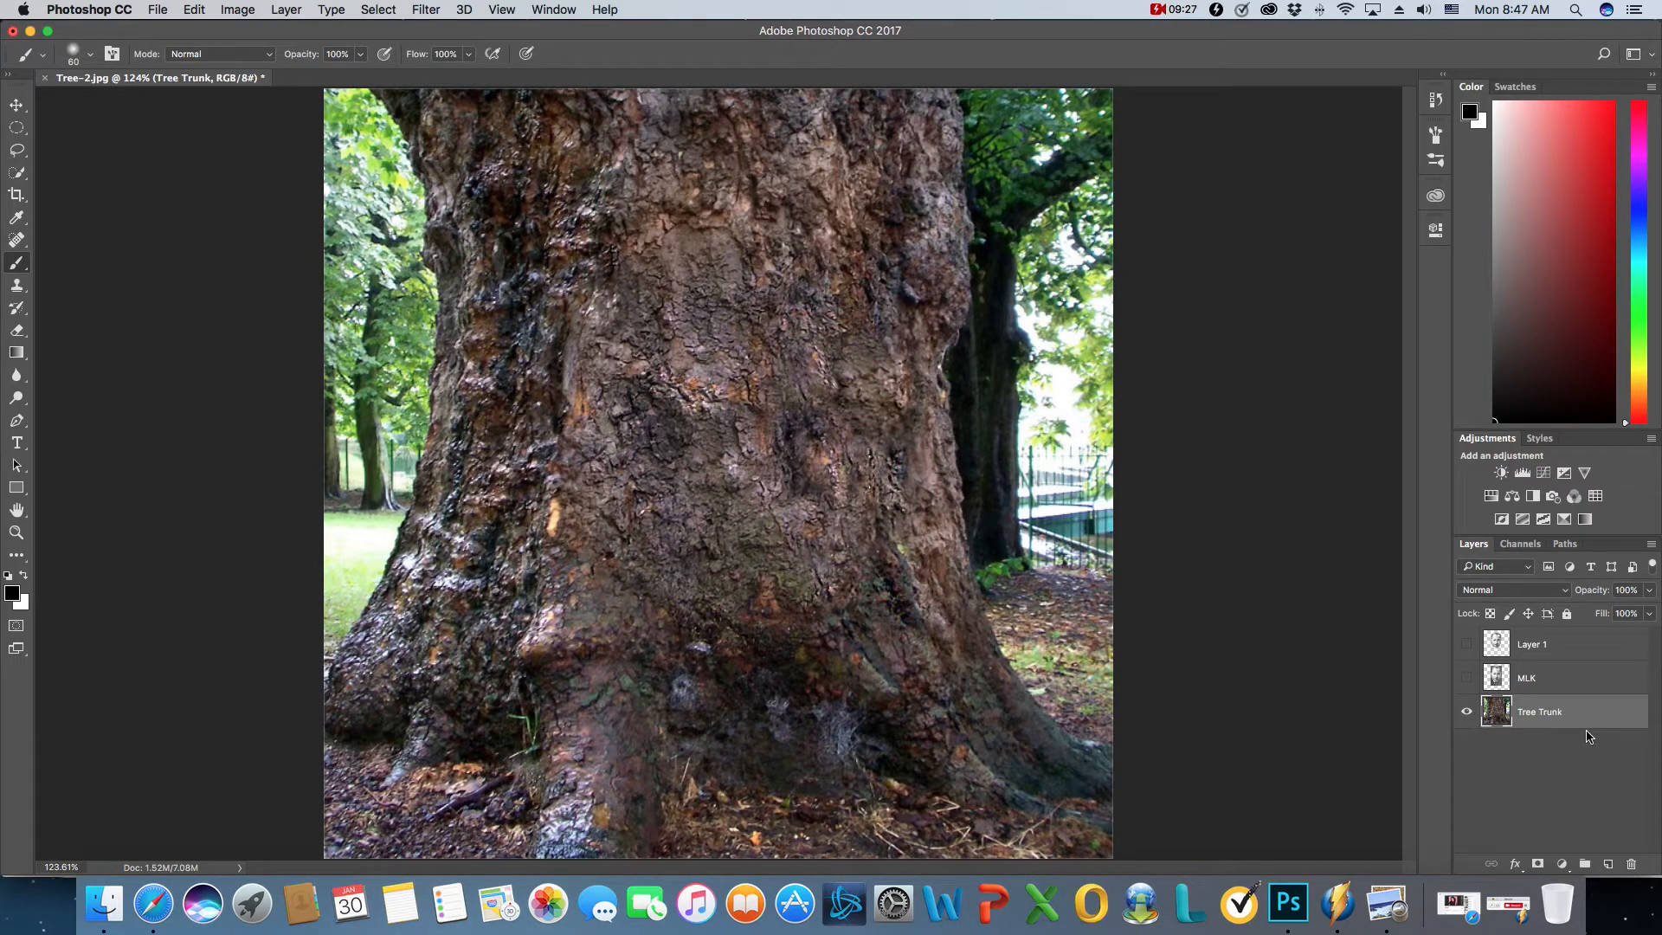
pyautogui.click(1467, 649)
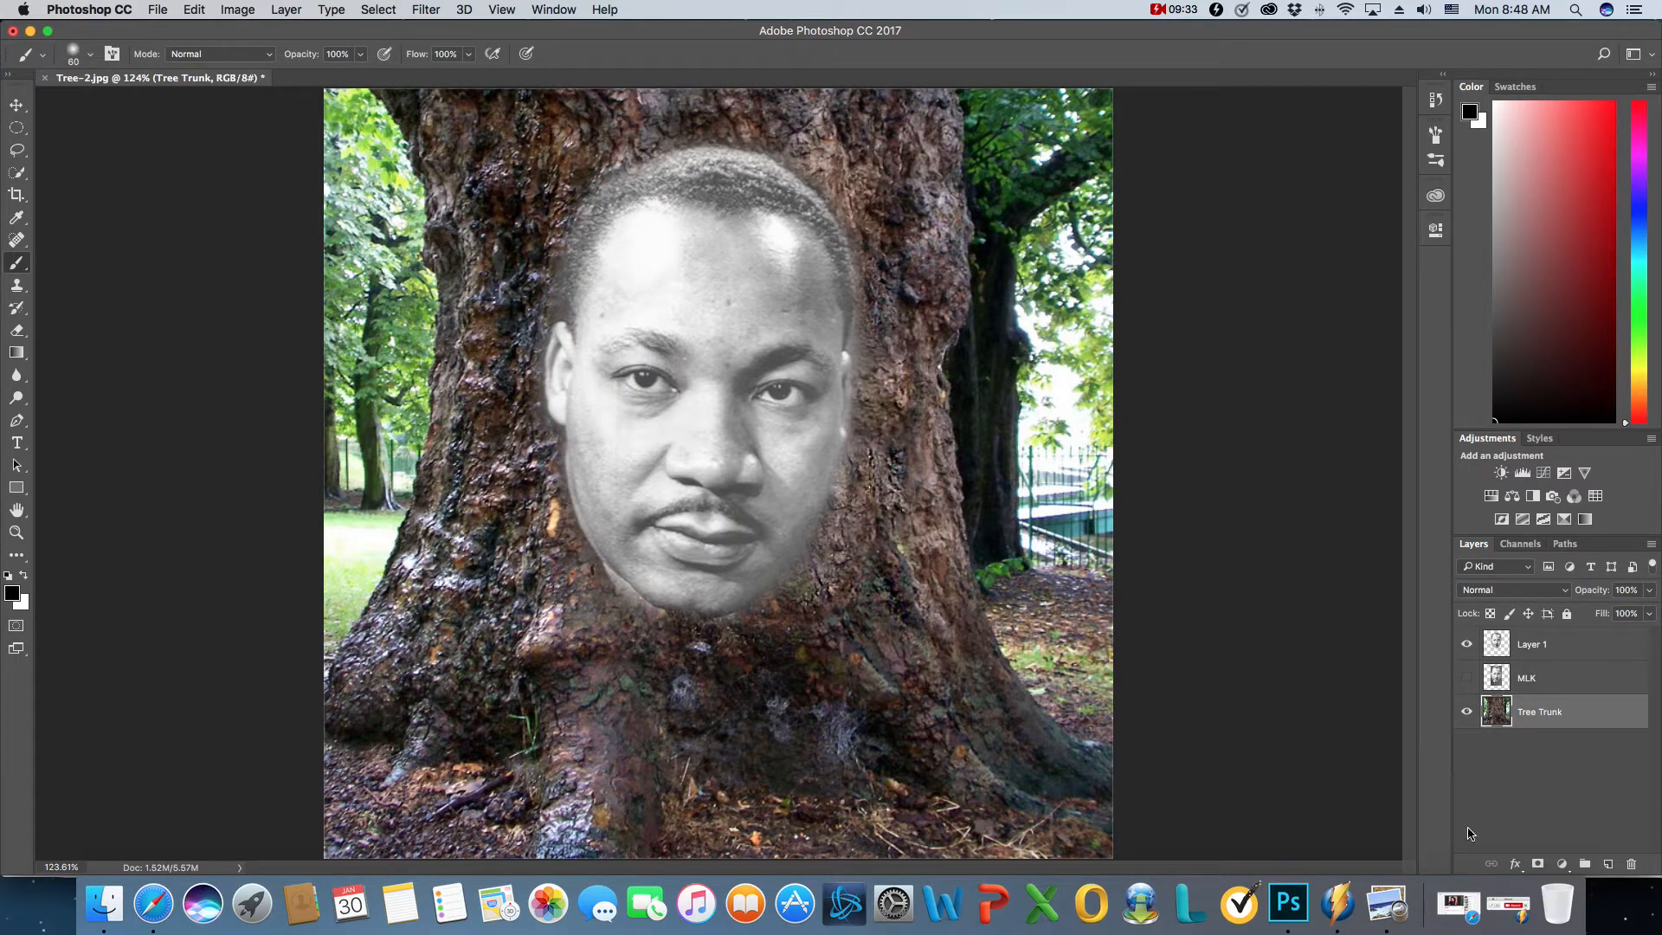
pyautogui.click(1509, 903)
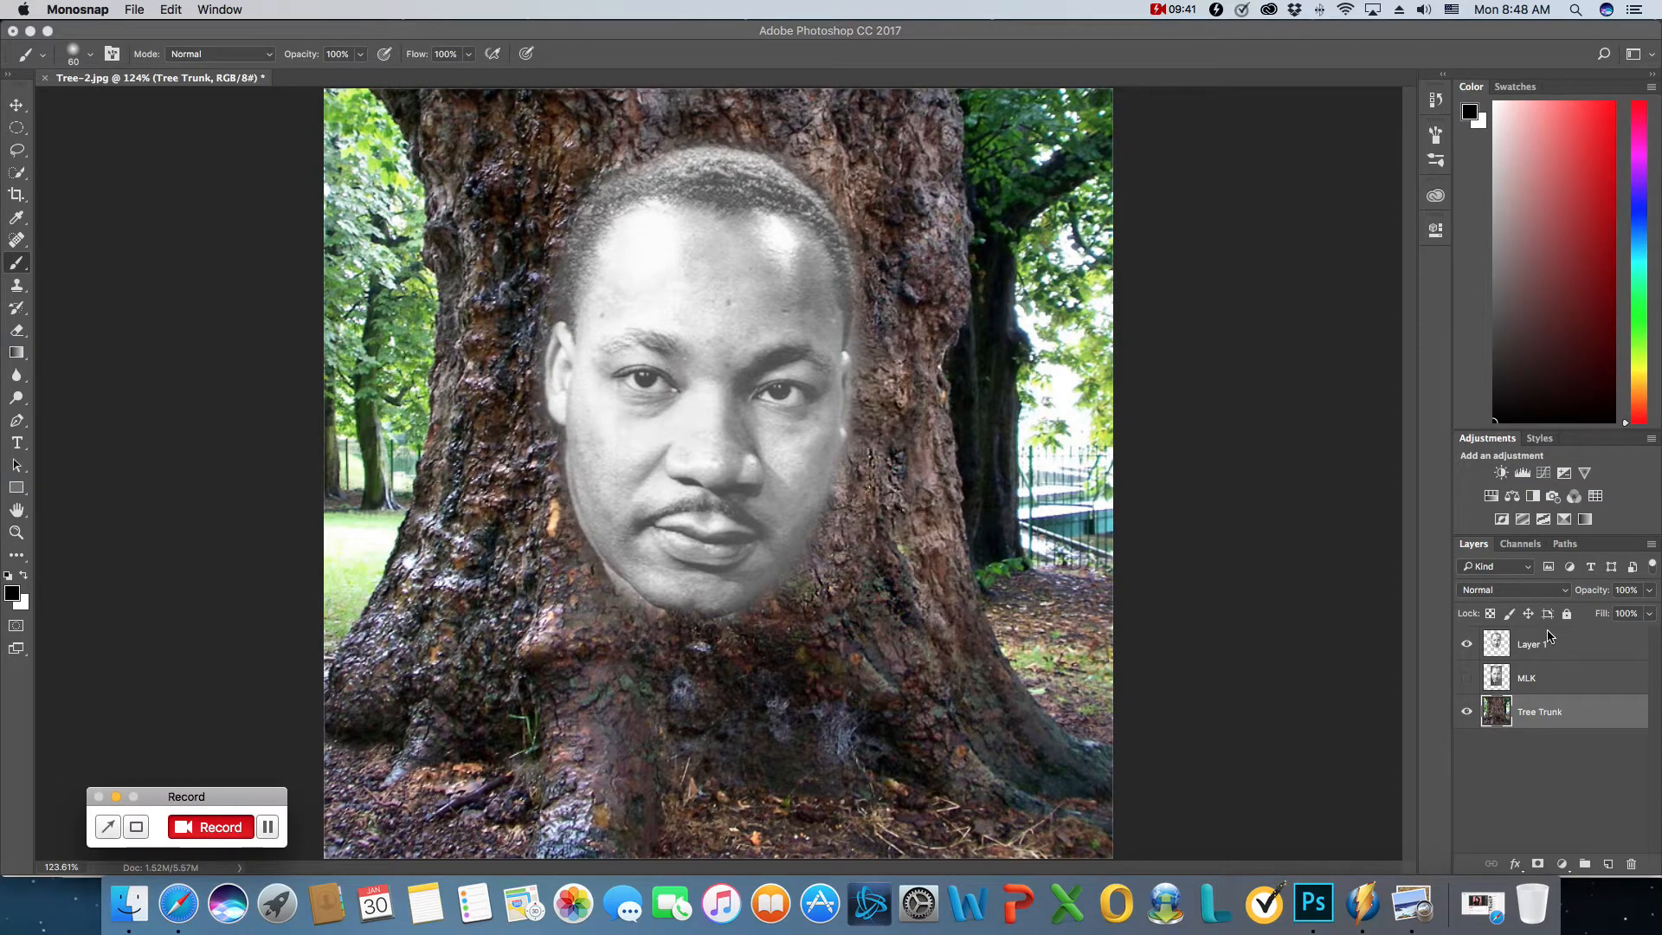
# - Displace Layer 1 with horizontal and vertical scale 10, Stretch To Fit and Repeat Edge Pixels, using Dispacement.psd as the displacement map
pyautogui.click(1501, 649)
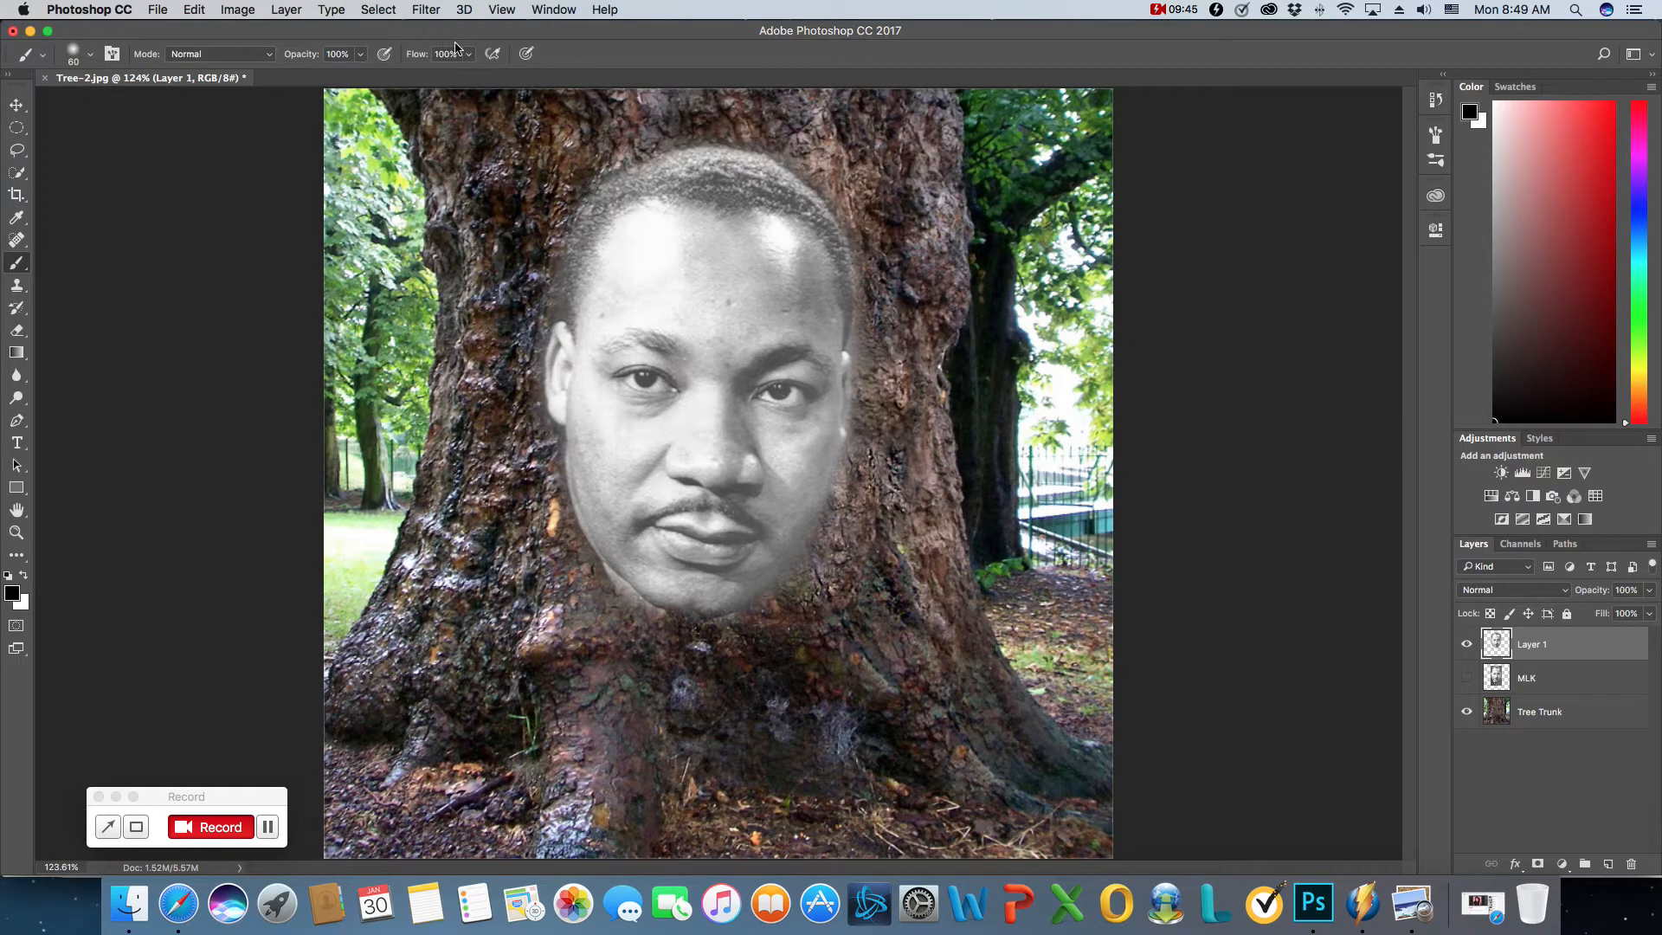
pyautogui.click(425, 10)
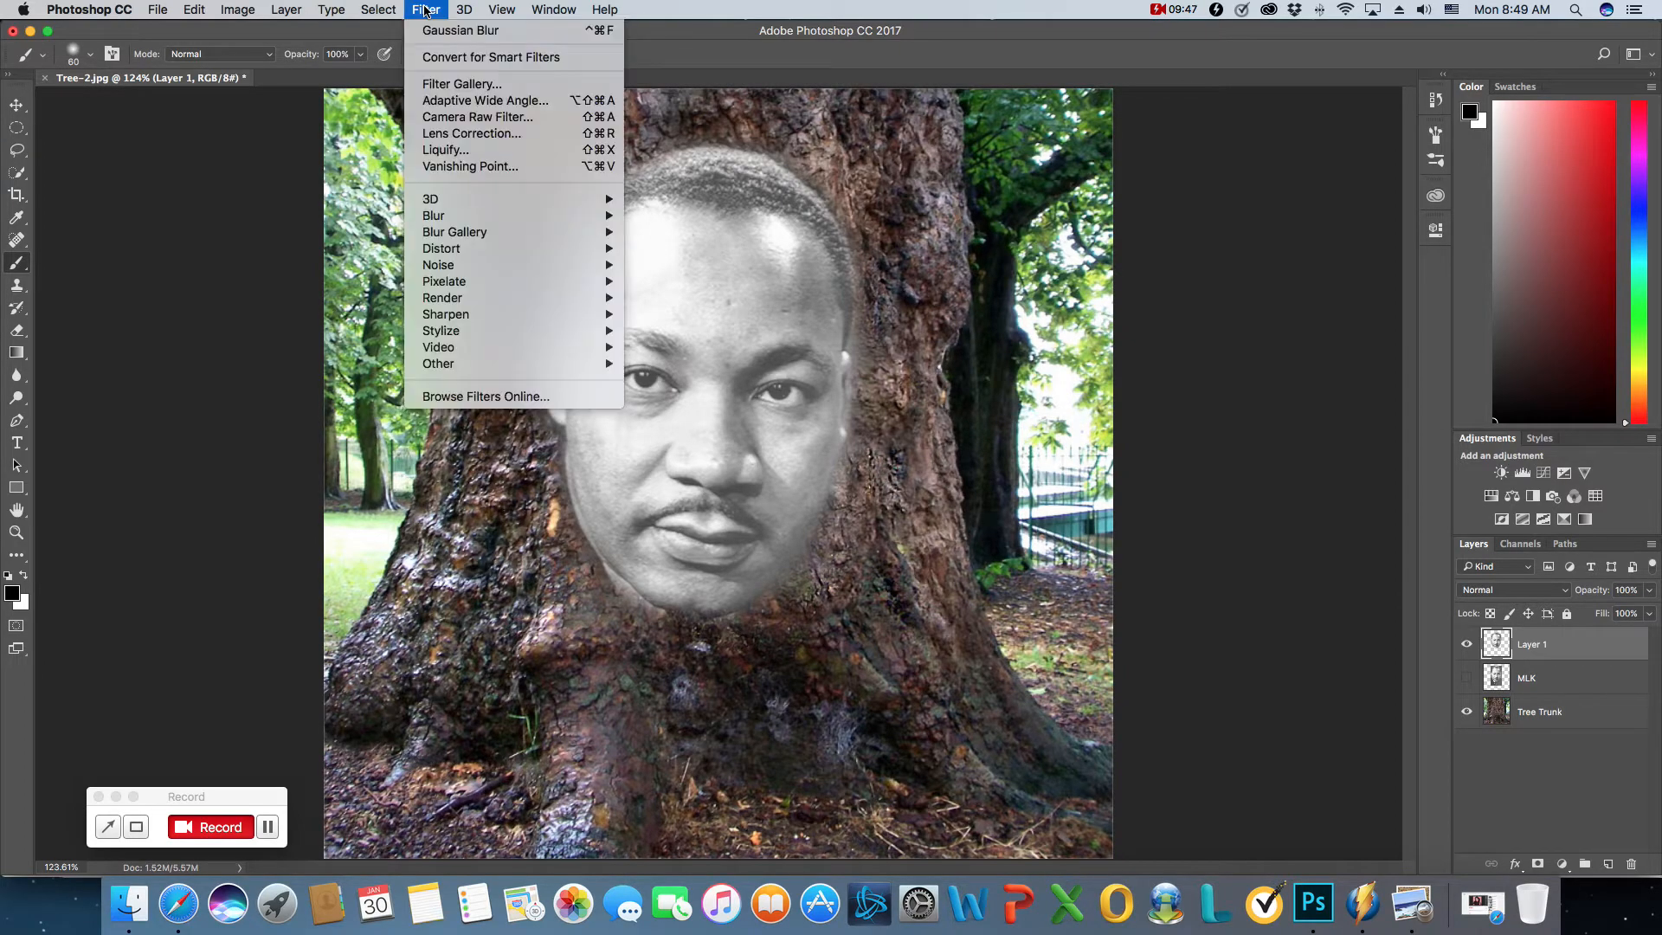
pyautogui.moveTo(505, 255)
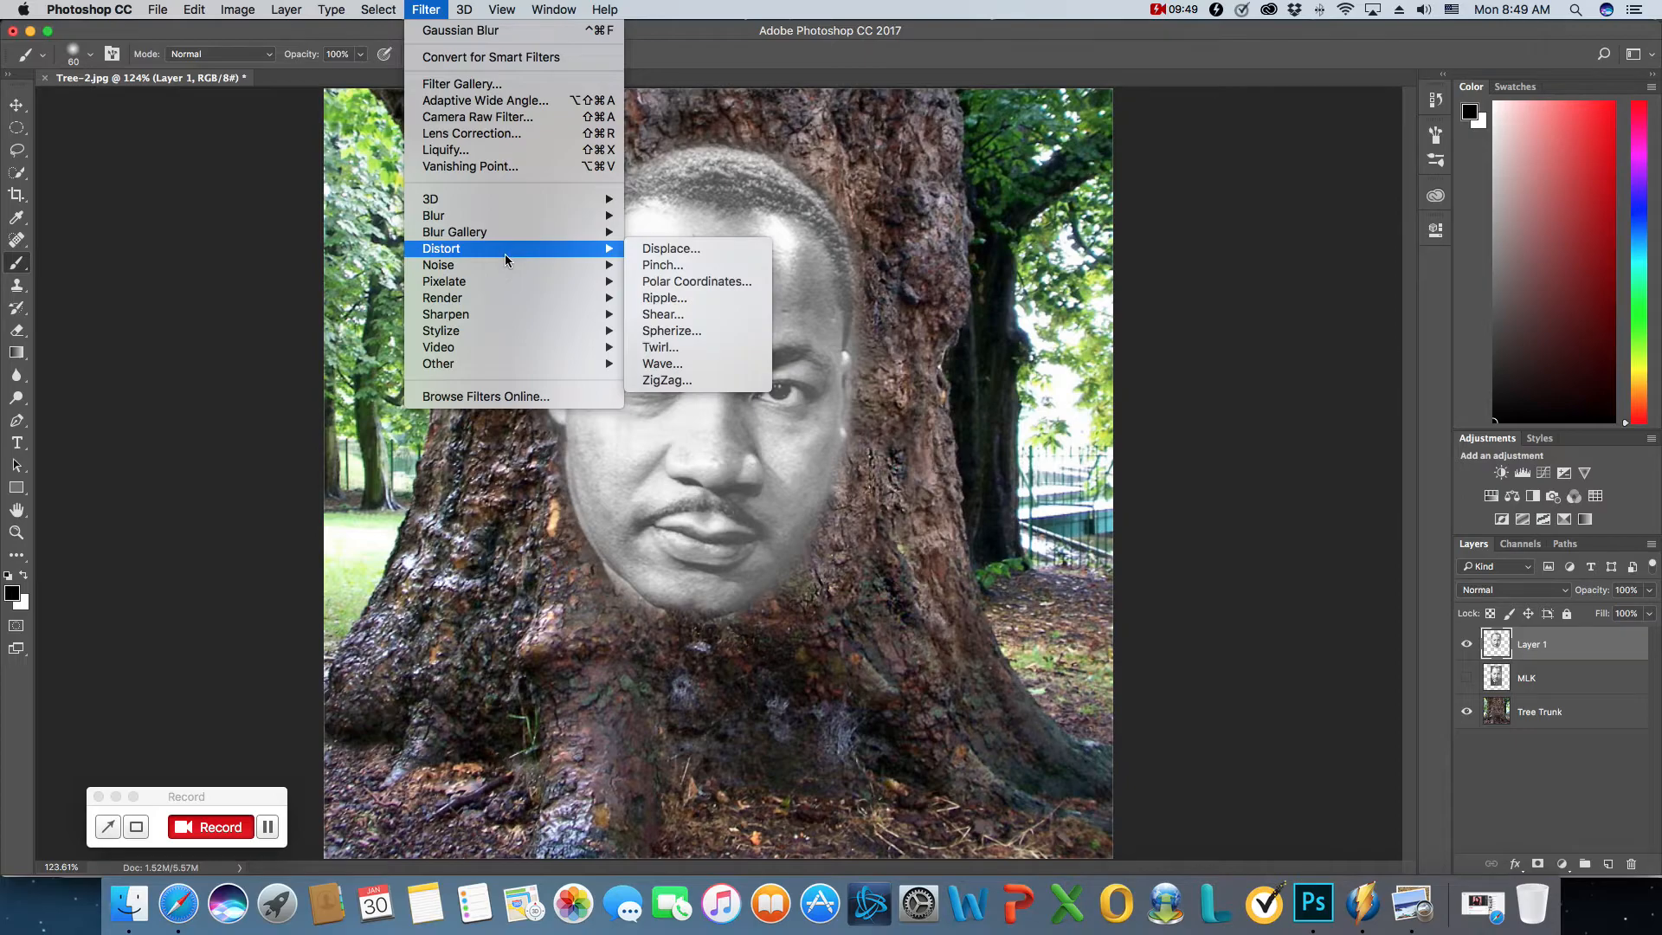
pyautogui.click(688, 253)
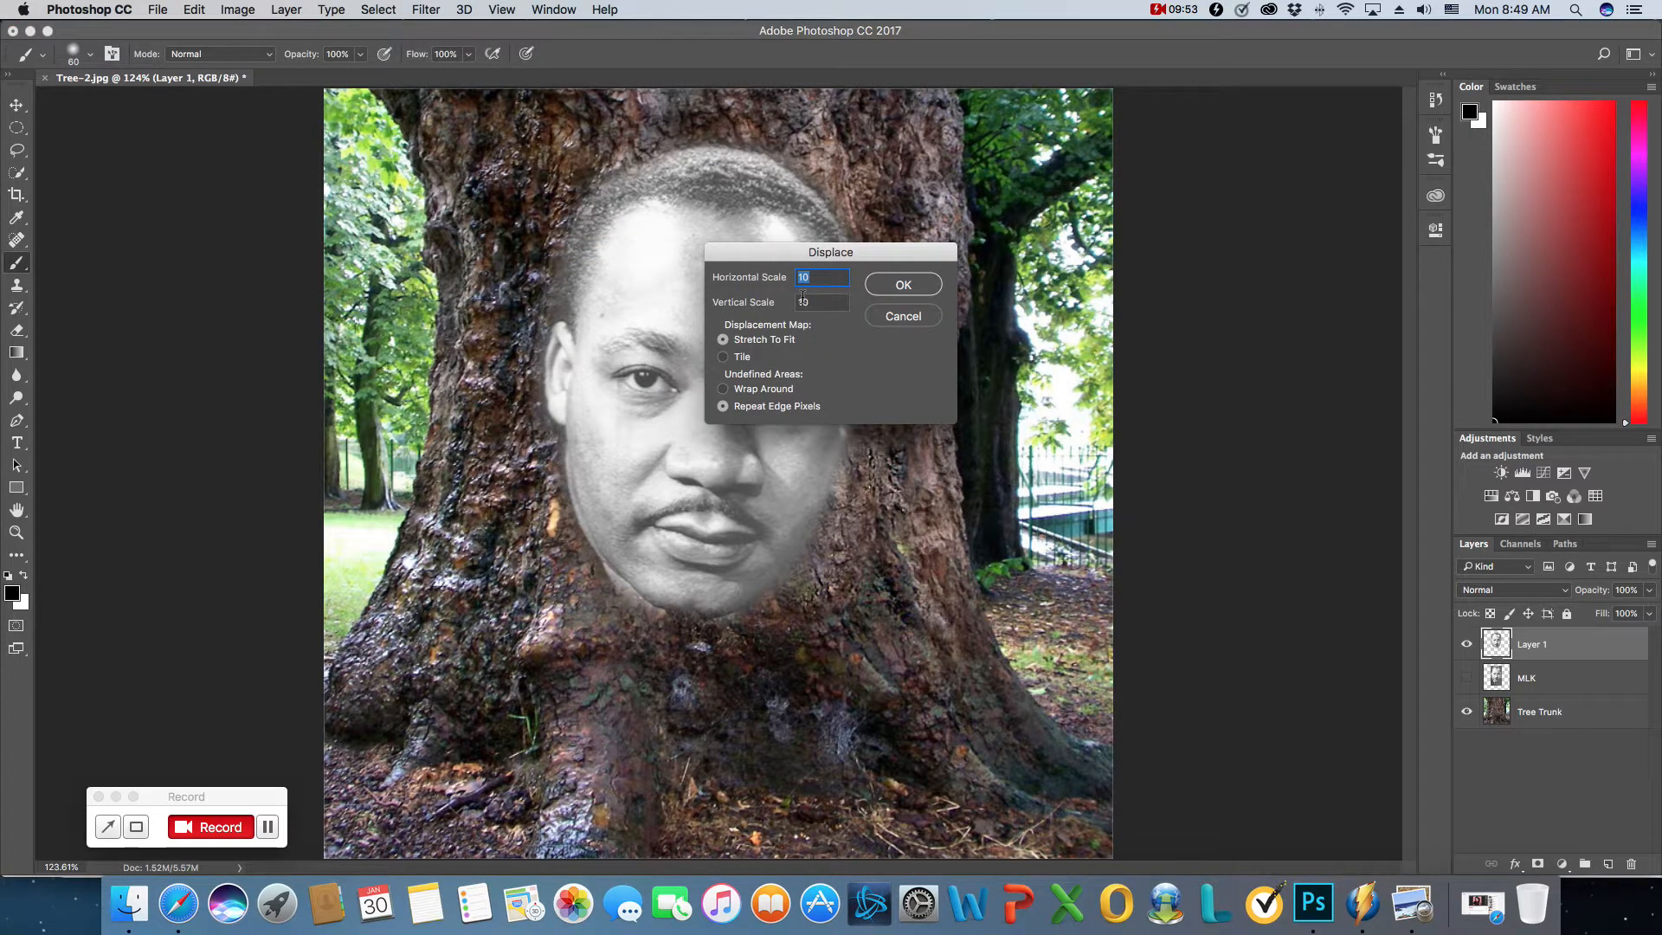
pyautogui.click(820, 304)
pyautogui.click(897, 288)
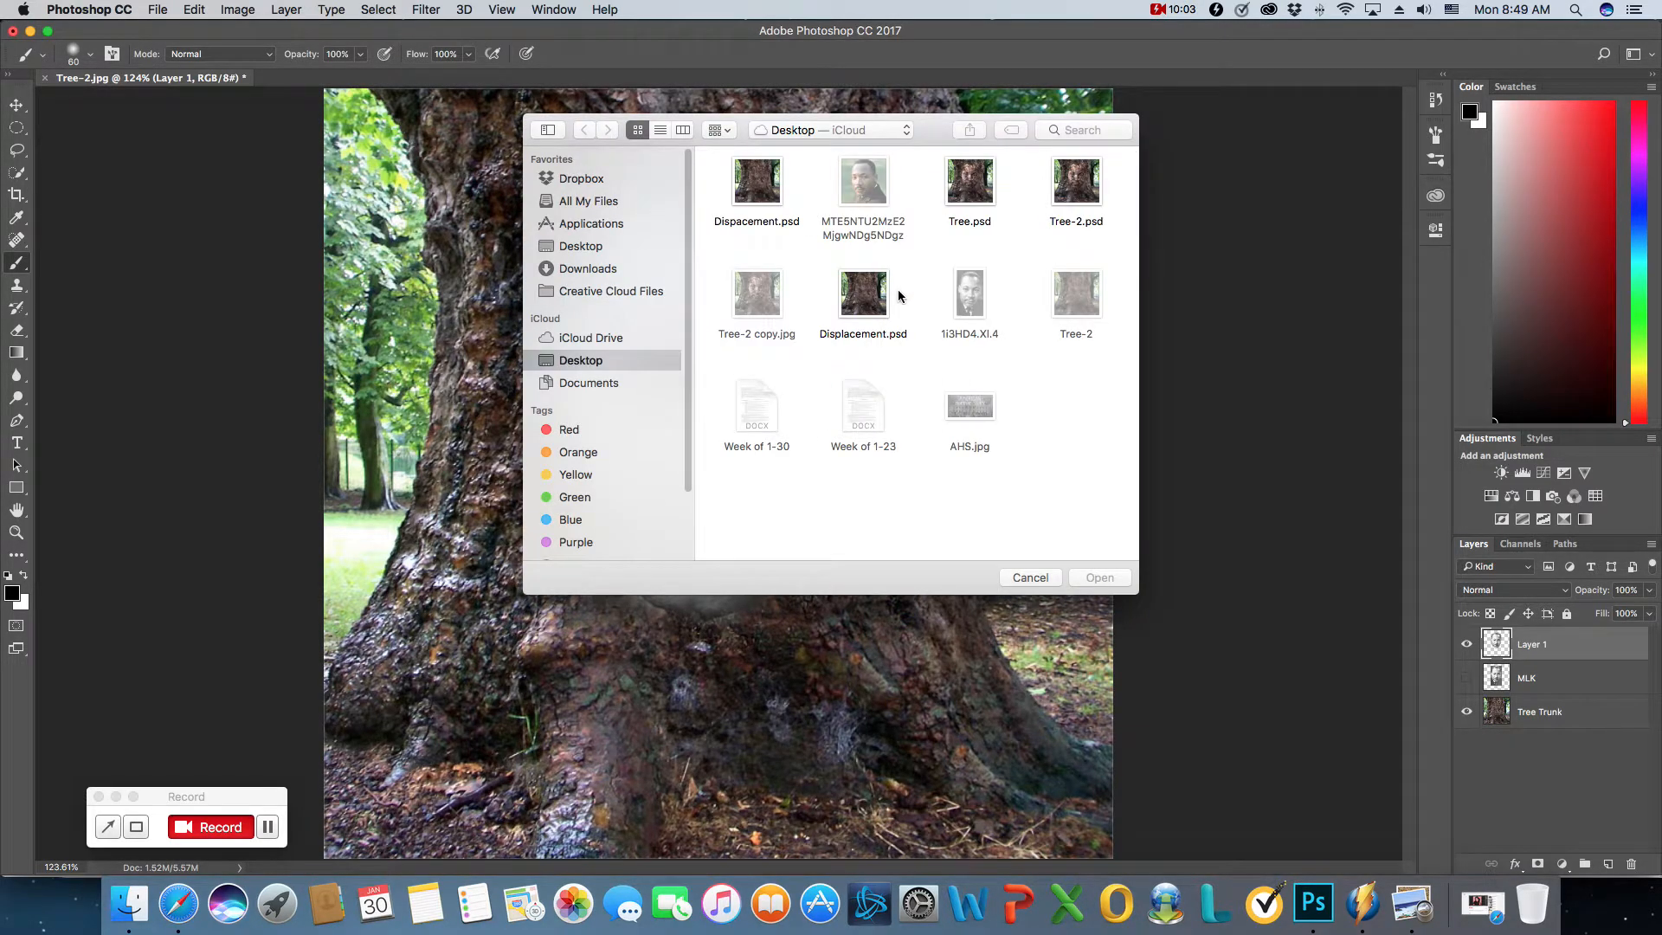
pyautogui.click(771, 198)
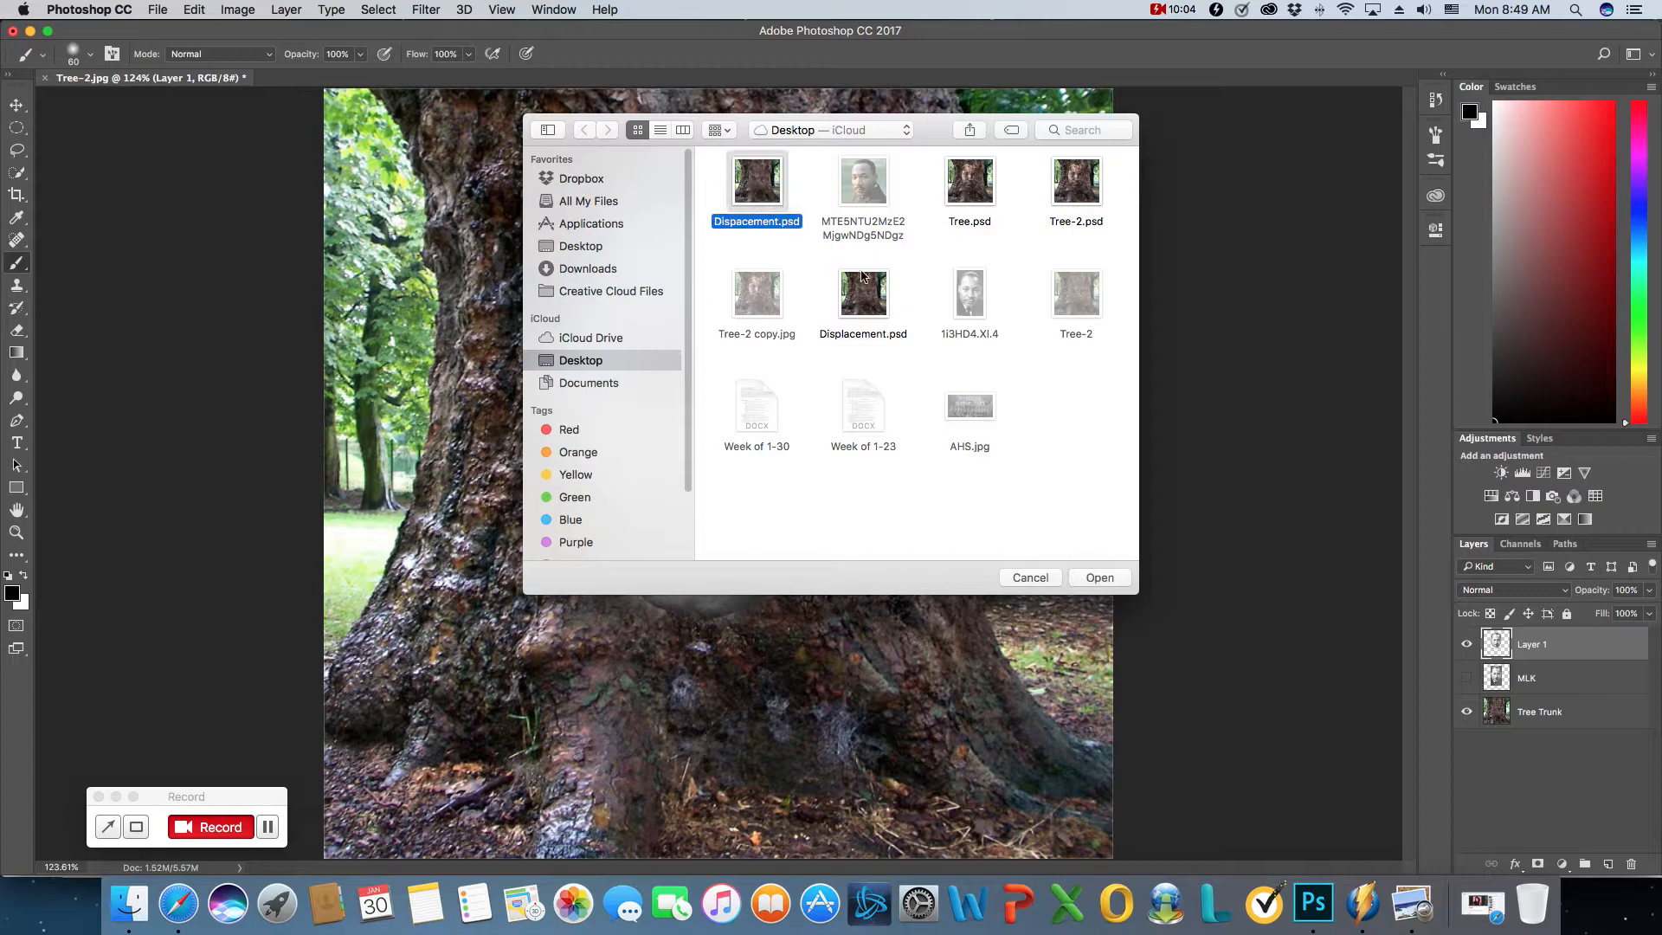
pyautogui.click(1092, 576)
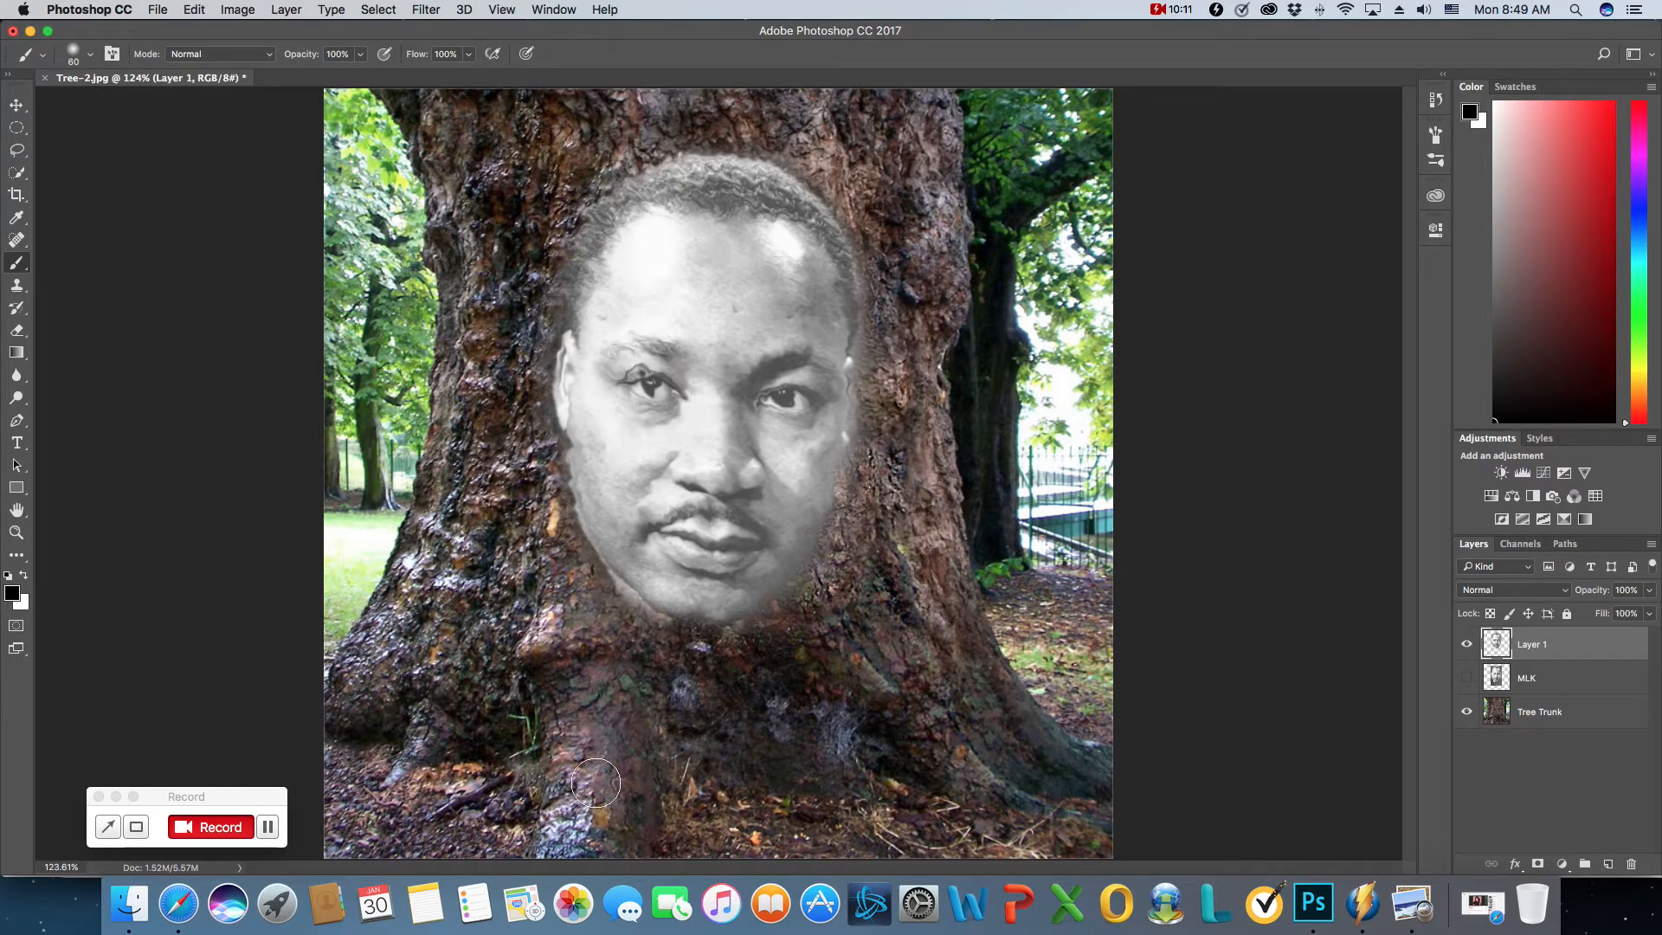
pyautogui.click(274, 828)
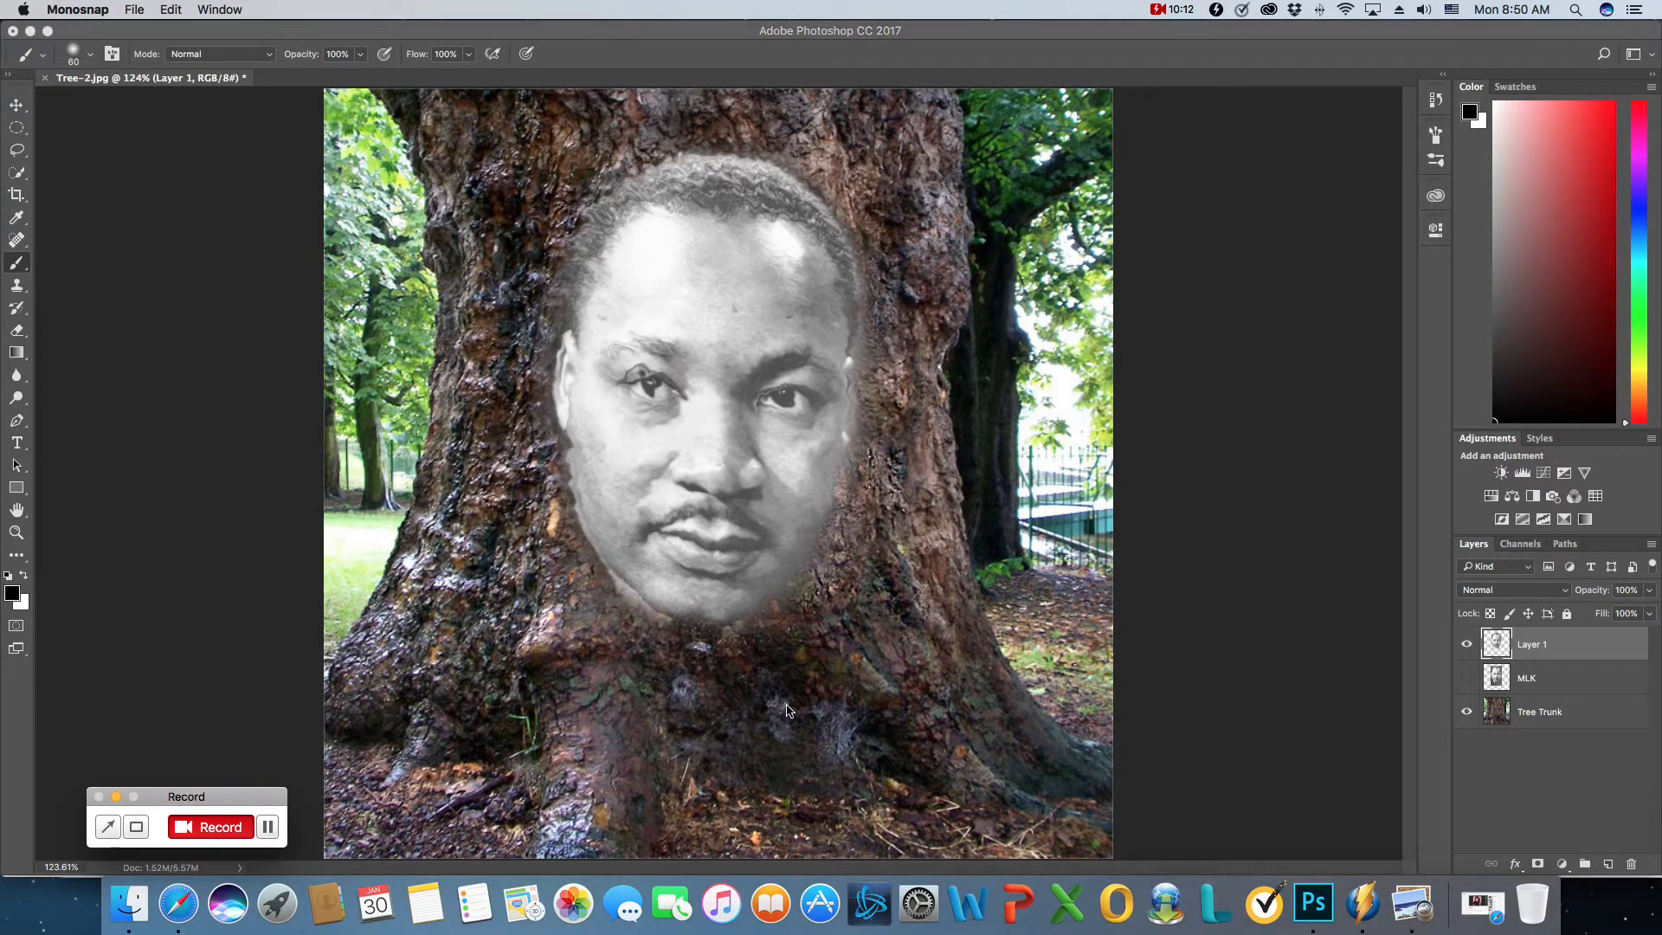
pyautogui.click(210, 827)
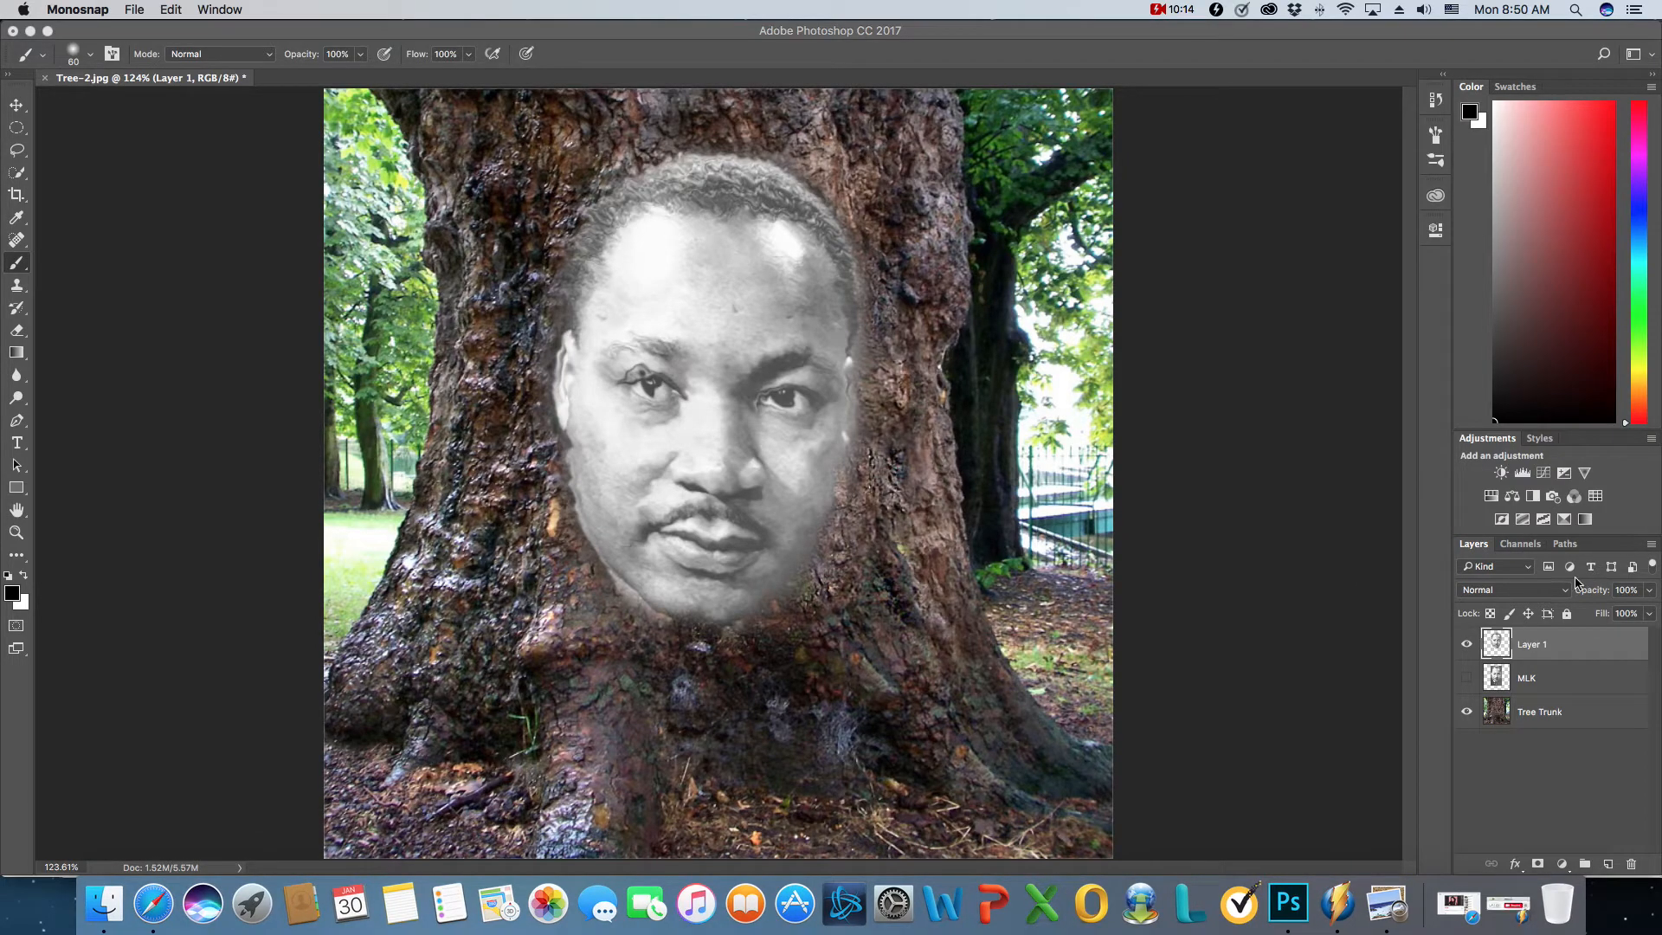
# - Duplicate Layer 1 as Layer 1 copy within Tree-2.jpg and set the duplicate's blend mode to Multiply
pyautogui.rightClick(1555, 648)
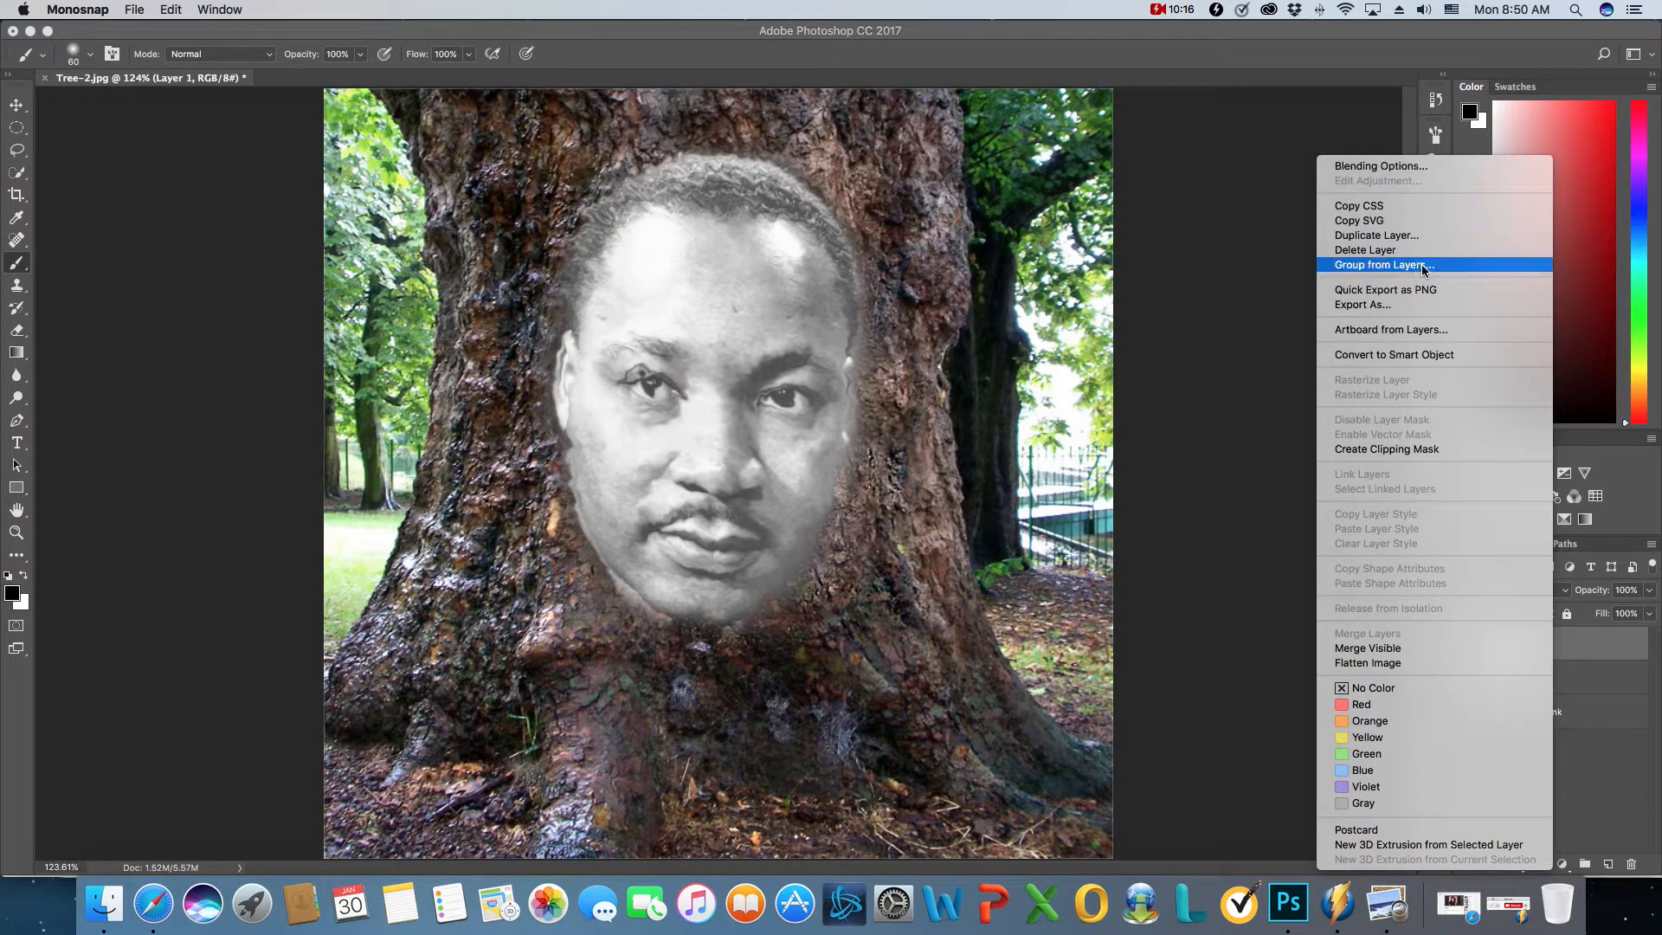
pyautogui.click(1377, 234)
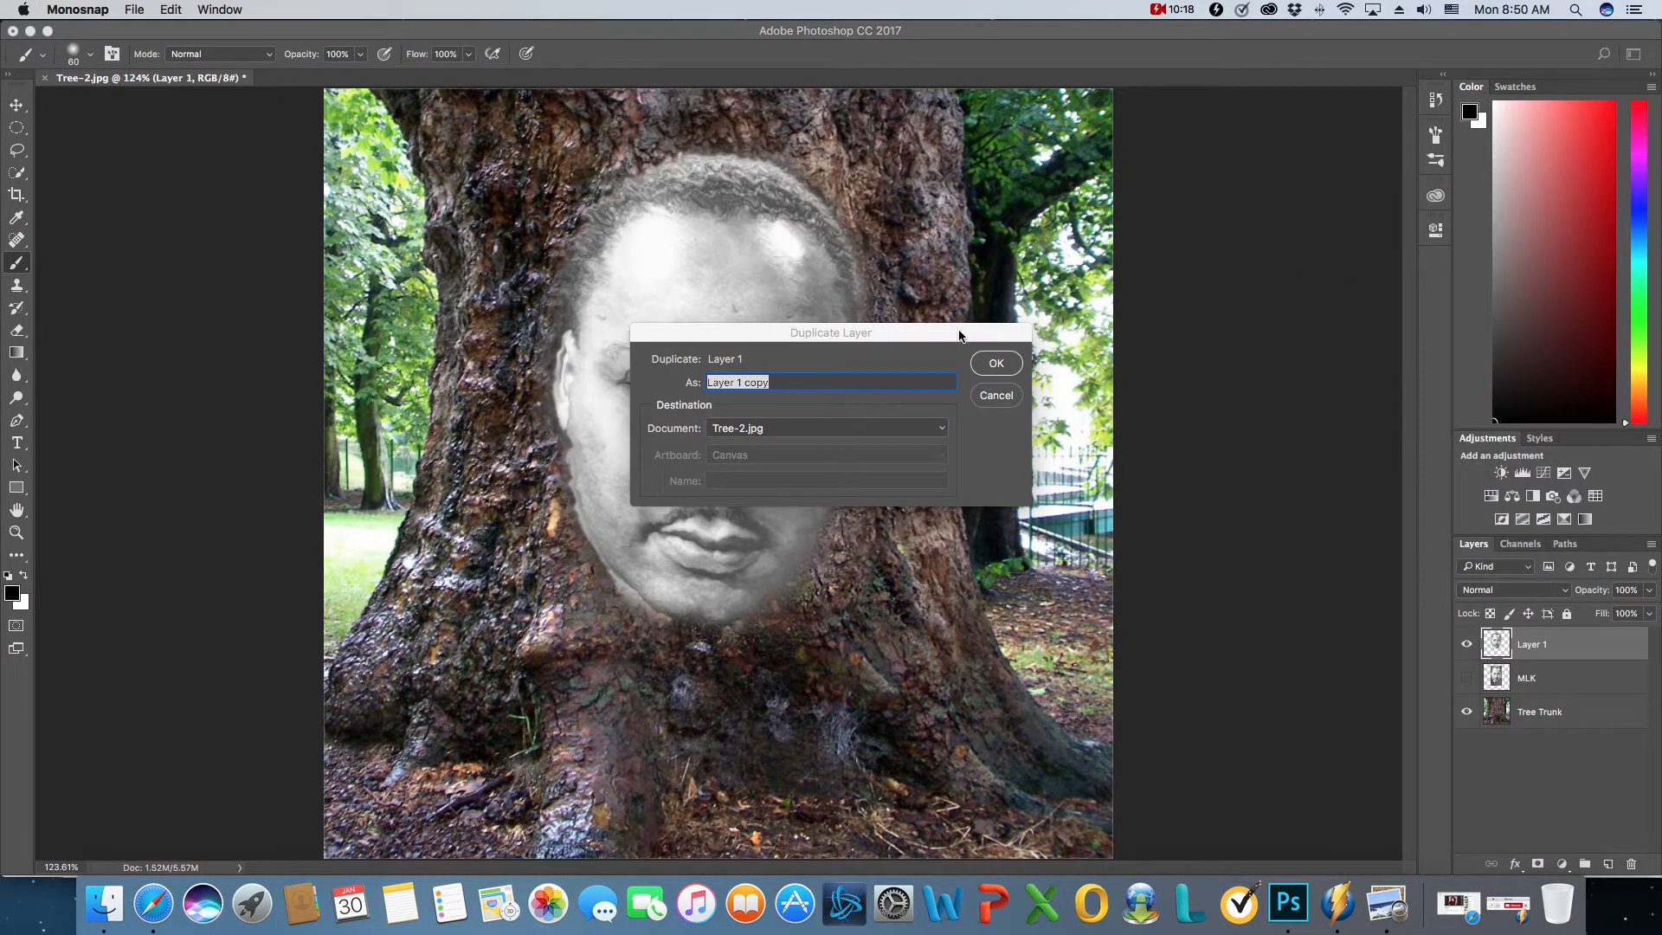
pyautogui.click(997, 364)
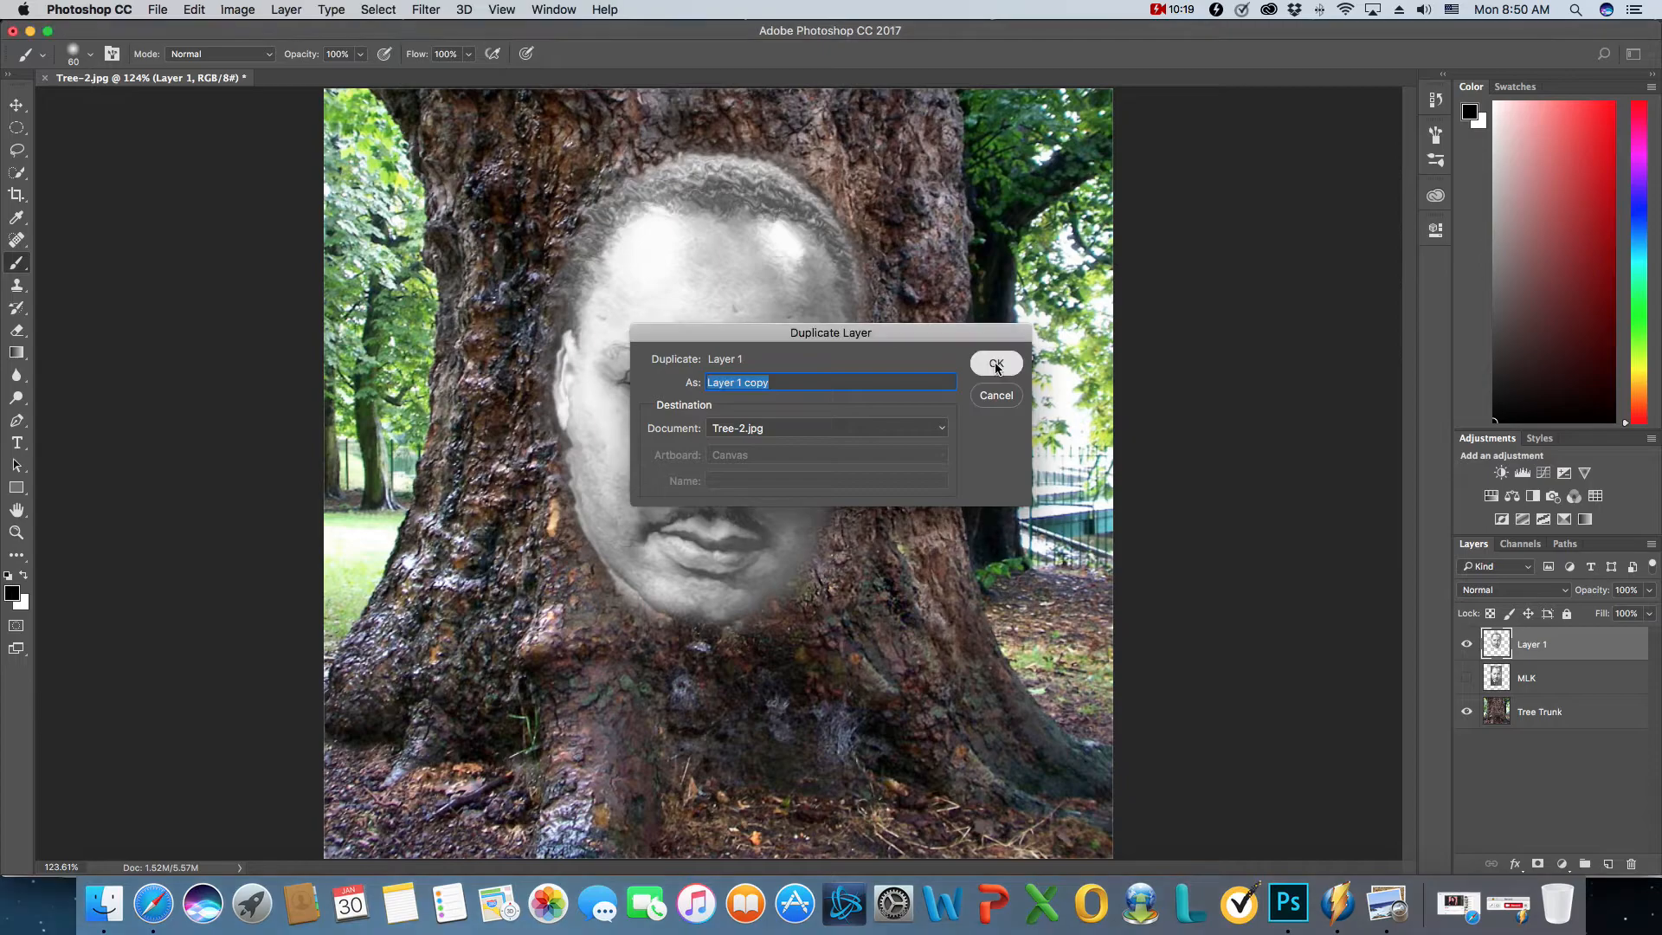
pyautogui.click(1527, 590)
pyautogui.click(1523, 639)
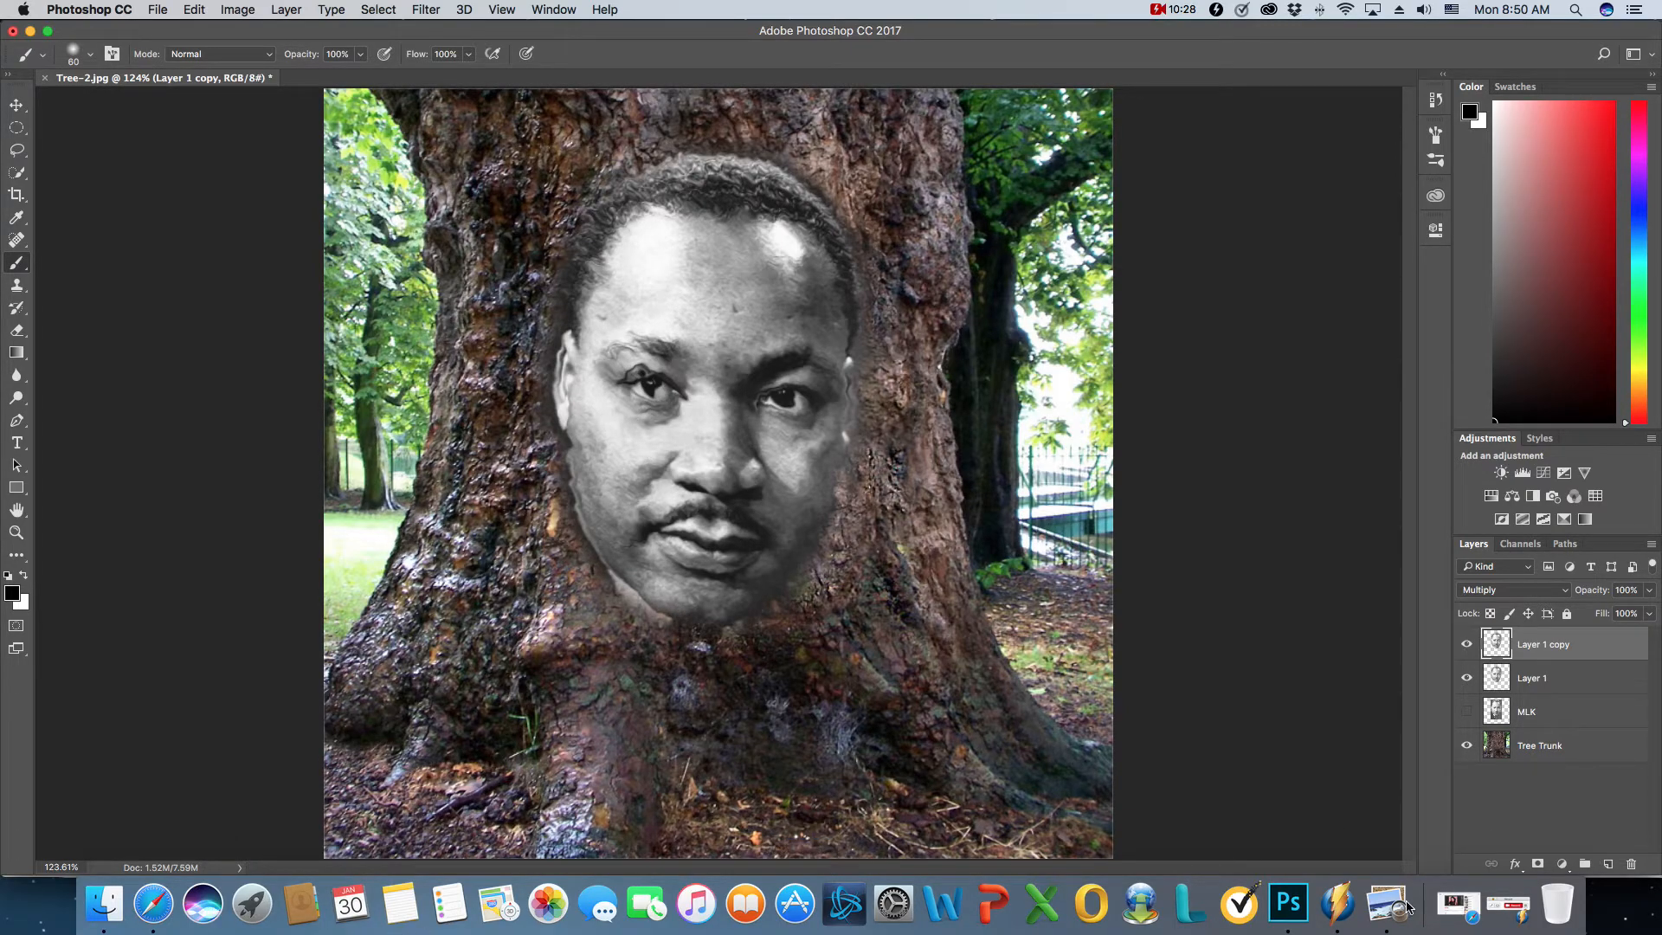
pyautogui.click(1525, 913)
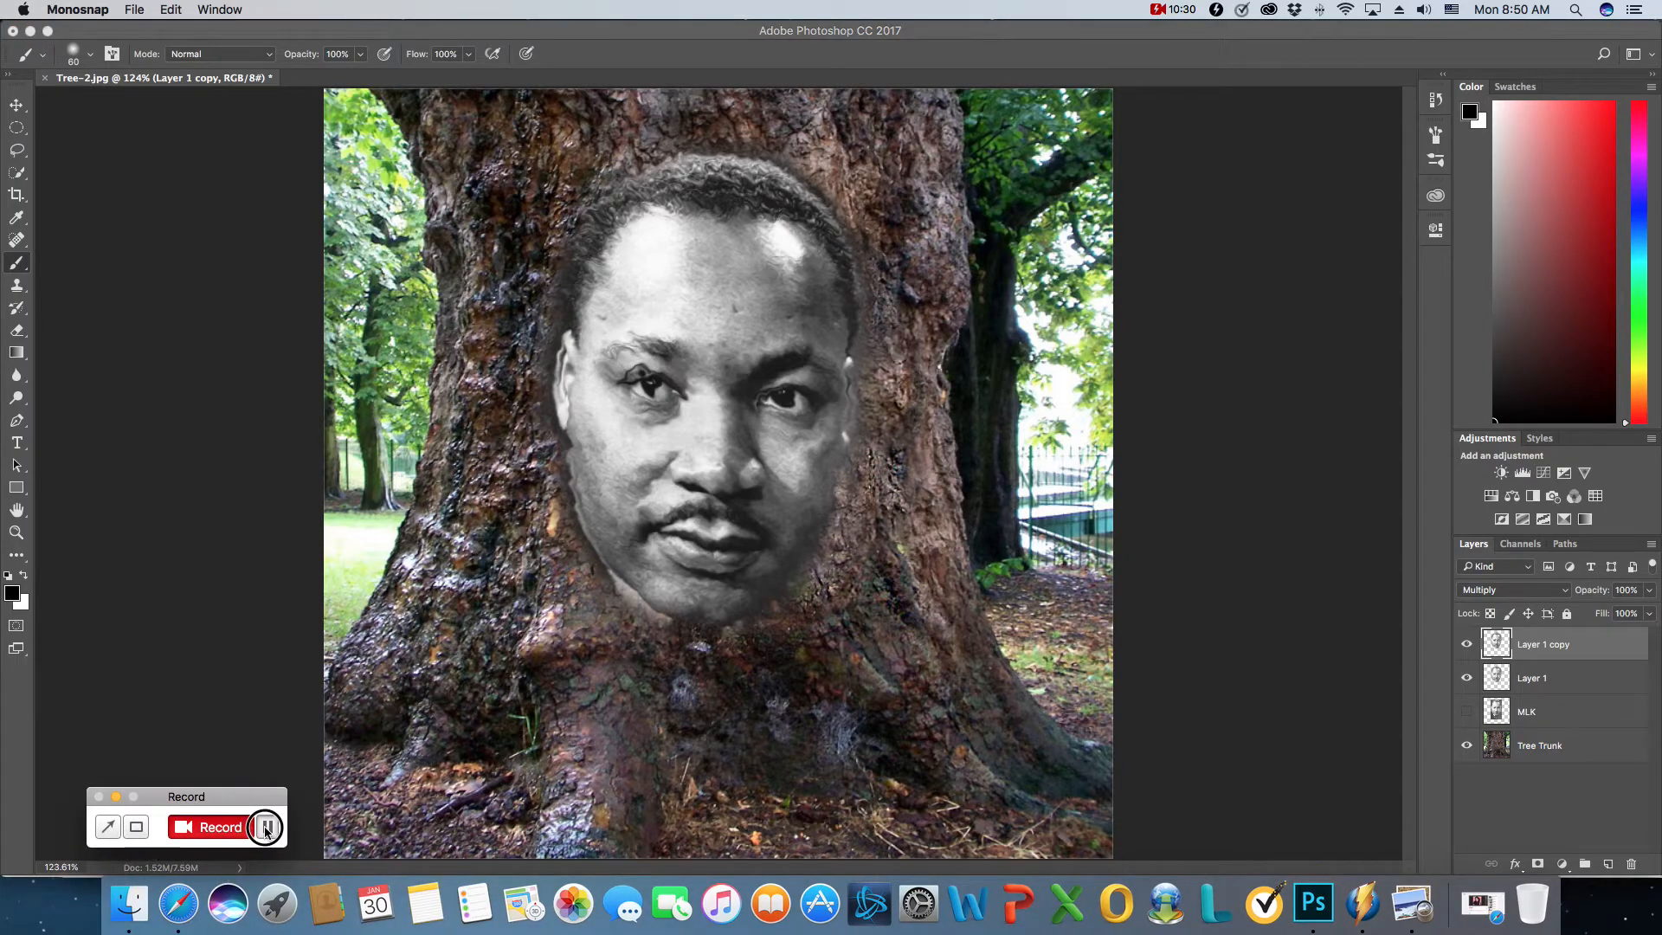
pyautogui.click(116, 796)
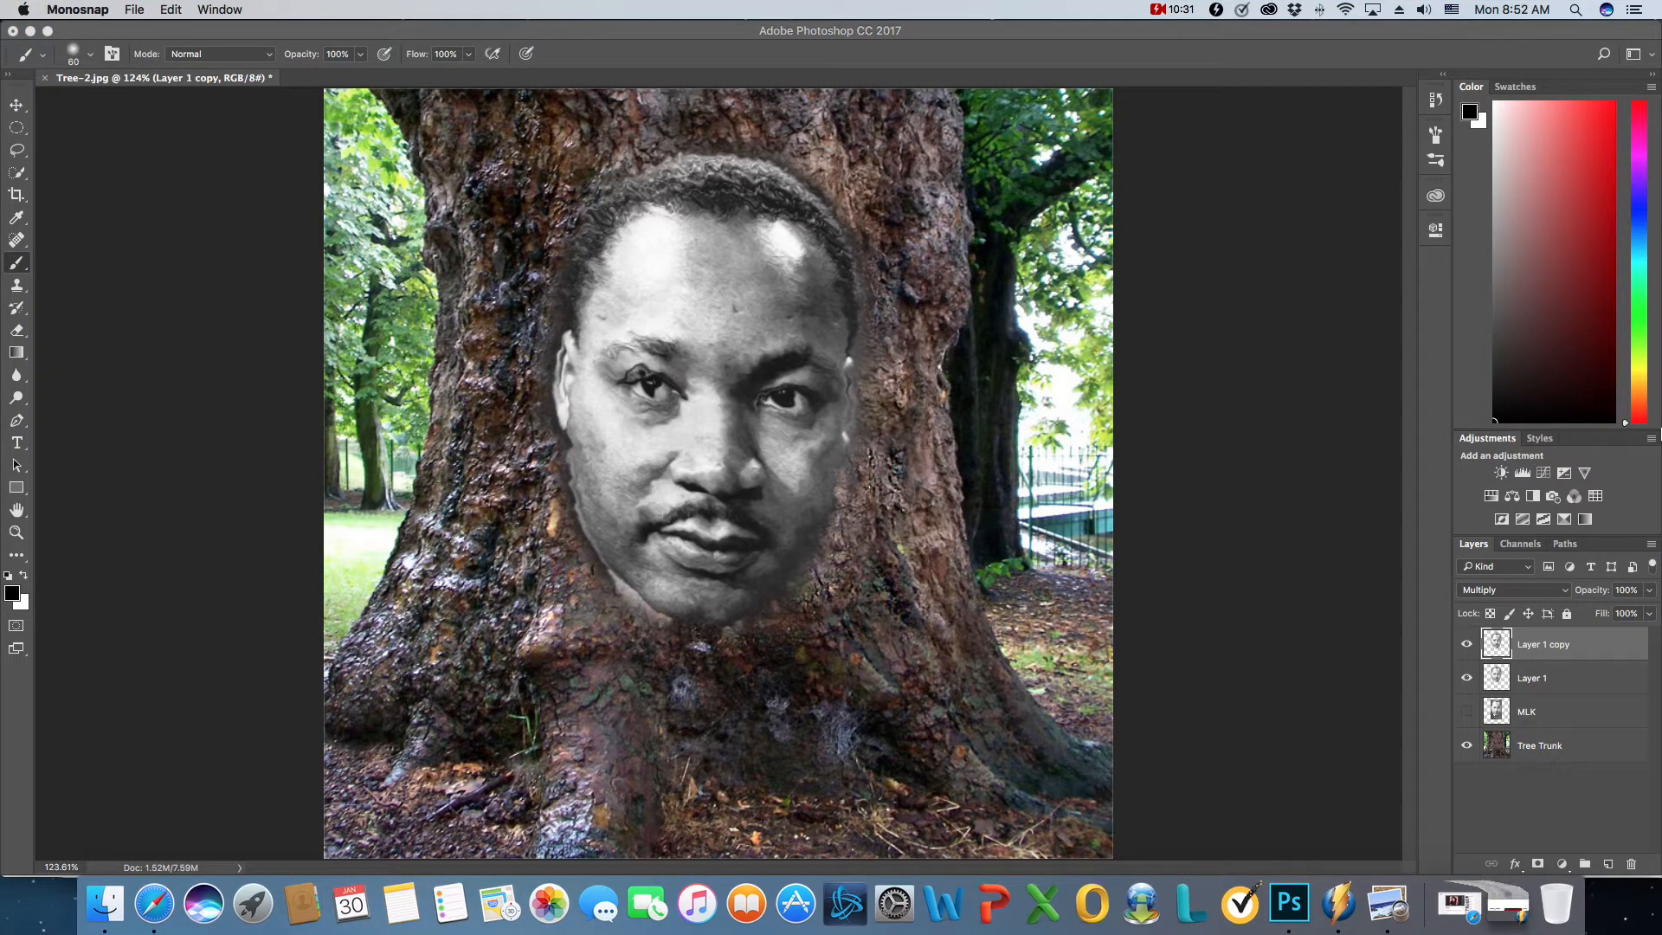
# - Try a Color Overlay on Layer 1 copy in Color Dodge mode with the colour 736d69
pyautogui.doubleClick(1623, 634)
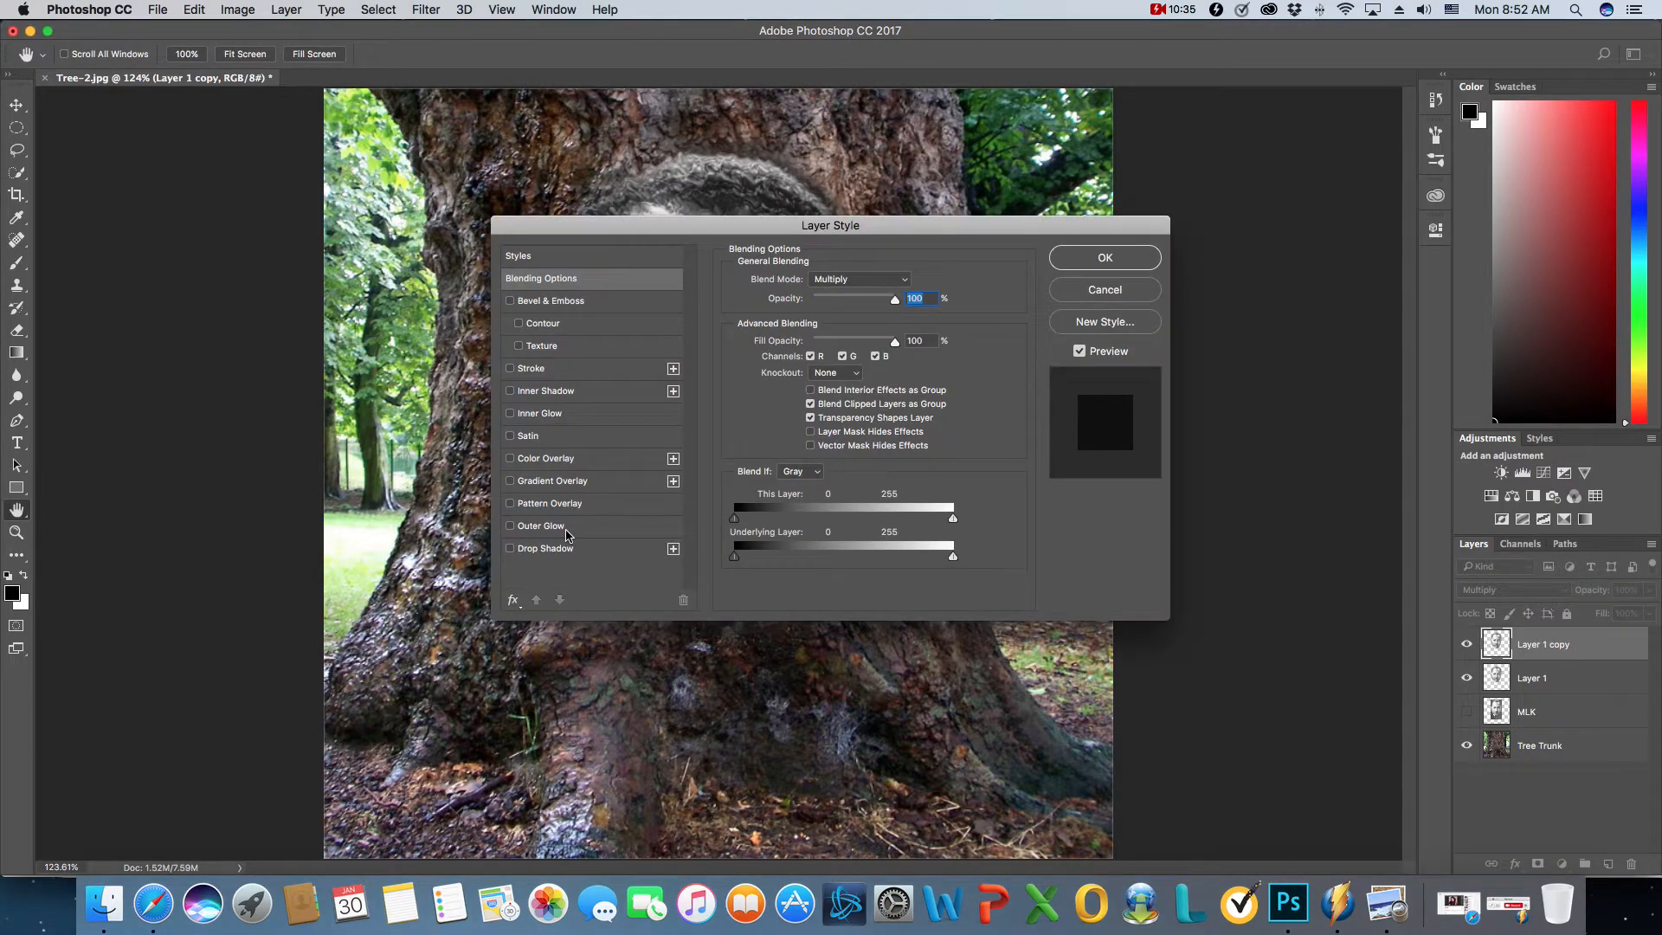
pyautogui.click(563, 459)
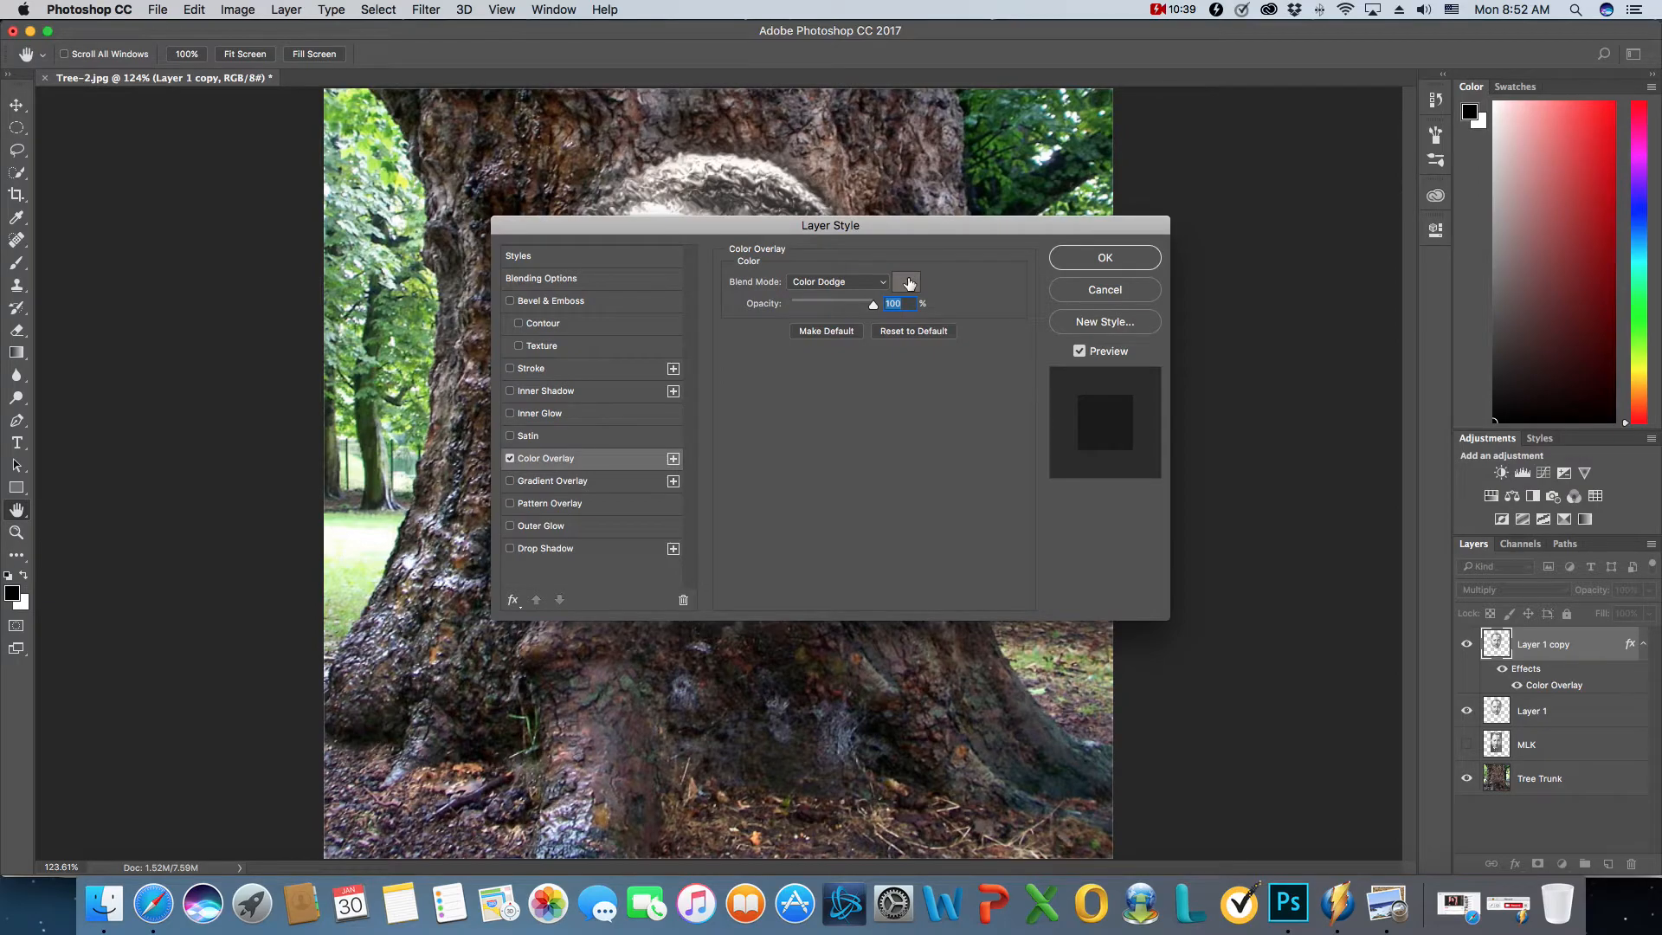
pyautogui.click(906, 283)
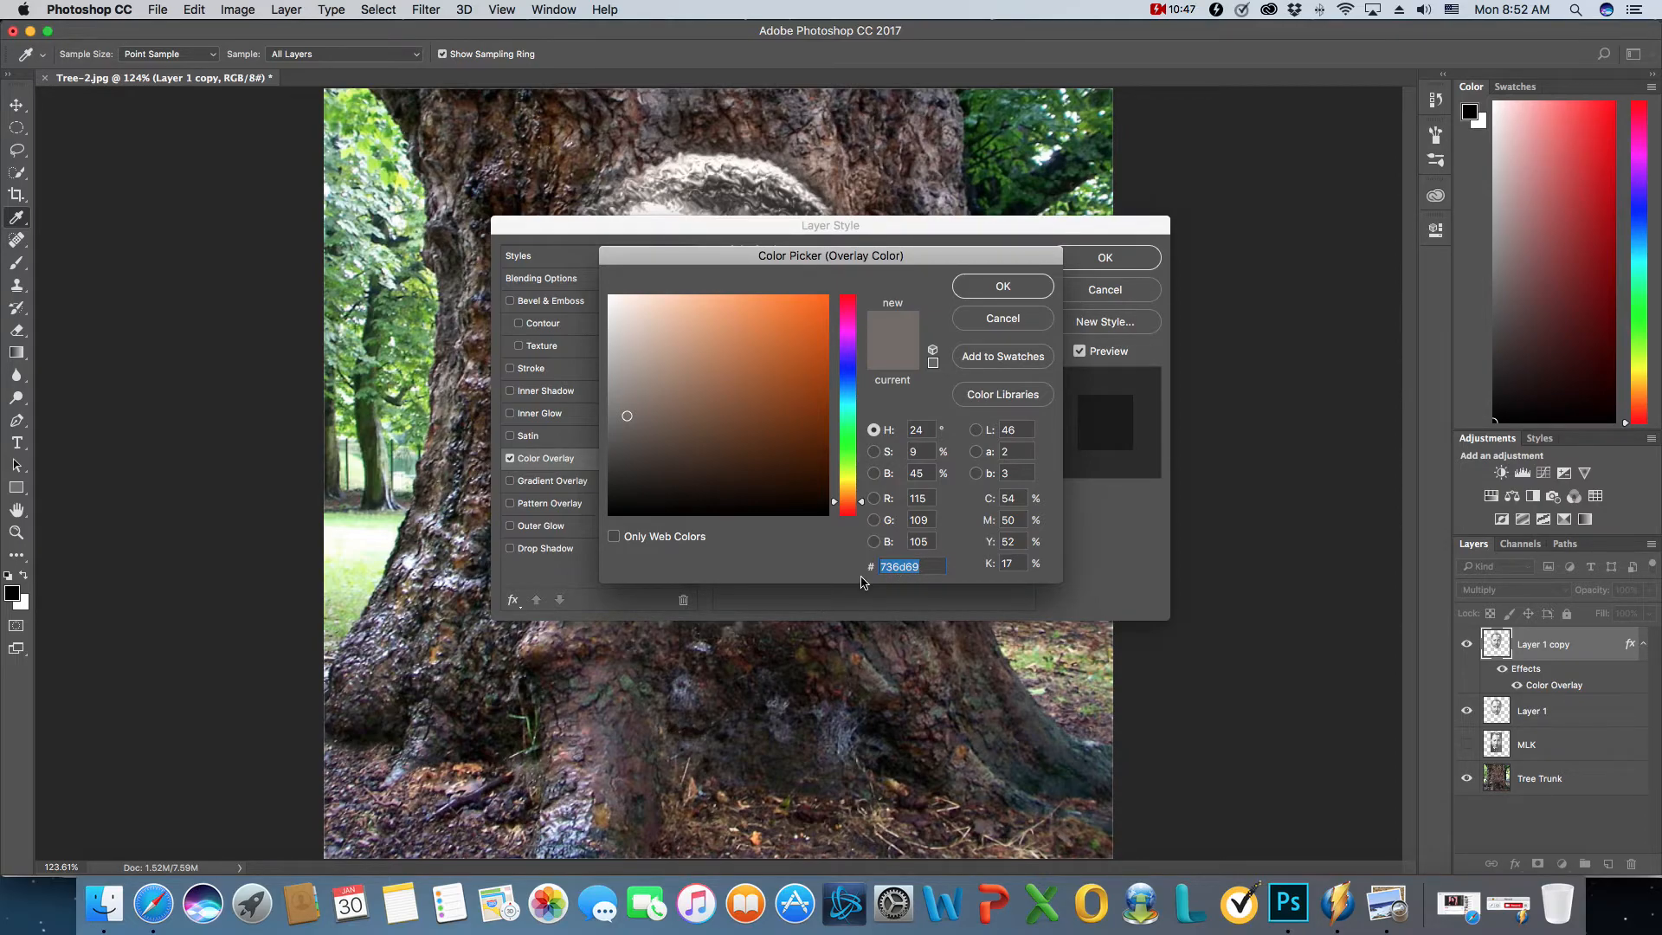
pyautogui.click(994, 293)
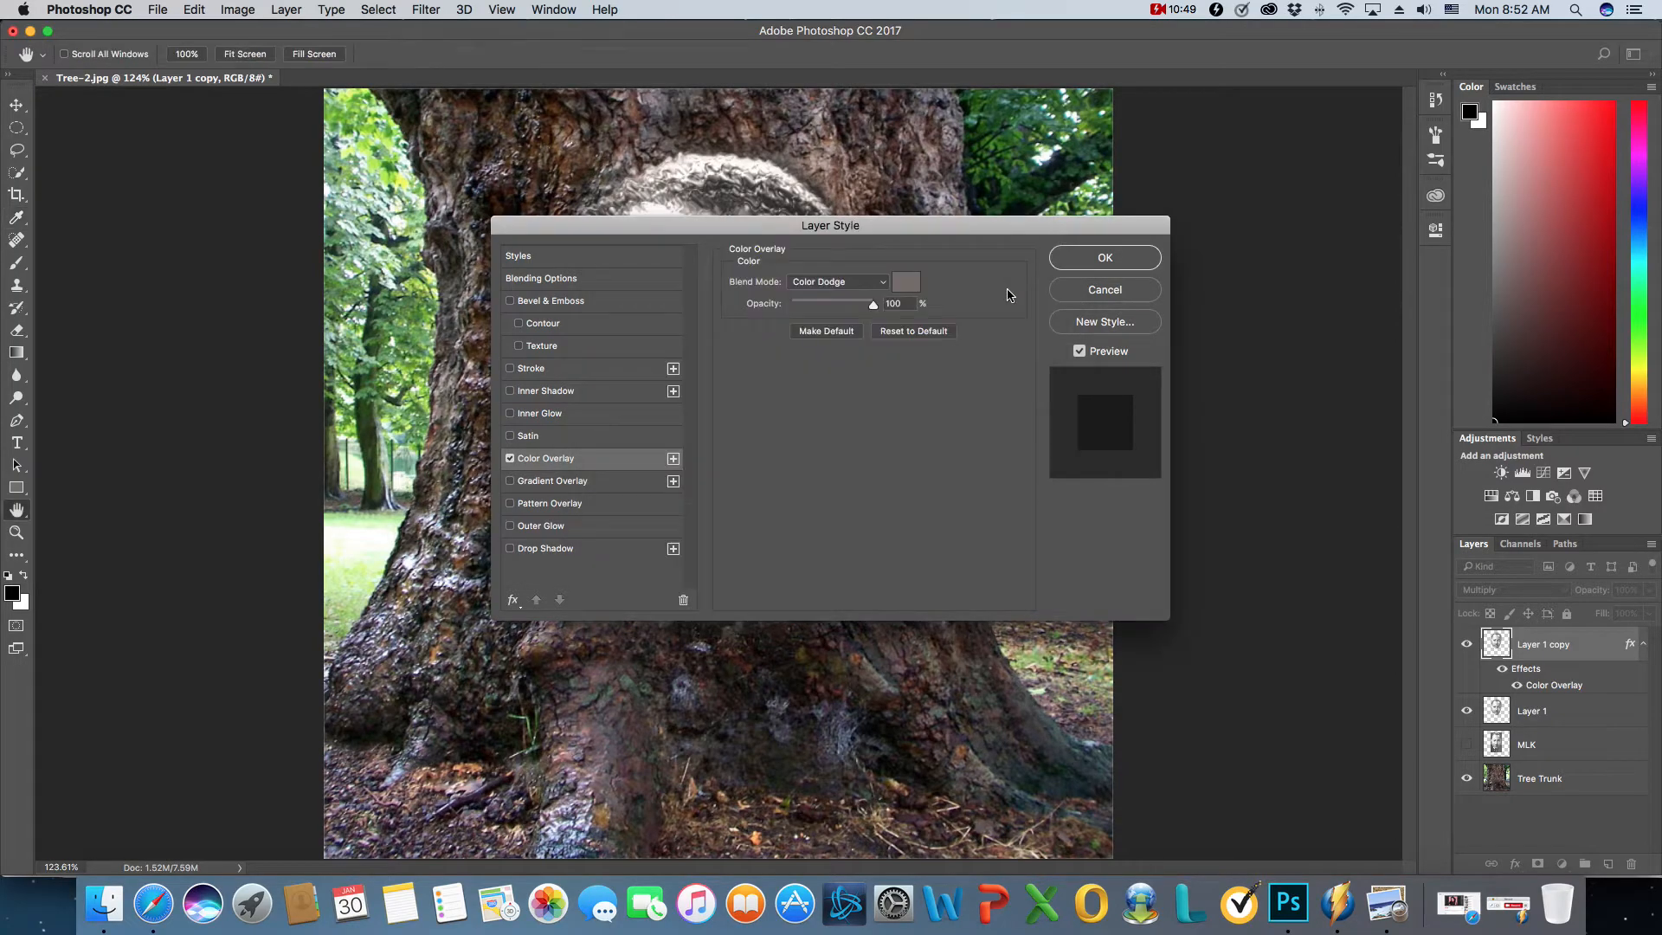
pyautogui.click(1105, 257)
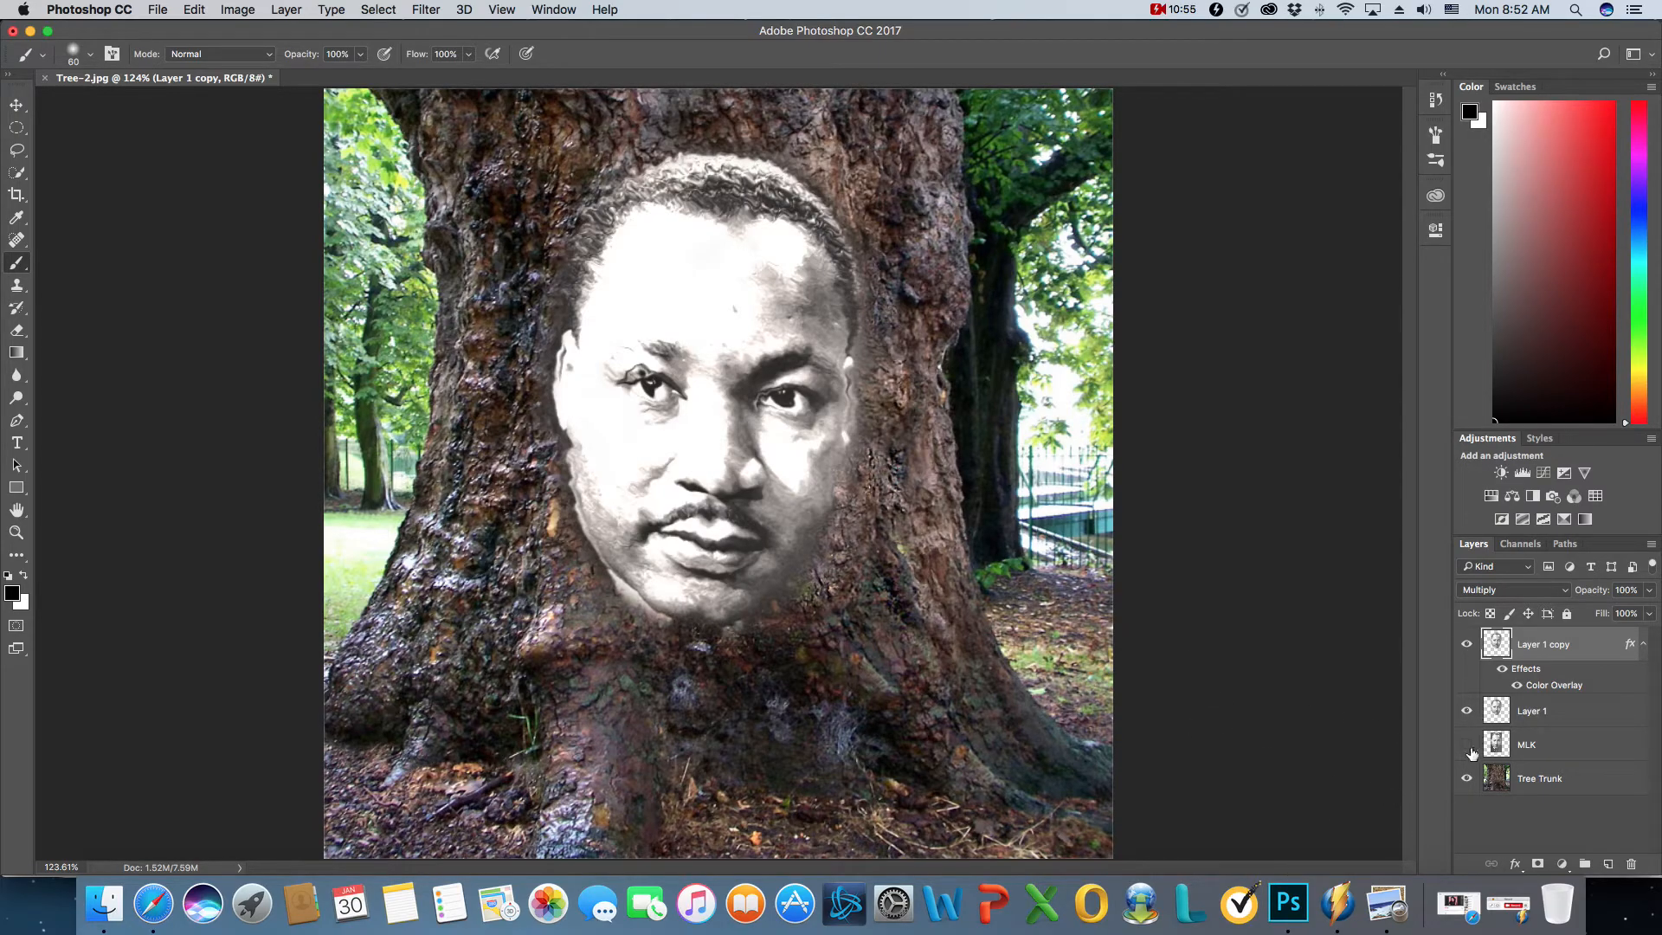
pyautogui.click(1497, 907)
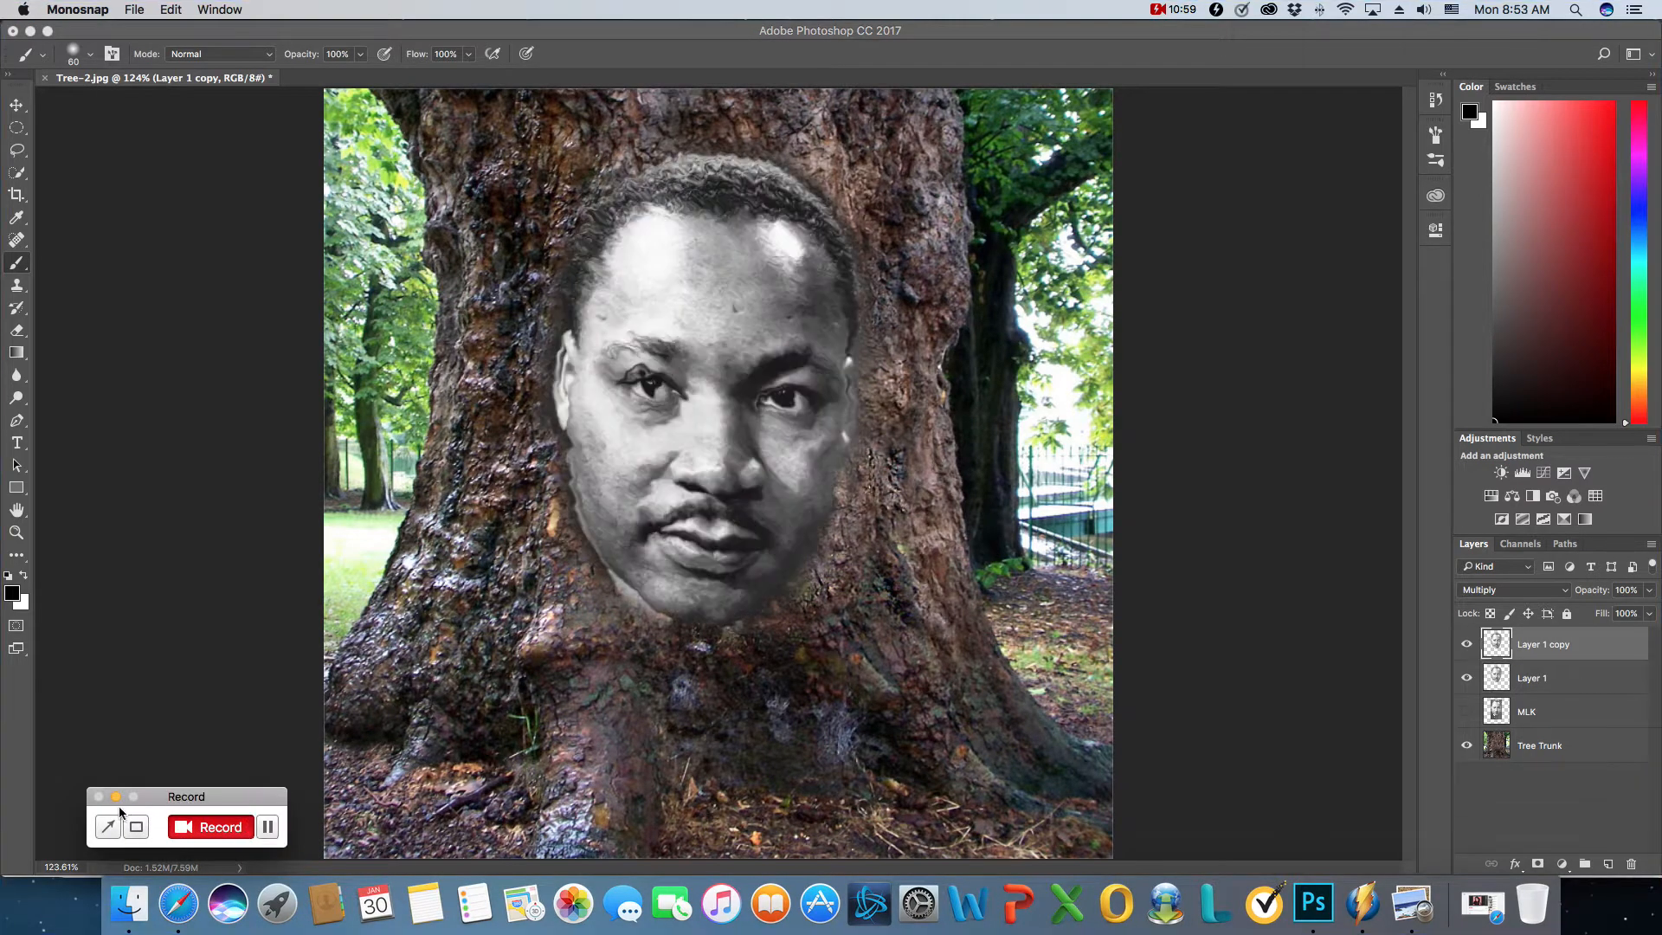
pyautogui.click(114, 796)
# - Add a Color Overlay effect to Layer 1 copy with colour 736d69, blend mode Color Dodge and 100% opacity
pyautogui.click(1495, 646)
pyautogui.doubleClick(1506, 651)
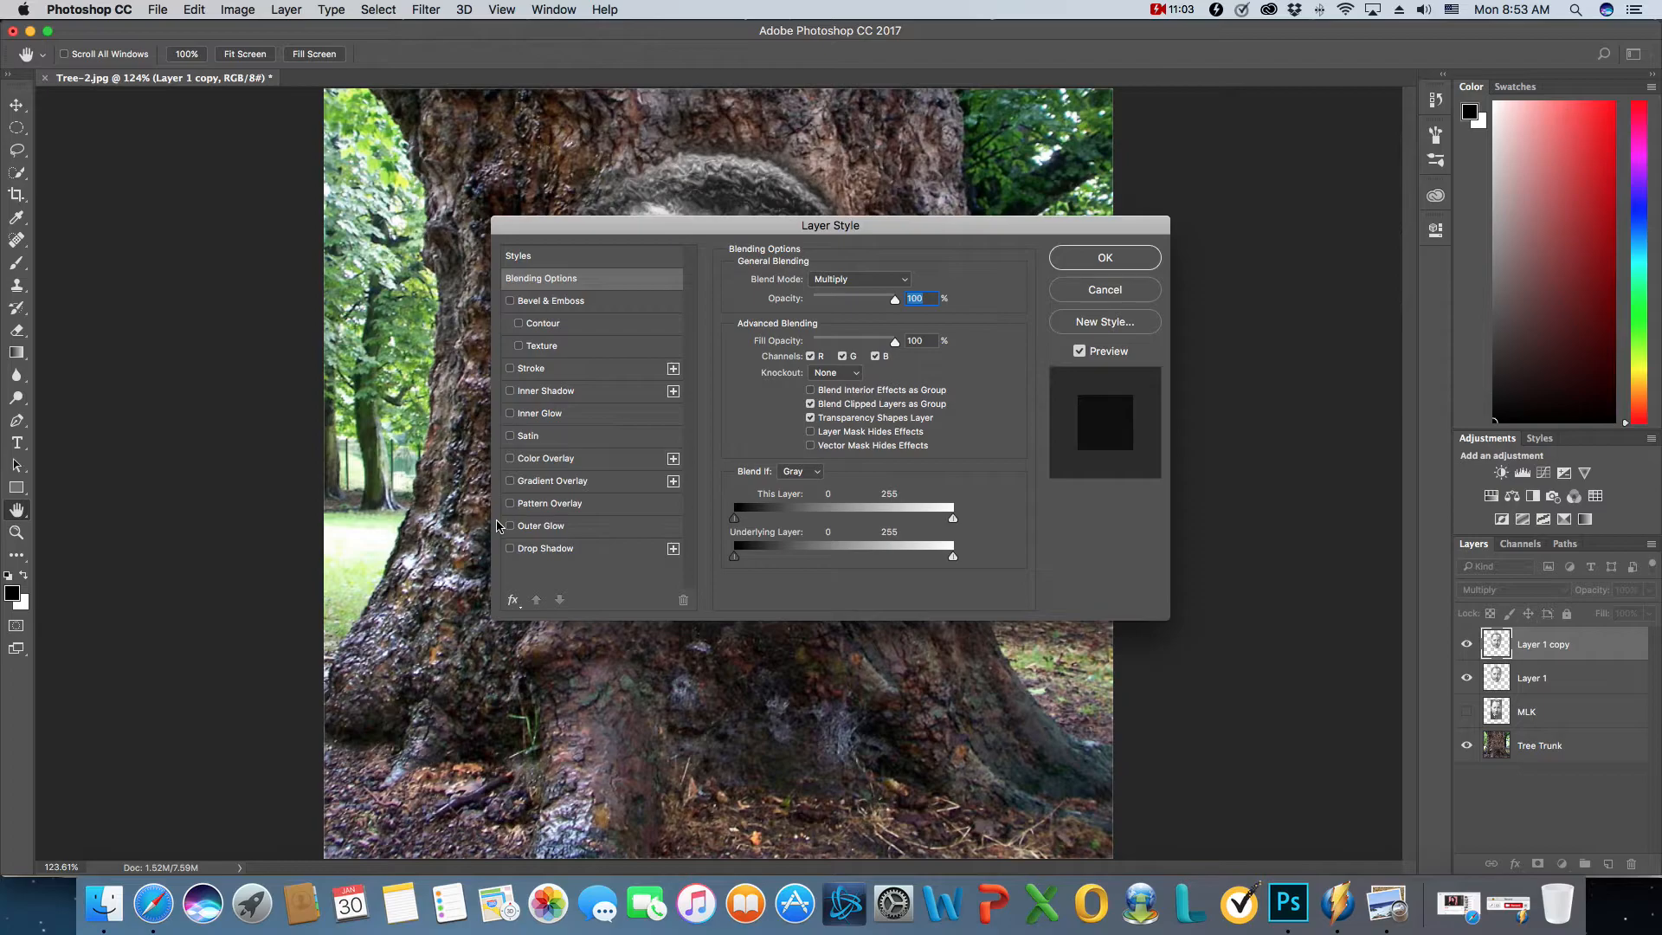
pyautogui.click(563, 460)
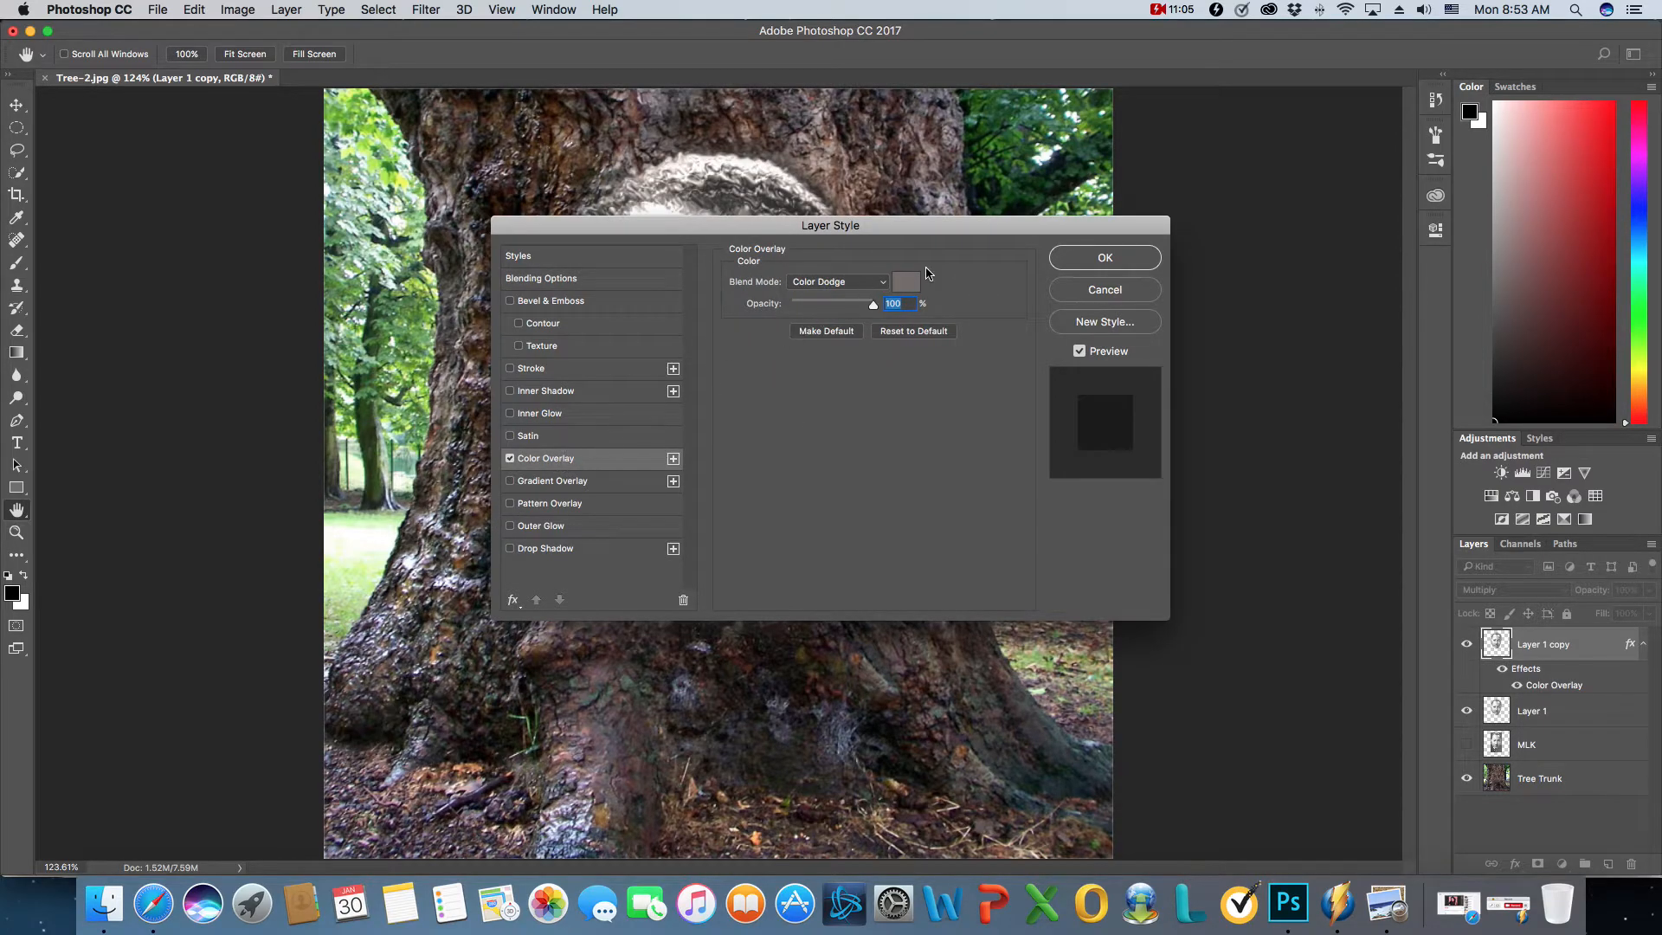
pyautogui.click(911, 283)
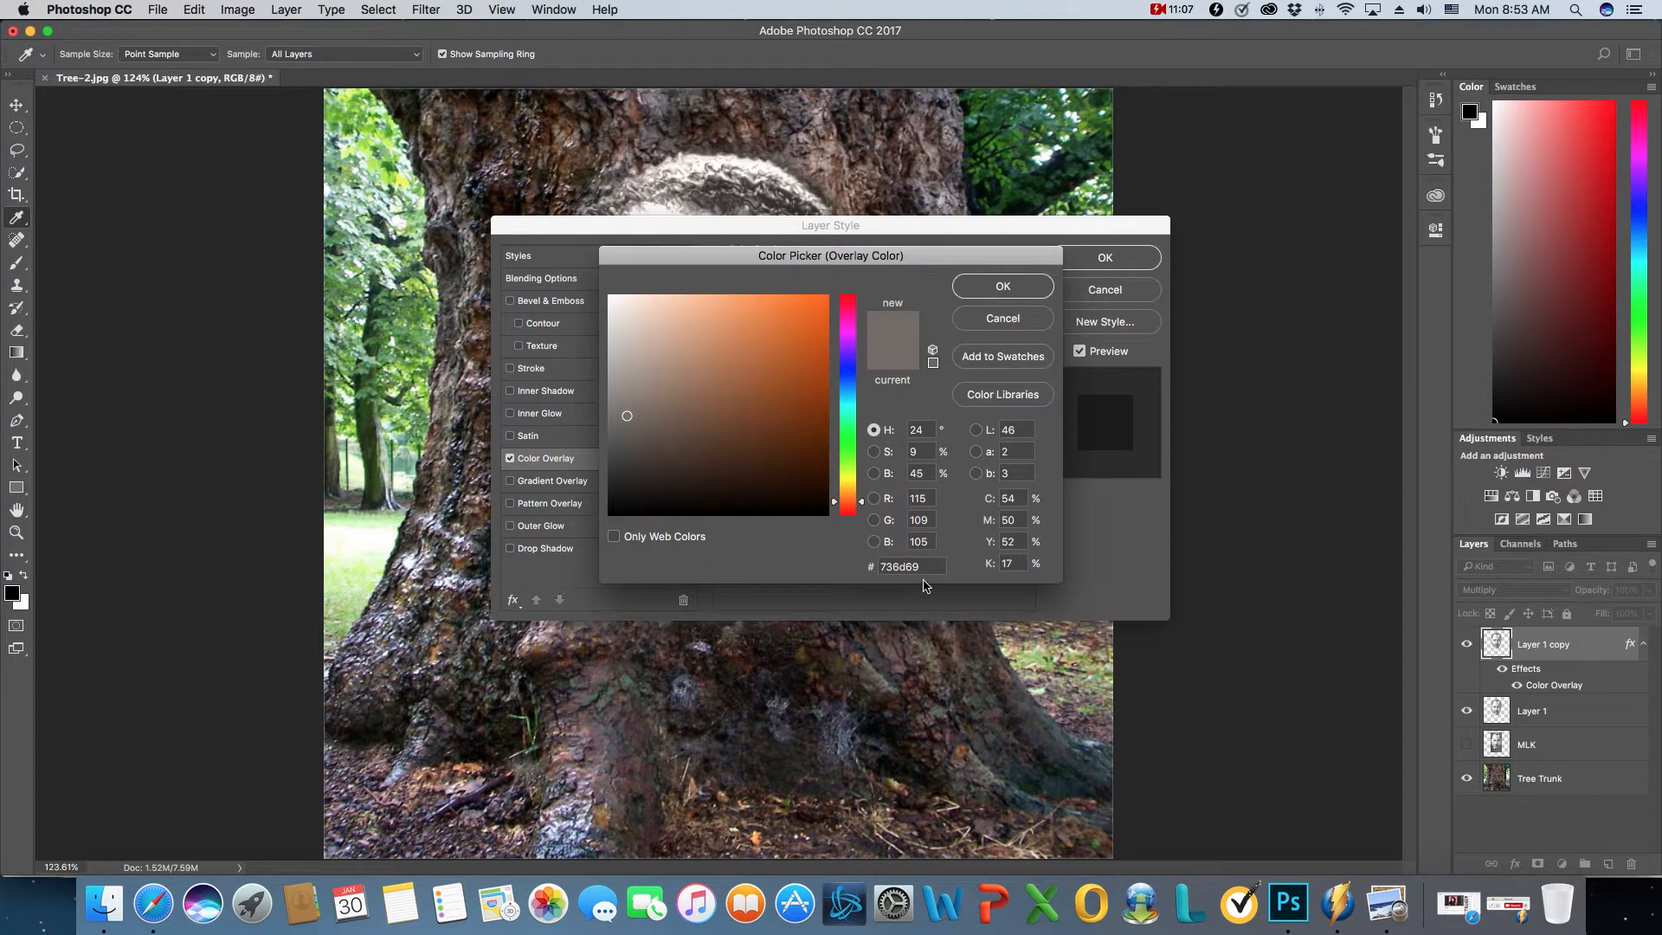
pyautogui.moveTo(931, 568); pyautogui.dragTo(875, 573)
pyautogui.click(1008, 291)
pyautogui.click(871, 282)
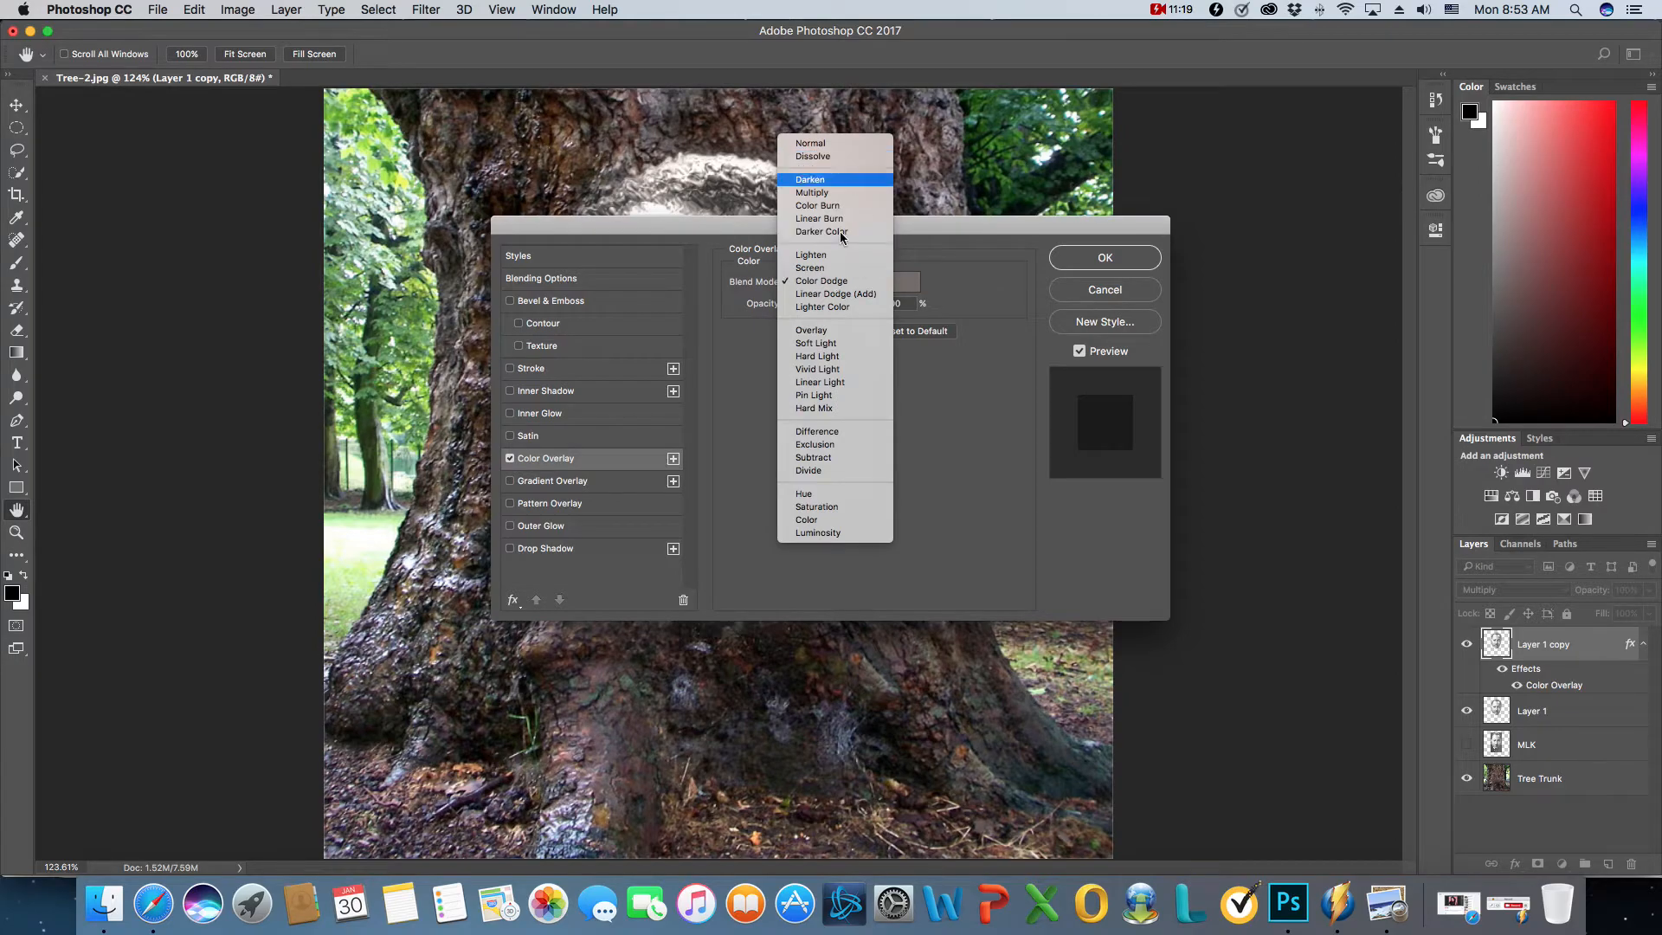
pyautogui.click(840, 282)
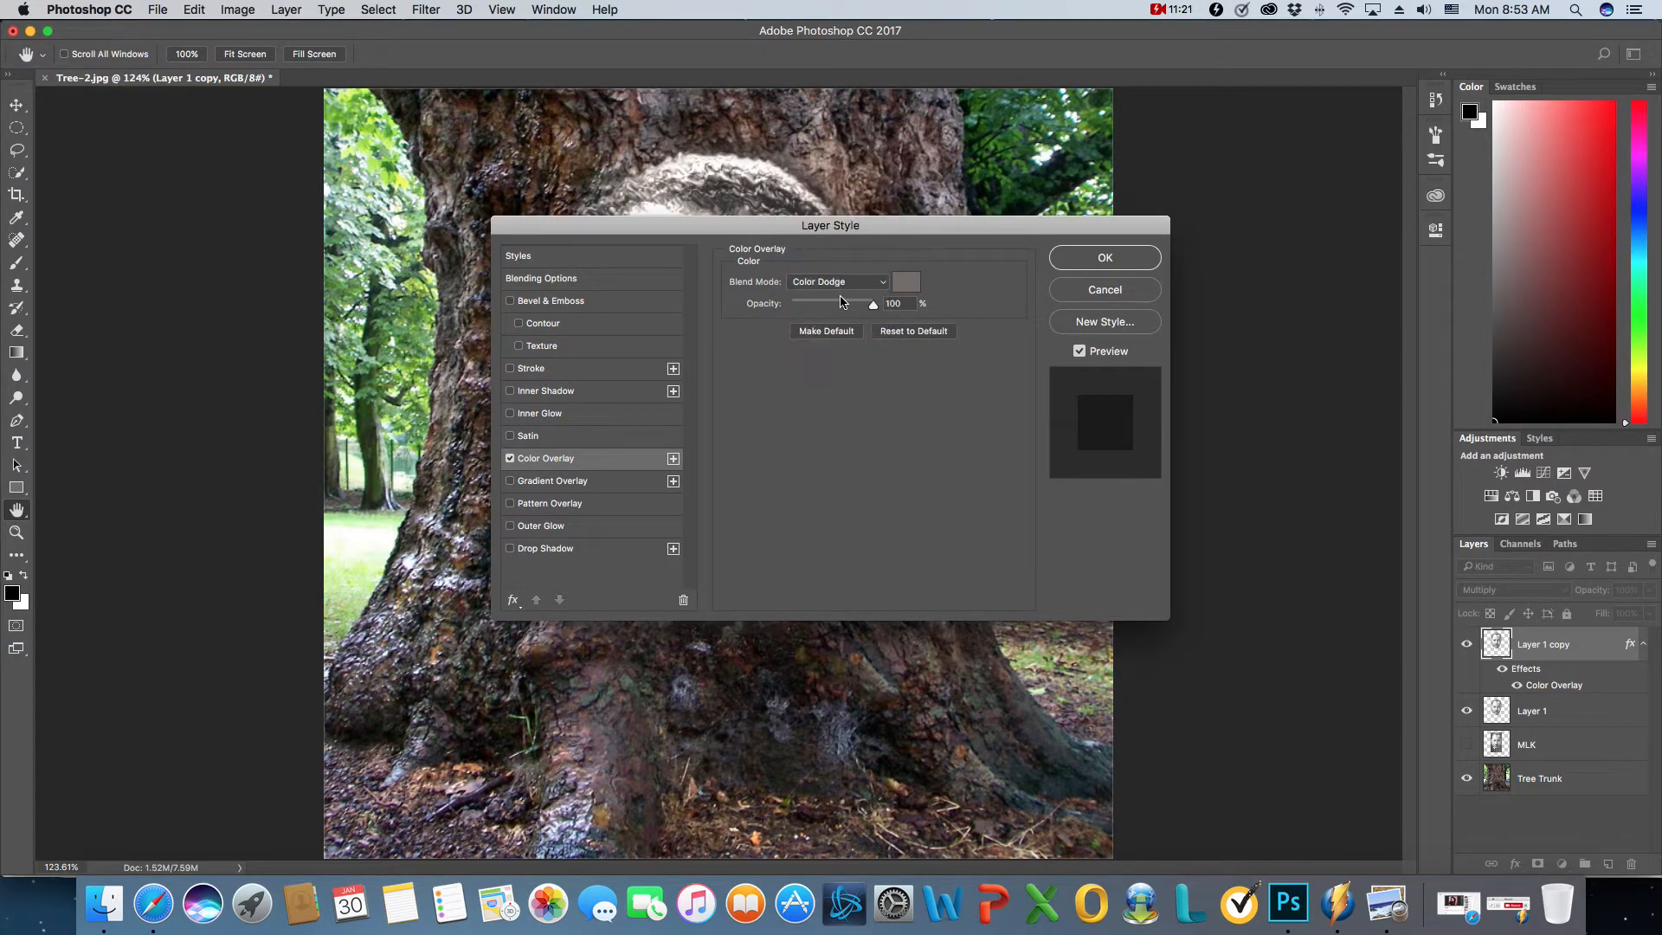
pyautogui.click(1104, 257)
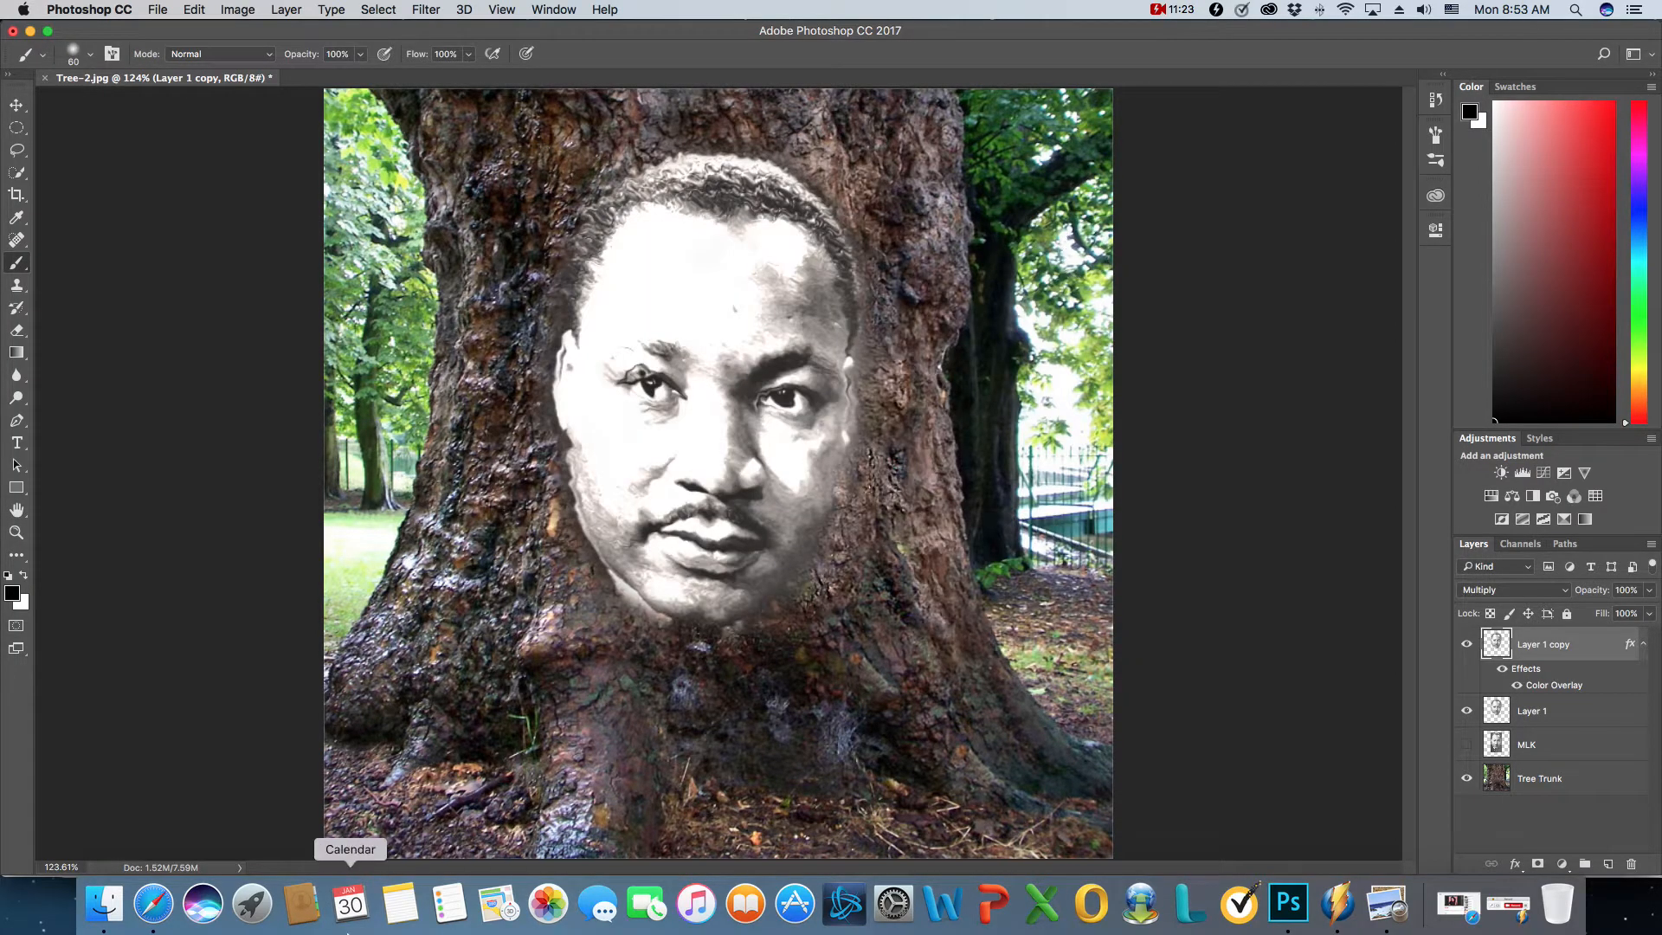
pyautogui.click(1498, 907)
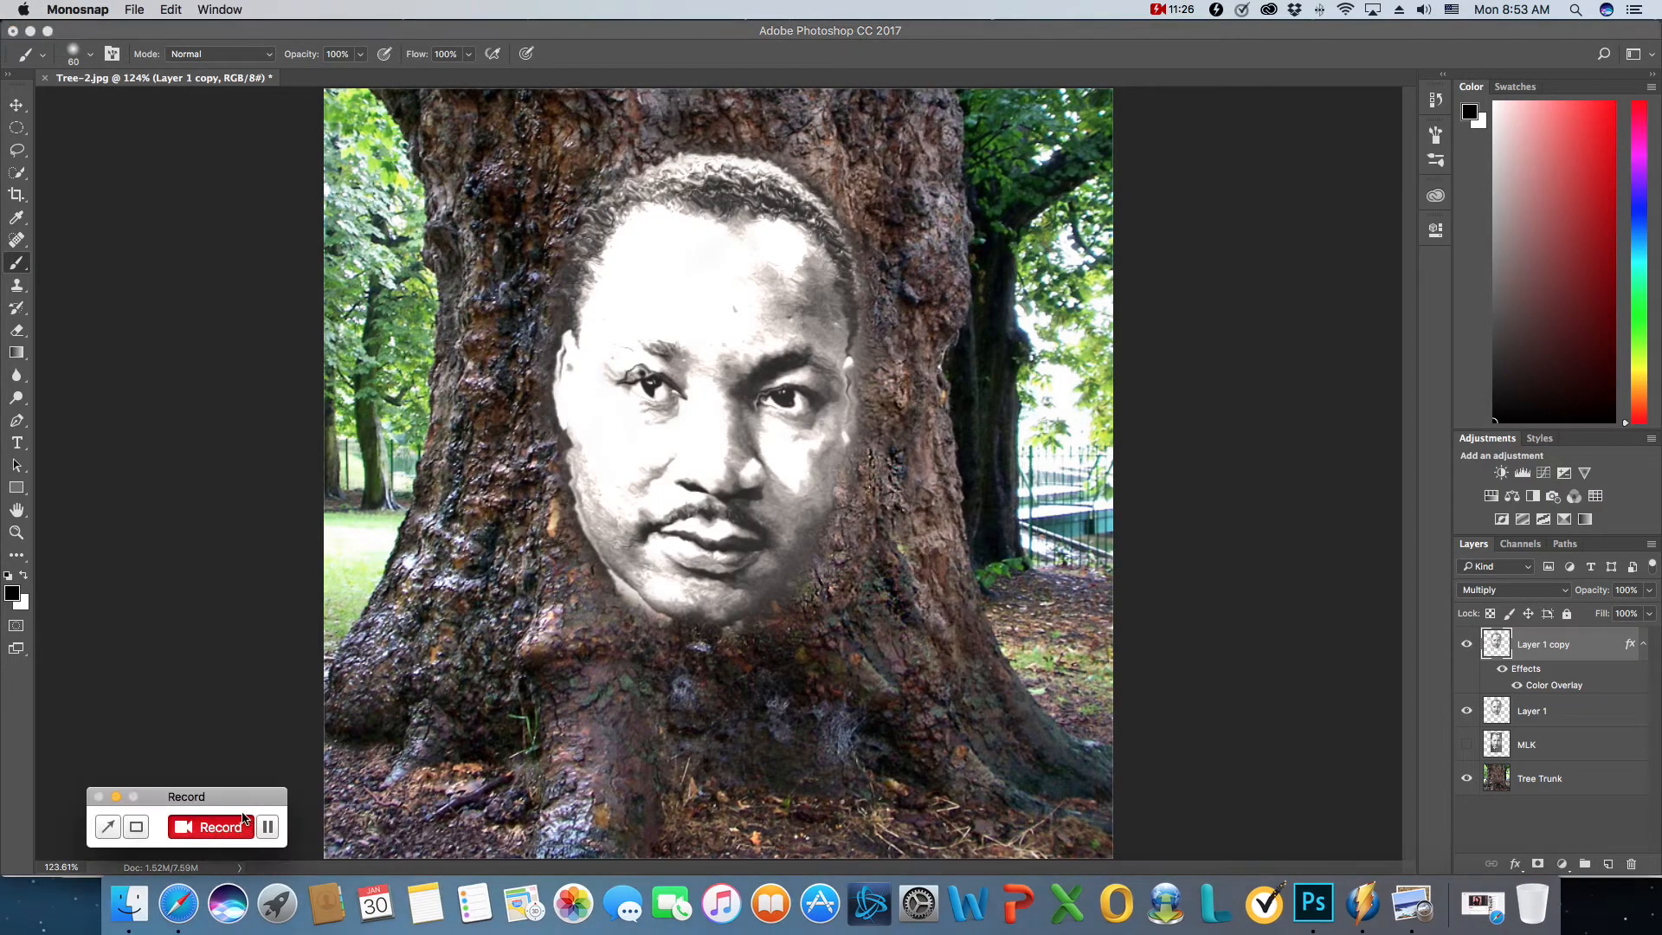
pyautogui.click(115, 796)
# - Set the blend mode of Layer 1 to Overlay
pyautogui.click(1588, 708)
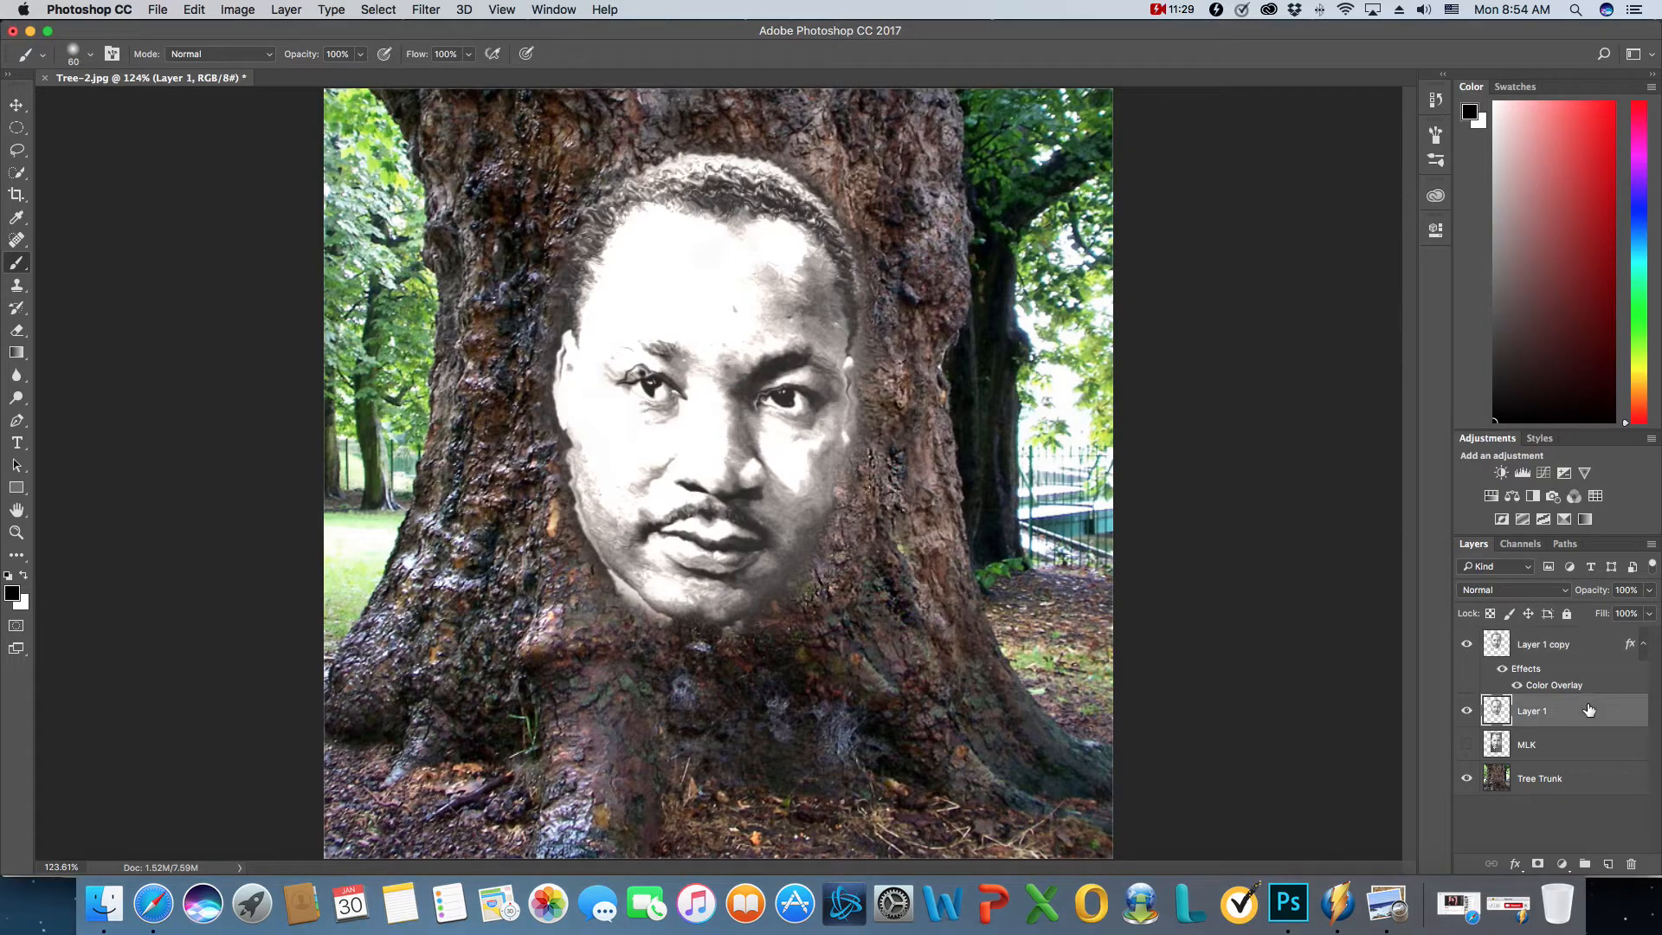
pyautogui.click(1538, 591)
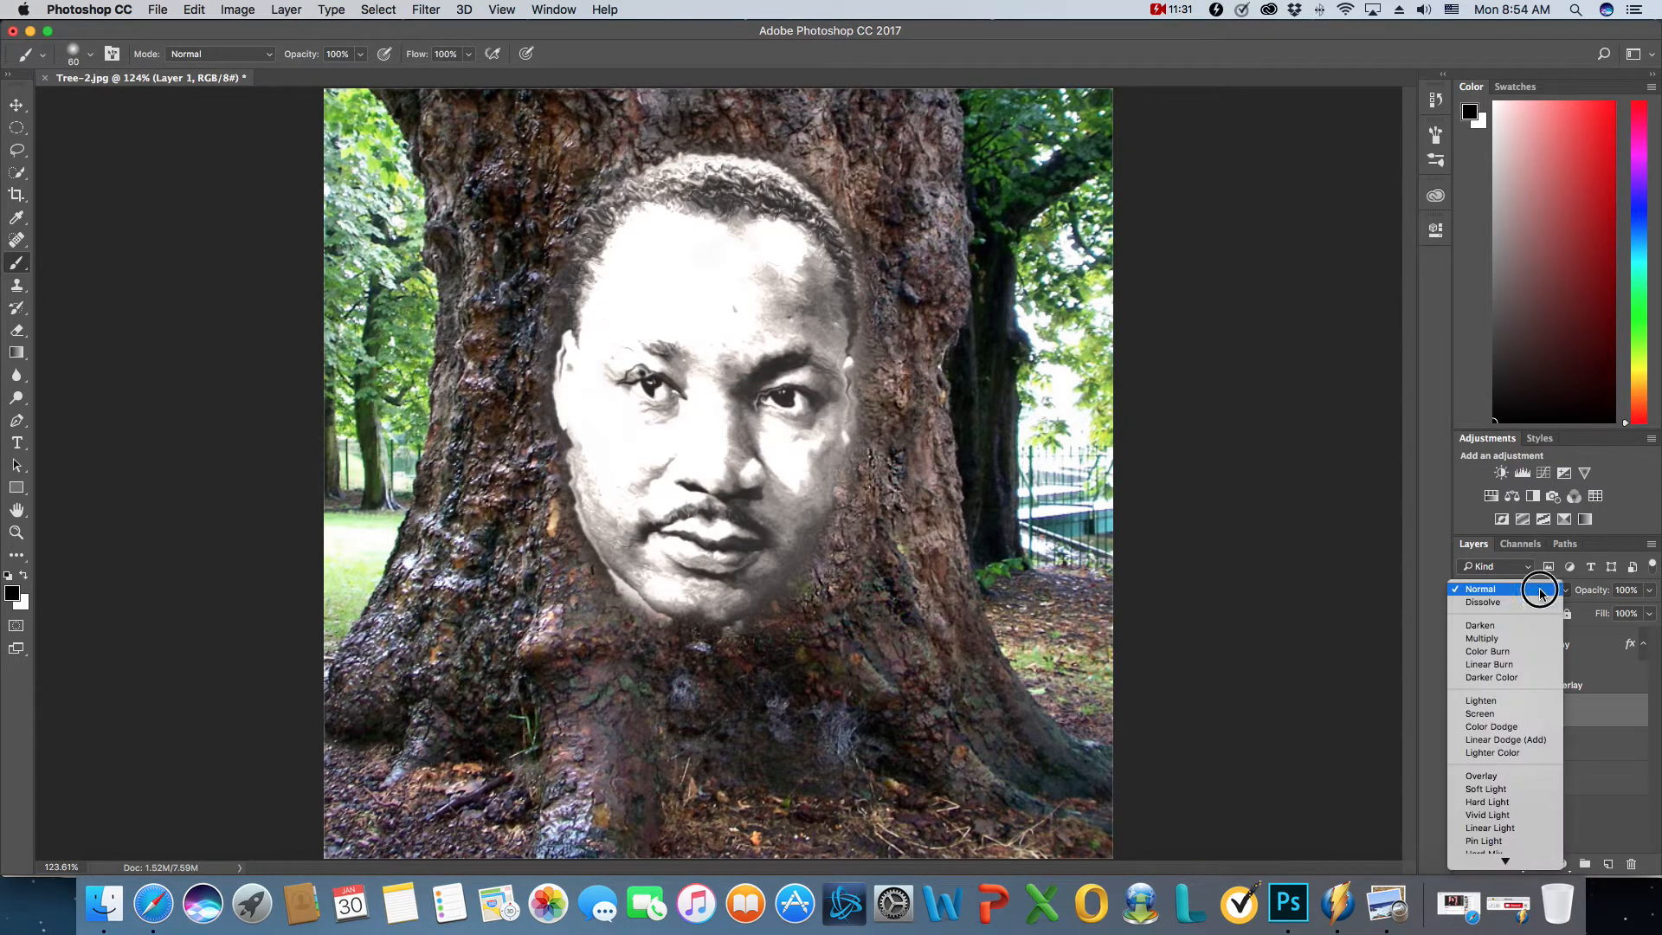
pyautogui.click(1506, 774)
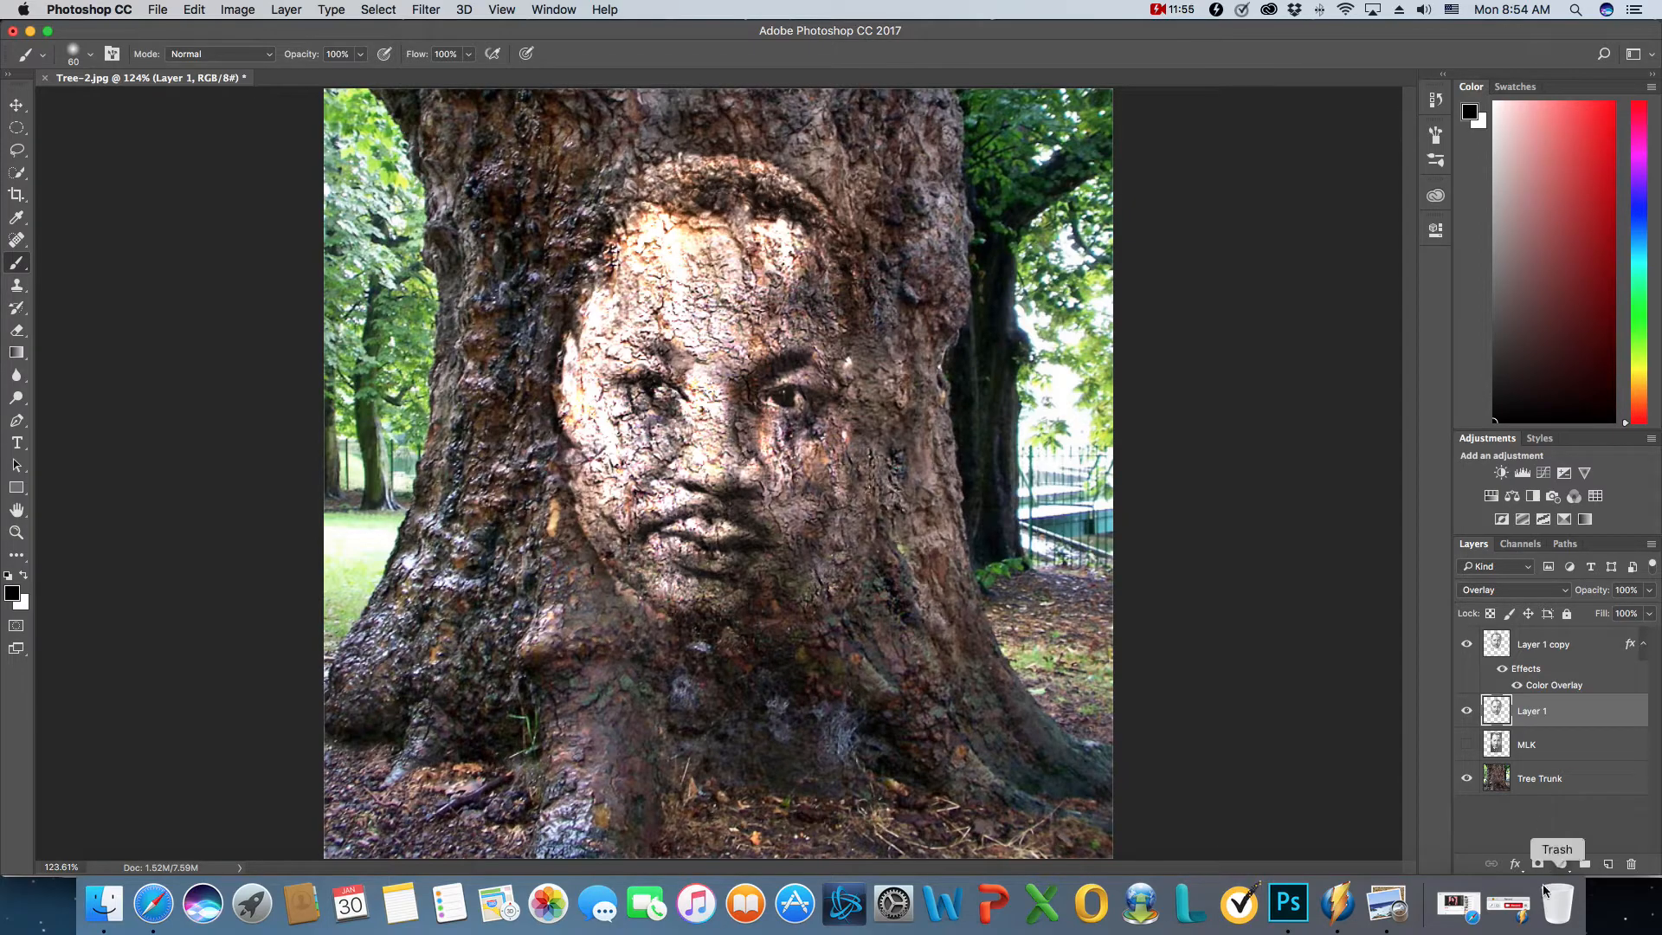
pyautogui.click(1509, 903)
pyautogui.click(268, 833)
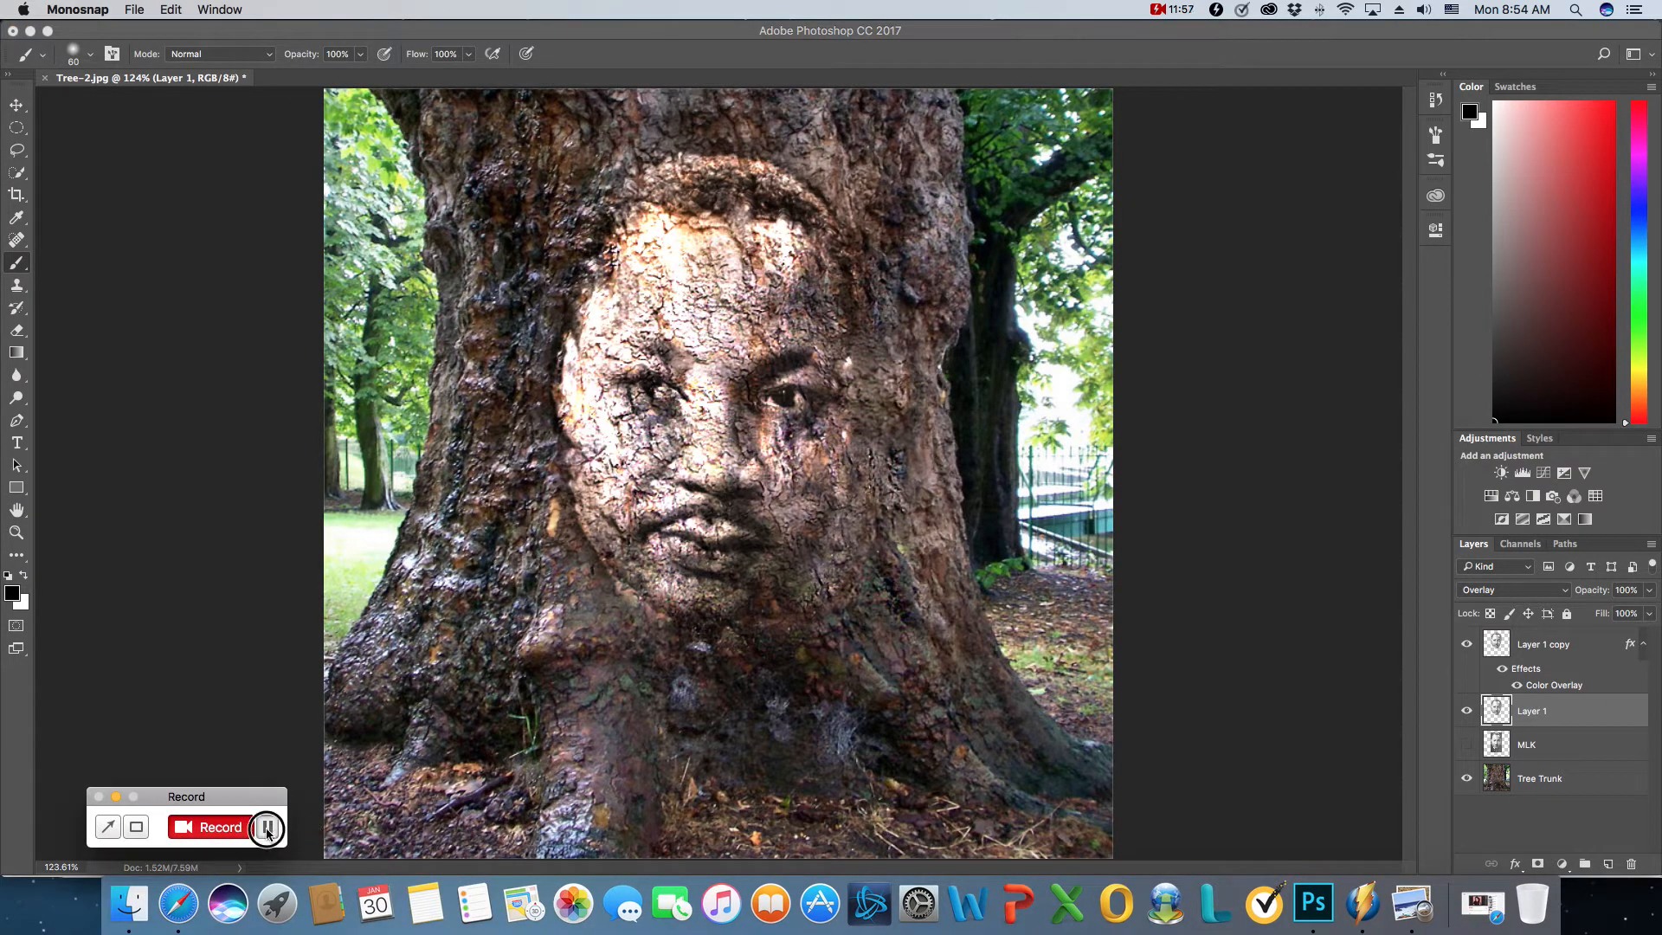
pyautogui.click(116, 796)
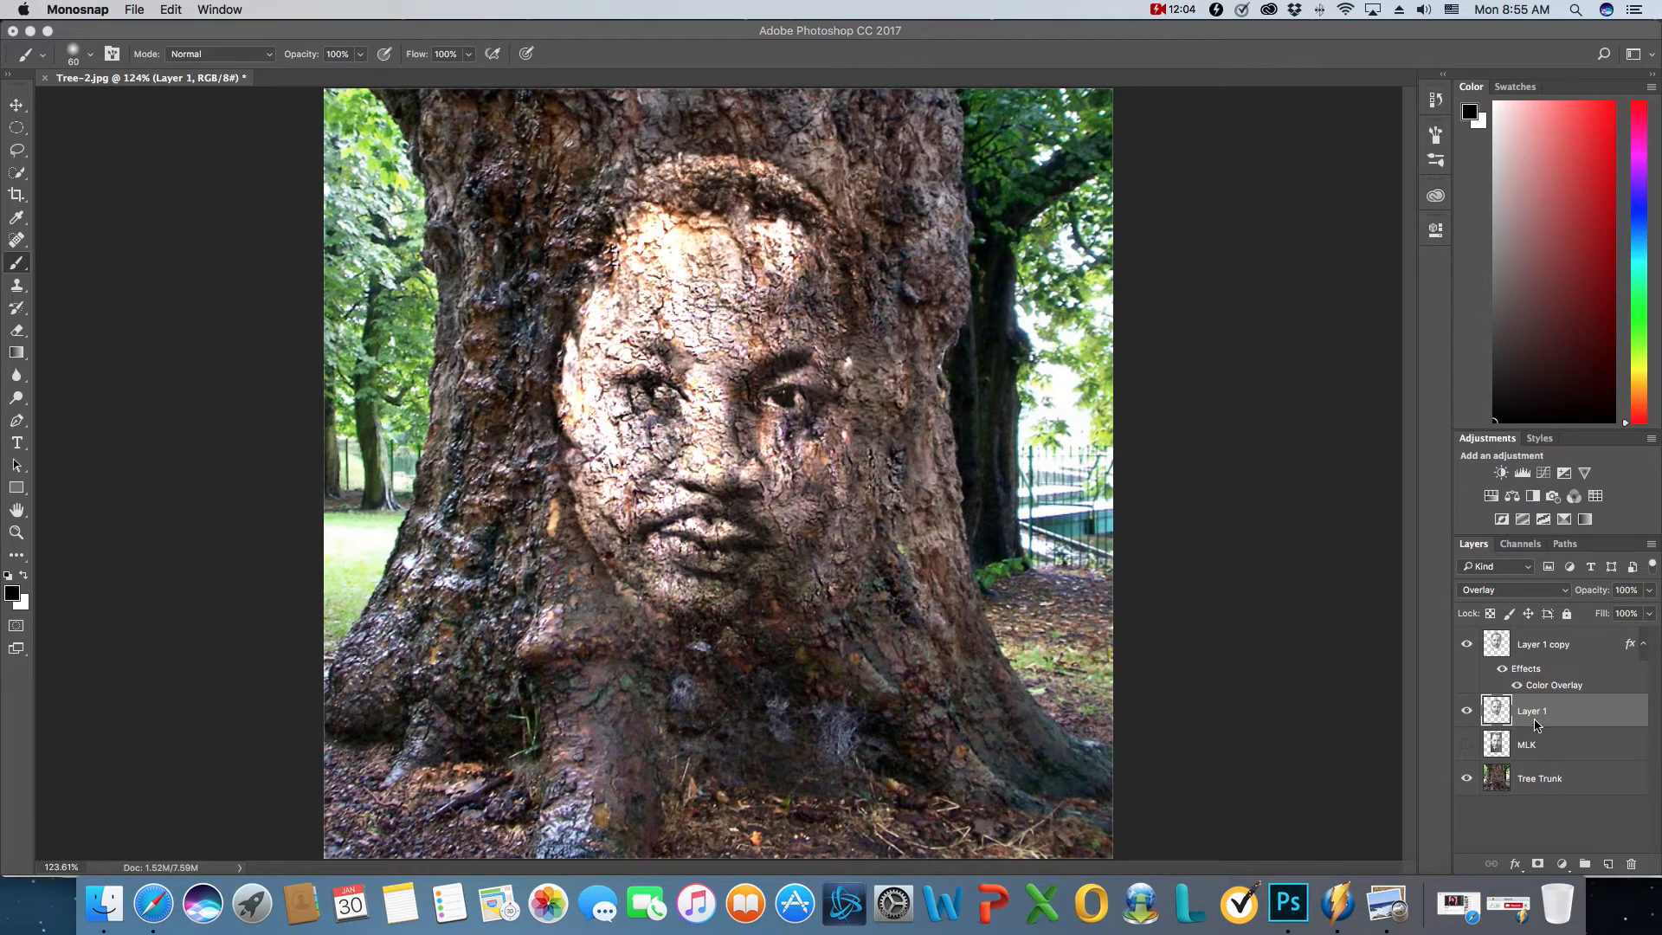
# - Try several opacity levels on Layer 1 and settle on 35%
pyautogui.moveTo(1651, 595); pyautogui.dragTo(1613, 618)
pyautogui.click(1602, 613)
pyautogui.click(1608, 615)
pyautogui.click(1620, 616)
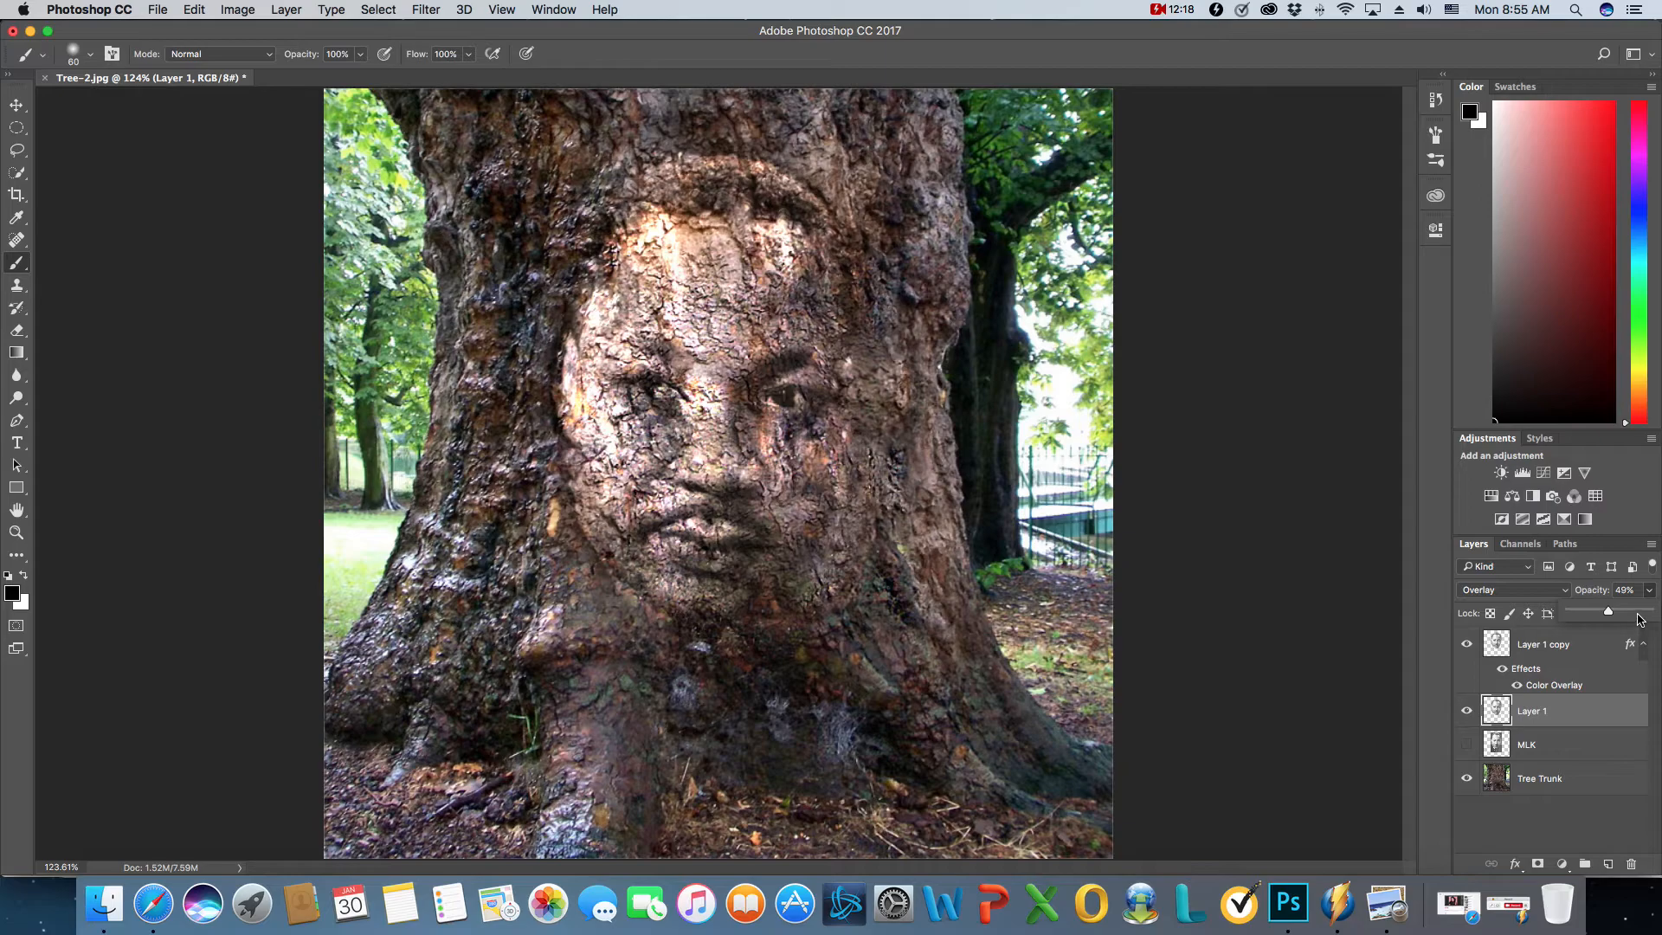
pyautogui.click(1636, 613)
pyautogui.click(1644, 612)
pyautogui.click(1584, 615)
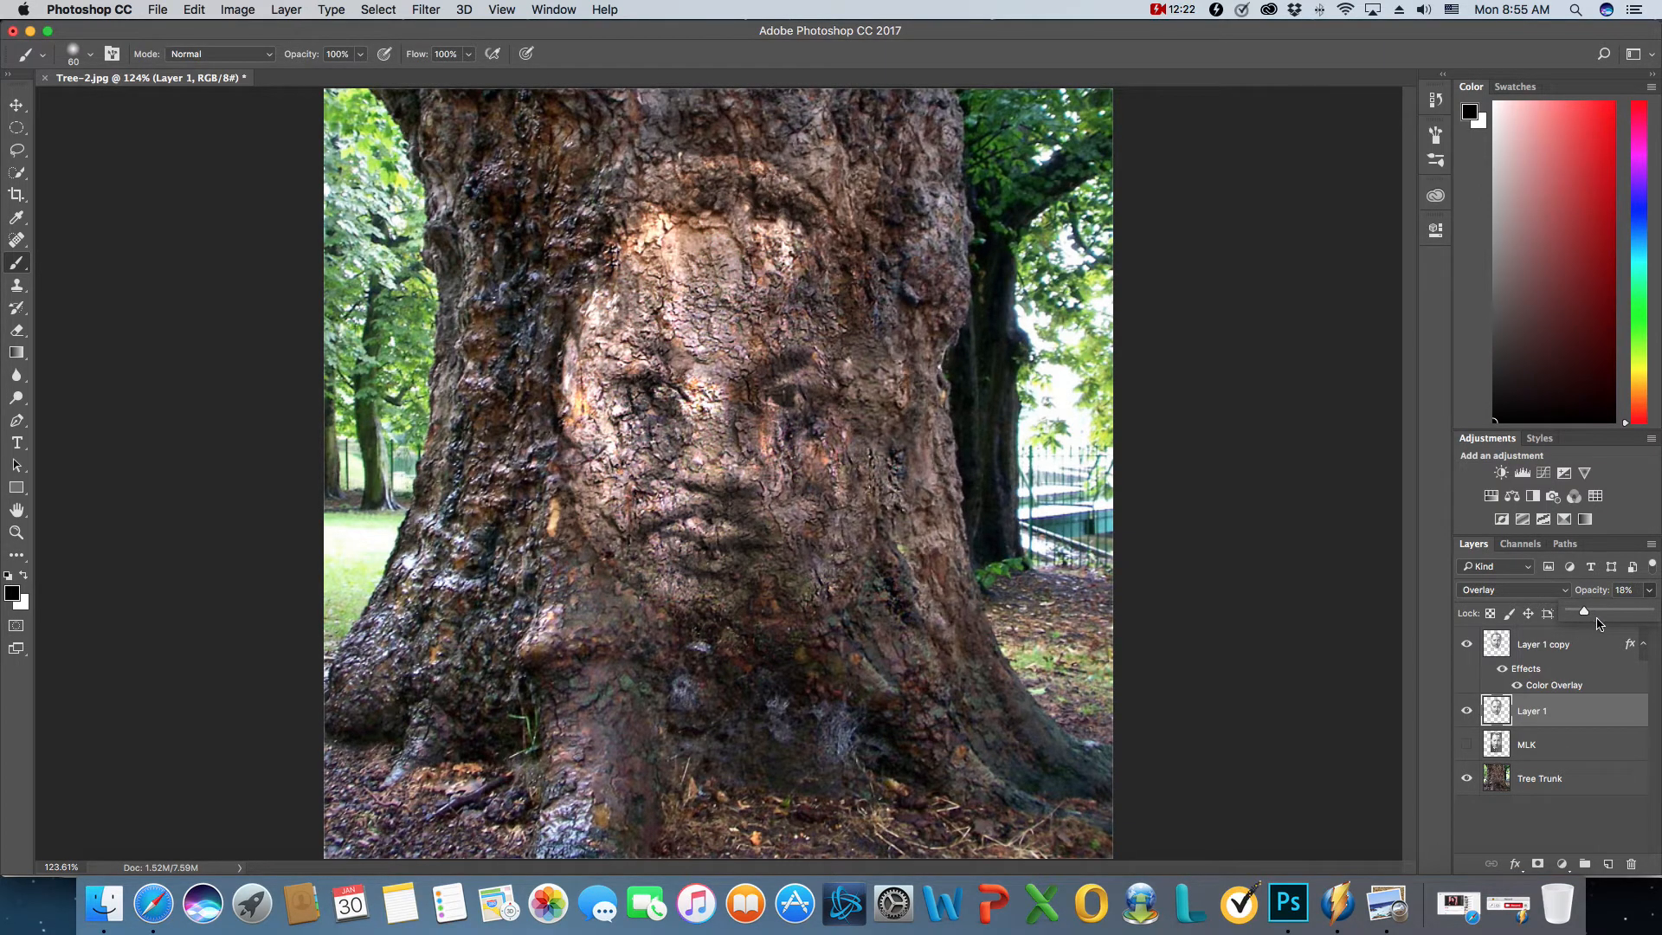
pyautogui.moveTo(1583, 619); pyautogui.dragTo(1656, 615)
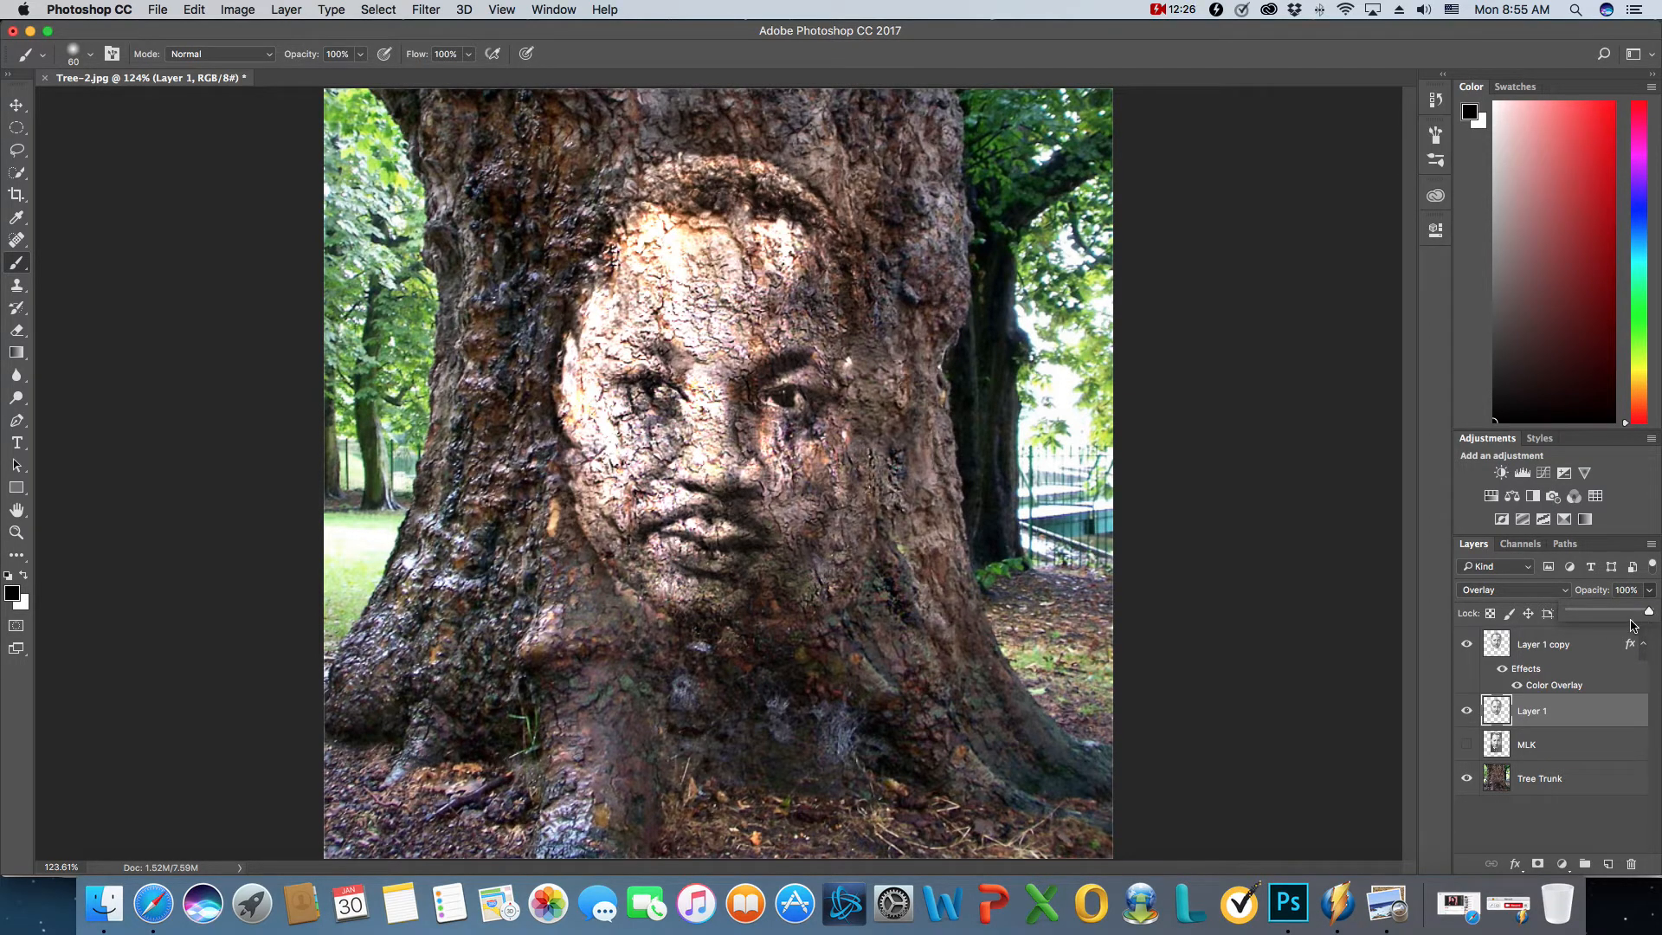
pyautogui.moveTo(1650, 620); pyautogui.dragTo(1598, 615)
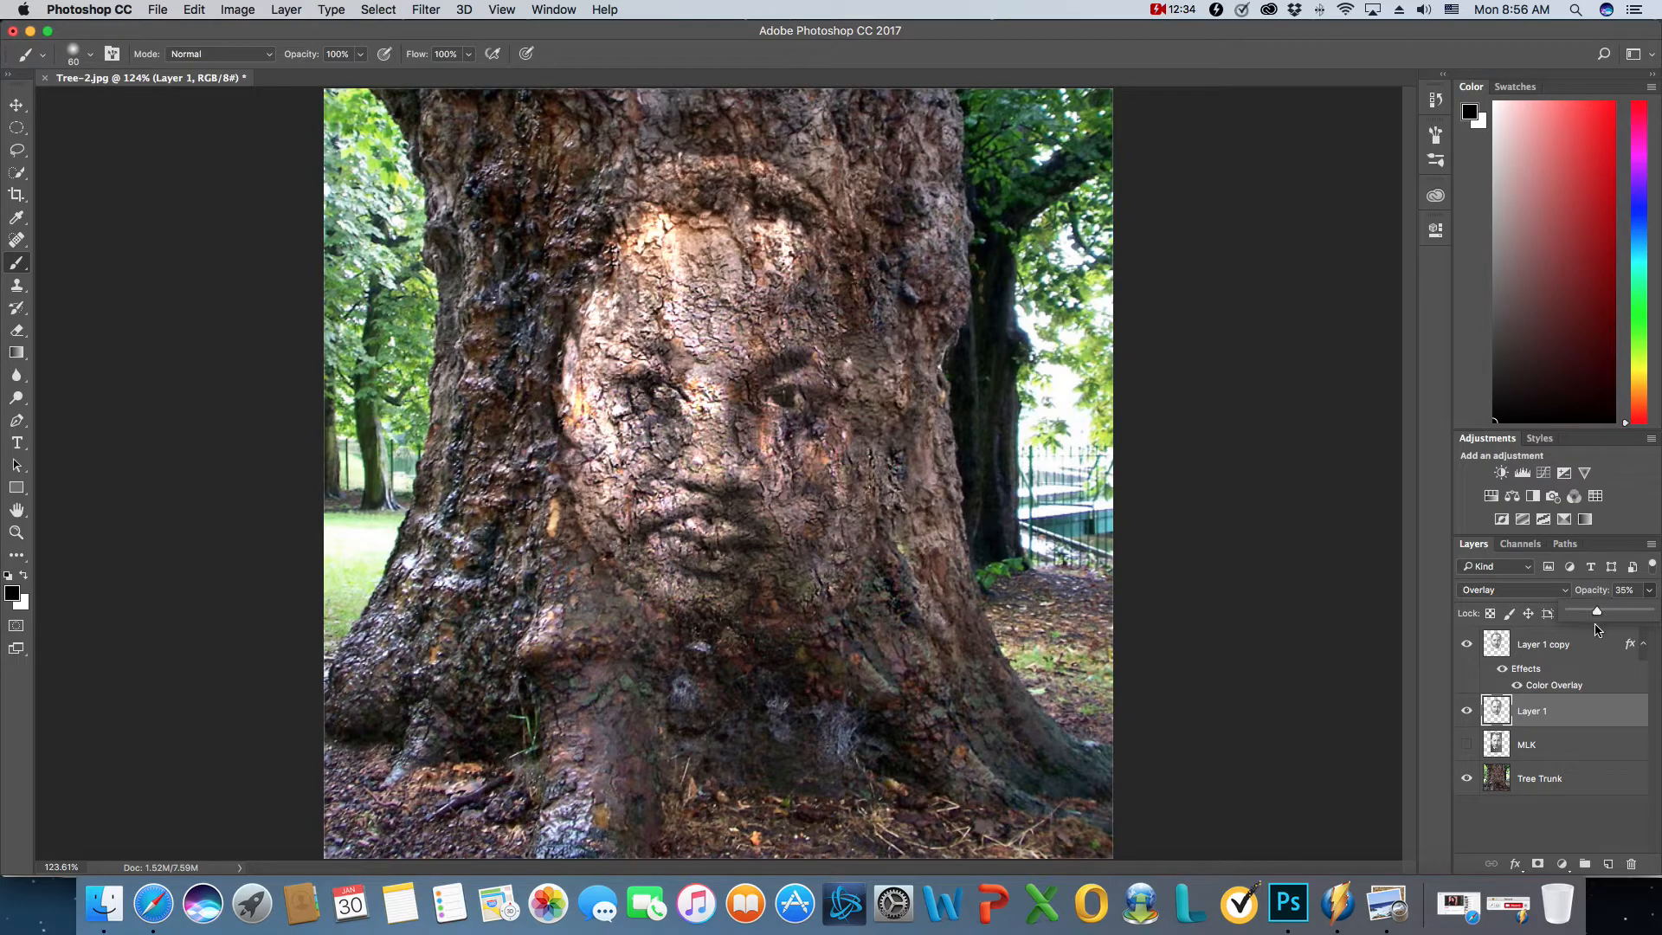
# - Try darkening Layer 1 copy with a Curves adjustment layer clipped to it, pulling the RGB curve's midtones down
pyautogui.click(1582, 650)
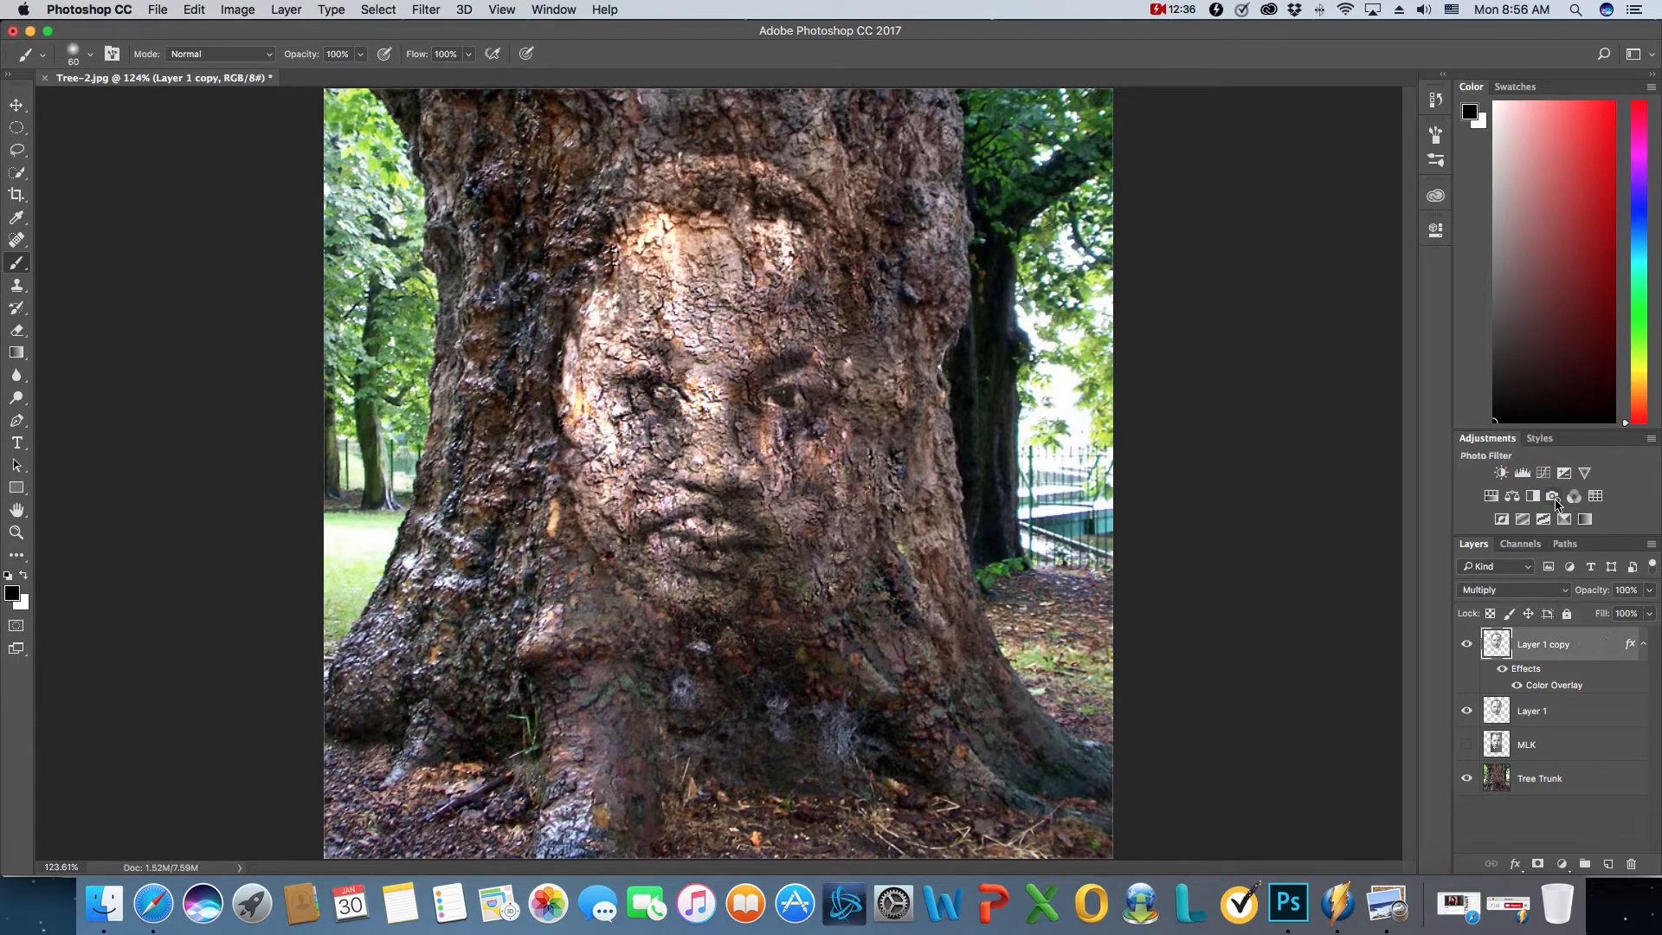
pyautogui.click(1544, 472)
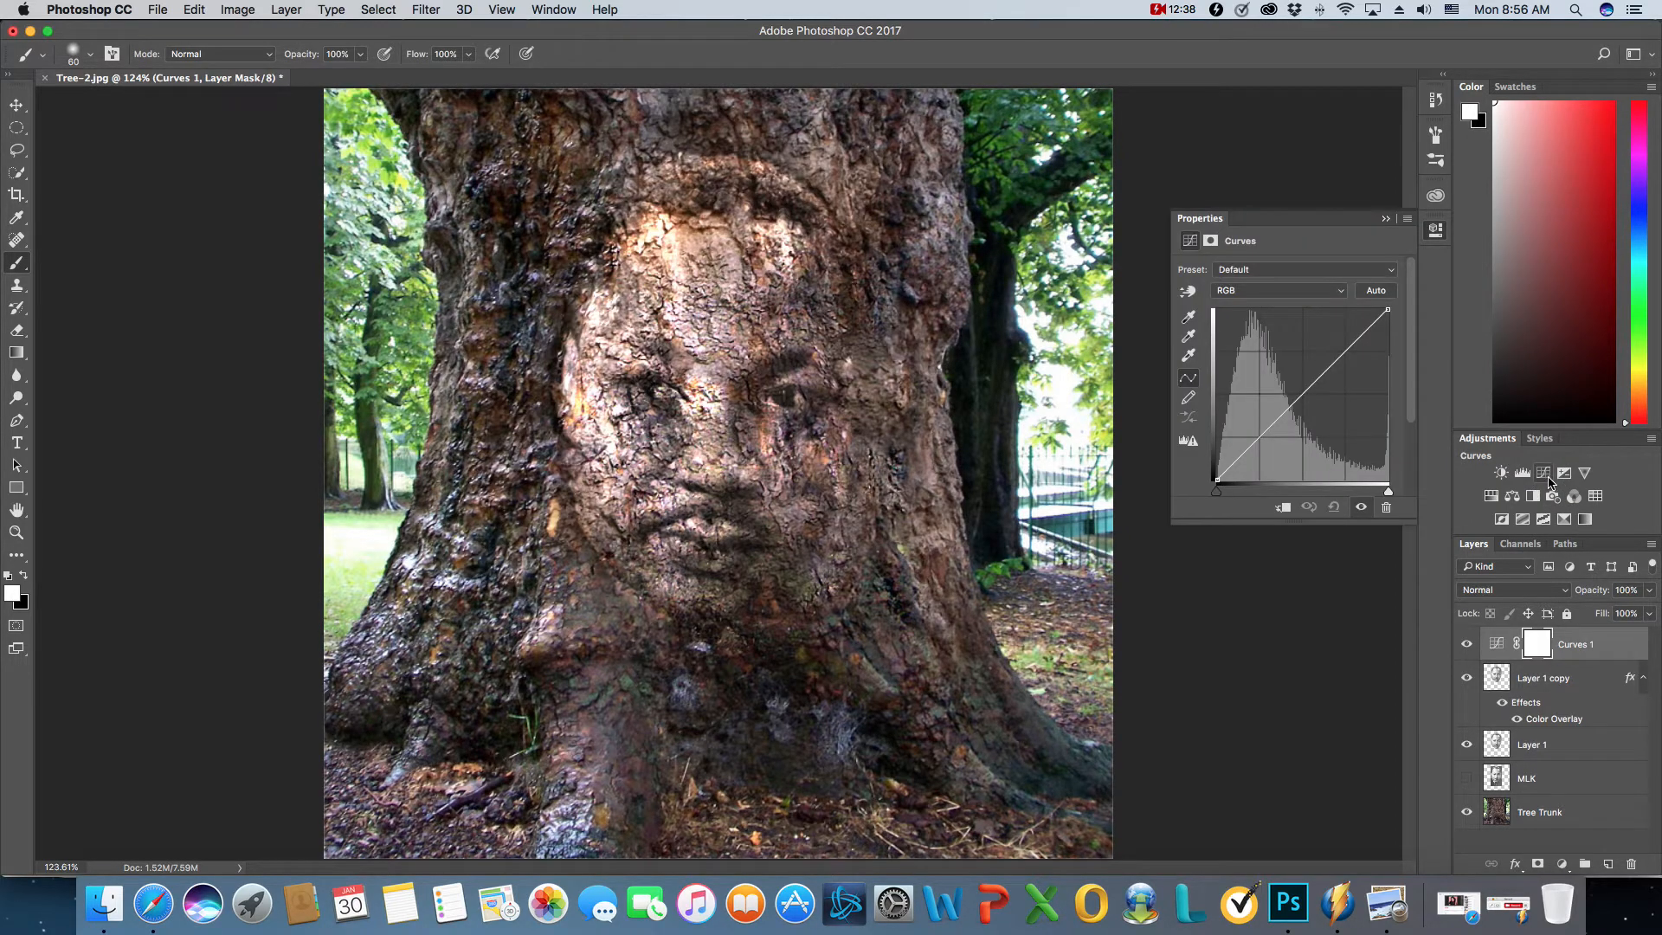
pyautogui.click(1284, 509)
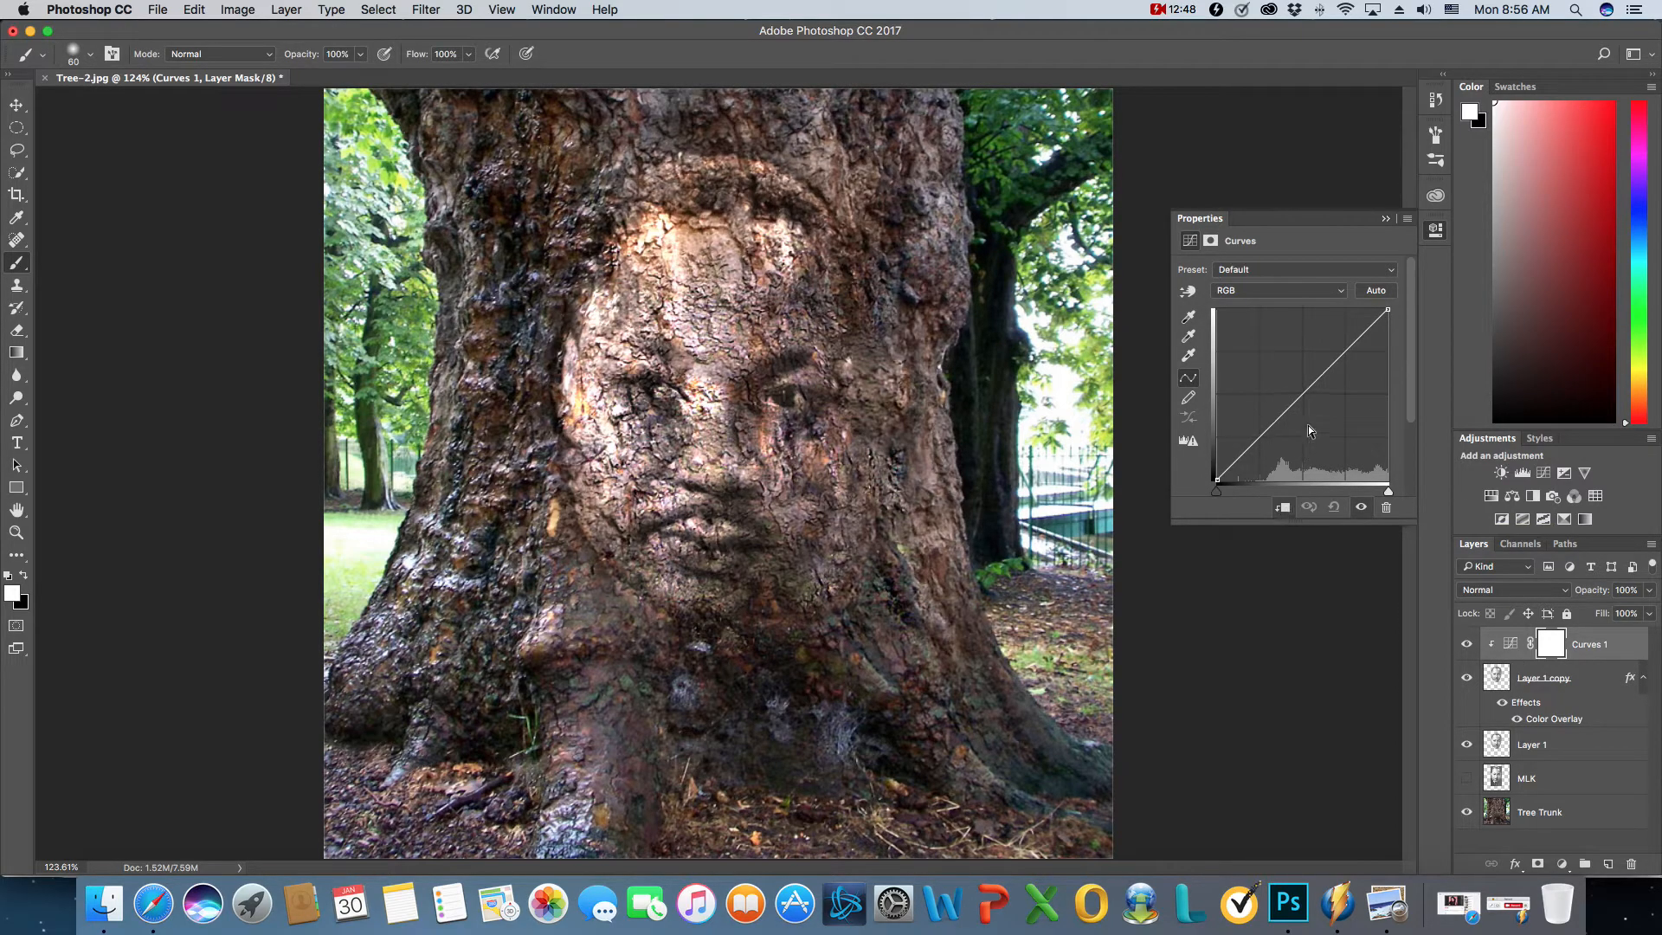
pyautogui.moveTo(1303, 395); pyautogui.dragTo(1282, 434)
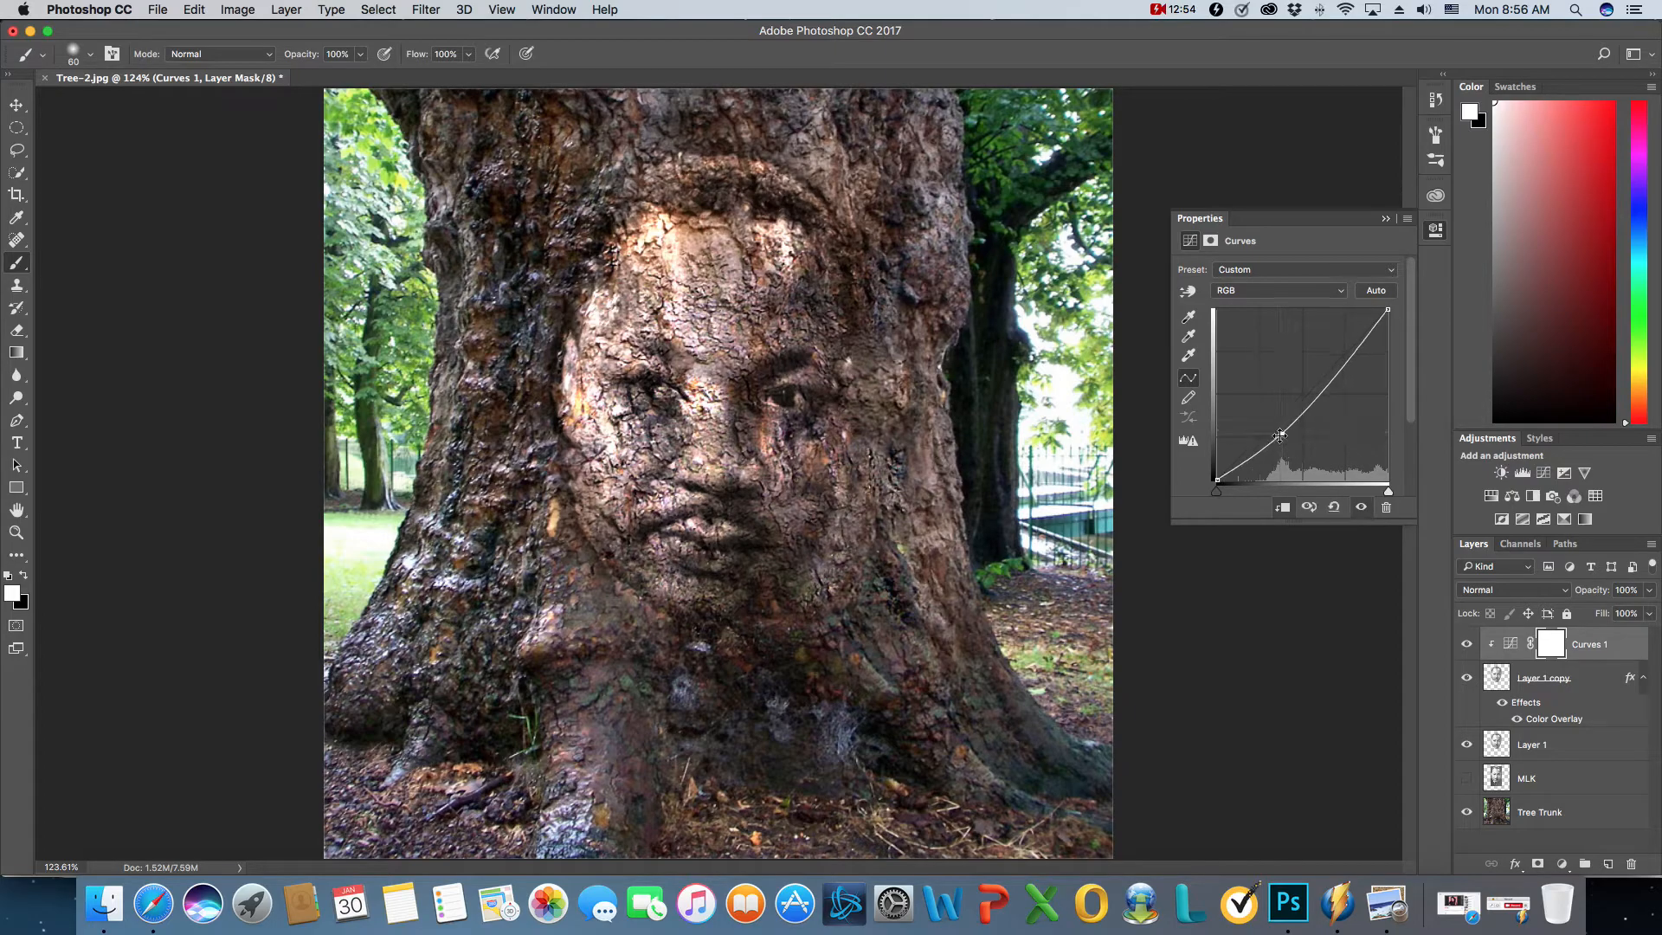
# - Step back through the history to remove the curve change, the clipping and the Curves adjustment layer
pyautogui.click(197, 11)
pyautogui.click(208, 63)
pyautogui.click(196, 10)
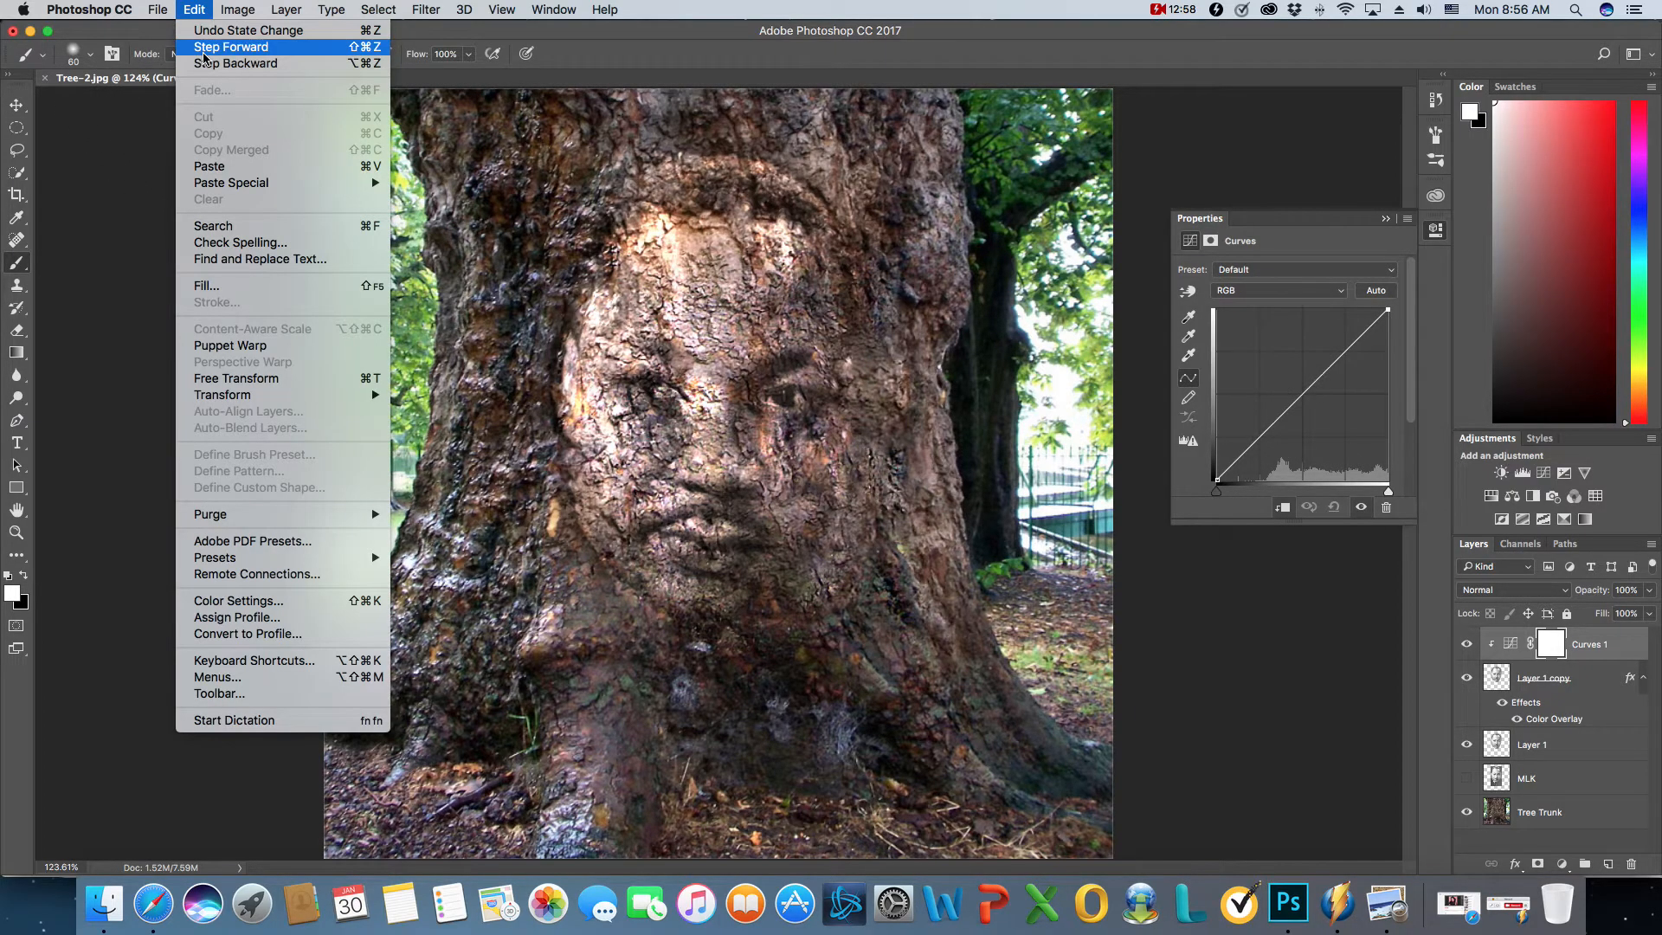
pyautogui.click(210, 64)
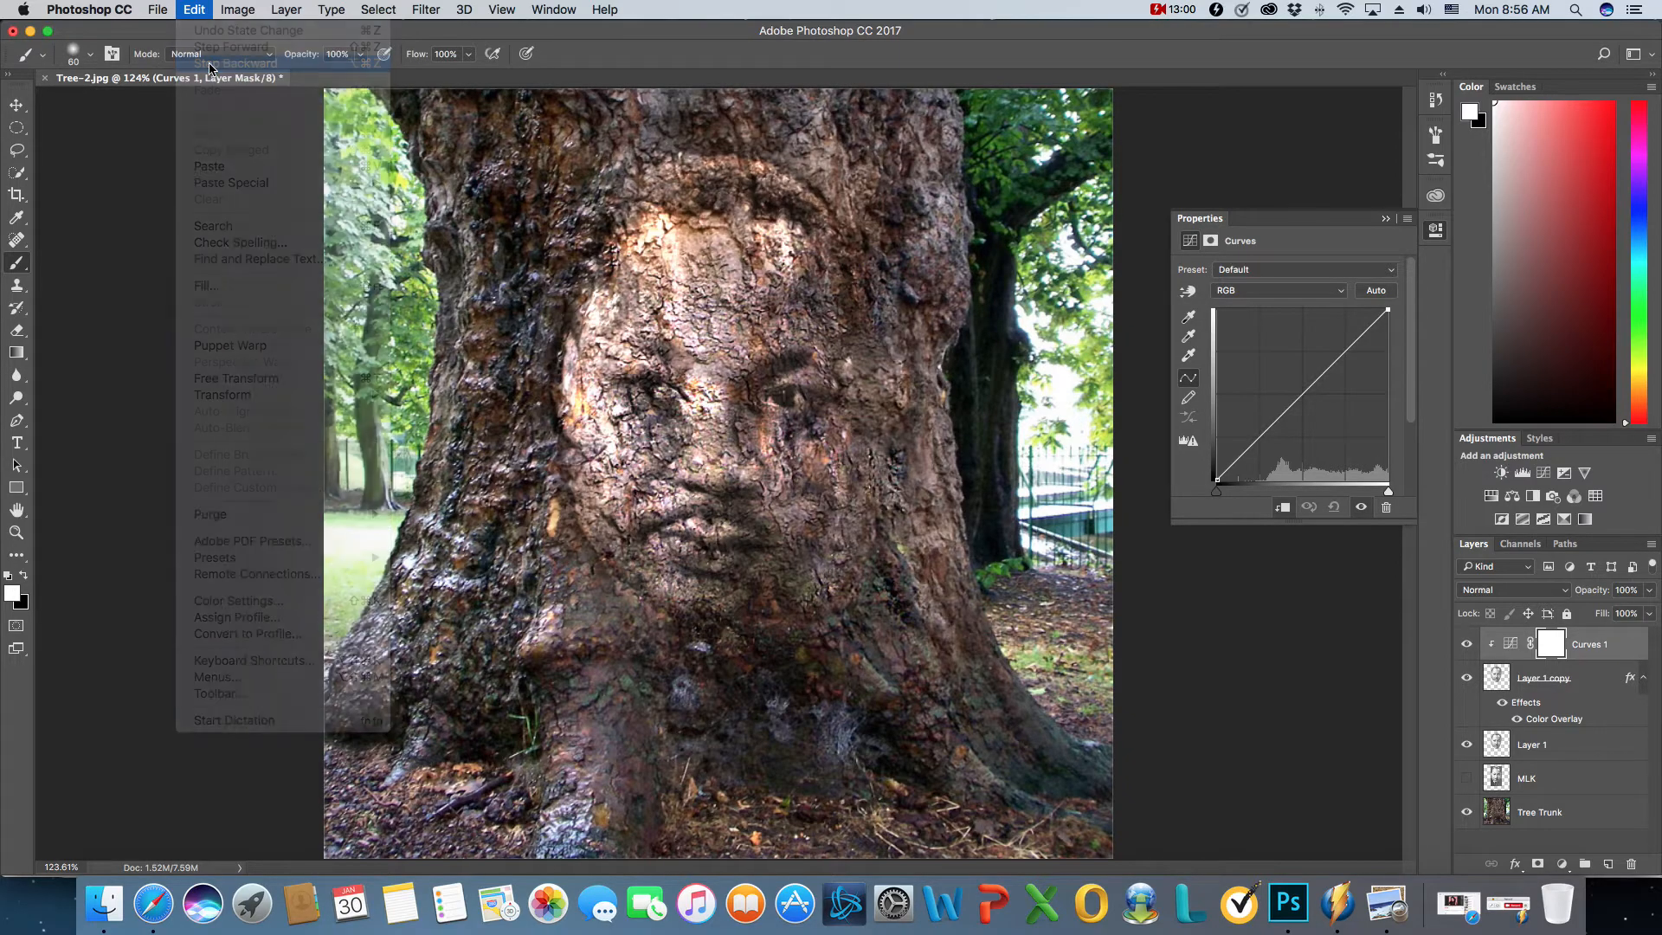
pyautogui.click(196, 10)
pyautogui.click(209, 63)
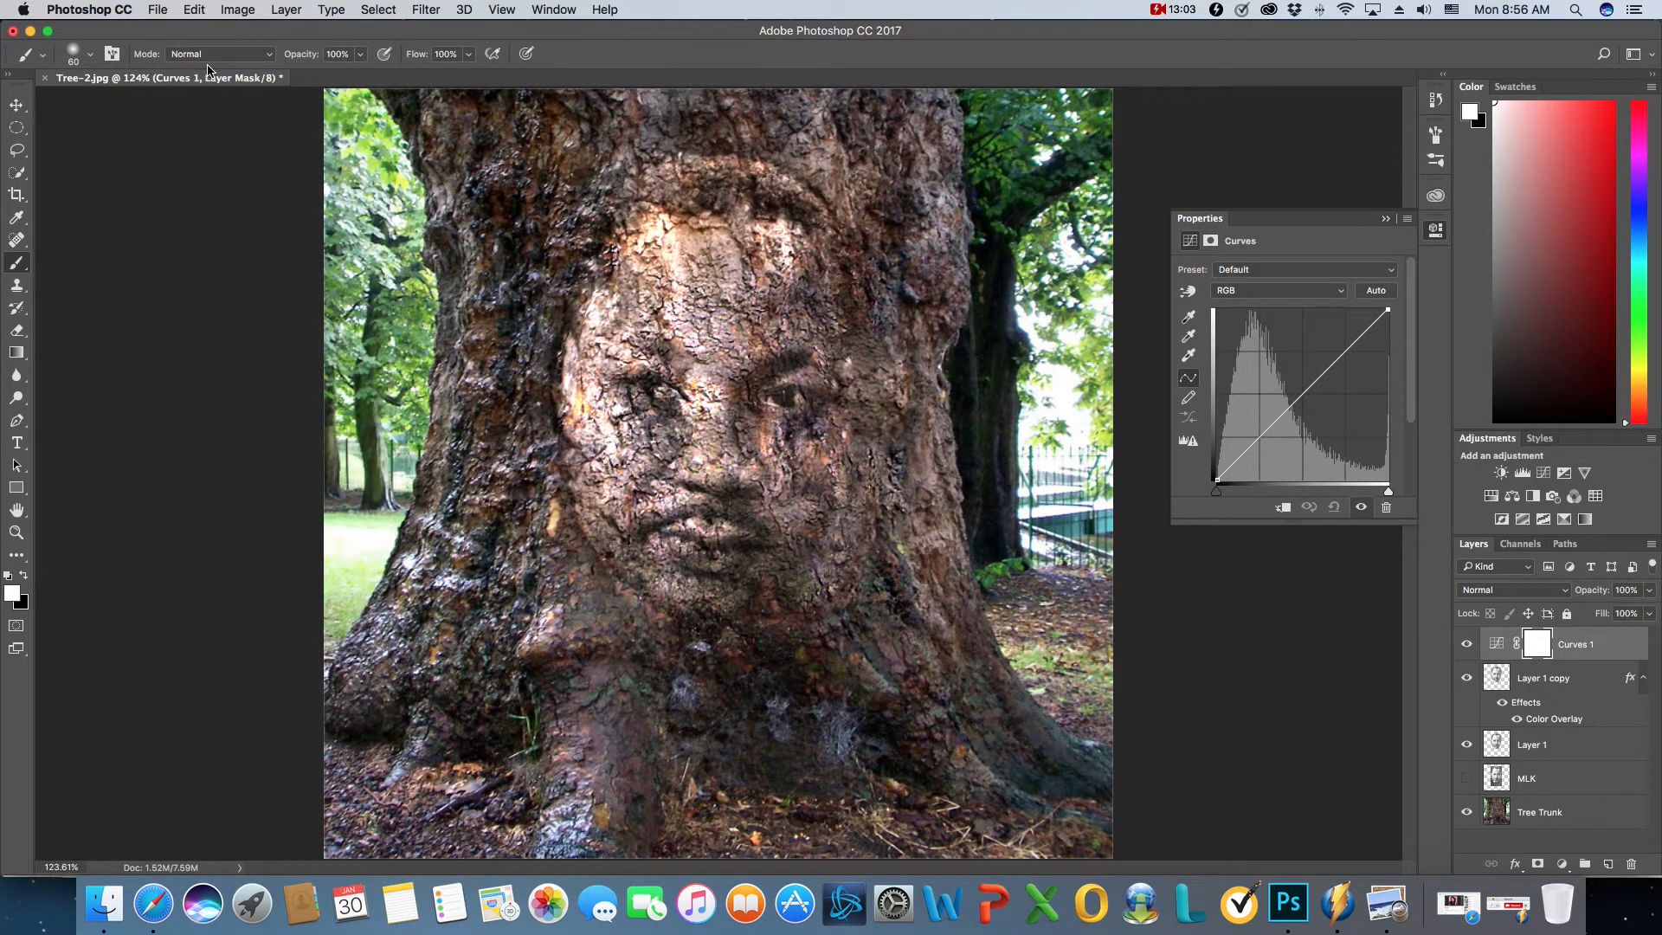
pyautogui.click(1386, 218)
pyautogui.click(1544, 472)
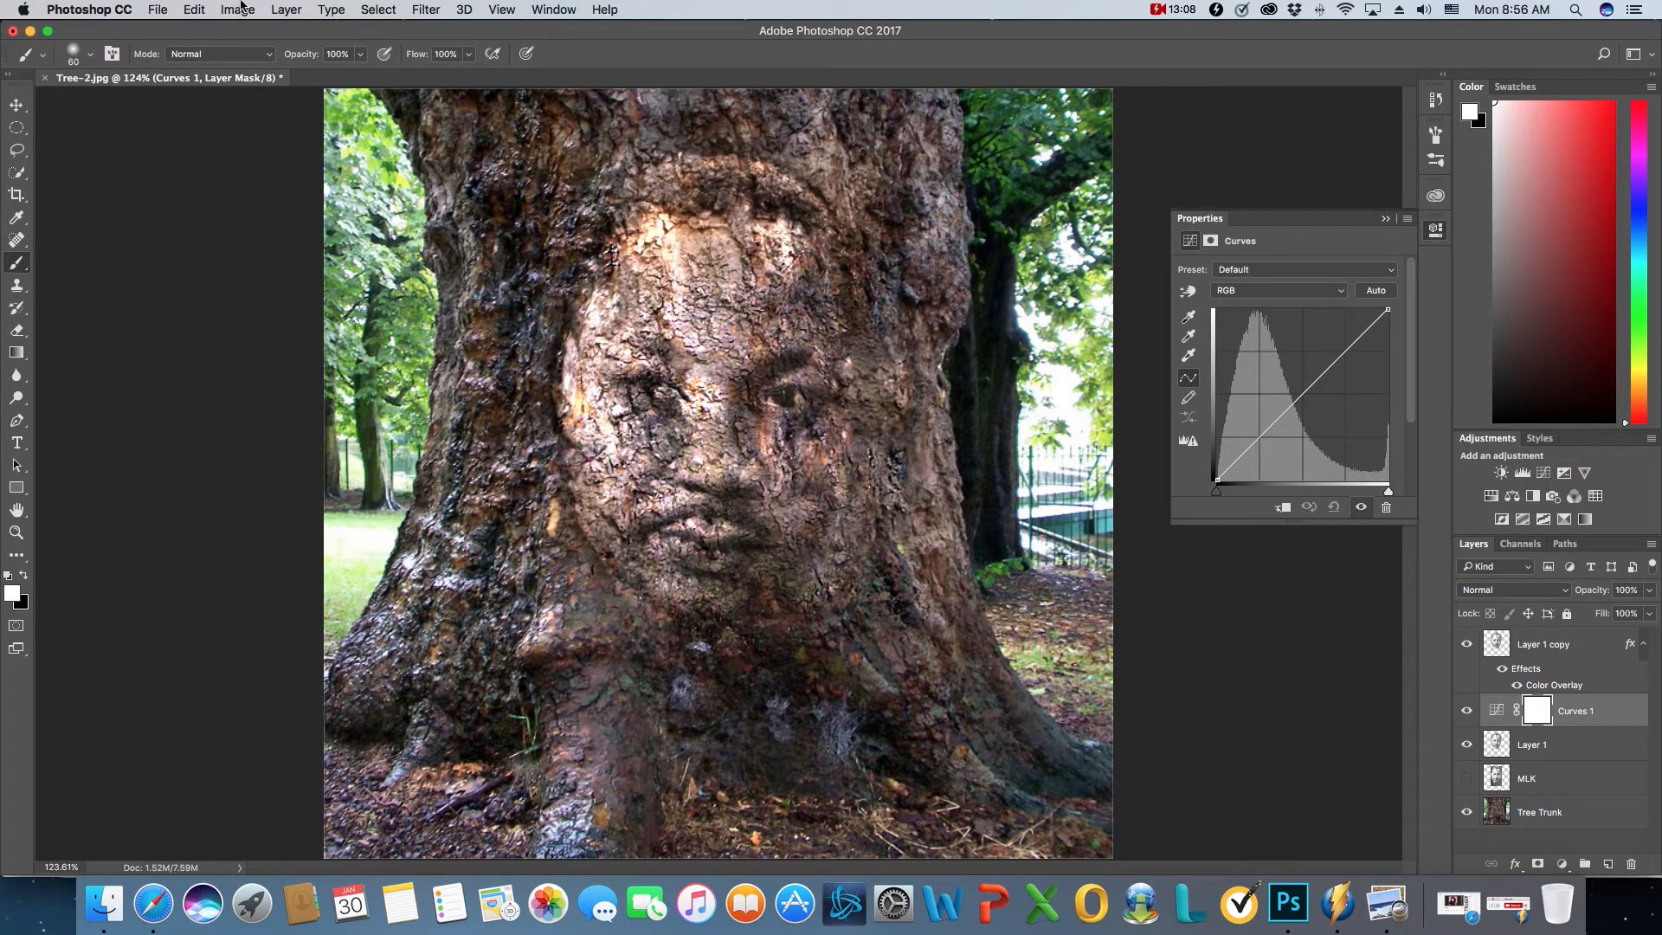
pyautogui.click(196, 10)
pyautogui.click(210, 63)
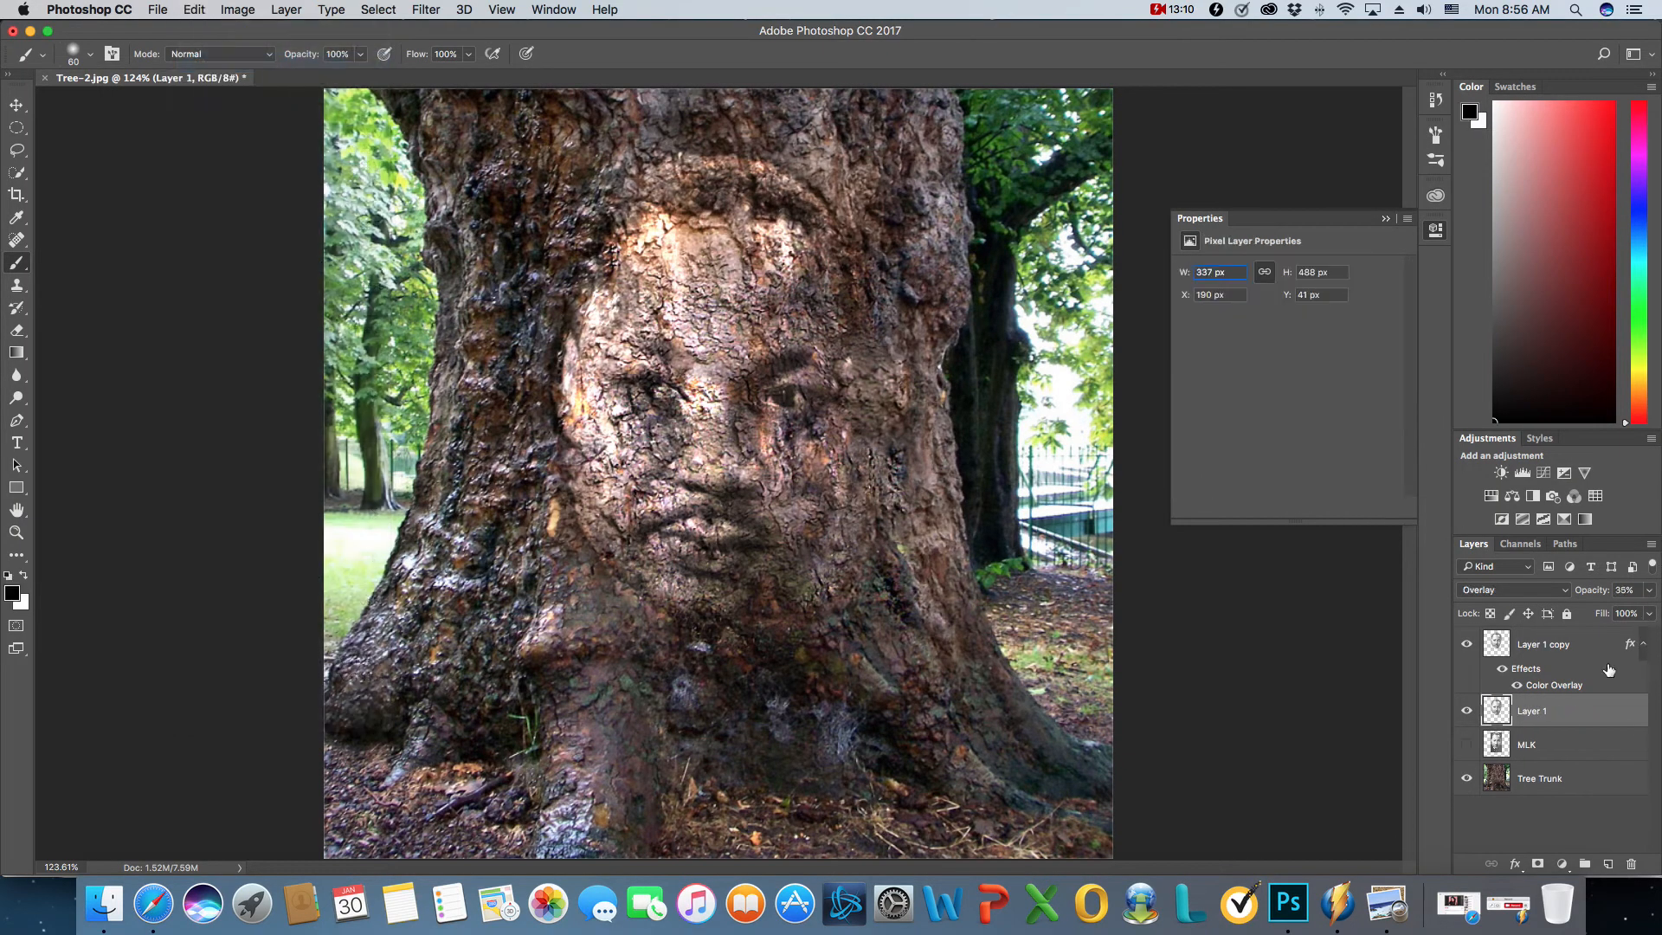
# - Try an unclipped Curves adjustment layer above Layer 1 copy with a midtone point on the RGB curve, and delete it
pyautogui.click(1576, 655)
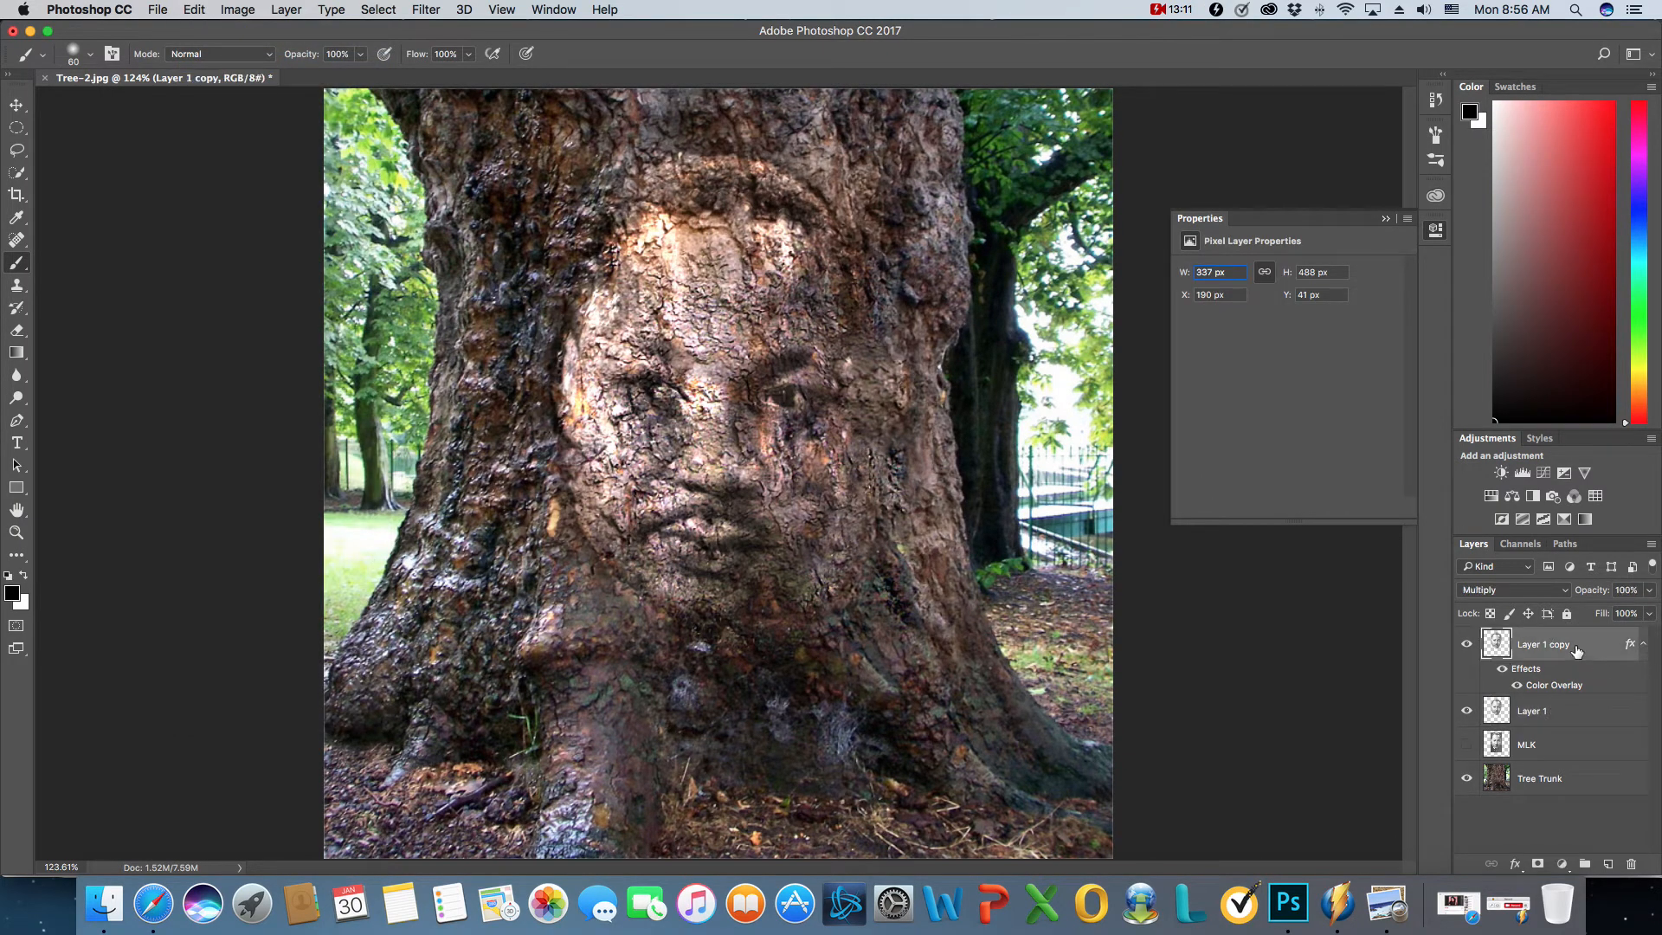
pyautogui.click(1545, 474)
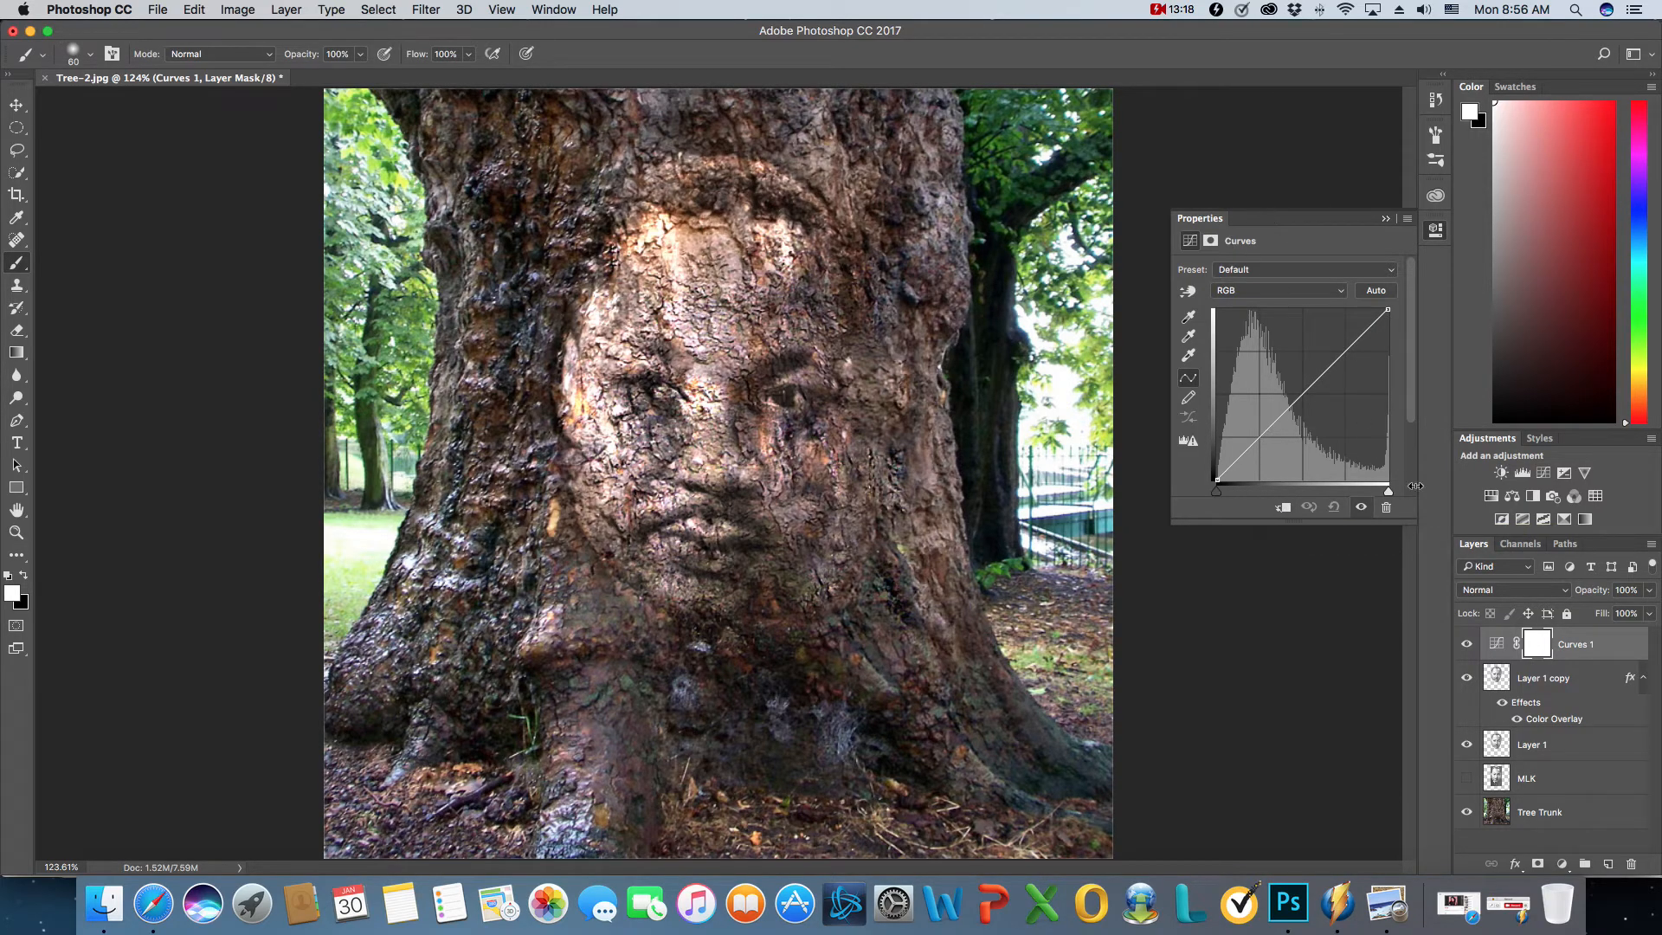
pyautogui.moveTo(1303, 395)
pyautogui.mouseDown()
pyautogui.moveTo(1304, 436)
pyautogui.moveTo(1300, 403)
pyautogui.mouseUp()
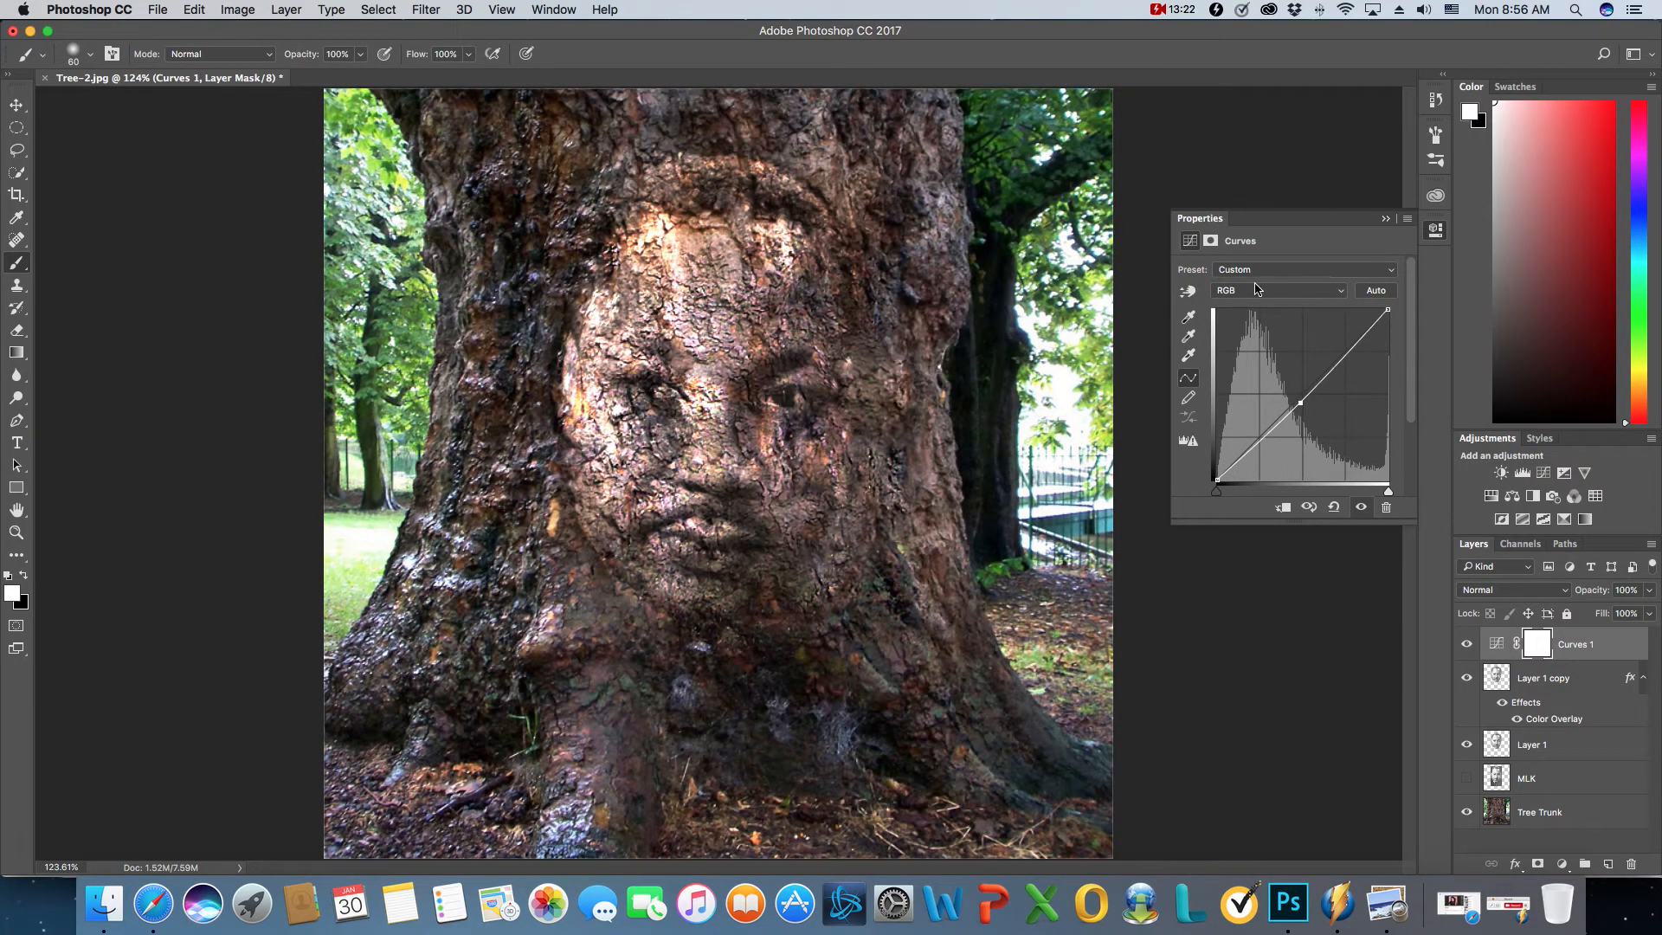
pyautogui.moveTo(1598, 649); pyautogui.dragTo(1632, 867)
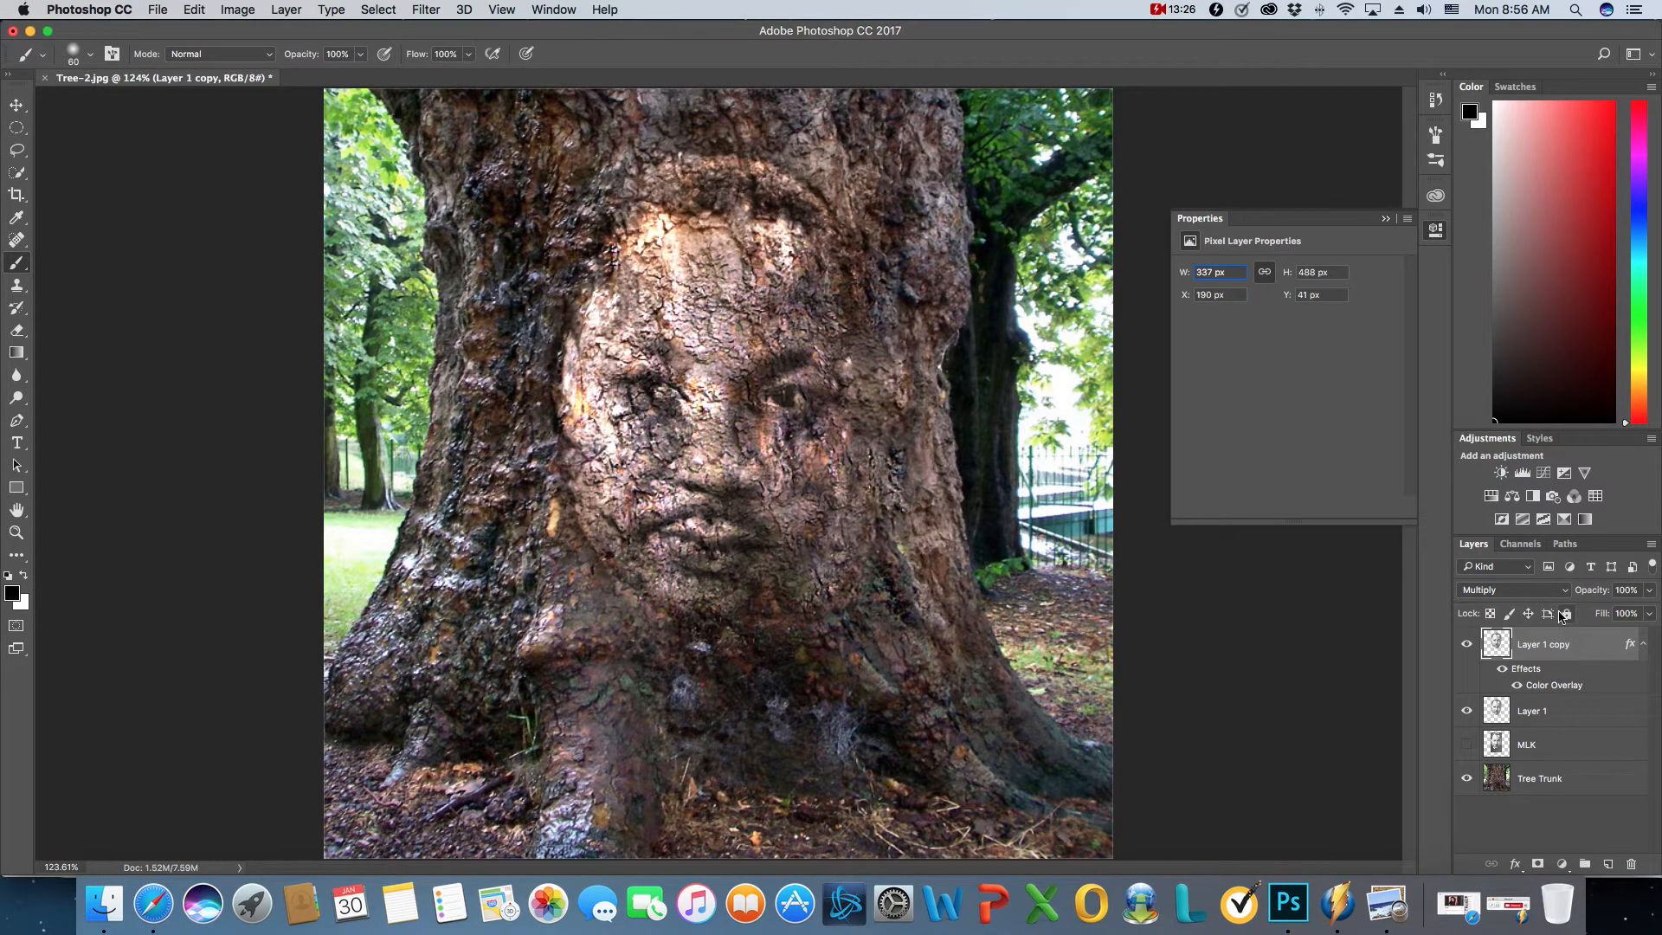
# - Add a Curves adjustment layer clipped to Layer 1 copy and darken it by pulling the RGB curve's midtones and upper tones down
pyautogui.click(1545, 474)
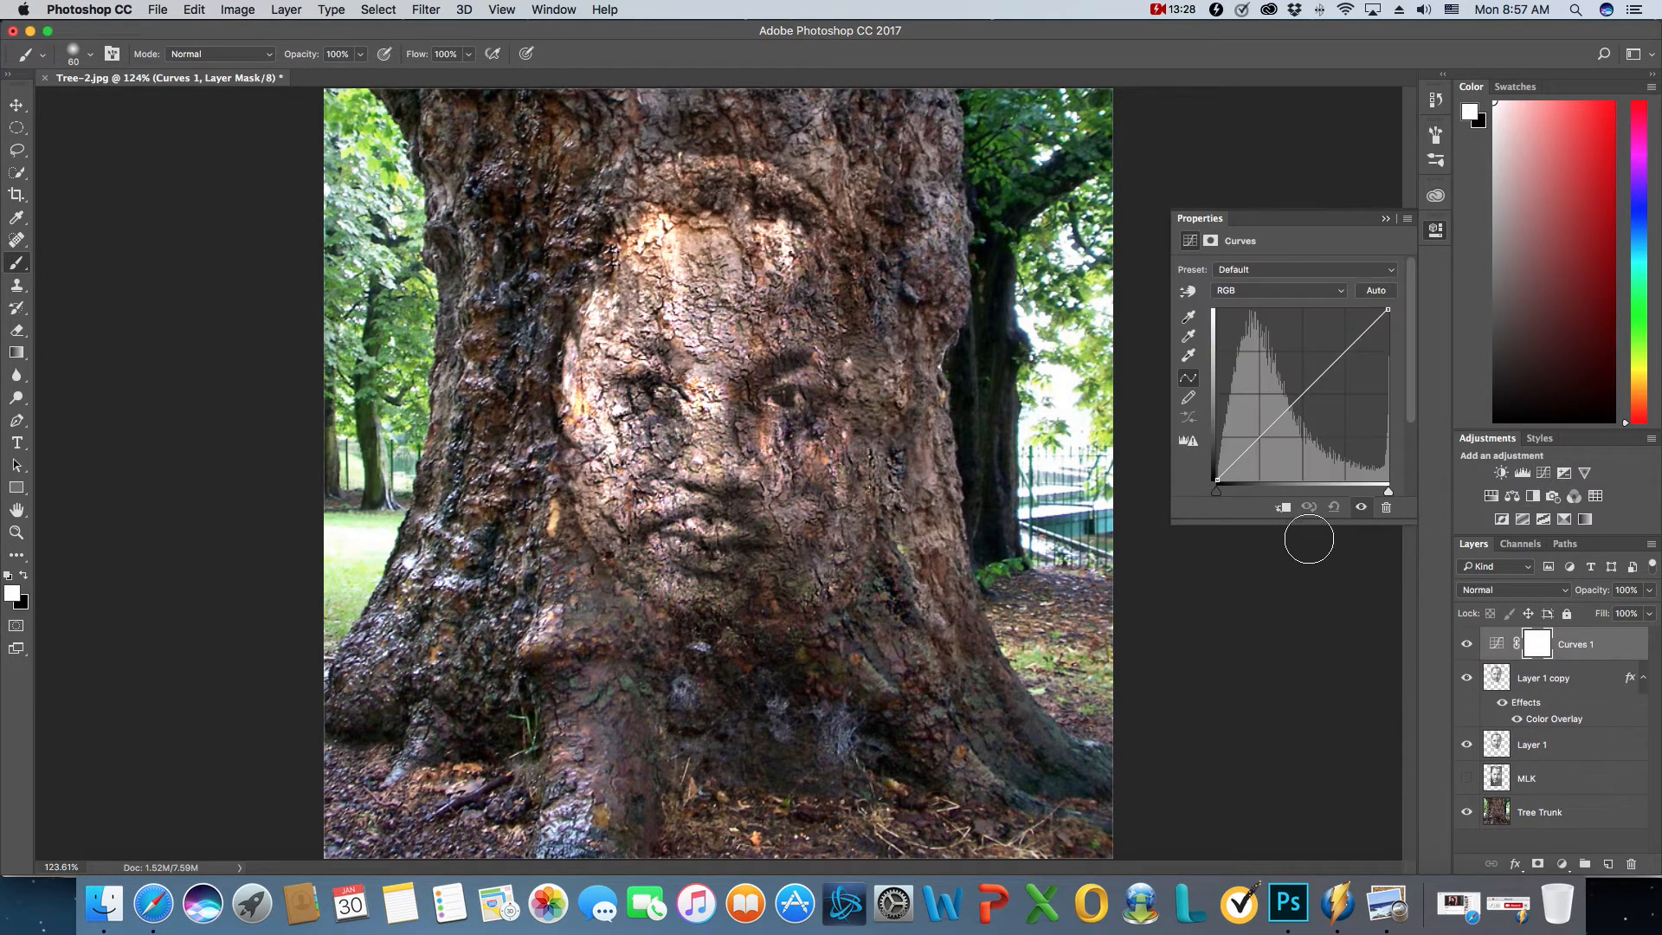
pyautogui.click(1284, 509)
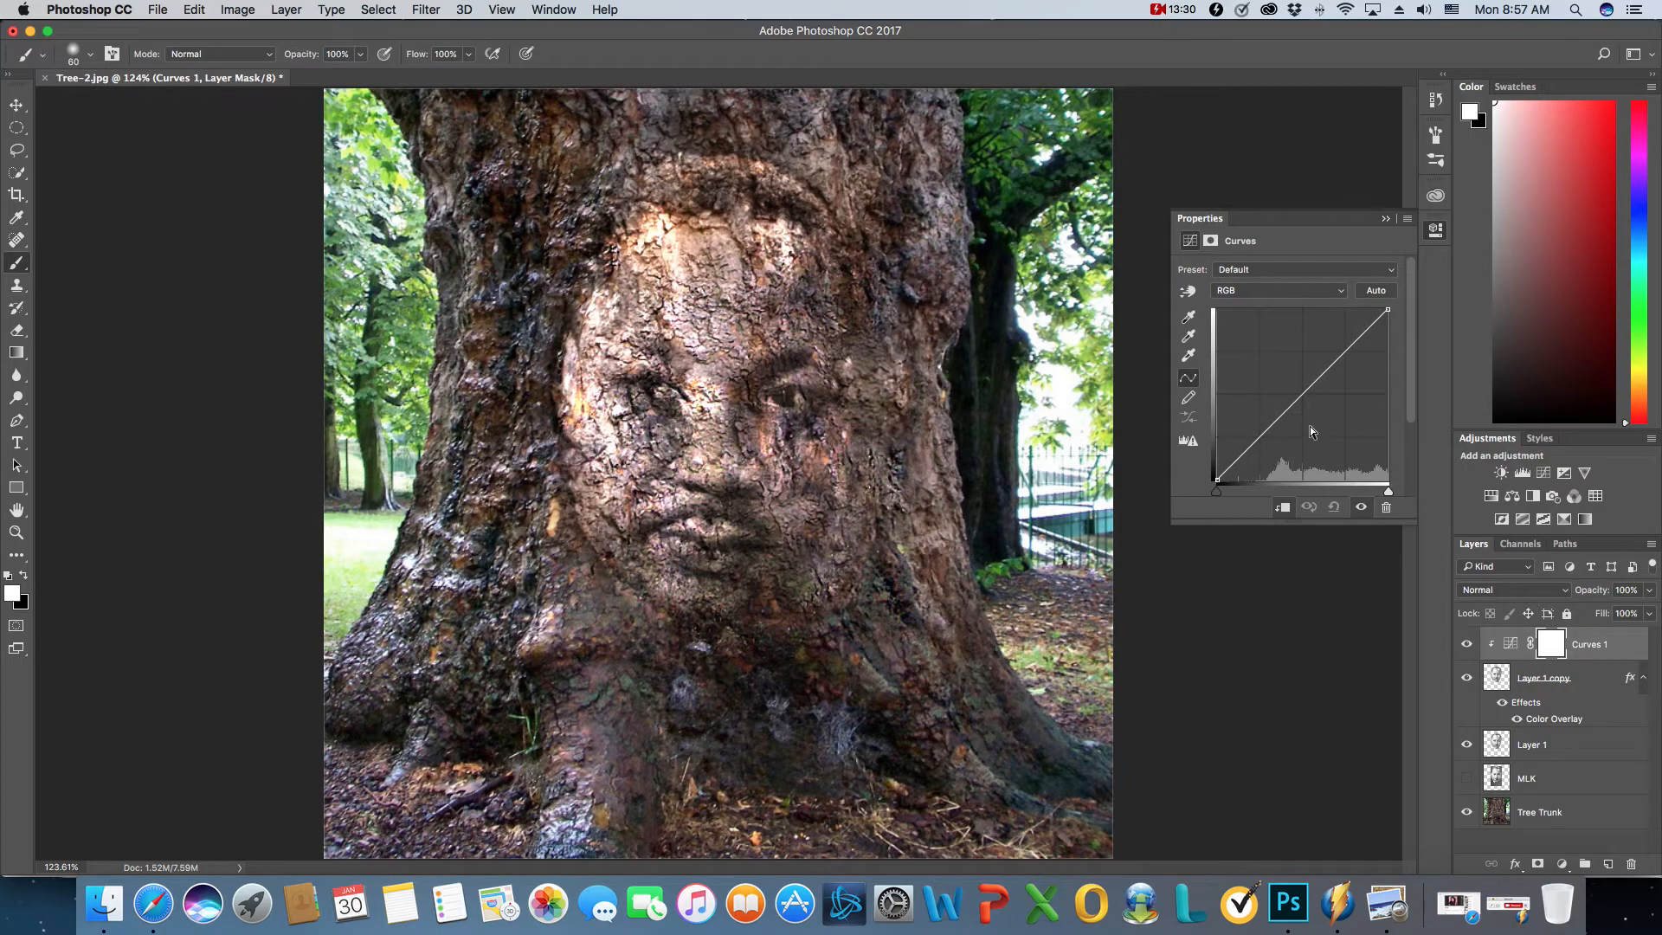
pyautogui.moveTo(1293, 404)
pyautogui.mouseDown()
pyautogui.moveTo(1271, 468)
pyautogui.moveTo(1274, 429)
pyautogui.moveTo(1288, 417)
pyautogui.moveTo(1292, 433)
pyautogui.mouseUp()
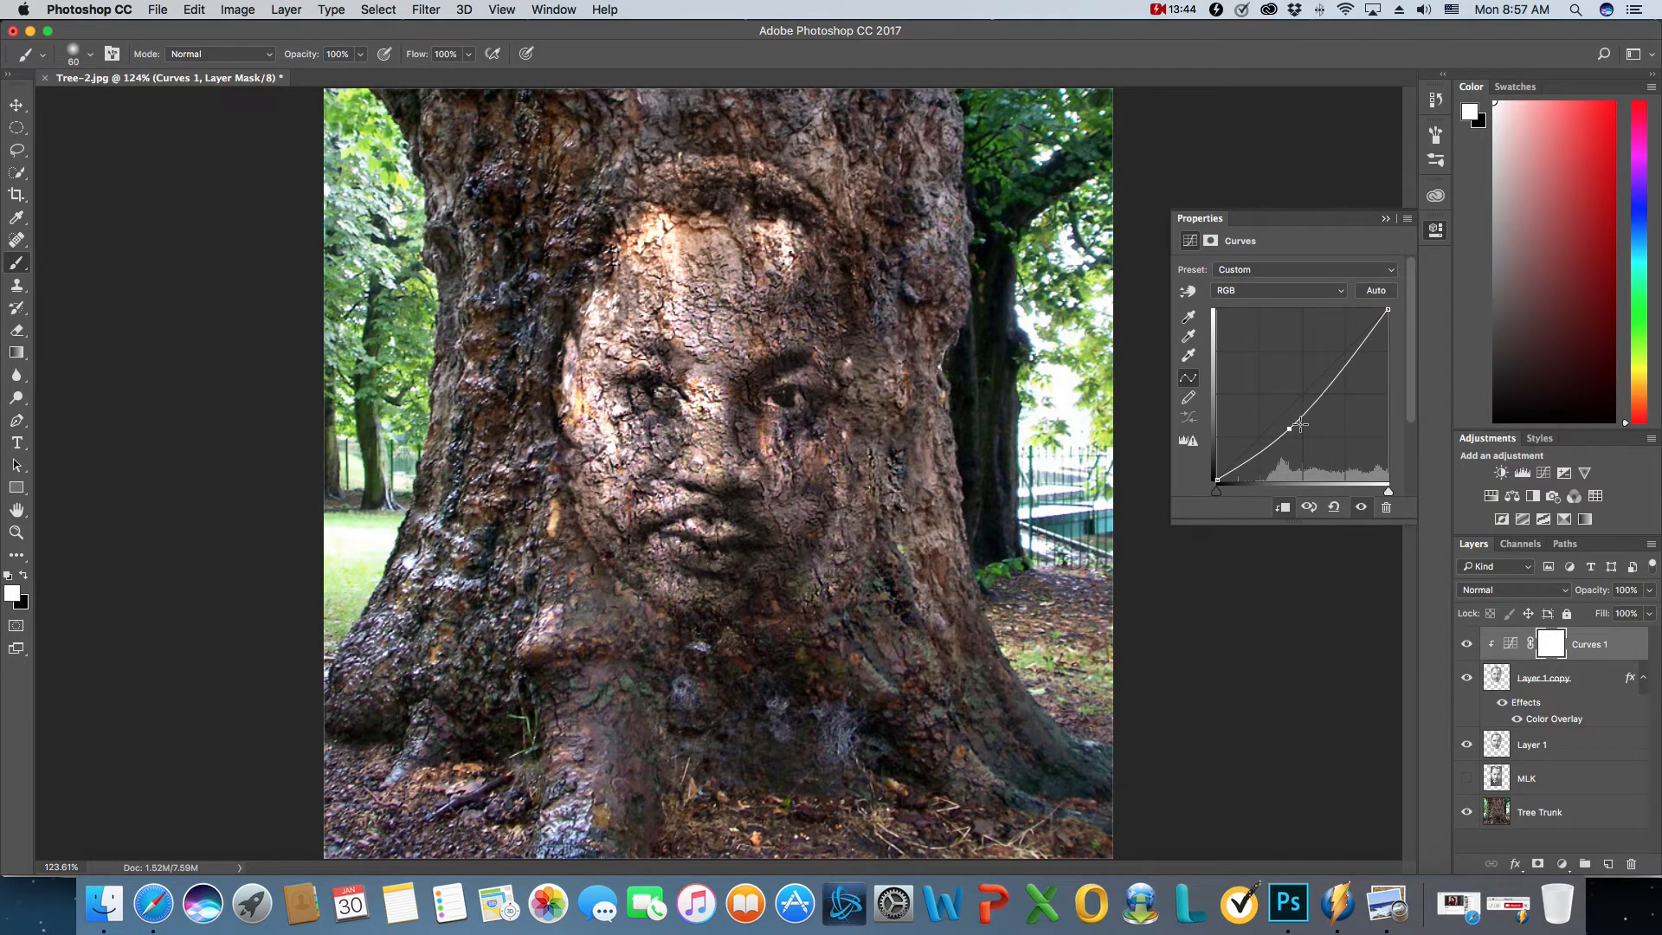
pyautogui.click(1301, 418)
pyautogui.moveTo(1337, 380)
pyautogui.mouseDown()
pyautogui.moveTo(1348, 357)
pyautogui.moveTo(1332, 361)
pyautogui.moveTo(1343, 397)
pyautogui.mouseUp()
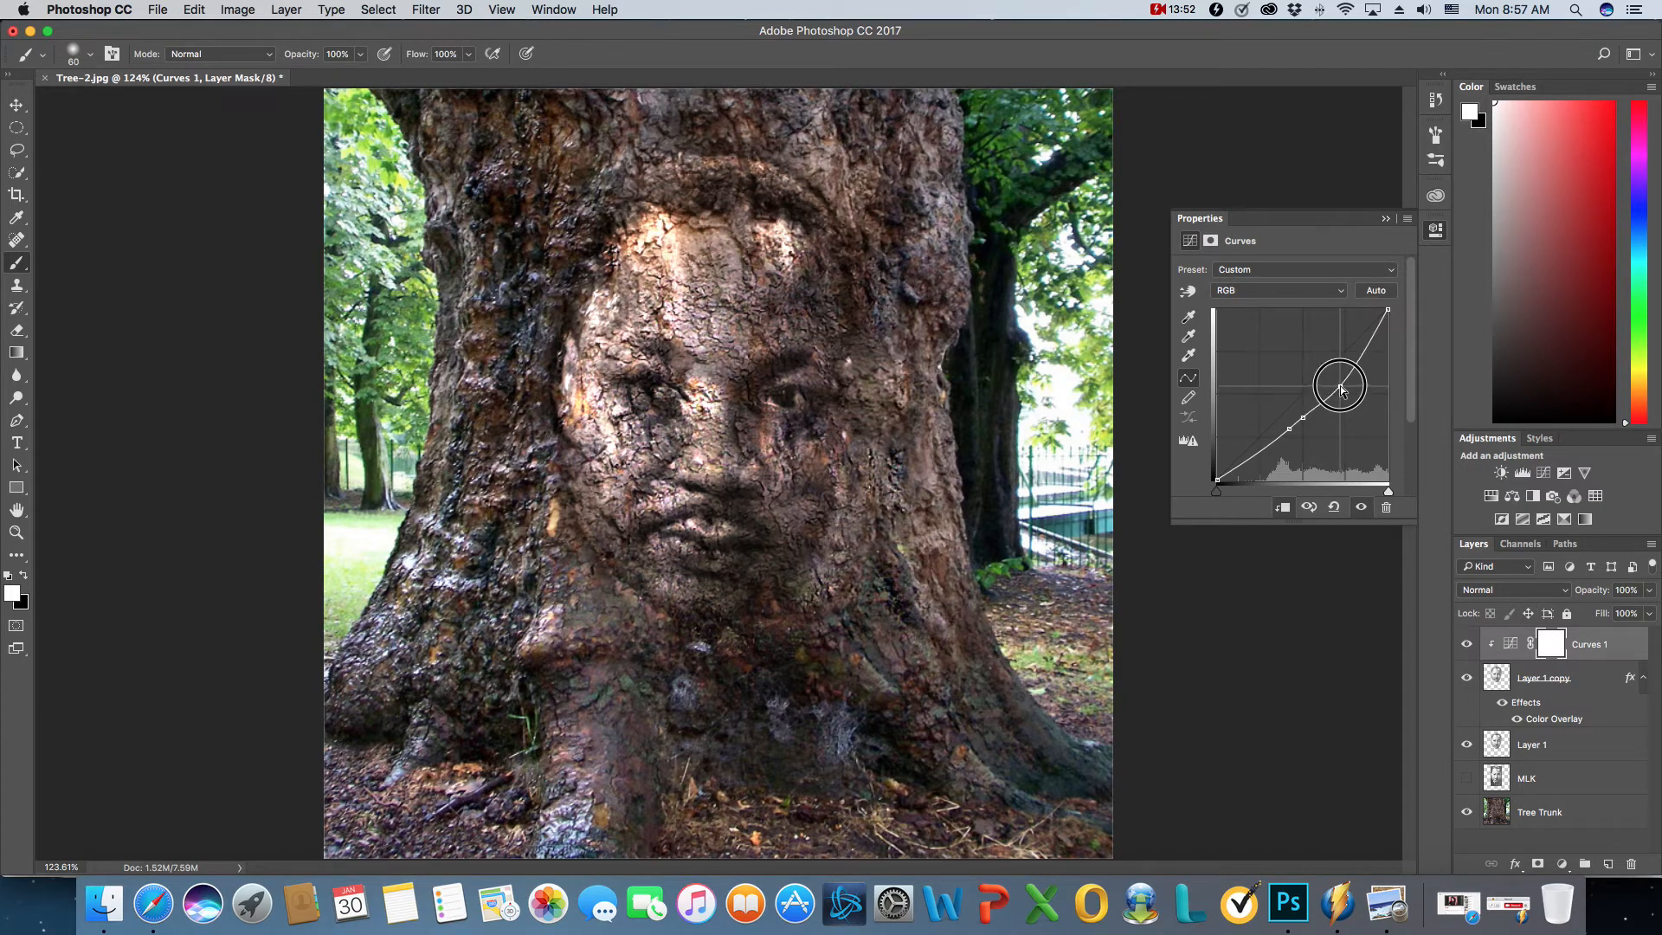
pyautogui.moveTo(1344, 397); pyautogui.dragTo(1340, 384)
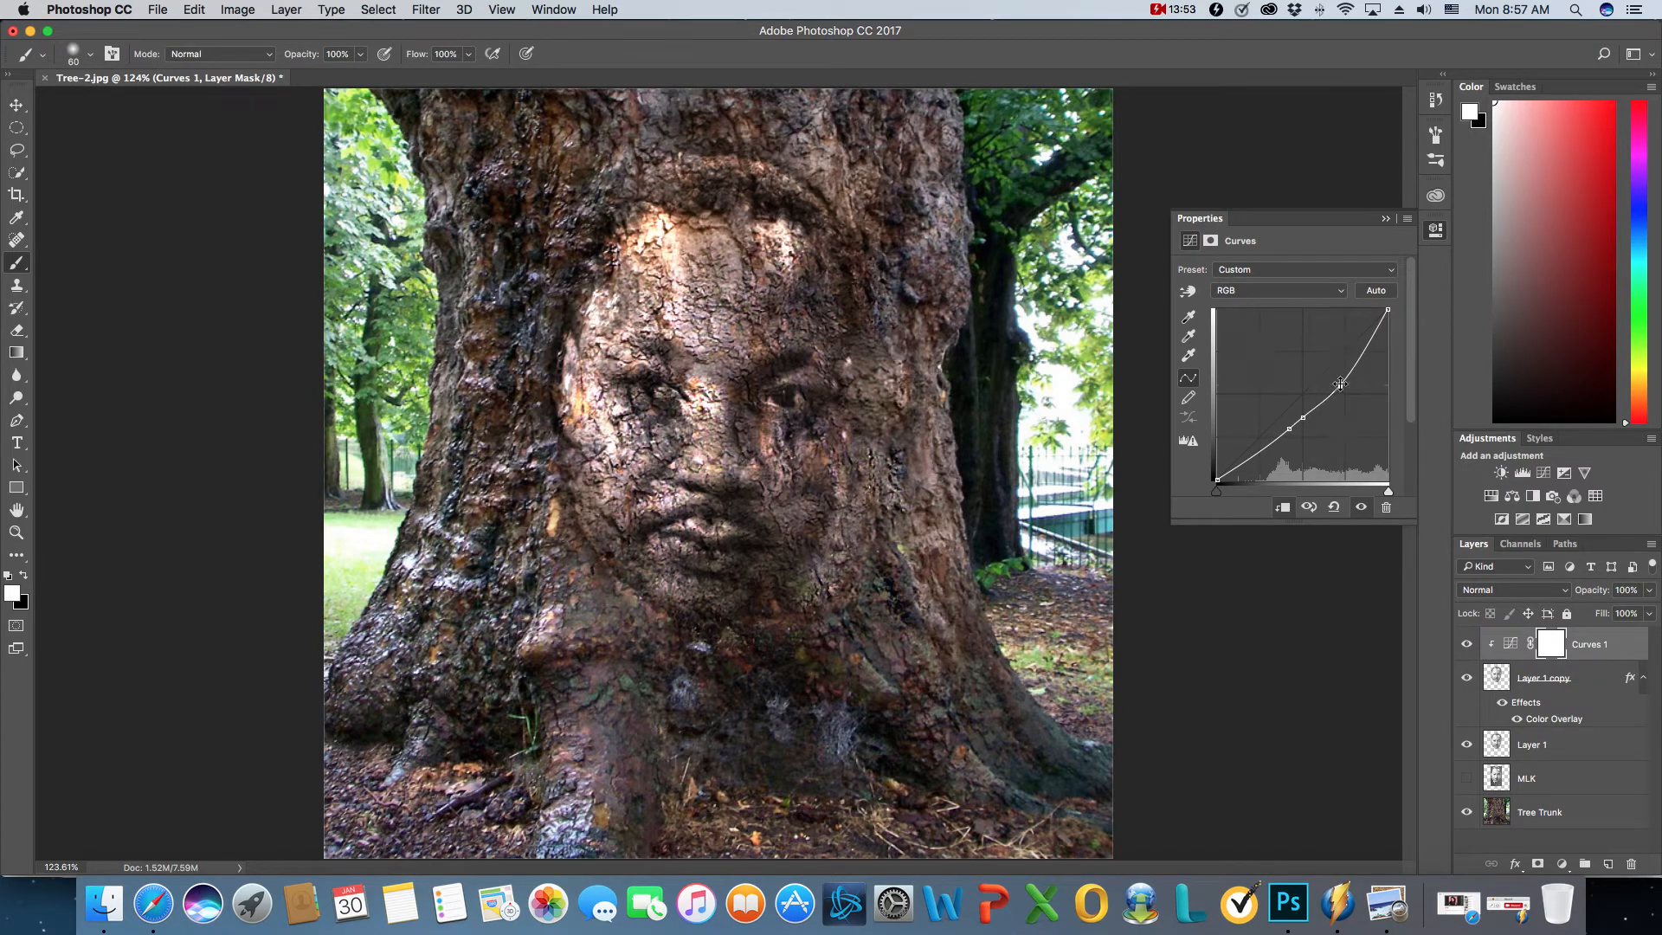
pyautogui.click(1386, 218)
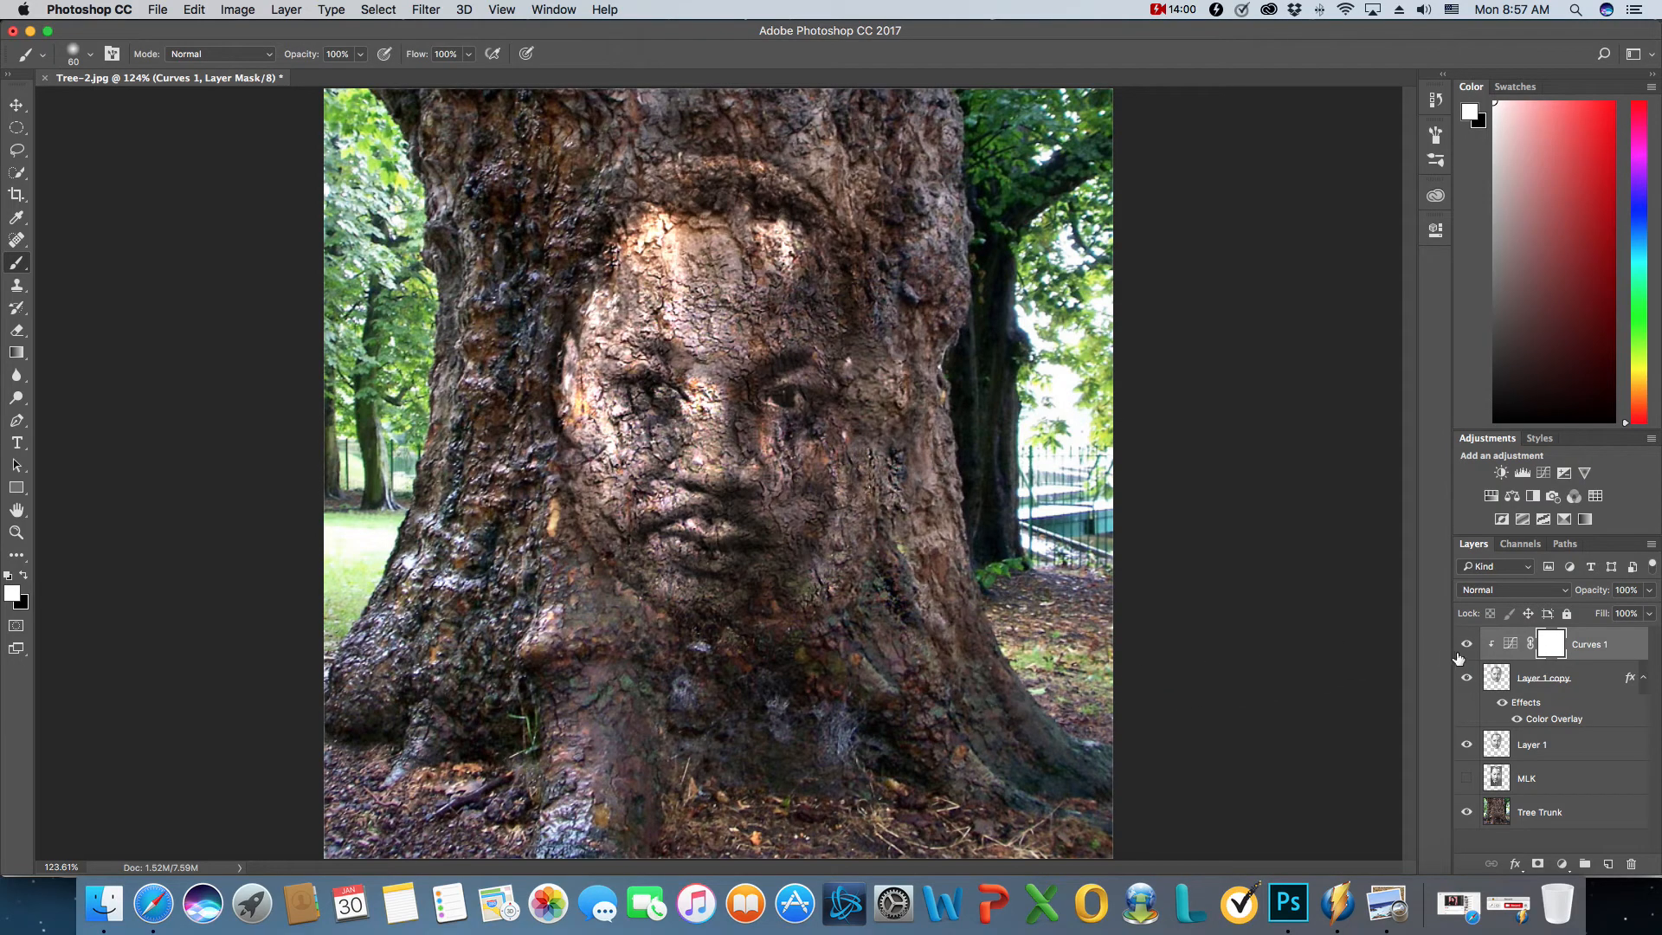
# - Select all layers from Curves 1 to Tree Trunk and flatten the image, discarding the hidden MLK layer
pyautogui.keyDown('shift'); pyautogui.click(1575, 816); pyautogui.keyUp('shift')
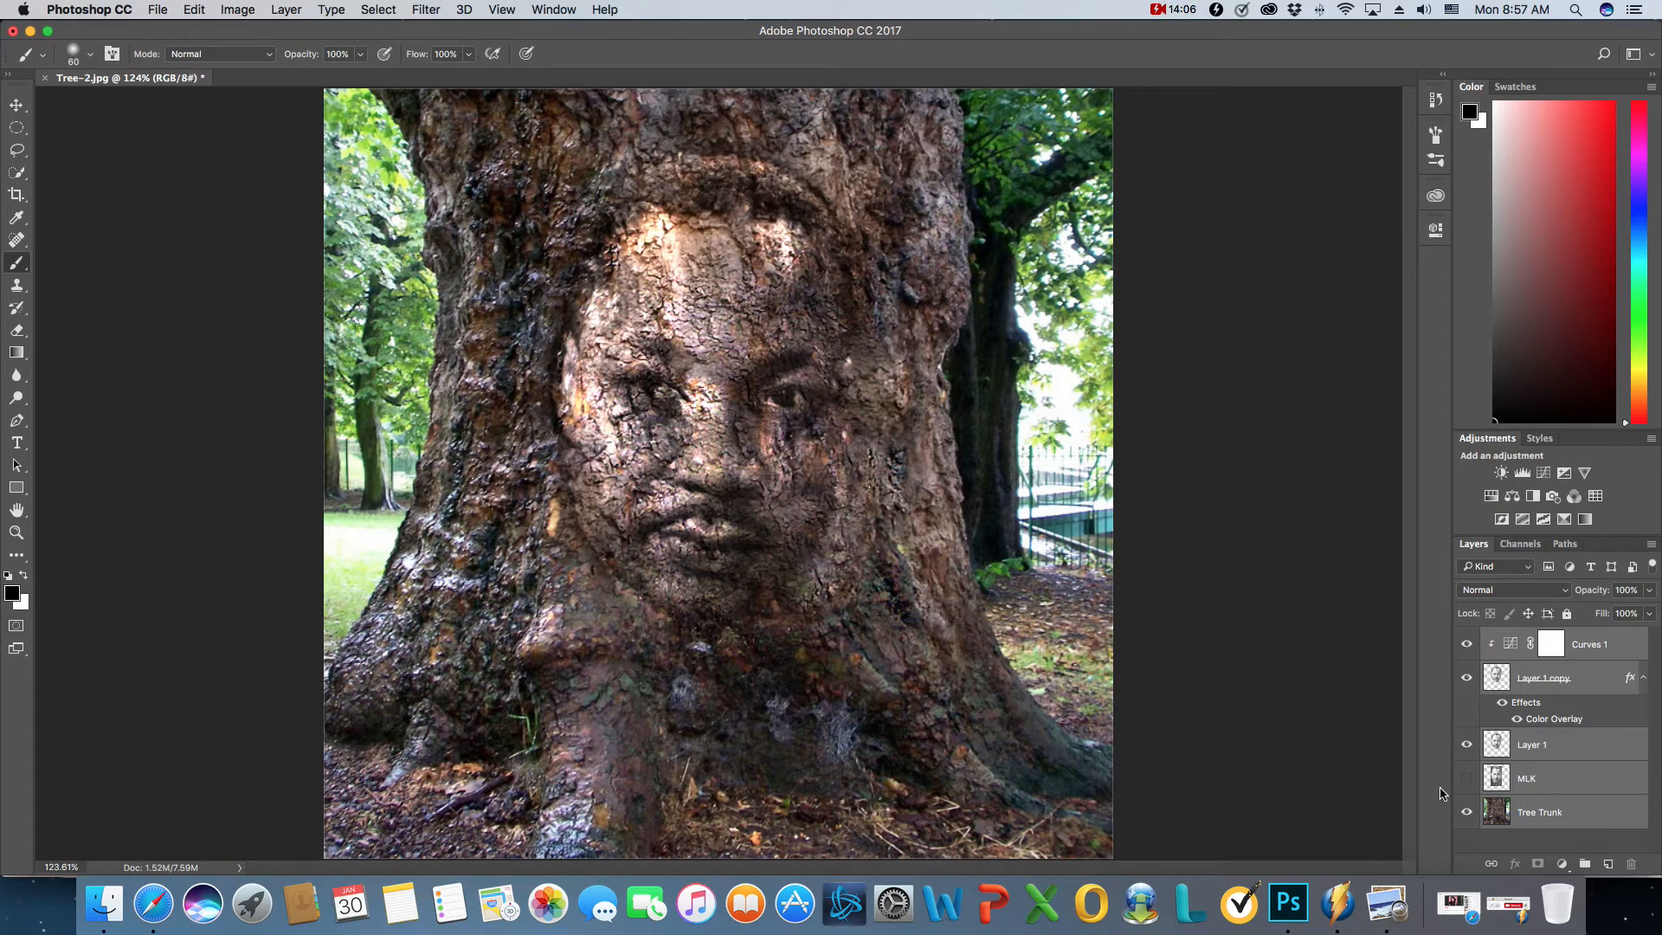
pyautogui.click(236, 10)
pyautogui.moveTo(285, 9)
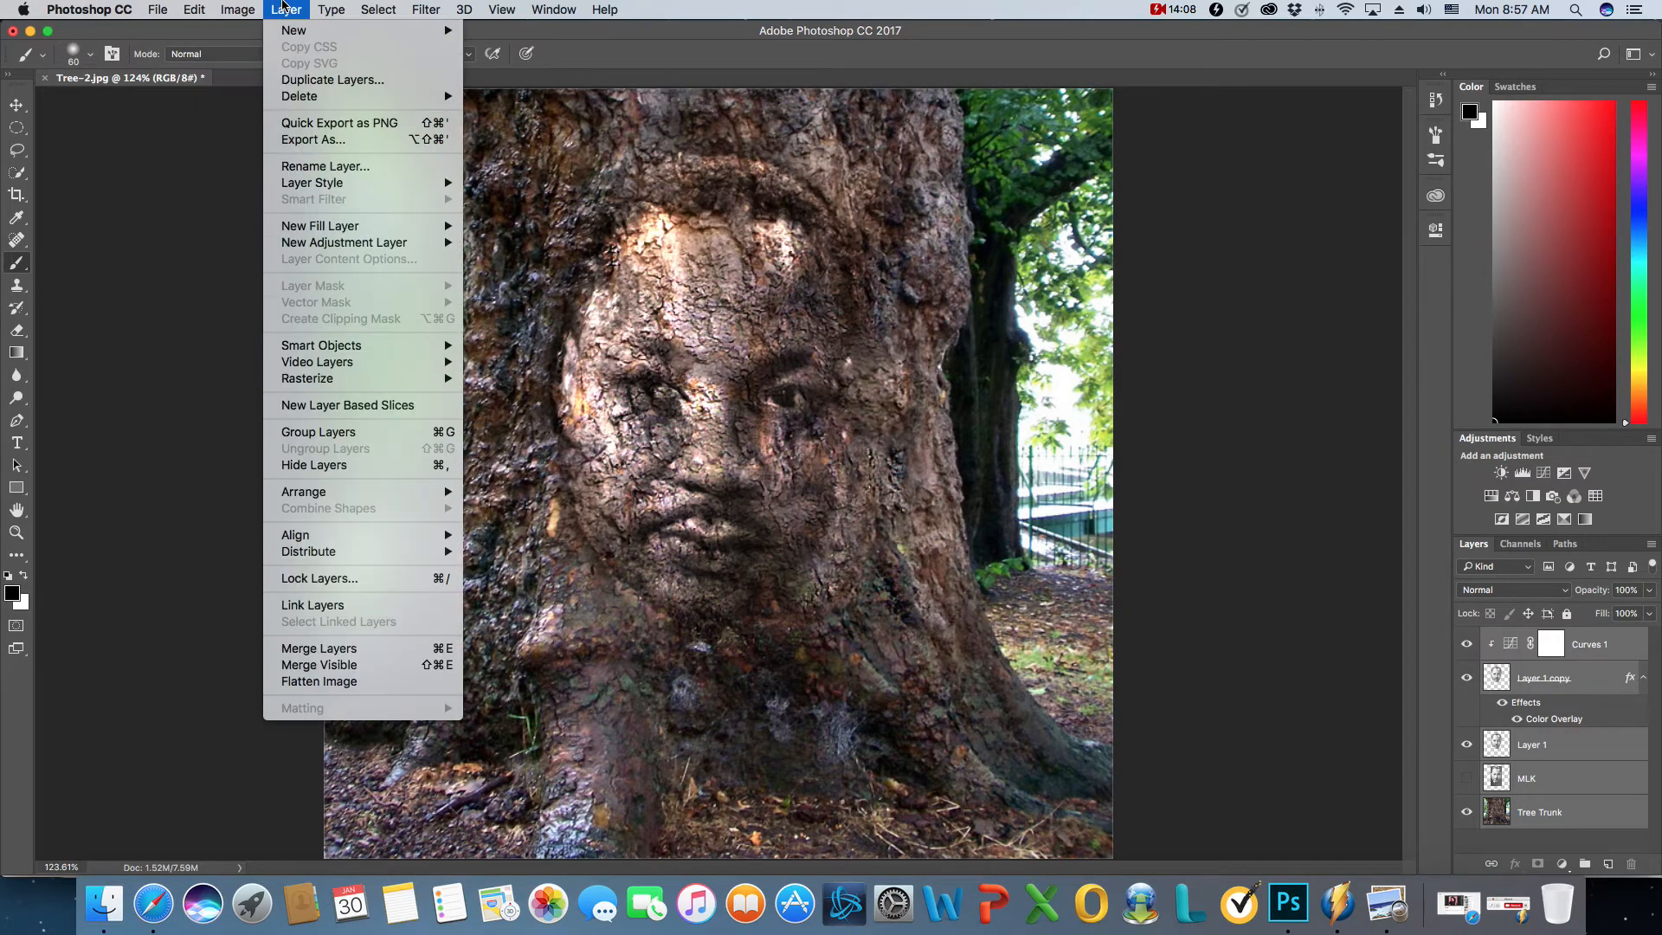
pyautogui.click(333, 682)
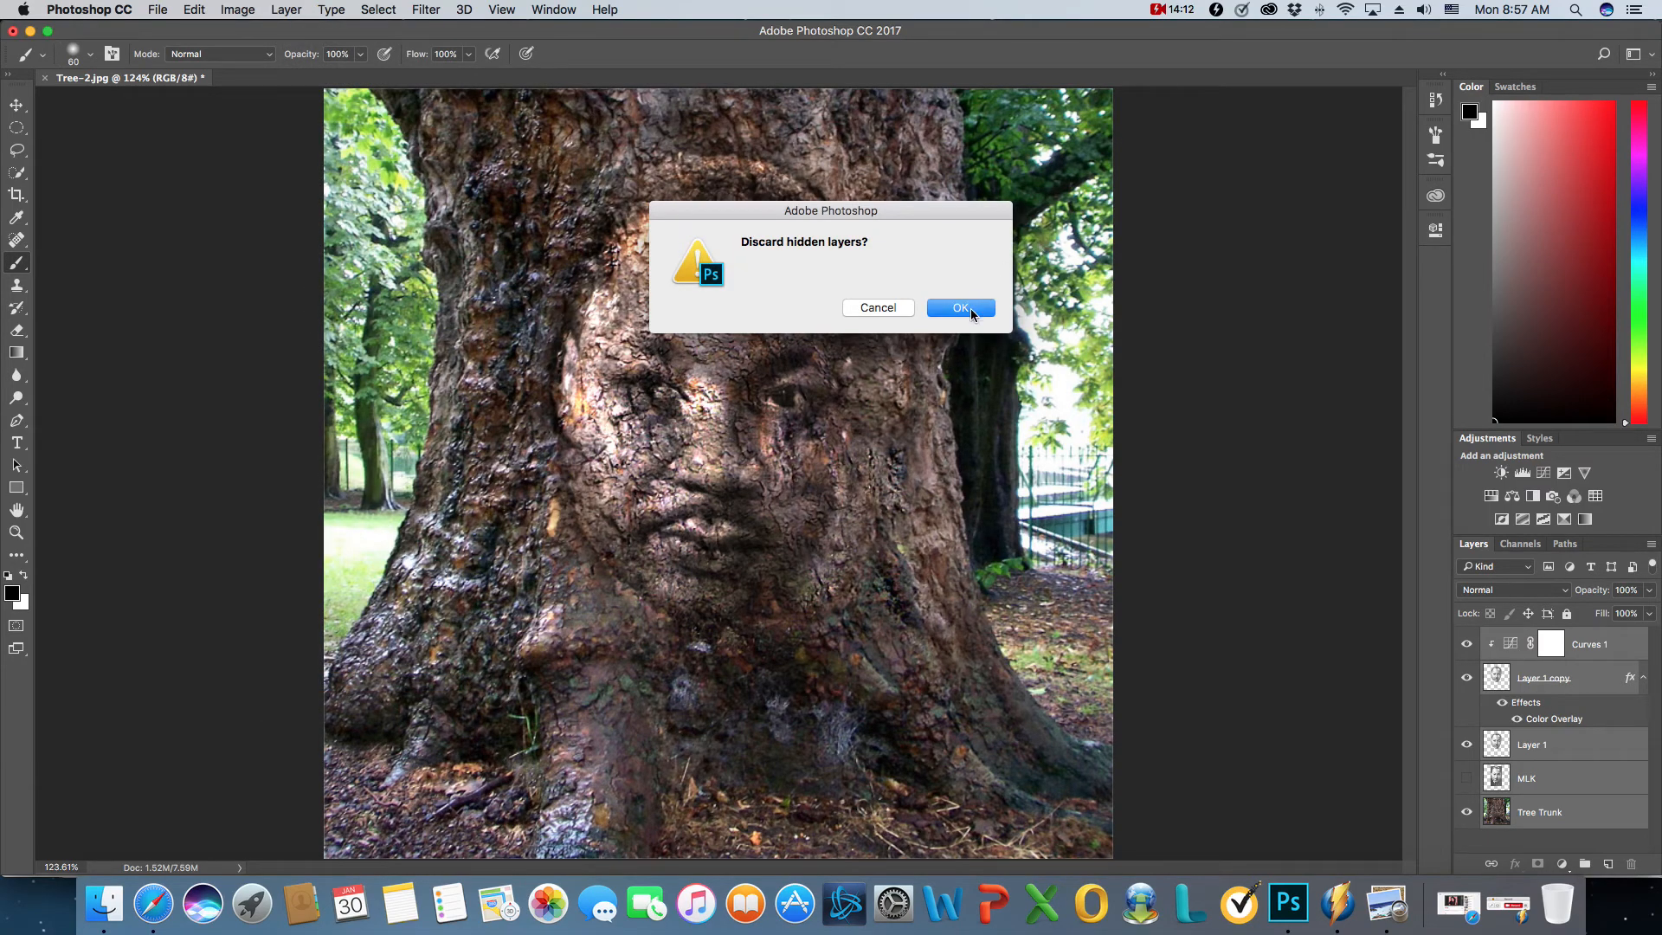
pyautogui.click(974, 308)
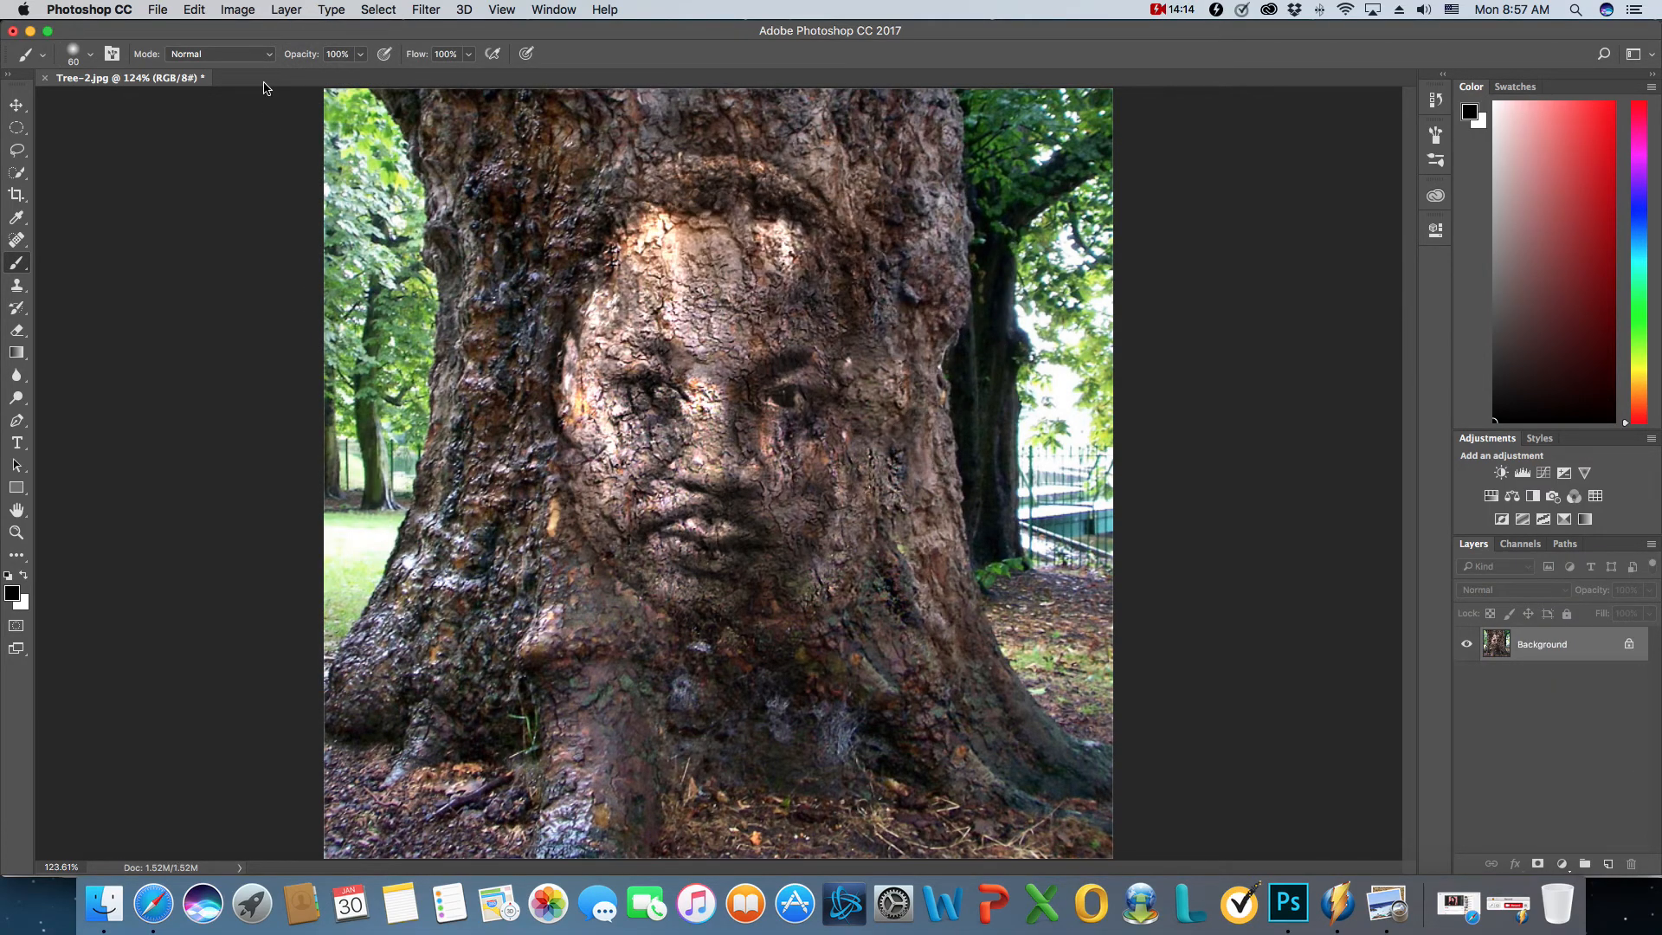
# - Save the flattened image to the Desktop as the JPEG file MLK.jpg with quality 12 (Maximum) and the Progressive format option
pyautogui.click(158, 9)
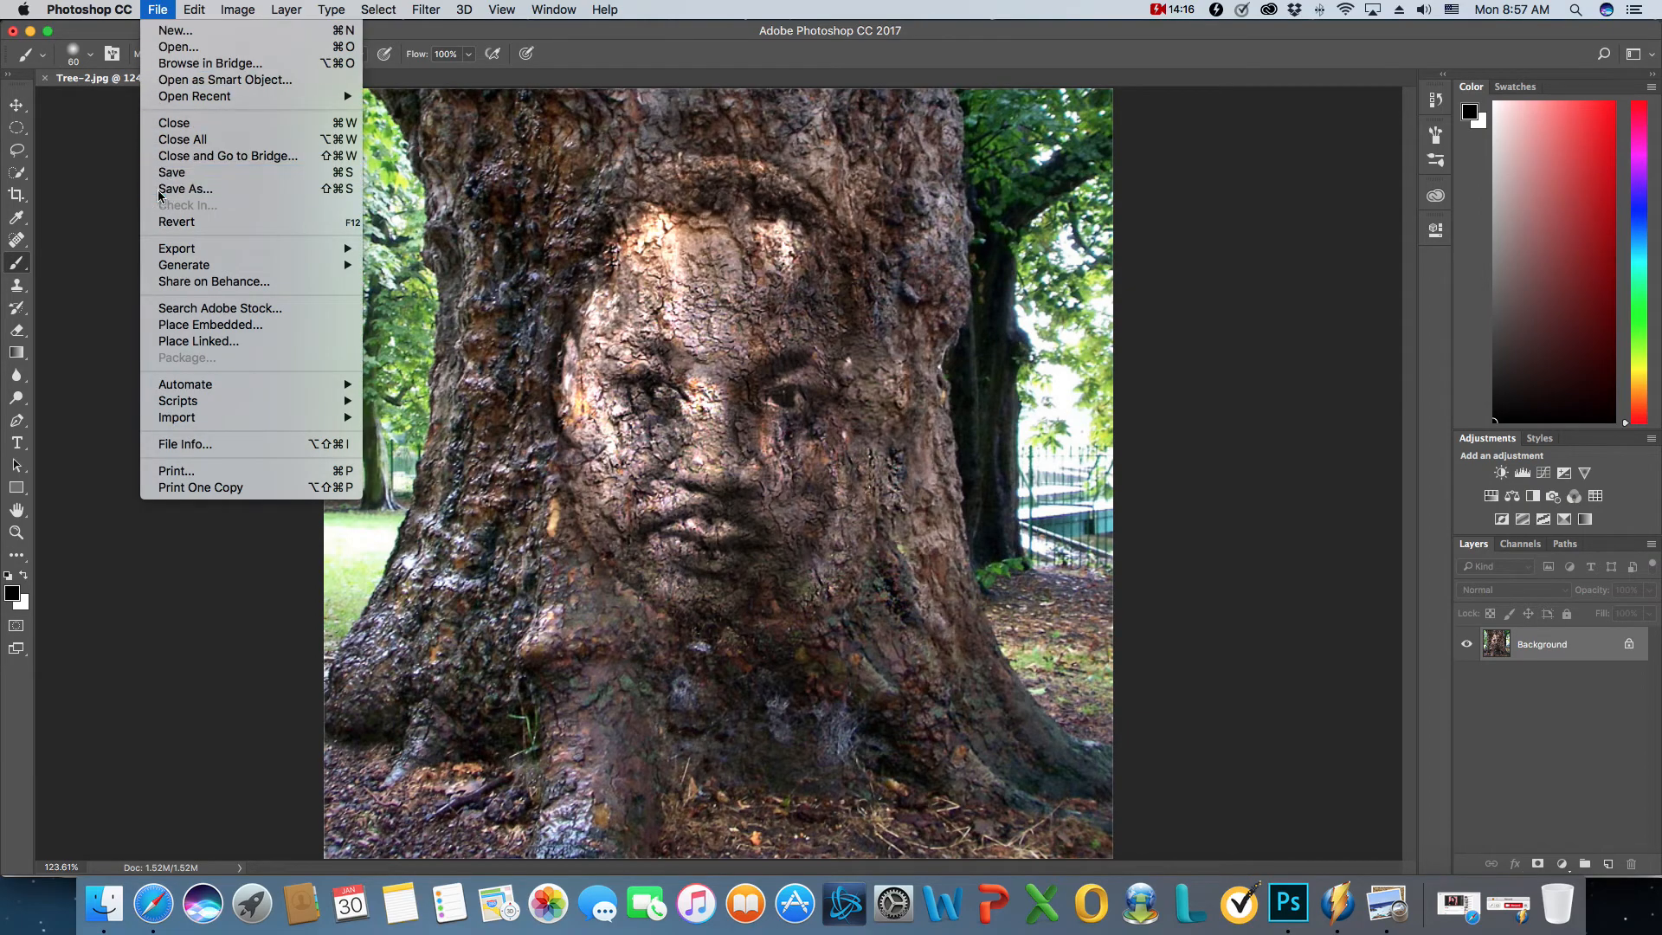
pyautogui.click(186, 189)
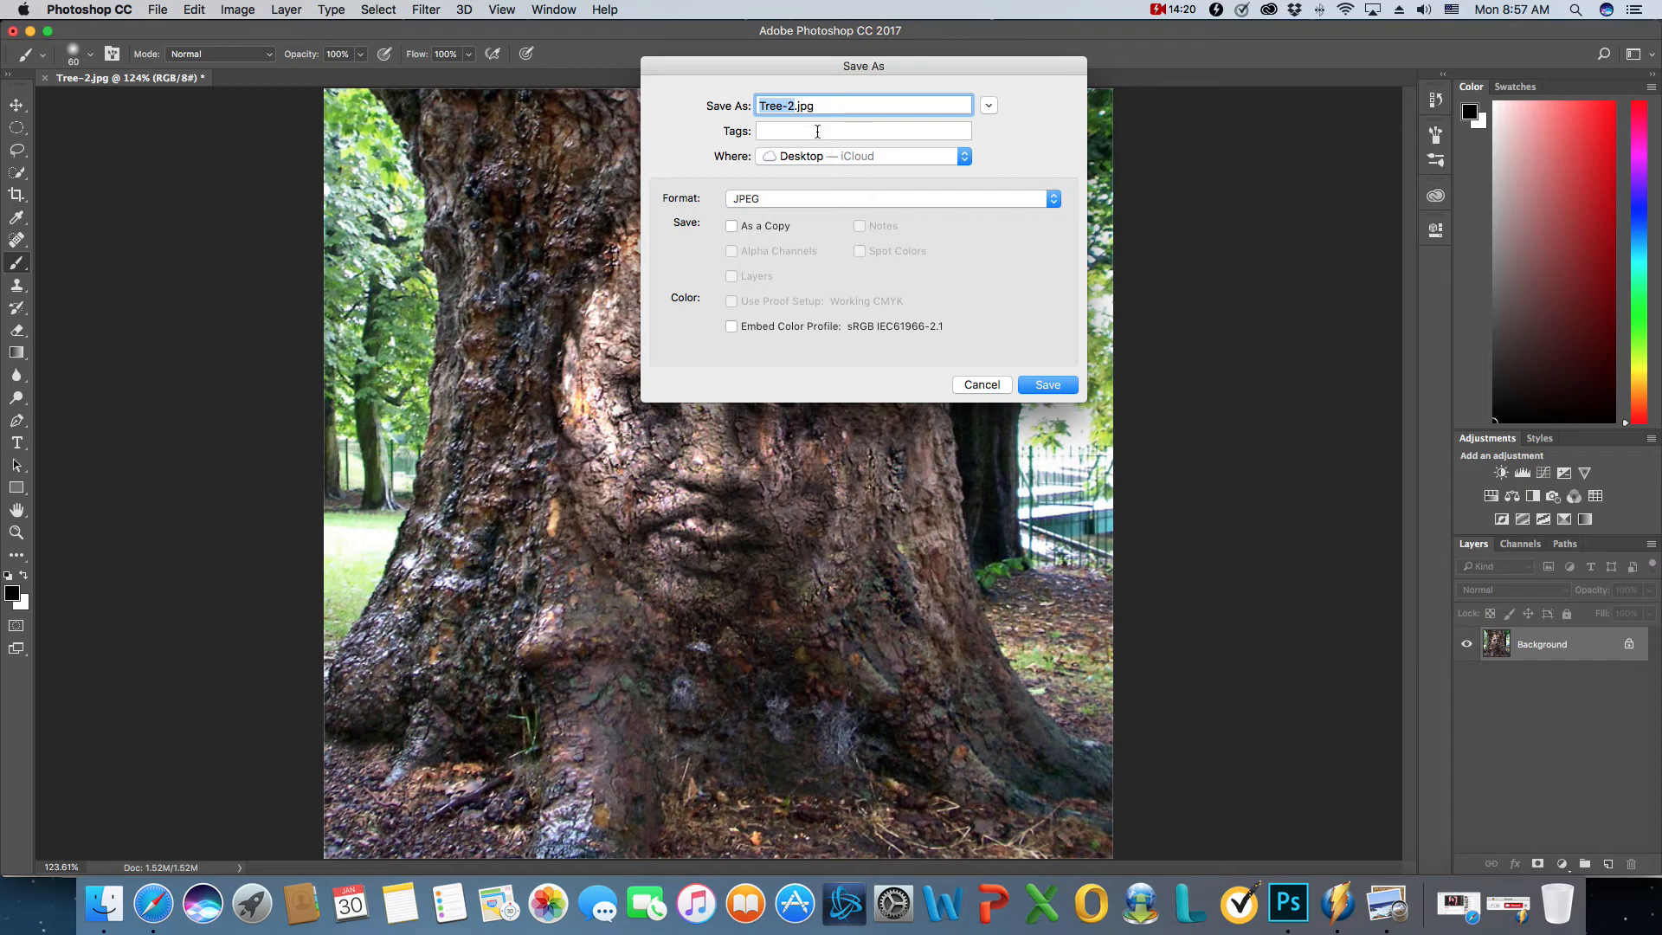
pyautogui.click(798, 106)
pyautogui.moveTo(797, 106); pyautogui.dragTo(743, 120)
pyautogui.write('MLK')
pyautogui.click(1044, 383)
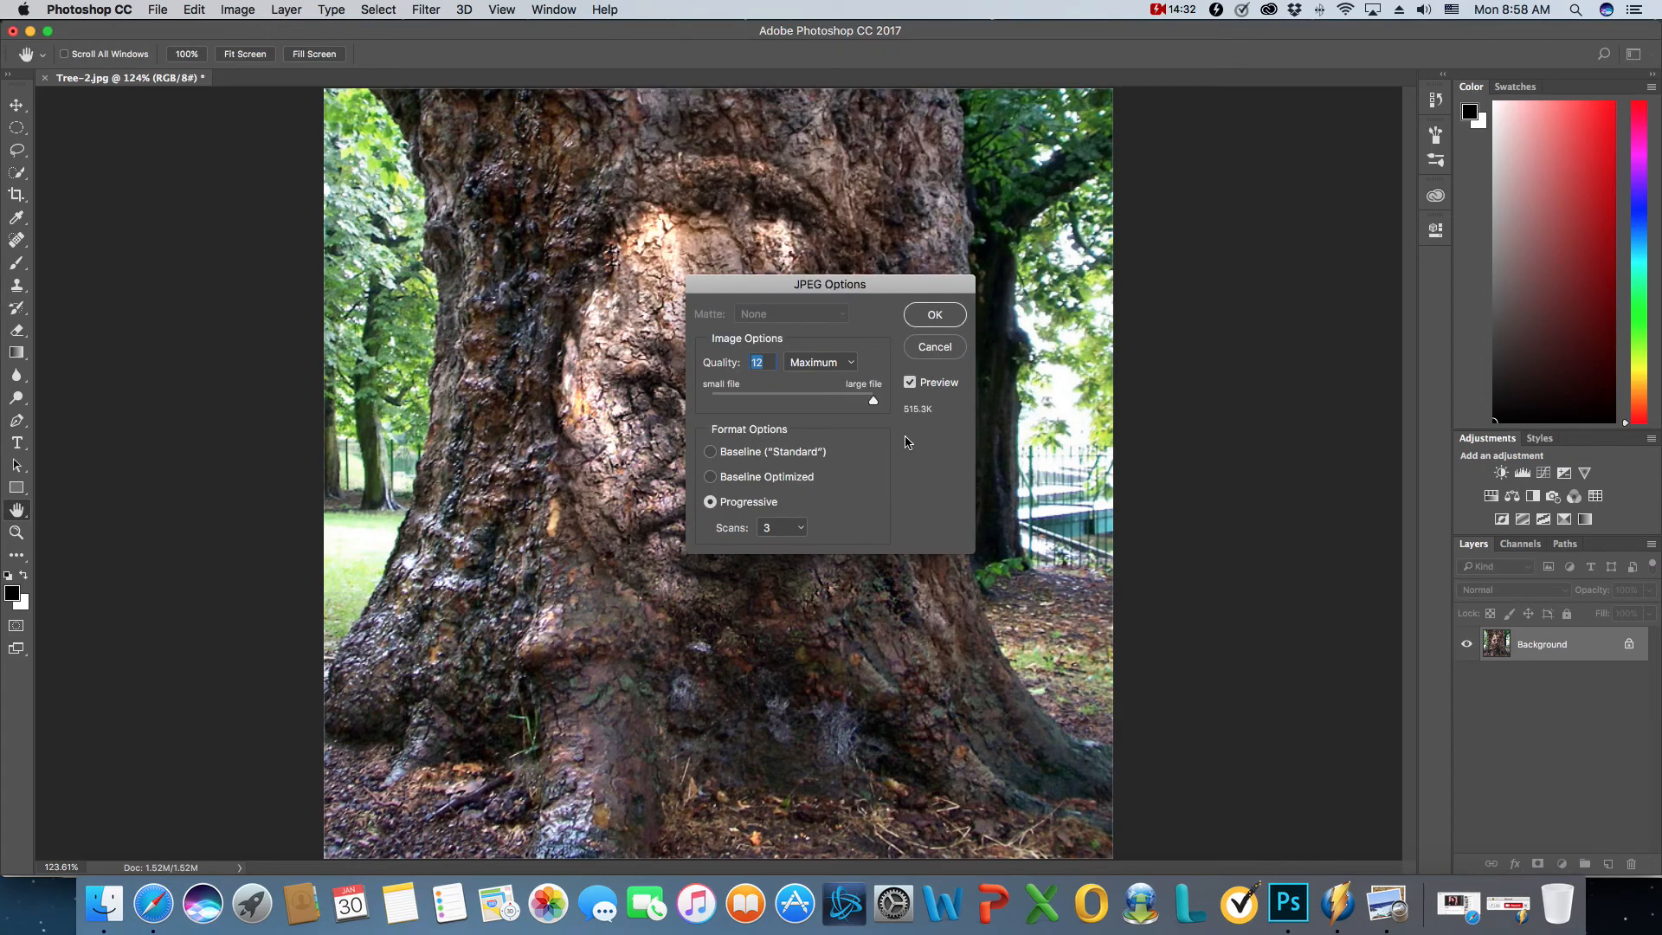
pyautogui.click(943, 316)
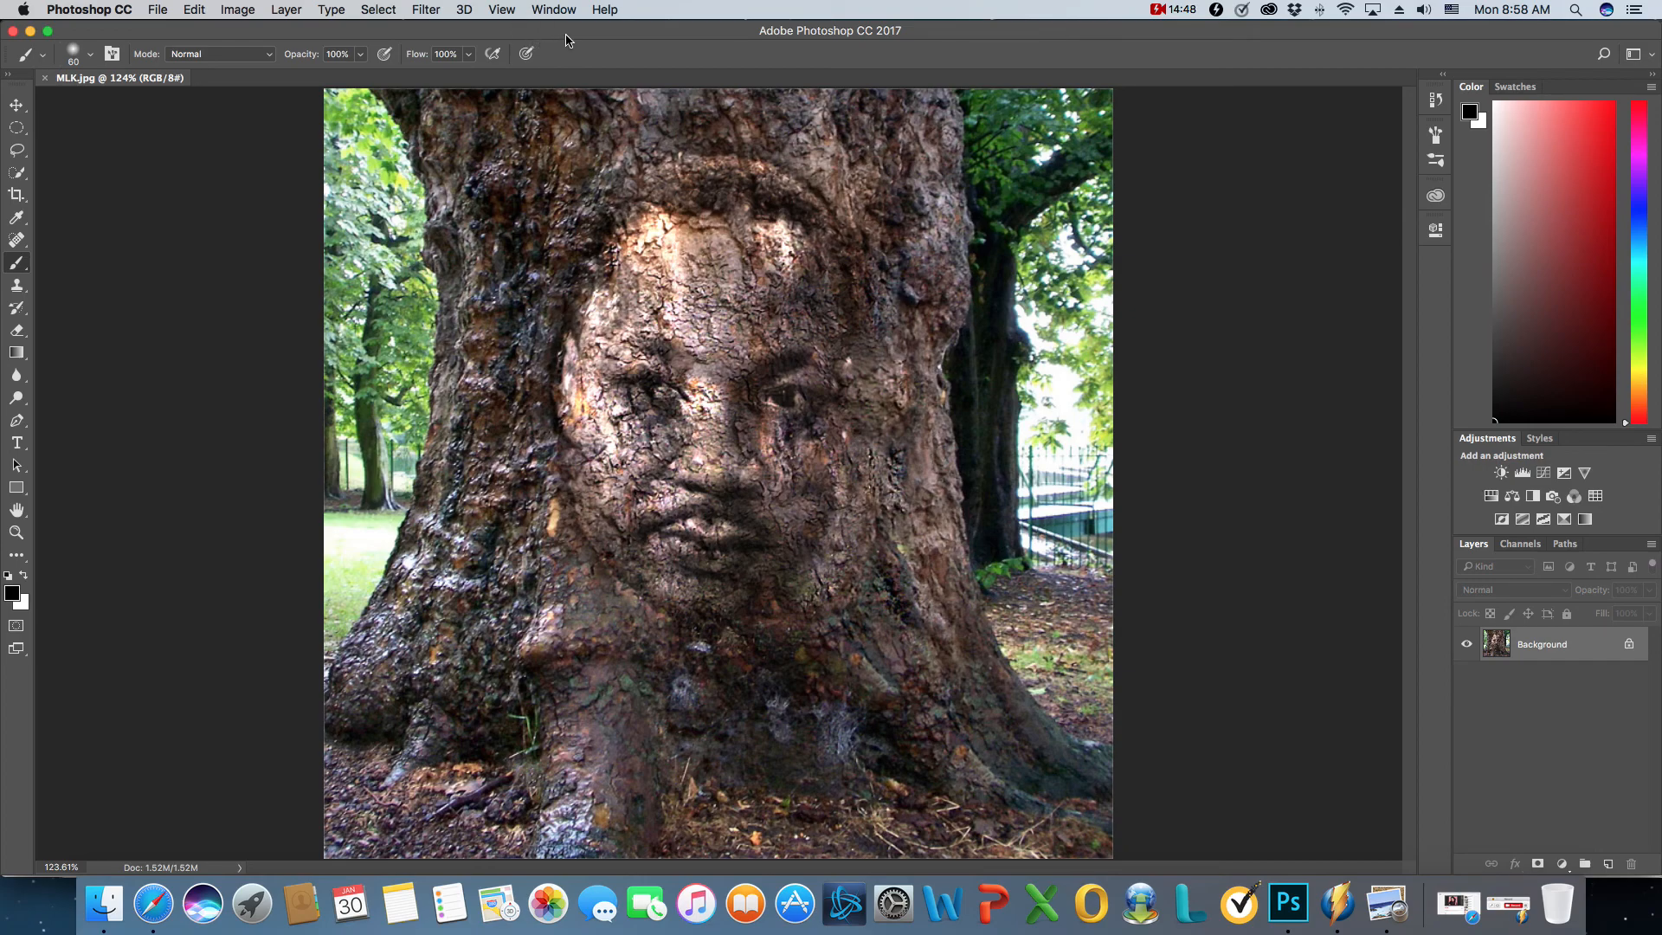
pyautogui.click(1516, 910)
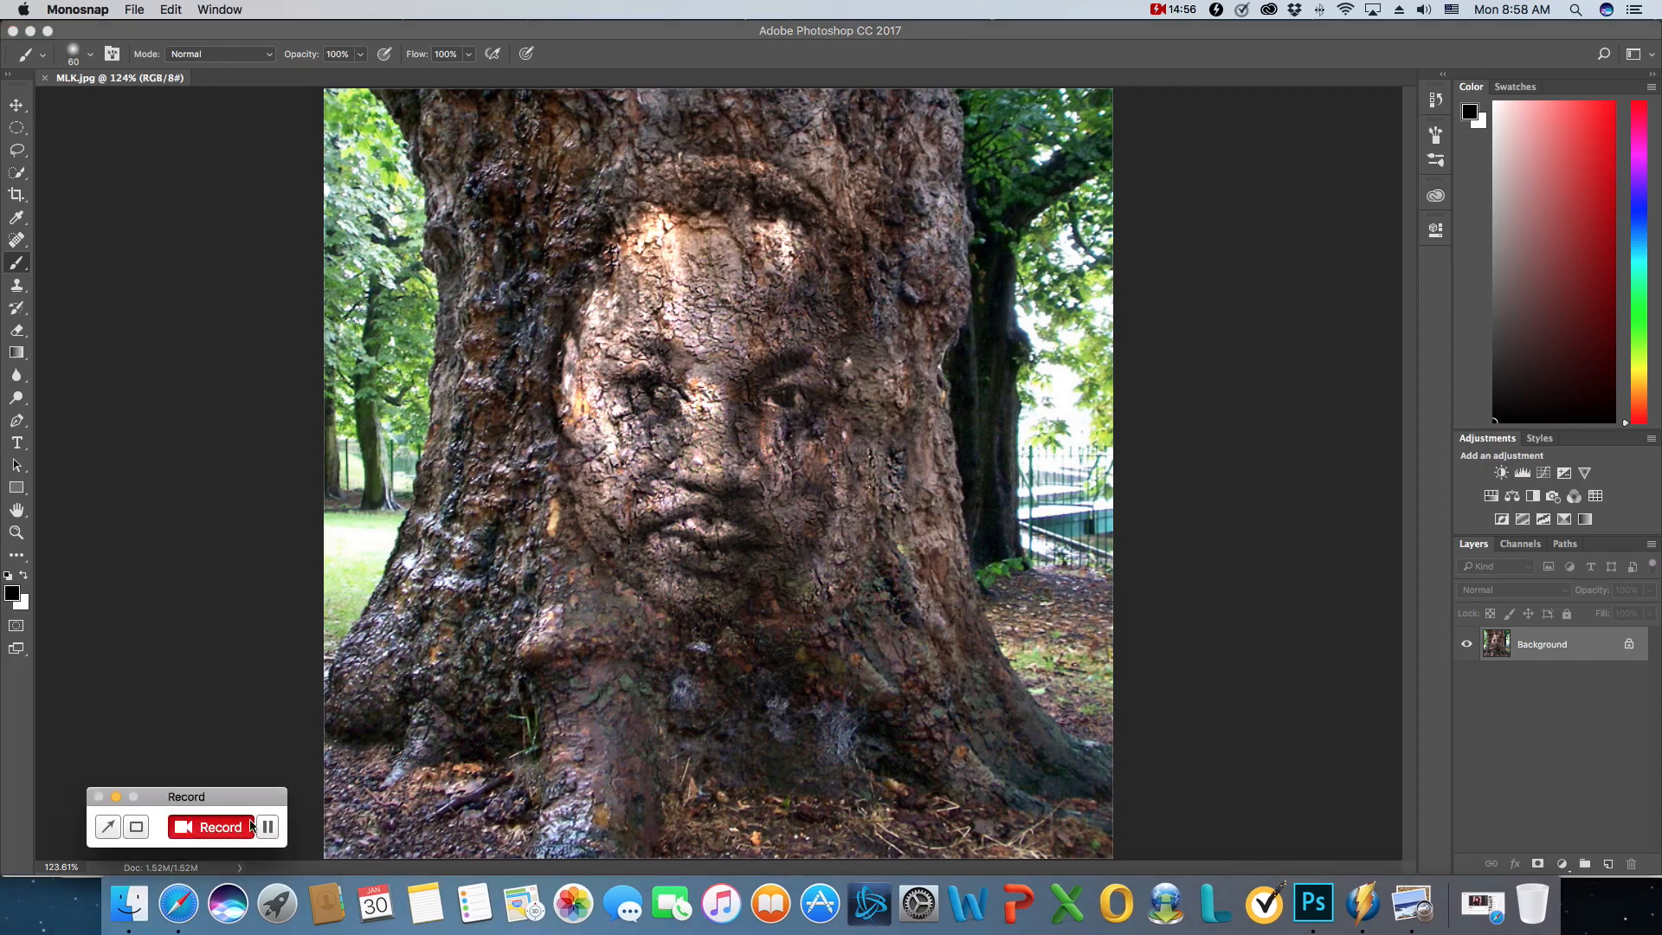